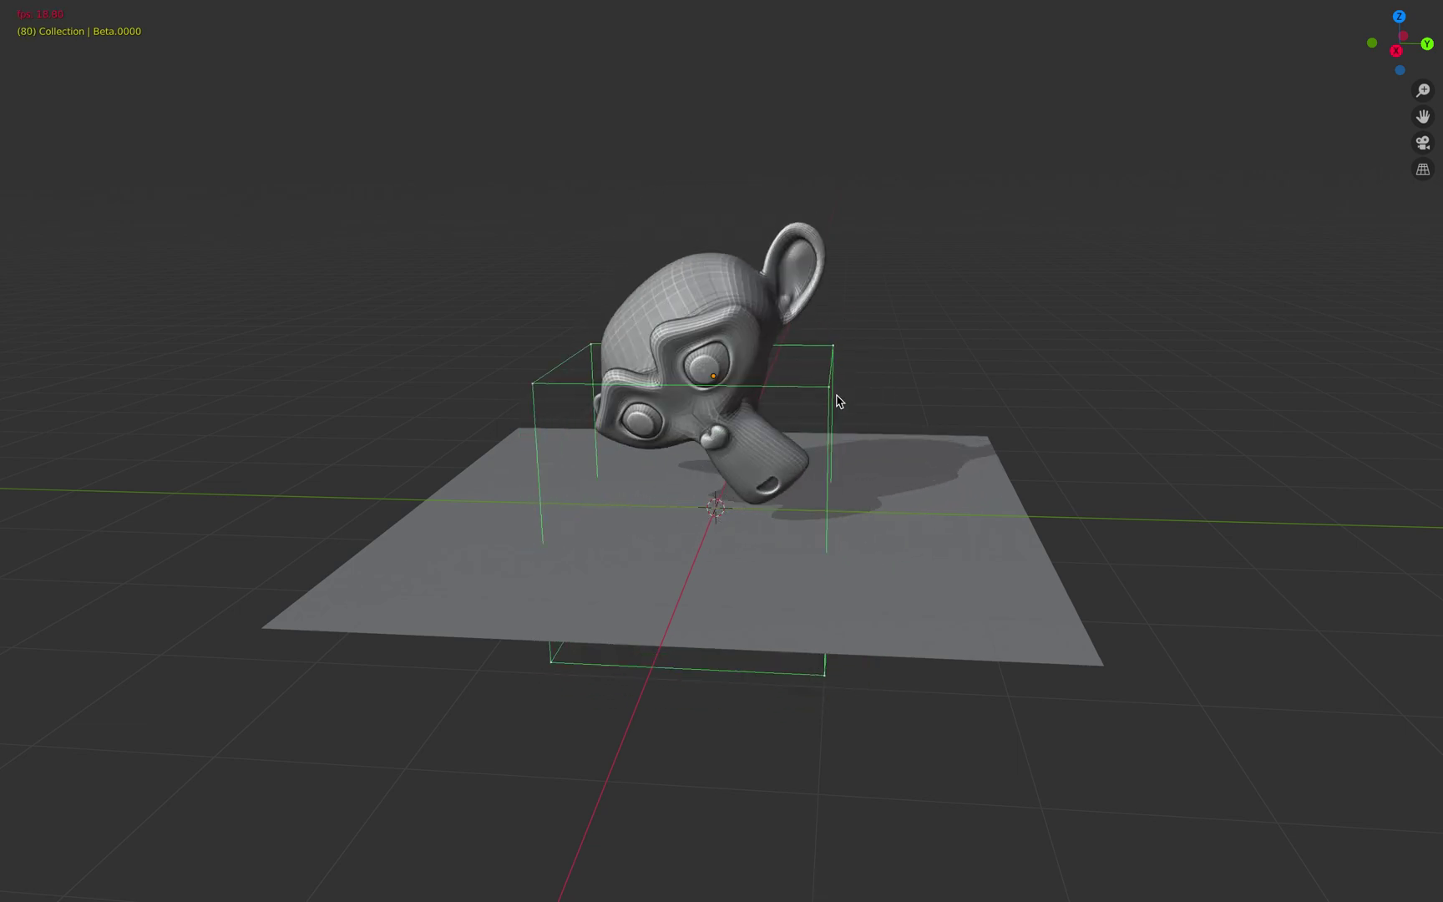
# - Examine the animated monkey head and its bounding box from several angles, along with the node tree driving them
pyautogui.moveTo(743, 419); pyautogui.dragTo(770, 398, button='middle')
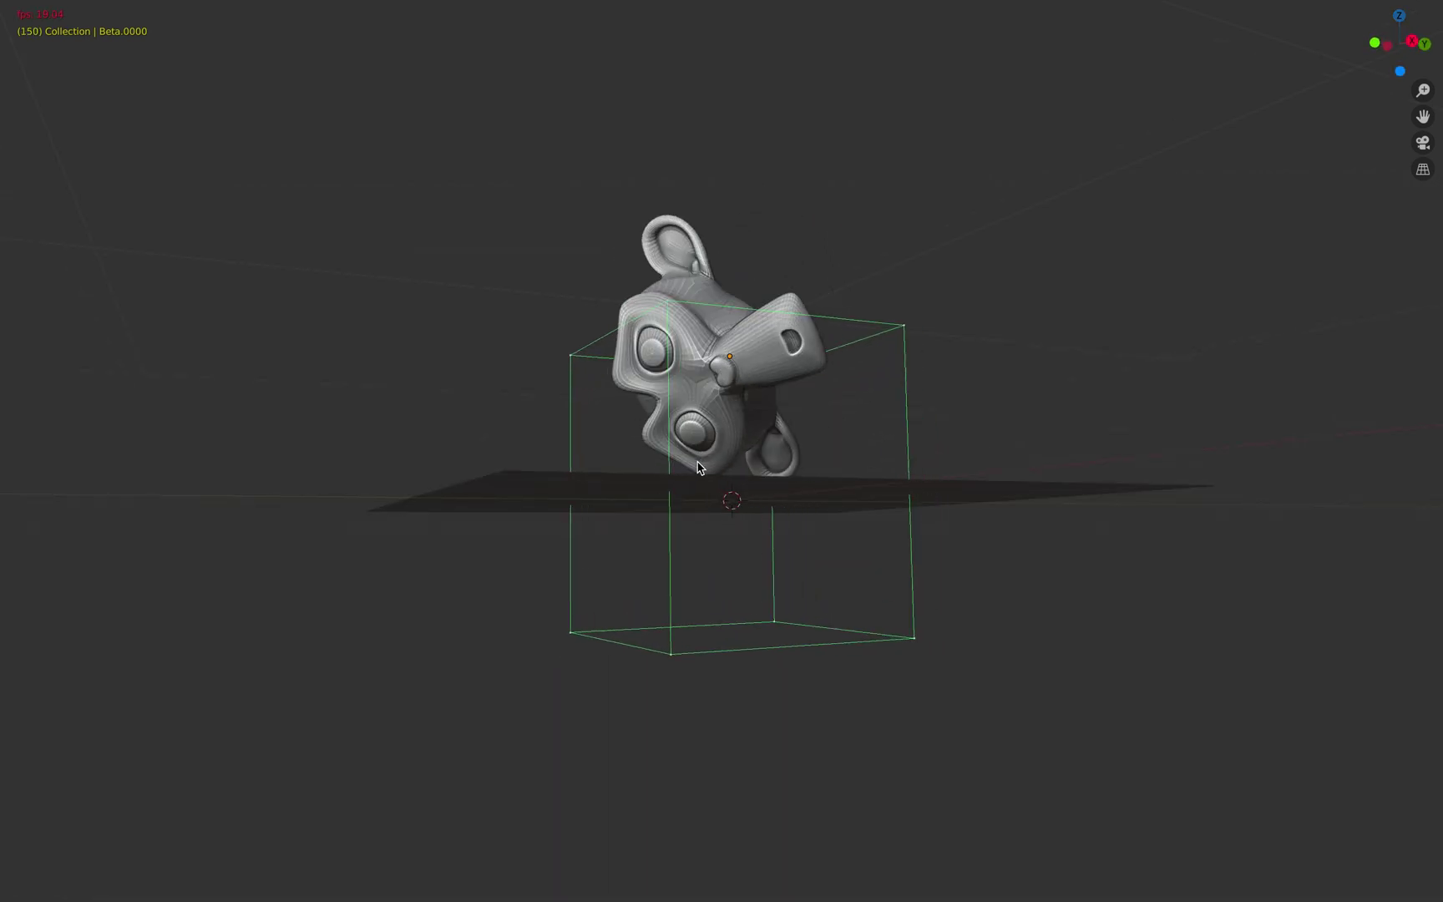
pyautogui.moveTo(657, 372); pyautogui.dragTo(718, 418, button='middle')
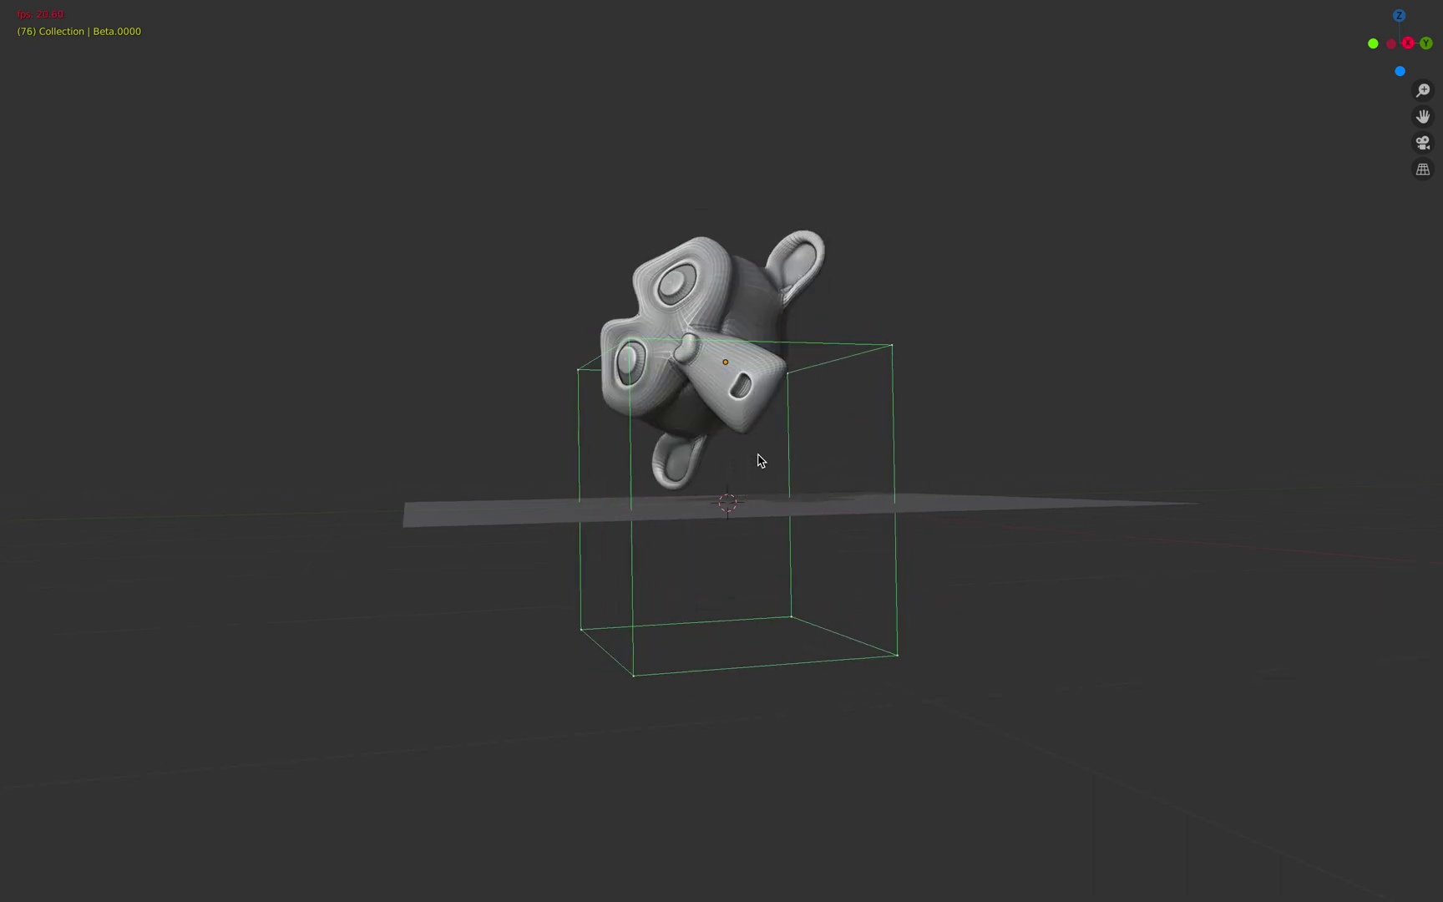
pyautogui.moveTo(628, 490); pyautogui.dragTo(744, 477, button='middle')
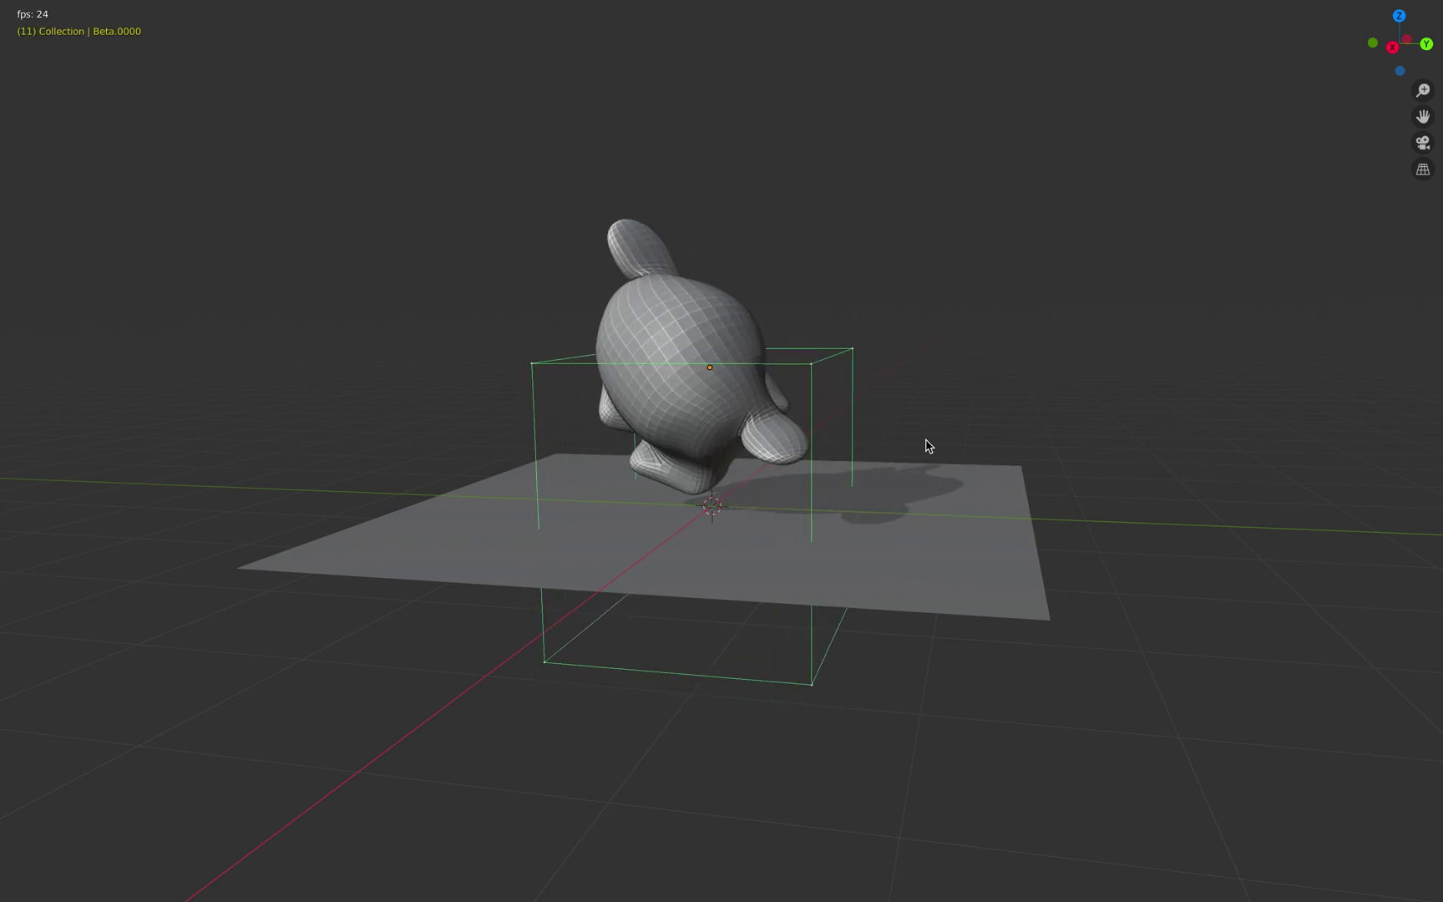
pyautogui.hotkey('ctrl', 'alt', 'space')
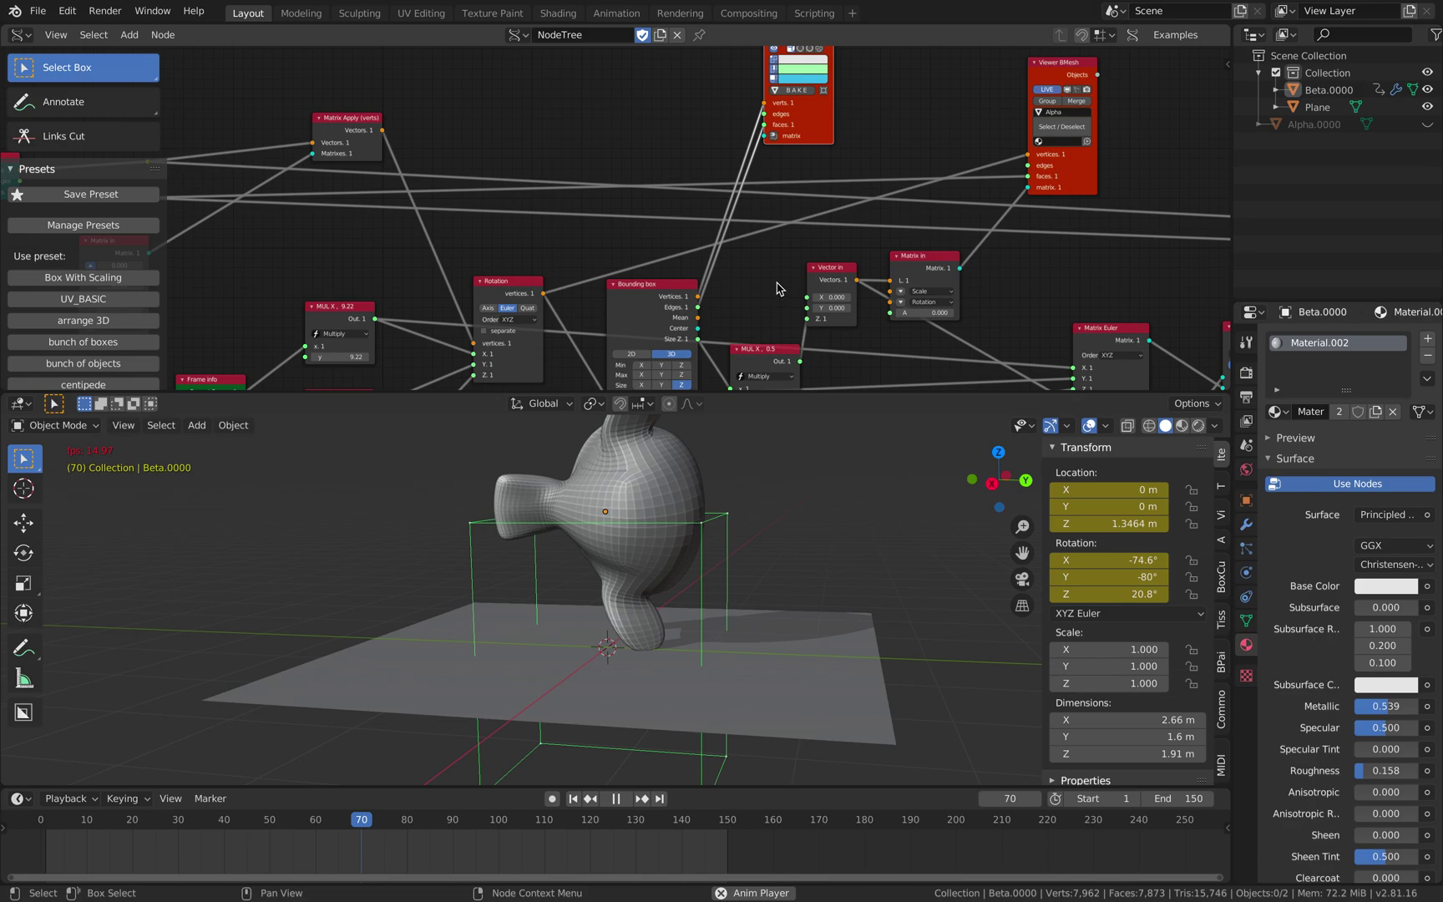
pyautogui.scroll(-1, 775, 278)
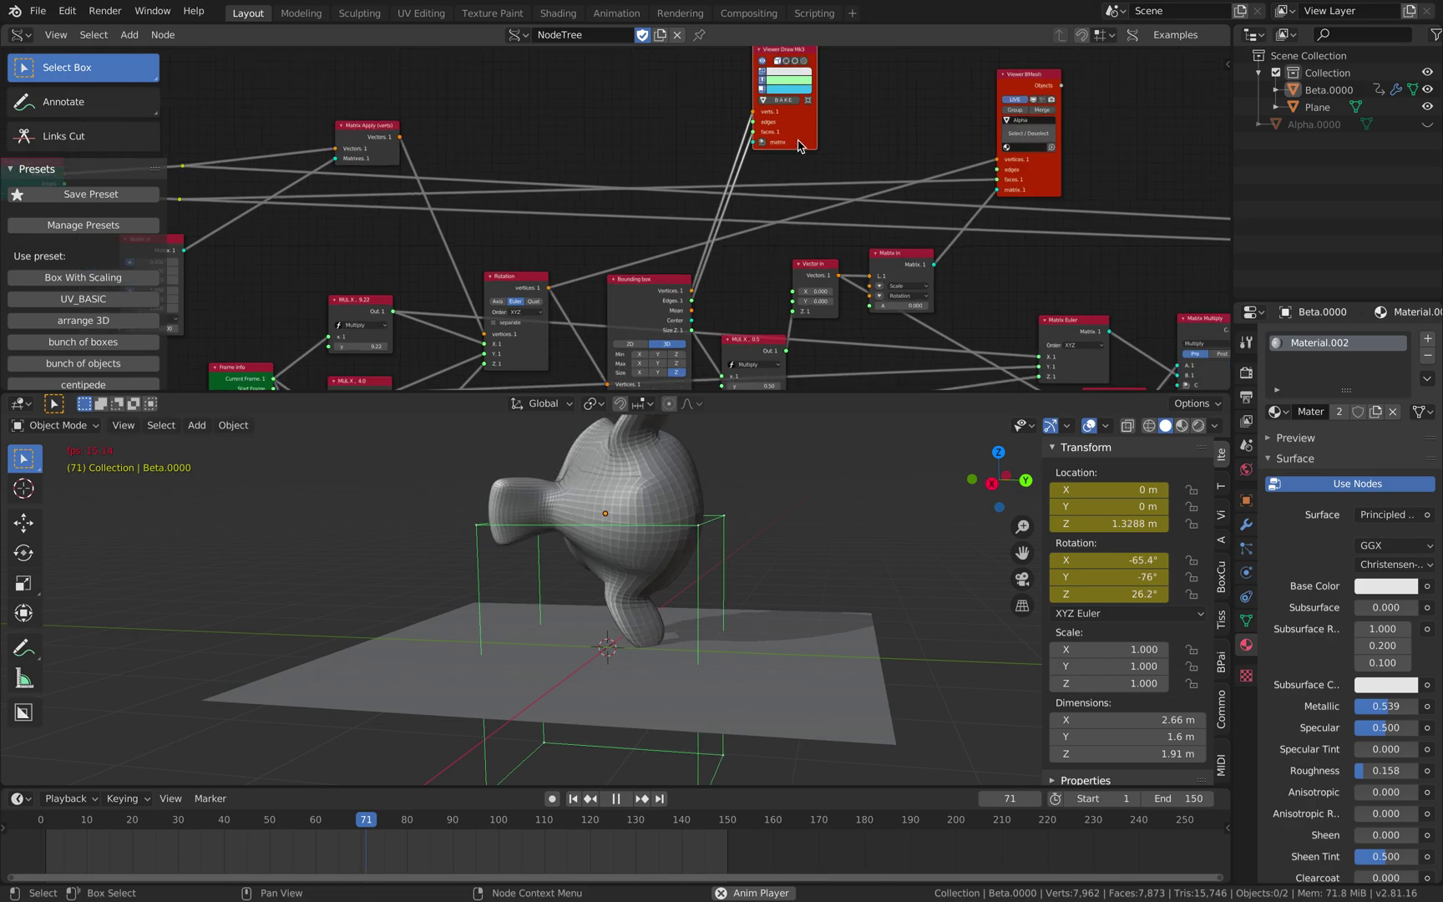
pyautogui.scroll(-3, 798, 146)
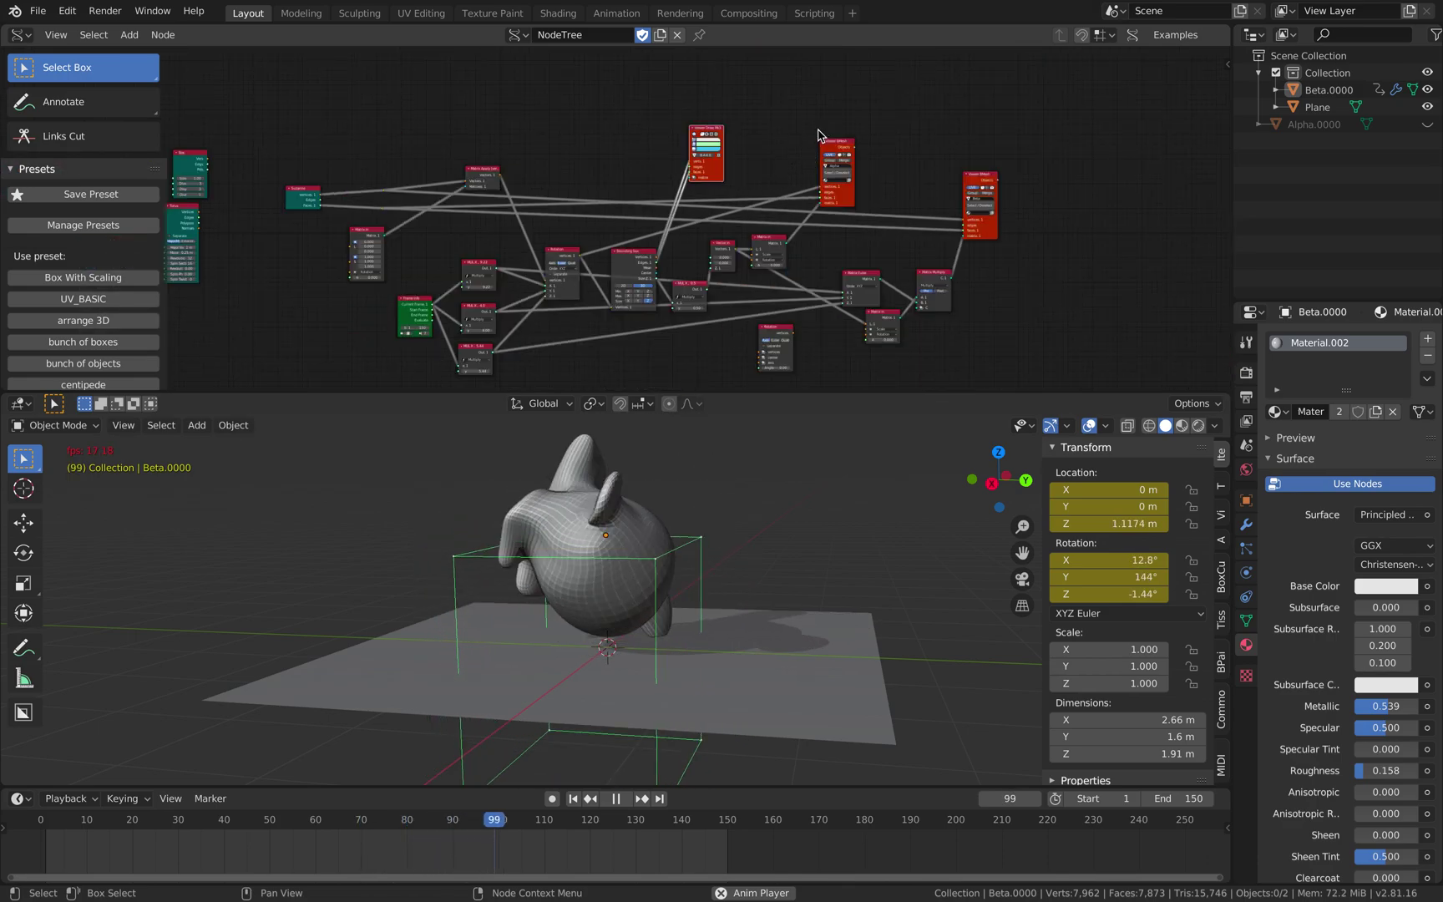
pyautogui.moveTo(792, 159); pyautogui.dragTo(824, 123, button='middle')
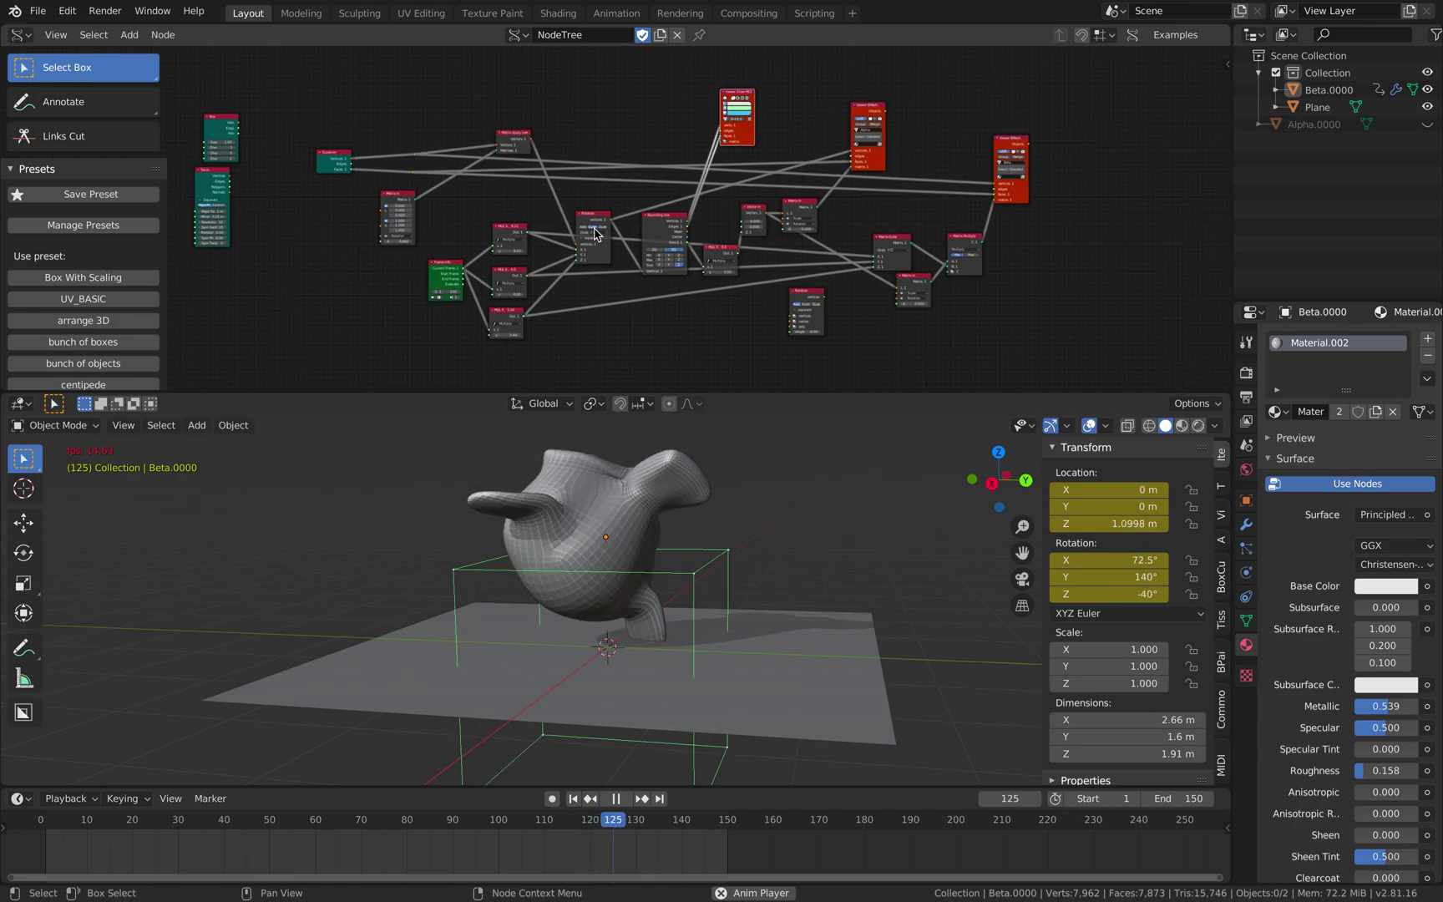
pyautogui.scroll(1, 682, 208)
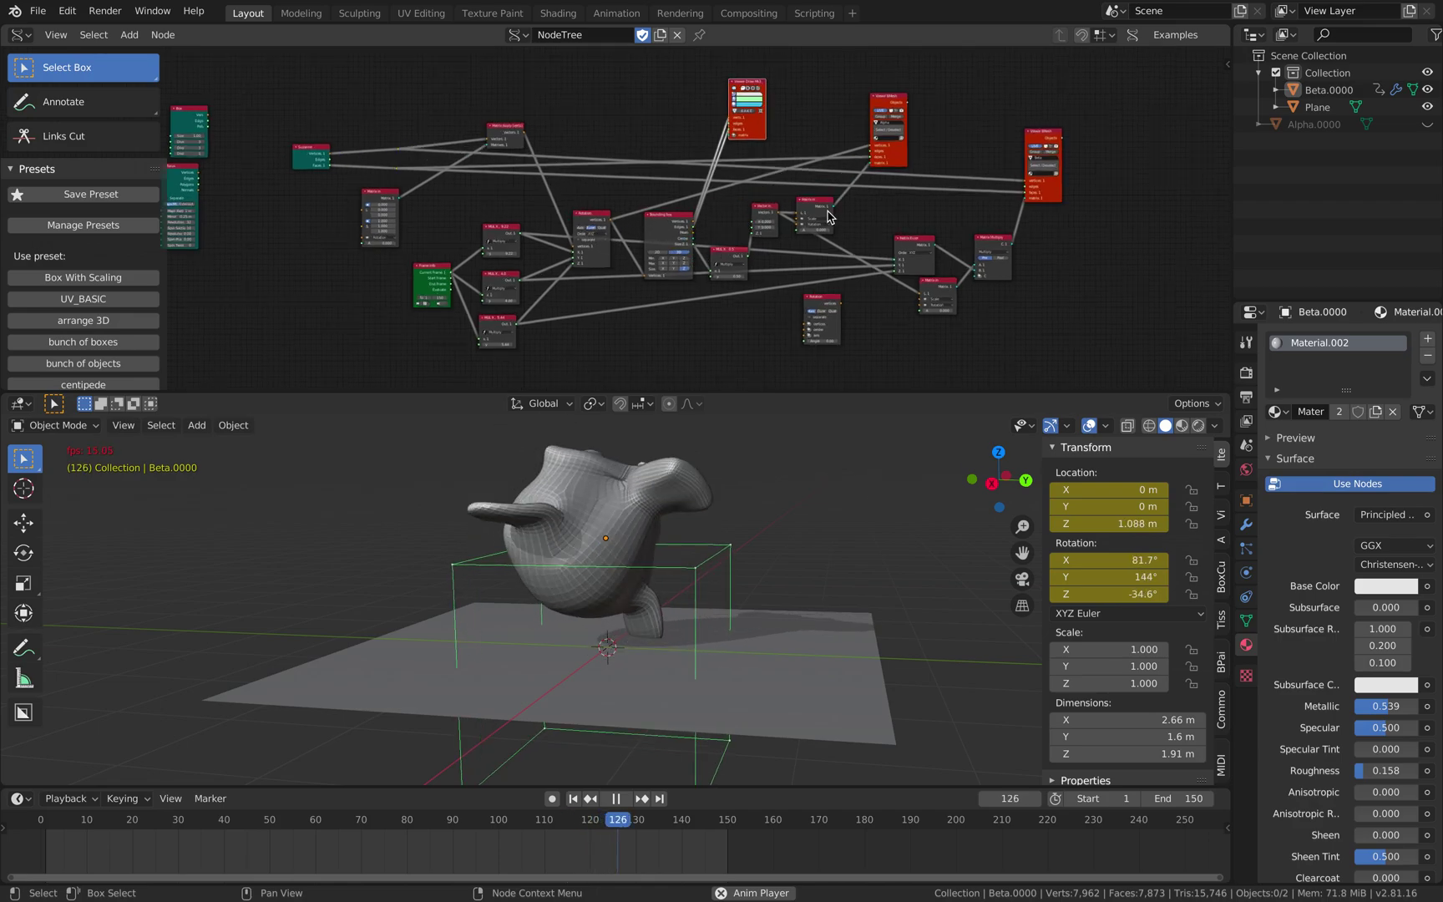
pyautogui.scroll(1, 822, 273)
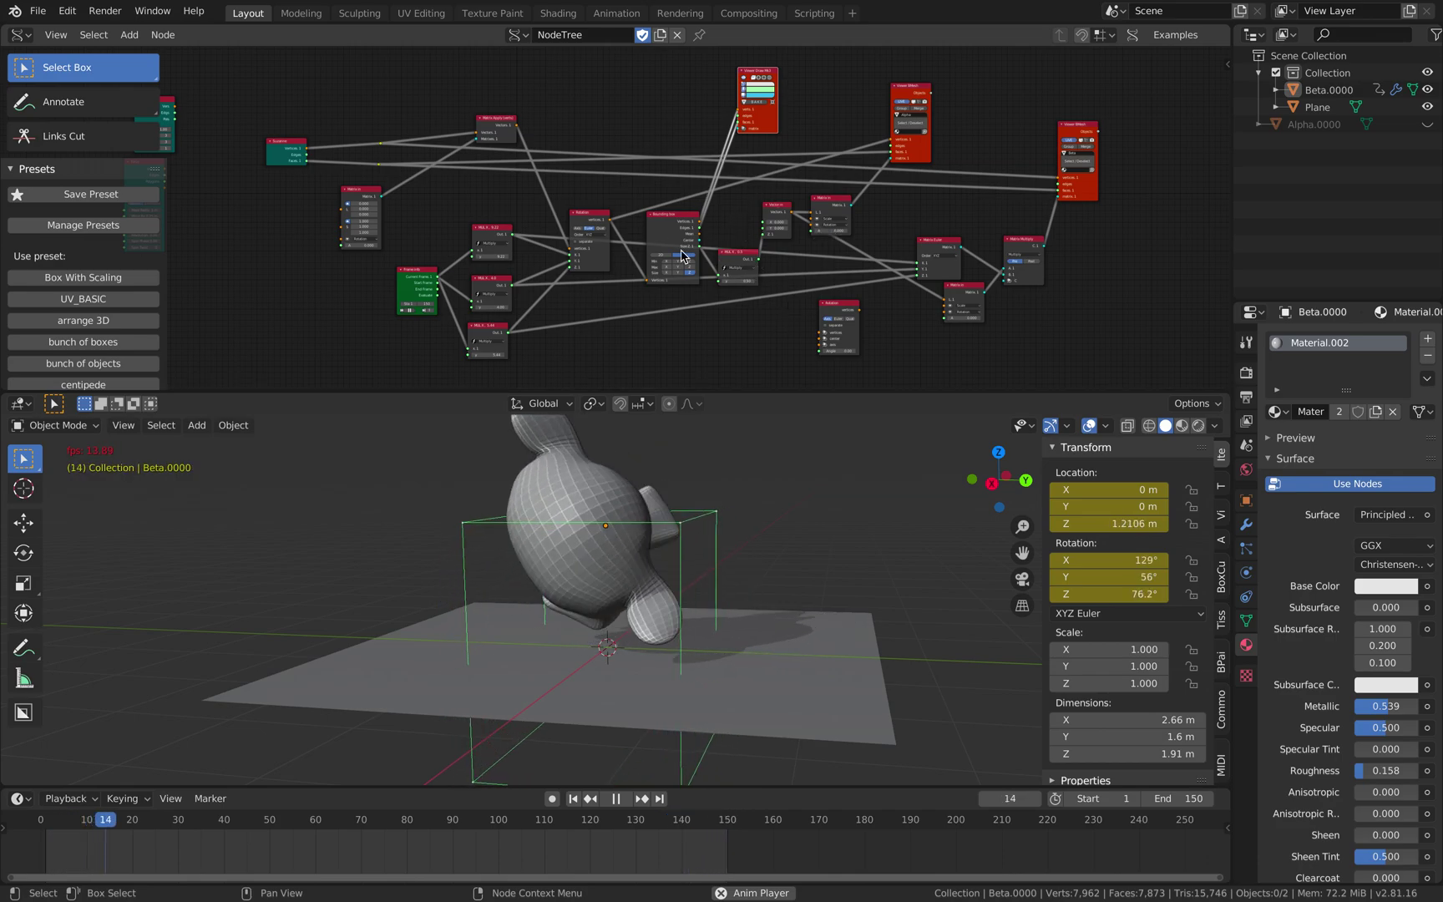
pyautogui.press('space')
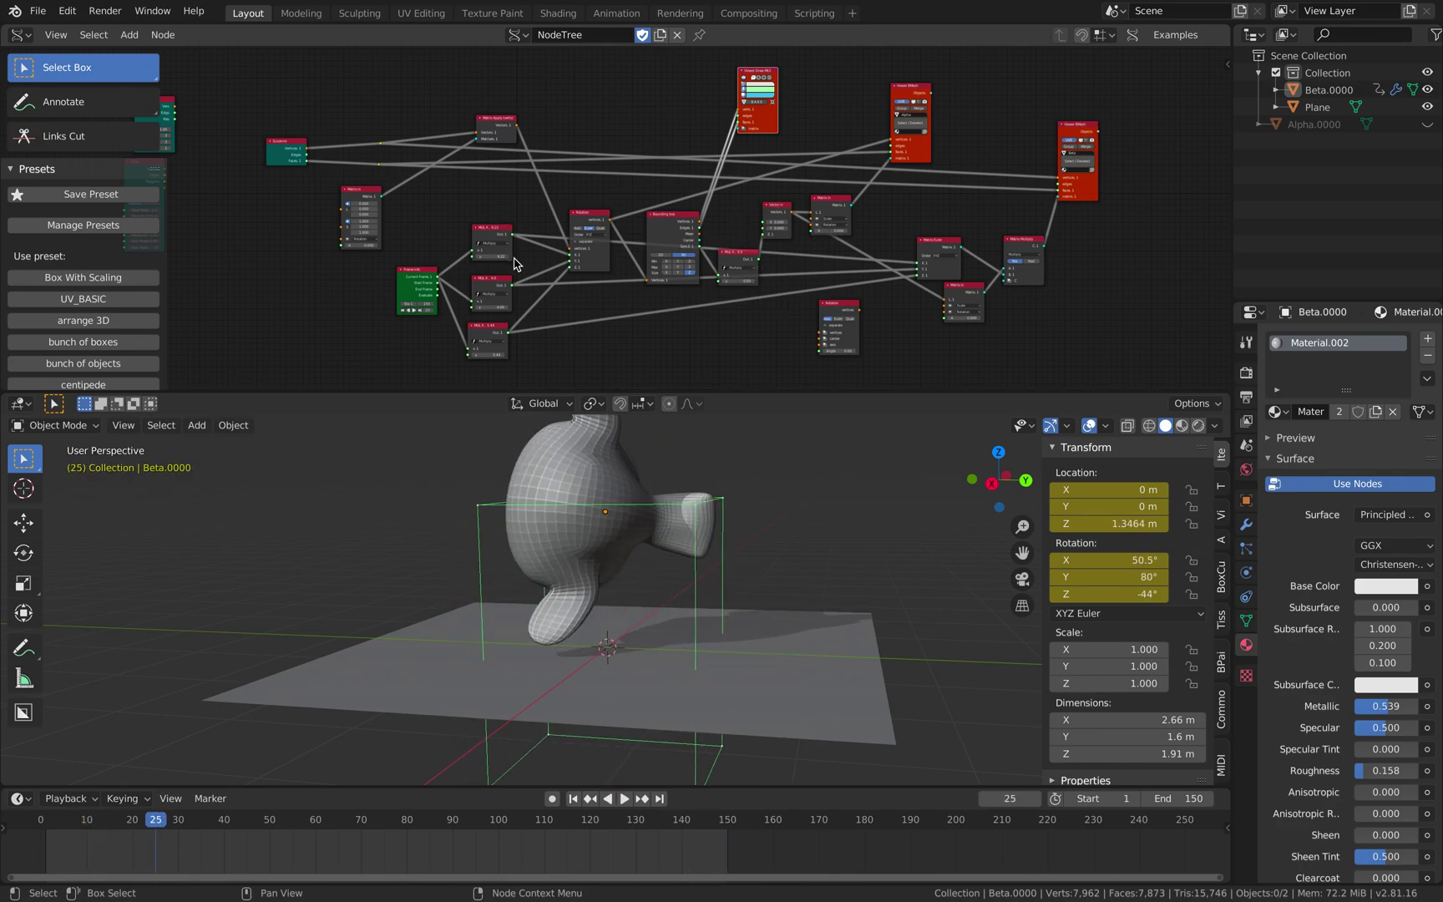
# - Close the current scene and start a new General file
pyautogui.click(40, 11)
pyautogui.click(218, 32)
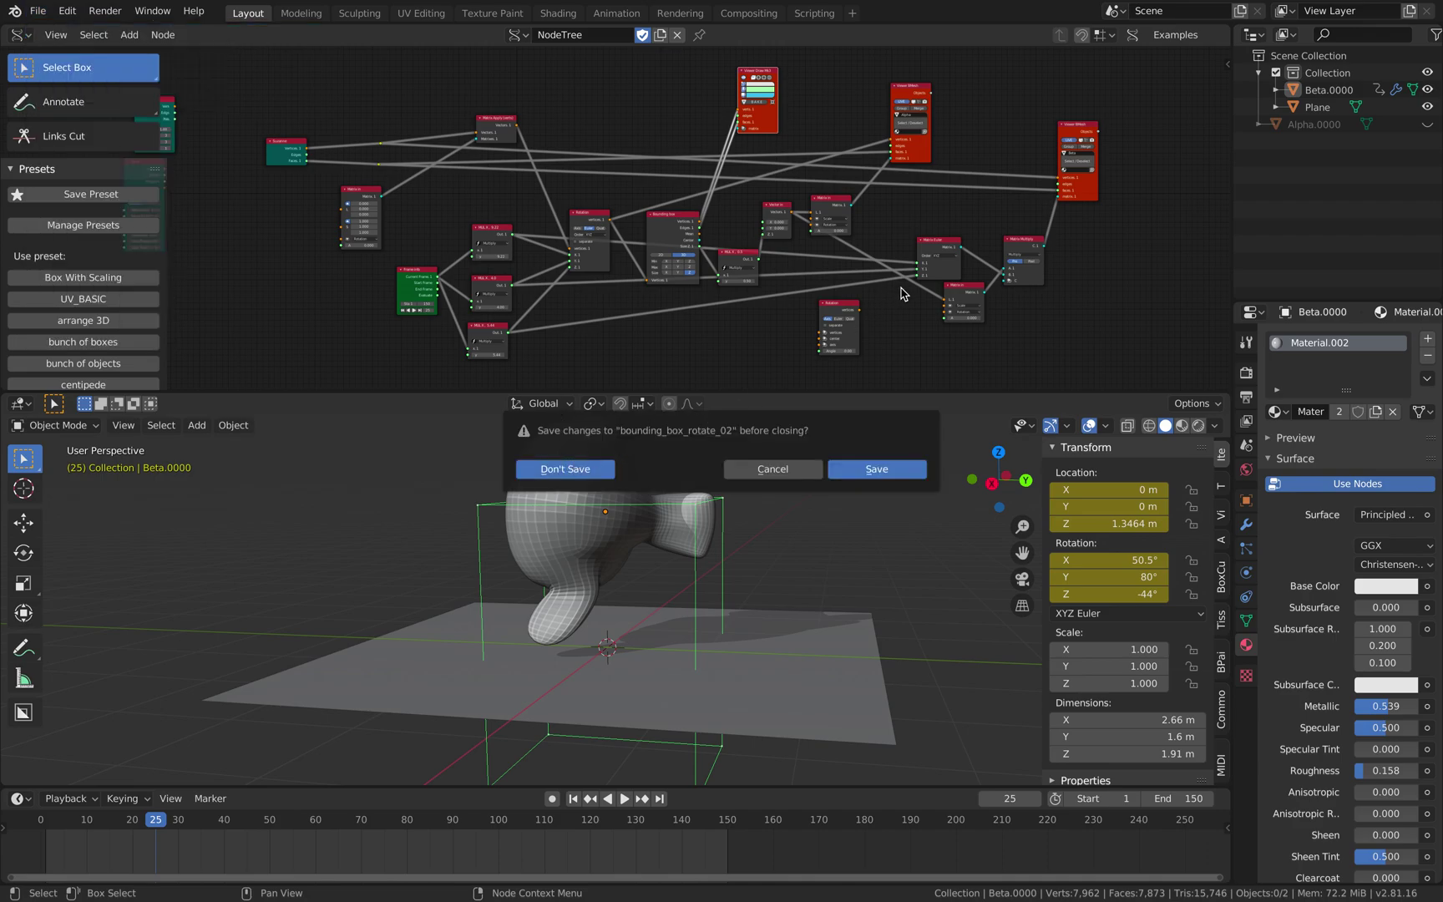
pyautogui.press('Return')
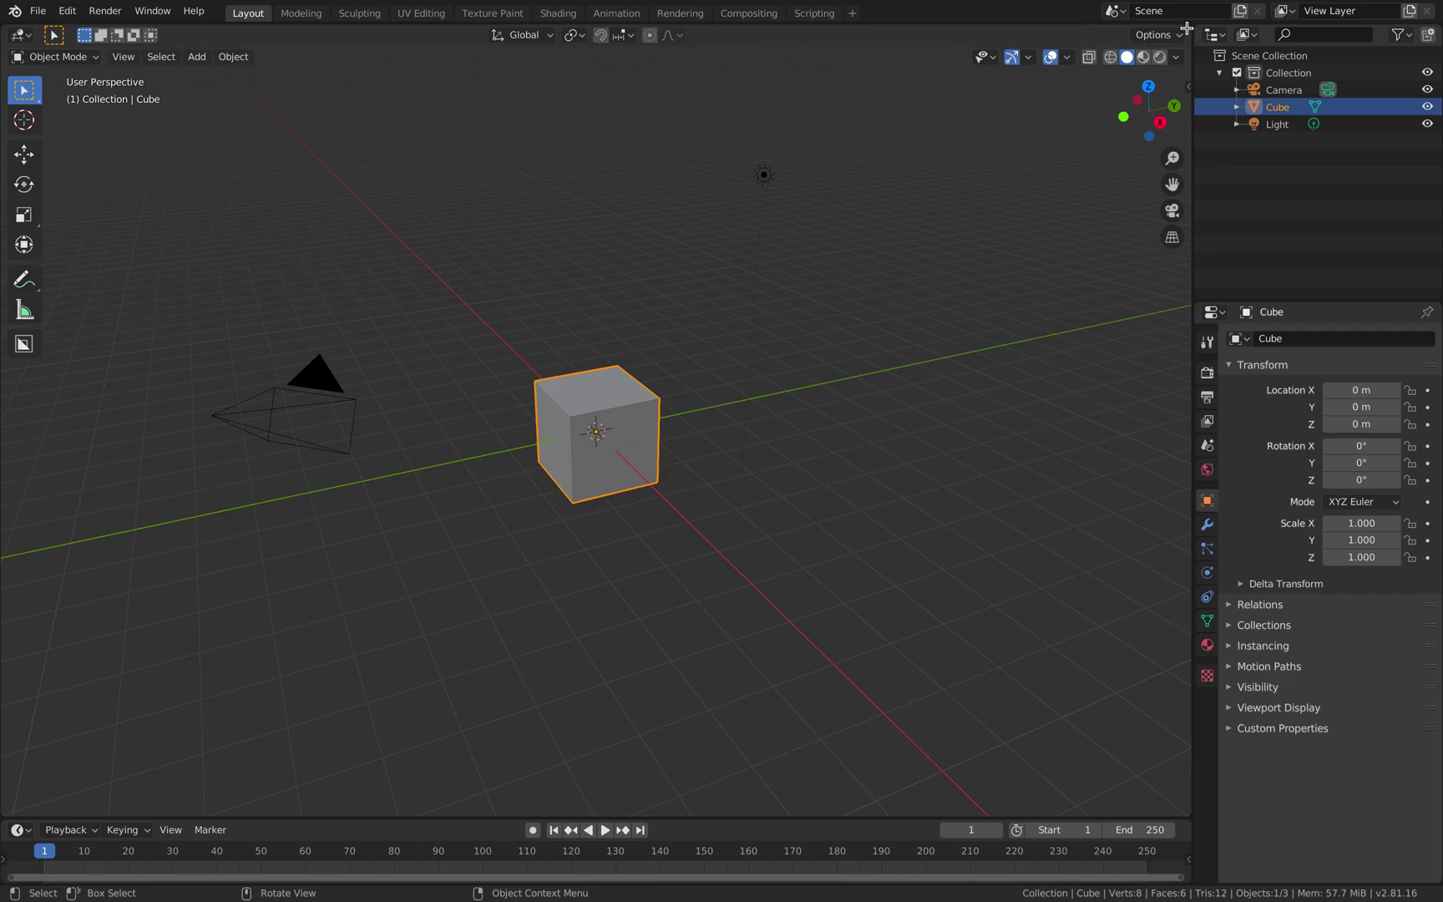
# - Split the 3D viewport into two stacked areas and turn the upper one into a Sverchok Nodes editor with a new node tree
pyautogui.moveTo(1180, 77); pyautogui.dragTo(1180, 483)
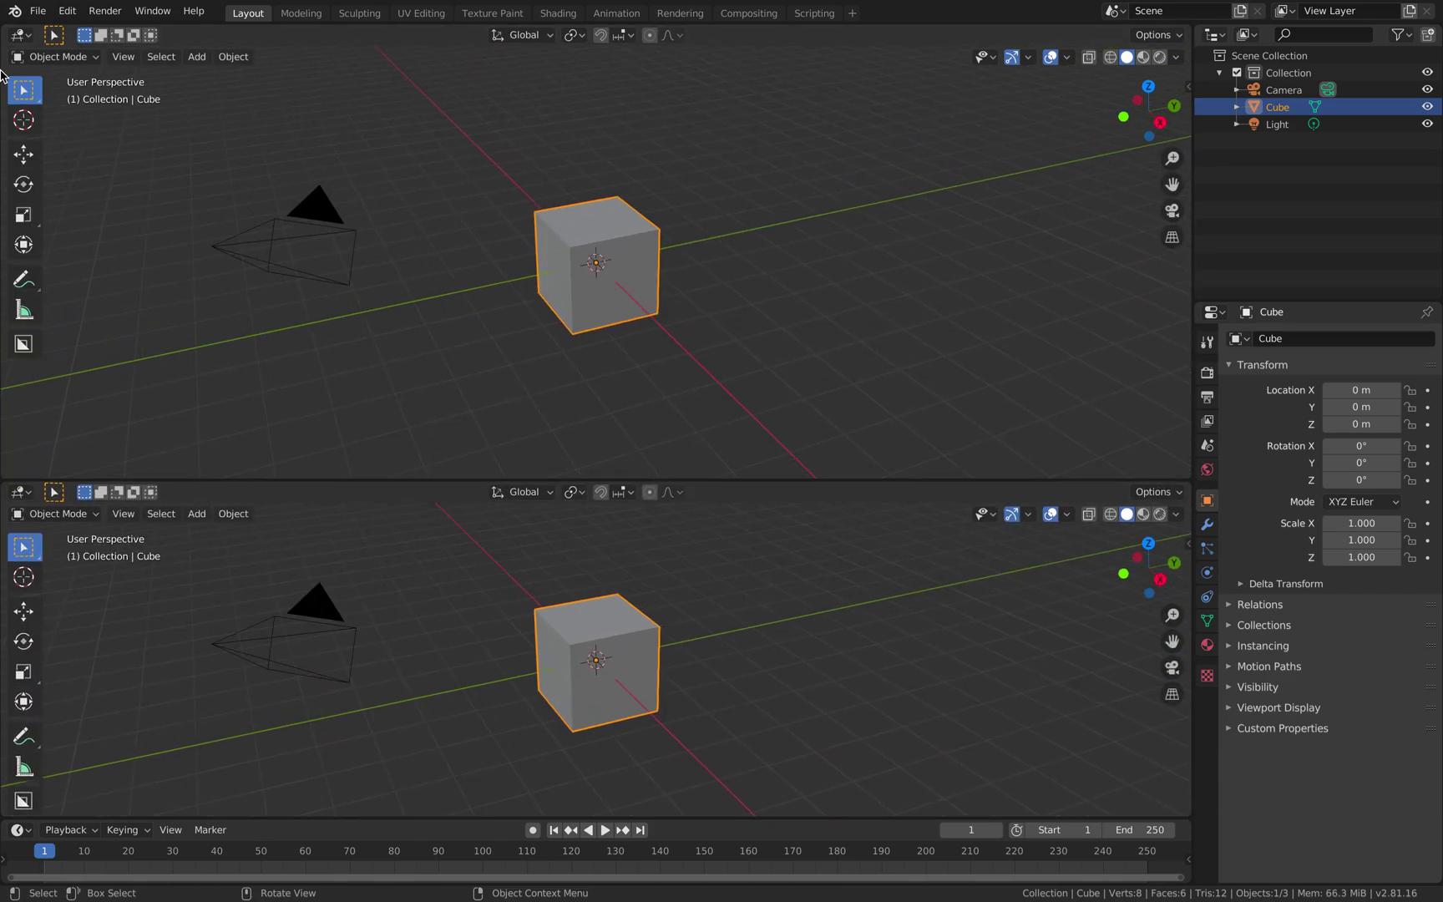
pyautogui.click(19, 36)
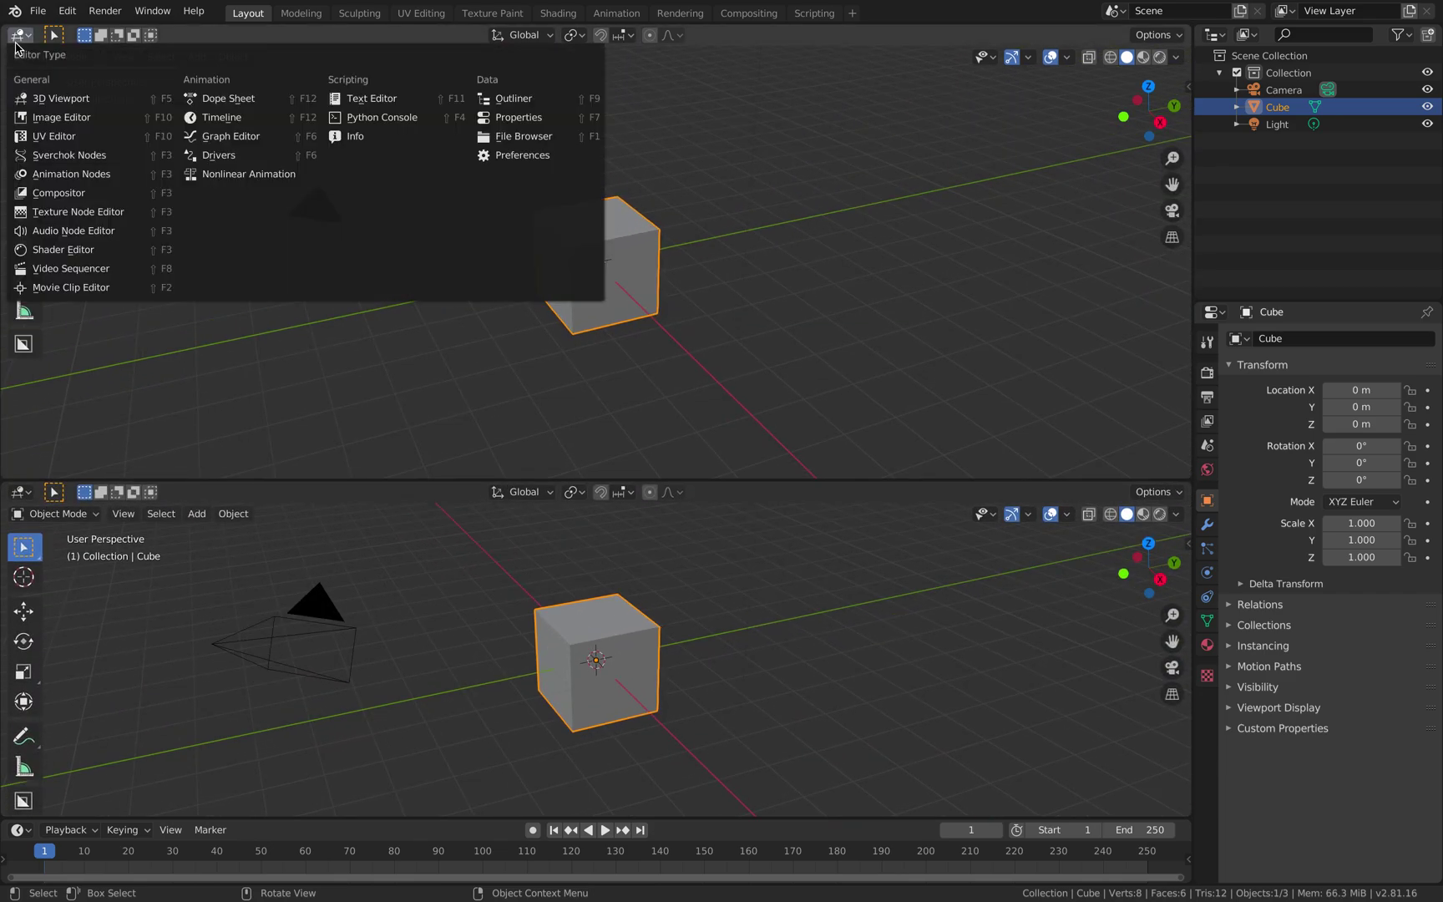
pyautogui.click(63, 157)
# - Add a Bounding box node to the node tree and hide the node editor's sidebar
pyautogui.hotkey('shift', 'a')
pyautogui.click(473, 172)
pyautogui.write('bpound')
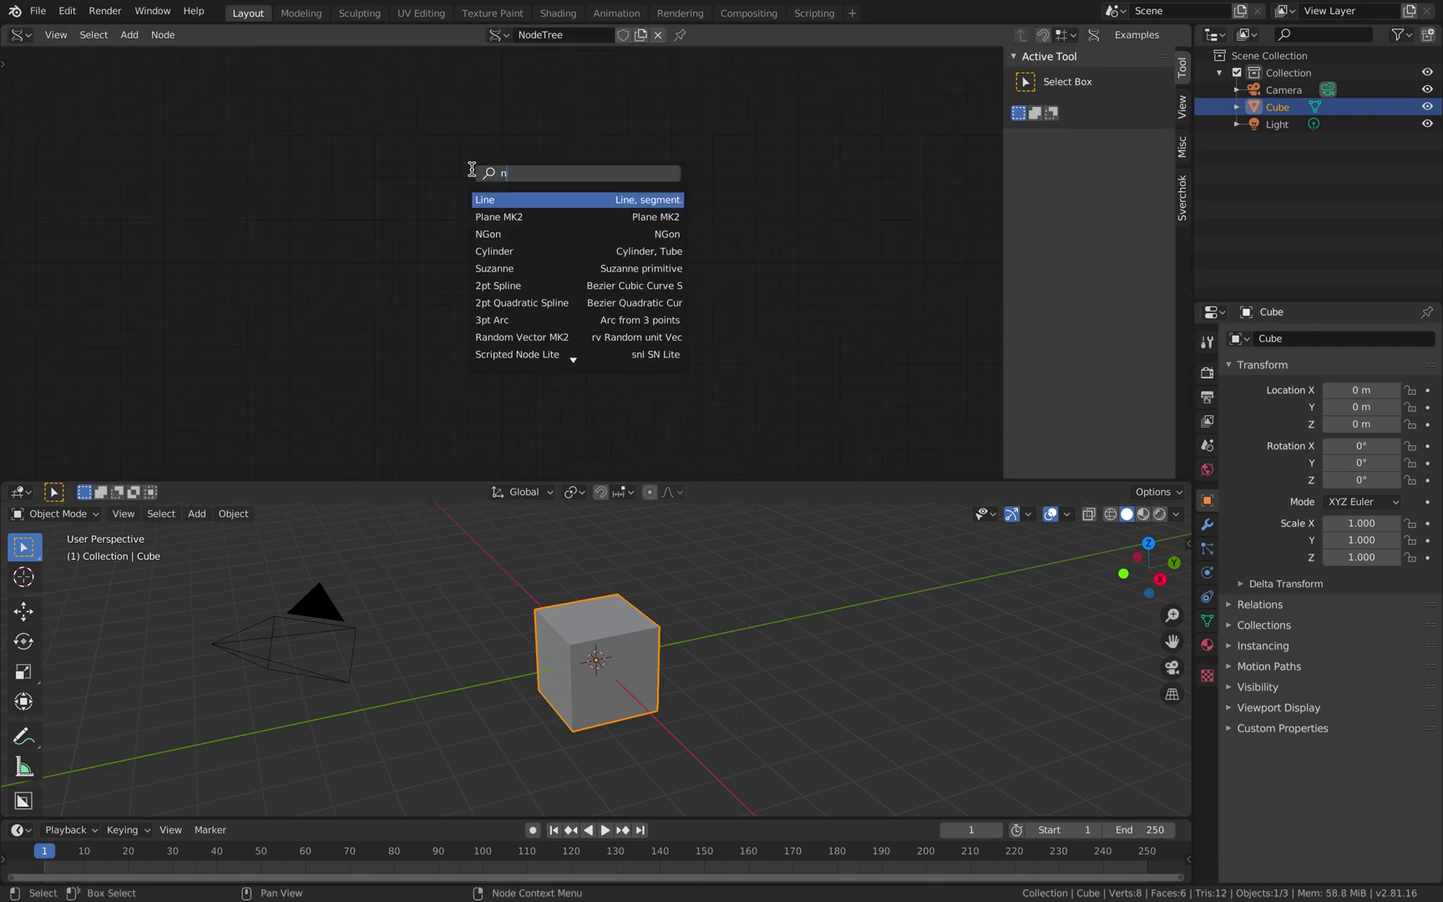
pyautogui.press('BackSpace')
pyautogui.press('BackSpace')
pyautogui.press('BackSpace')
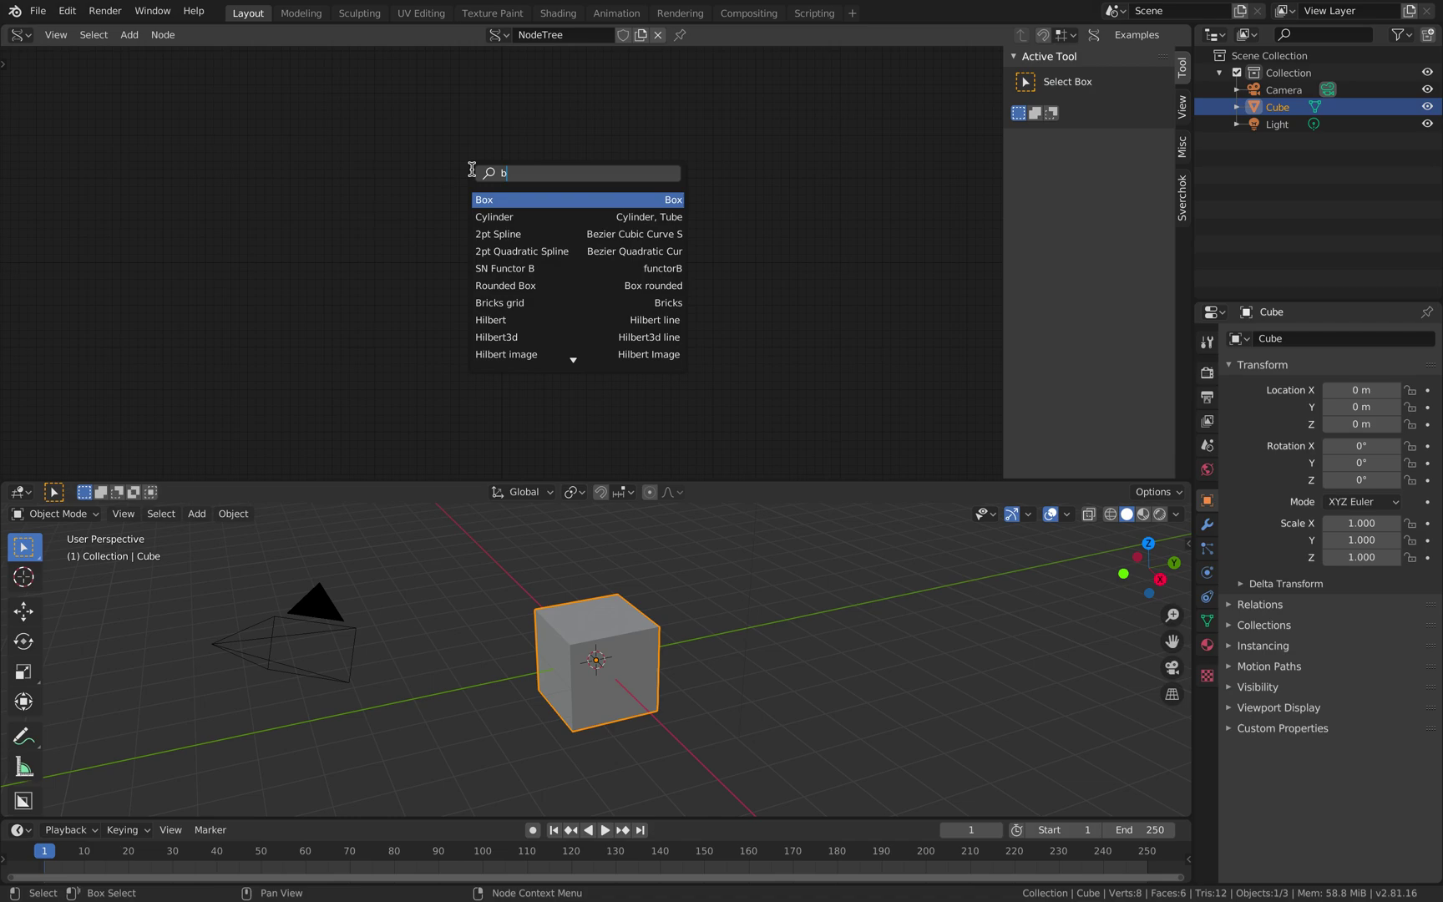
pyautogui.write('ound')
pyautogui.press('Return')
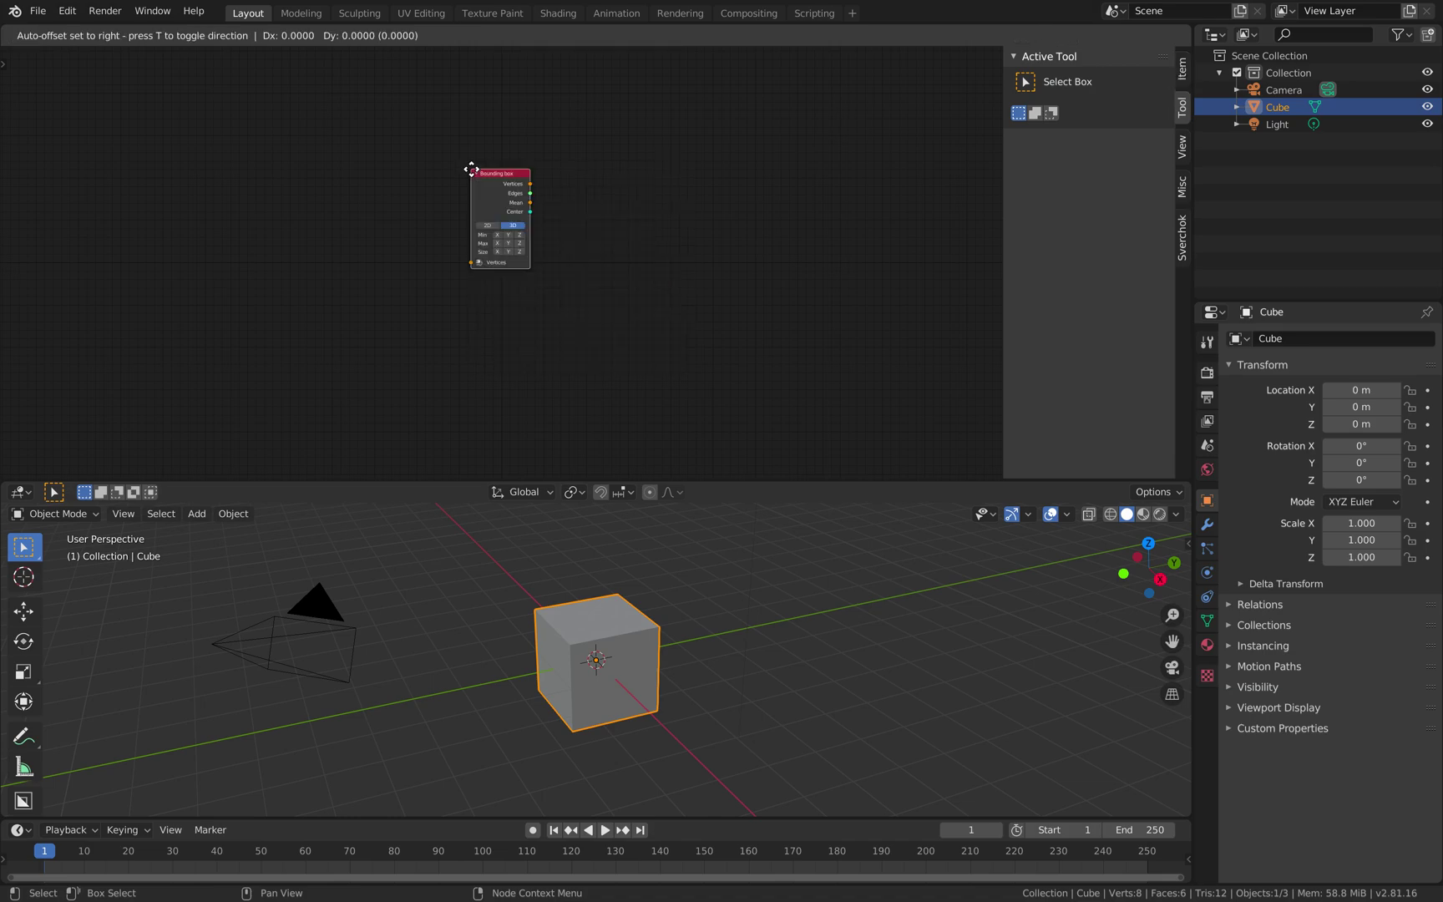
pyautogui.click(471, 168)
pyautogui.scroll(3, 590, 181)
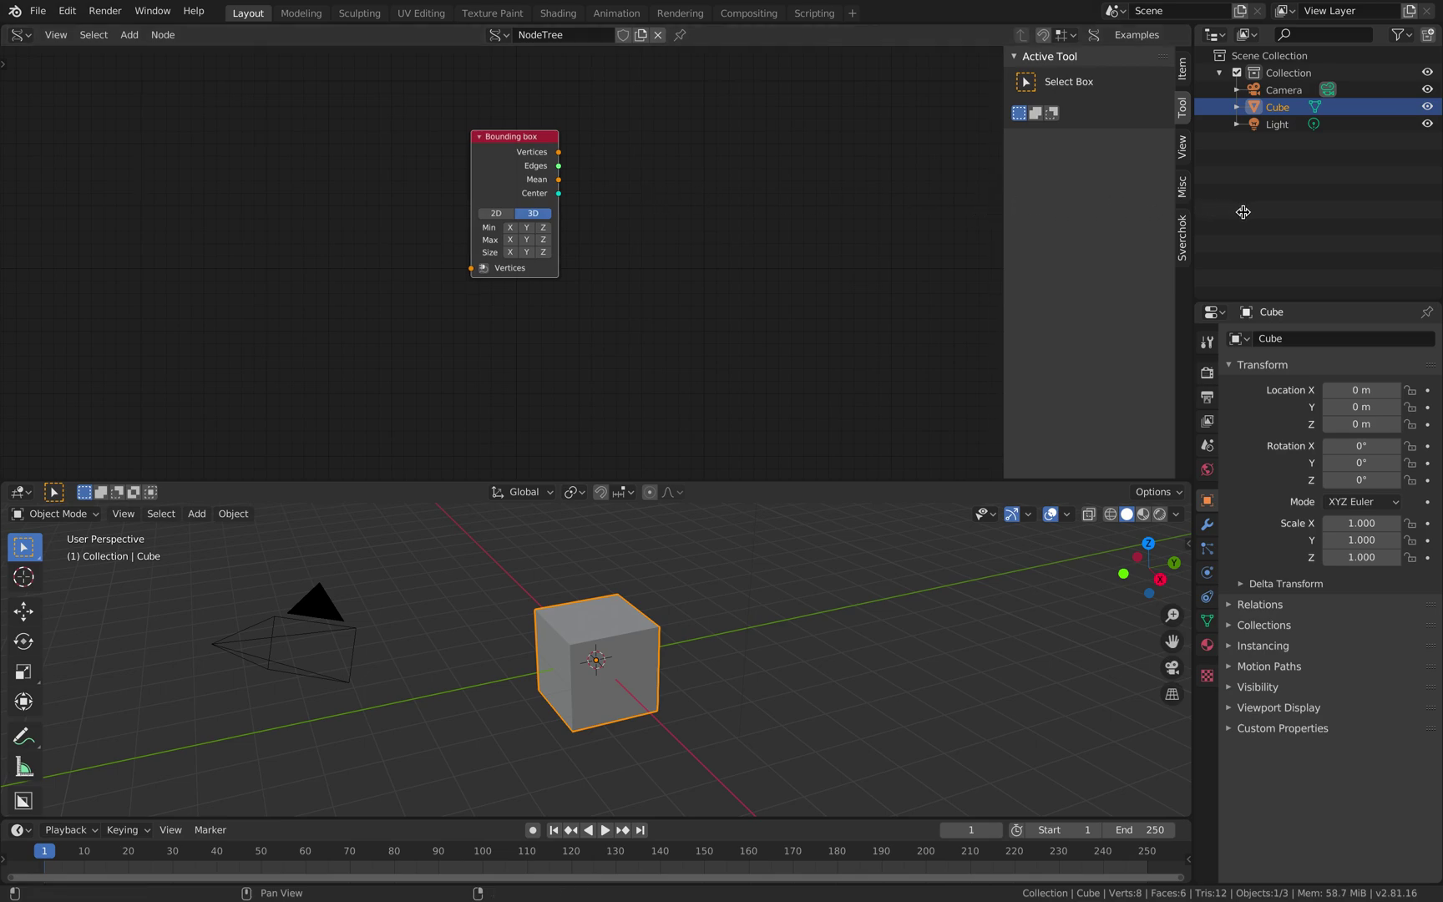
pyautogui.press('n')
pyautogui.scroll(2, 718, 200)
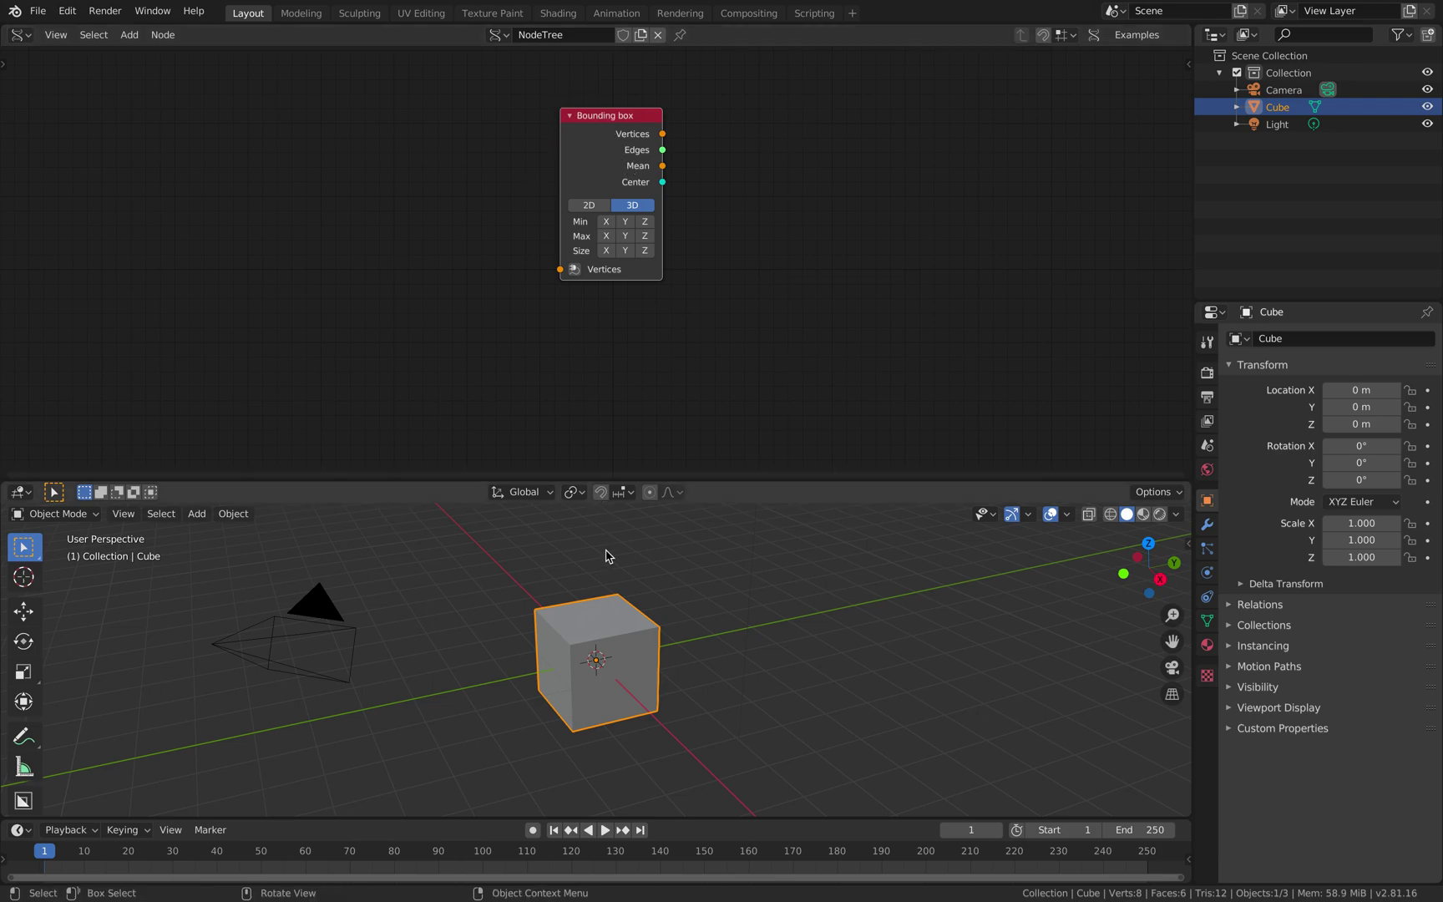
# - Try out the Size X, Y and Z outputs of the Bounding box node, switching each on and off
pyautogui.moveTo(644, 566); pyautogui.dragTo(641, 687, button='middle')
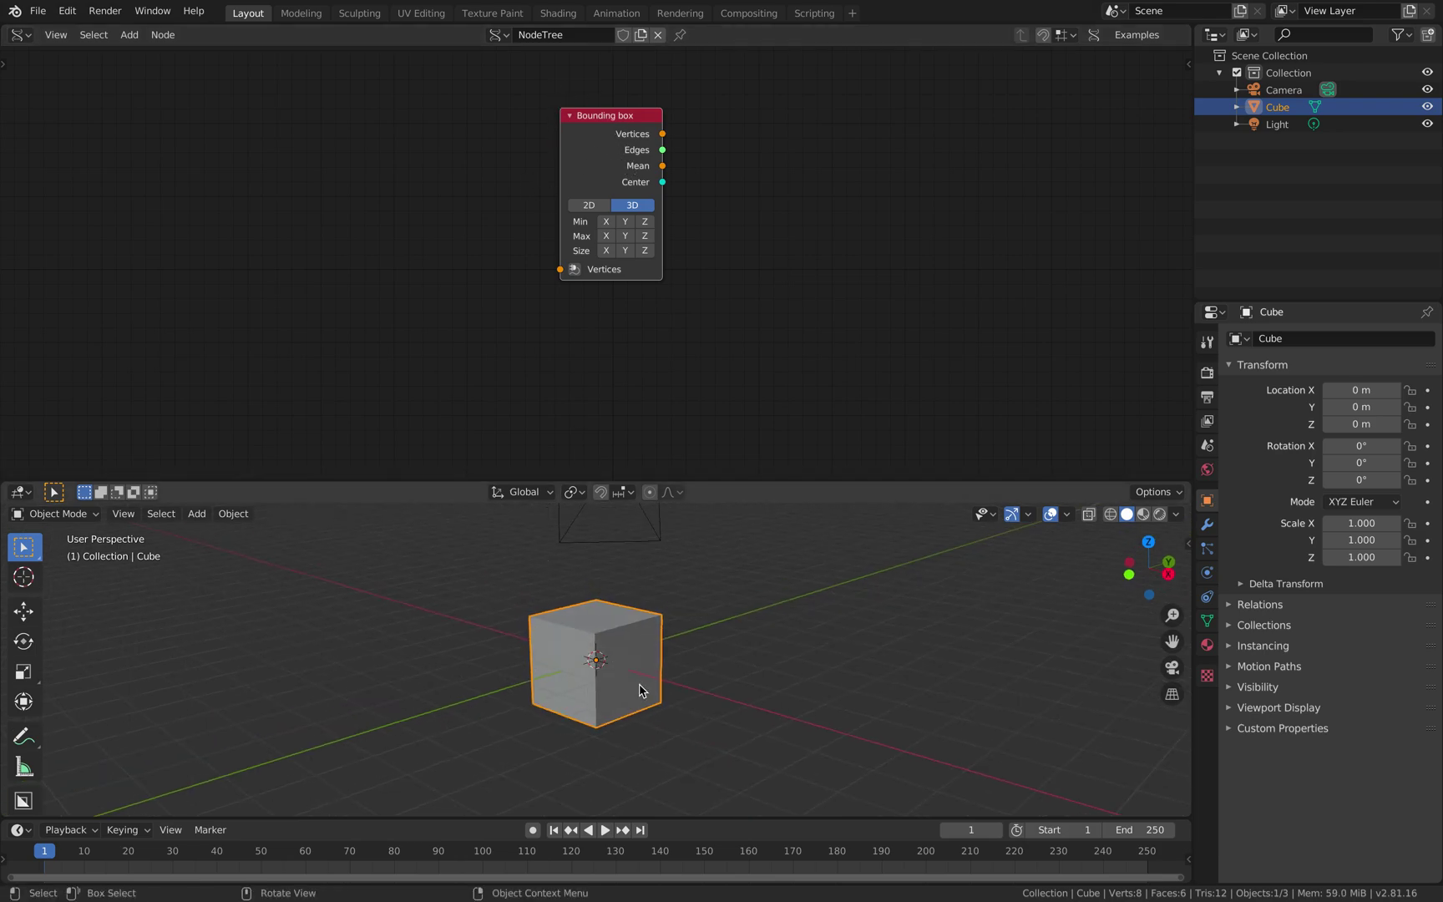
pyautogui.moveTo(590, 152); pyautogui.dragTo(592, 174)
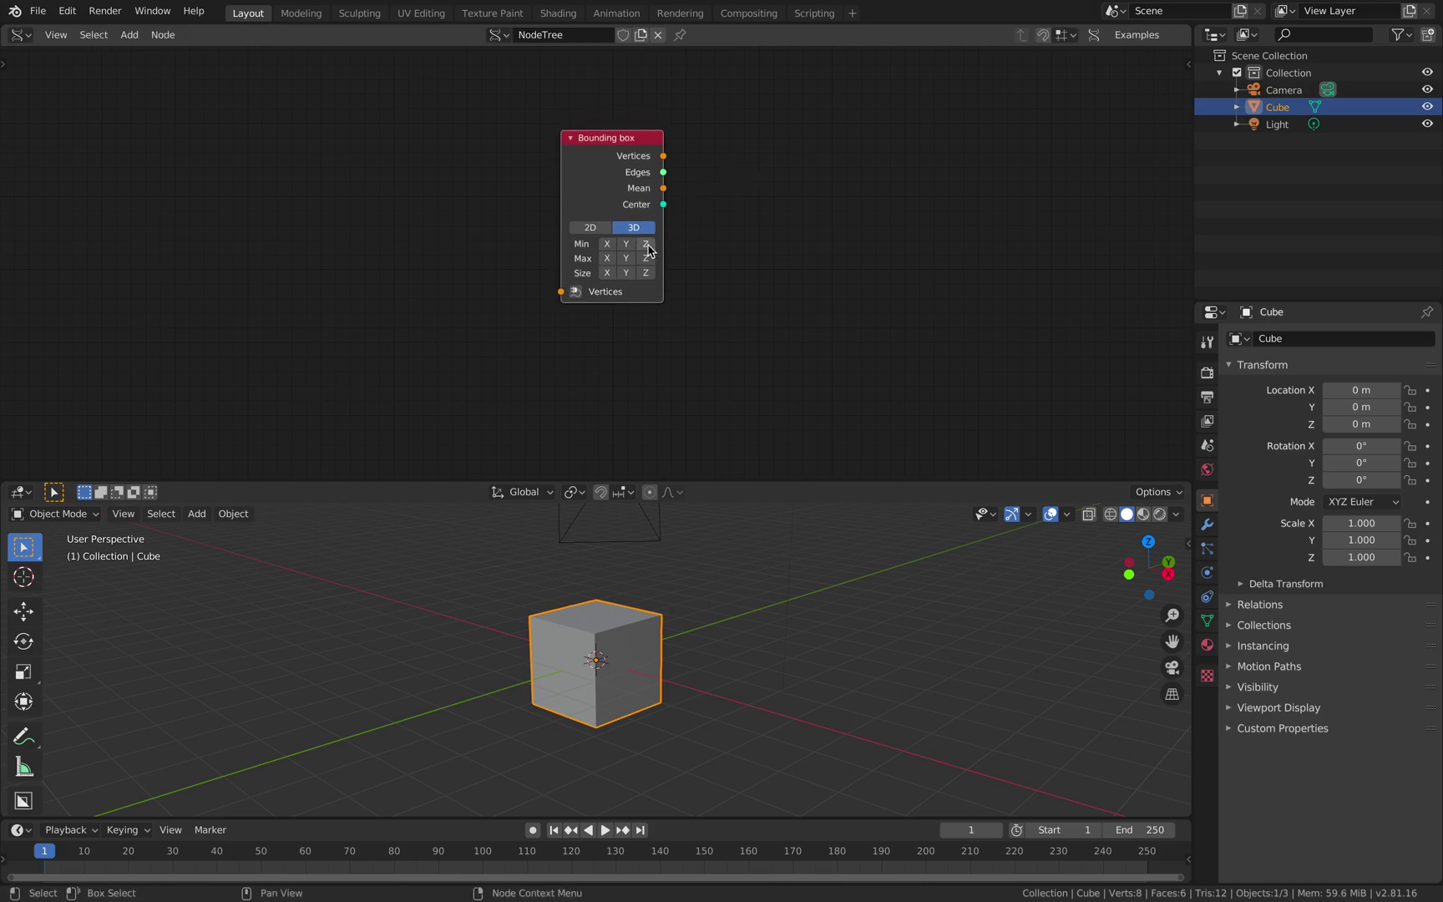
pyautogui.click(612, 274)
pyautogui.click(623, 290)
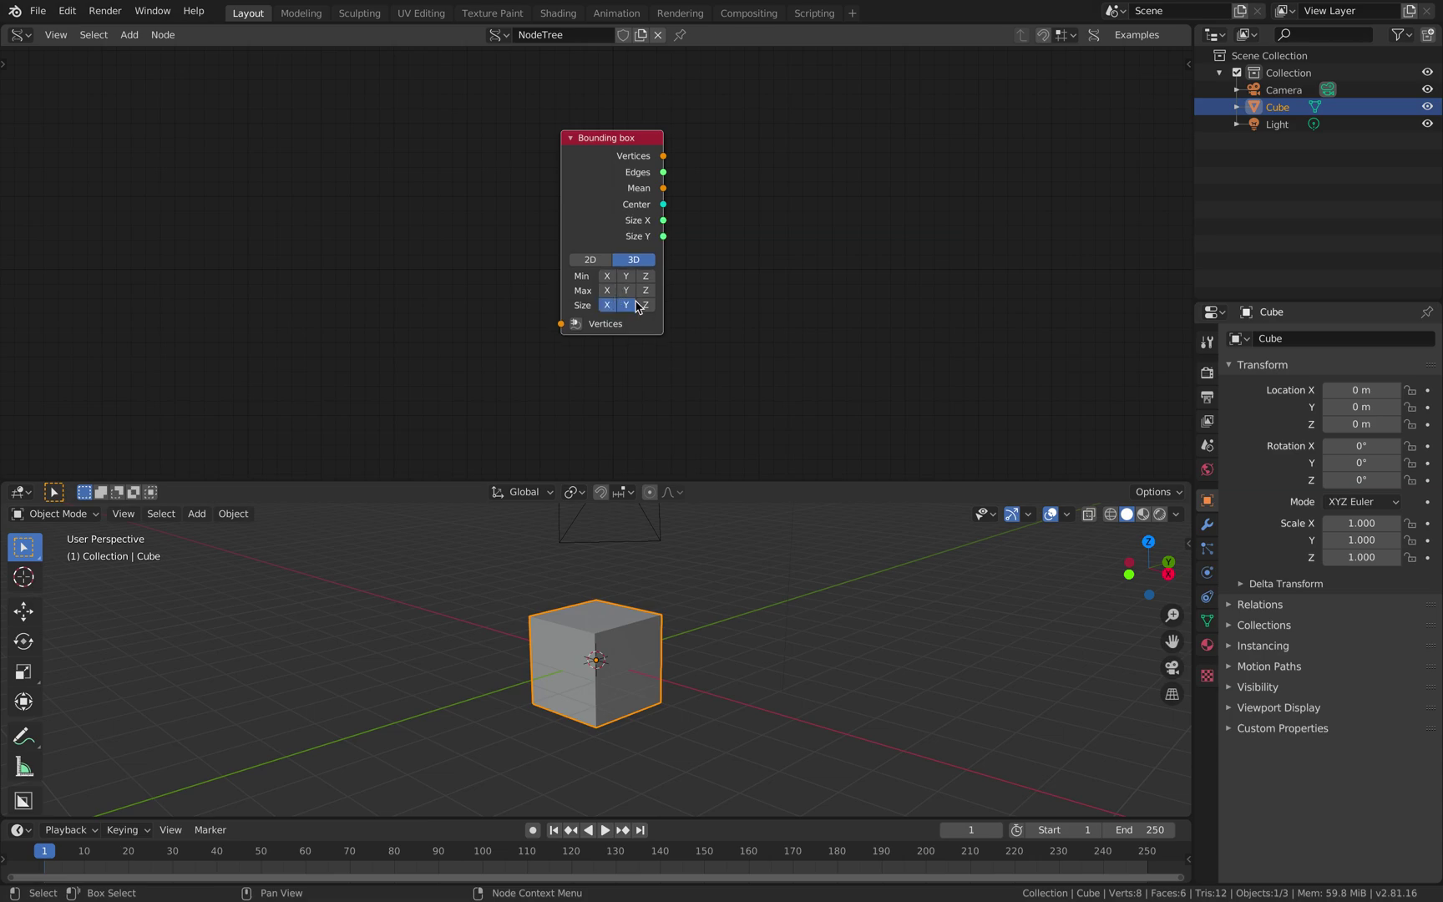
pyautogui.click(645, 305)
pyautogui.click(607, 319)
pyautogui.click(626, 303)
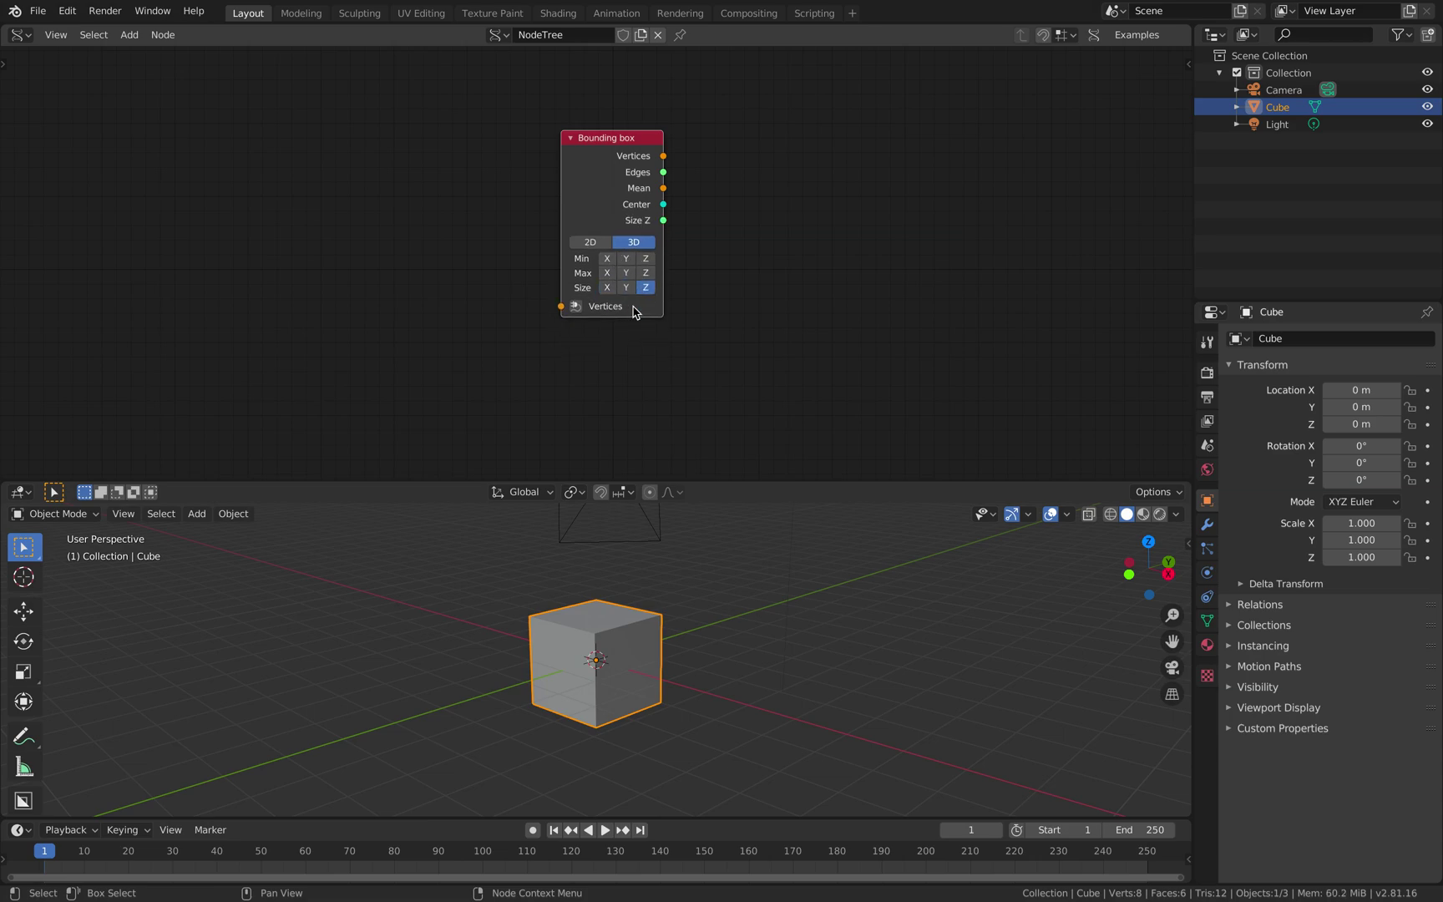
pyautogui.click(645, 289)
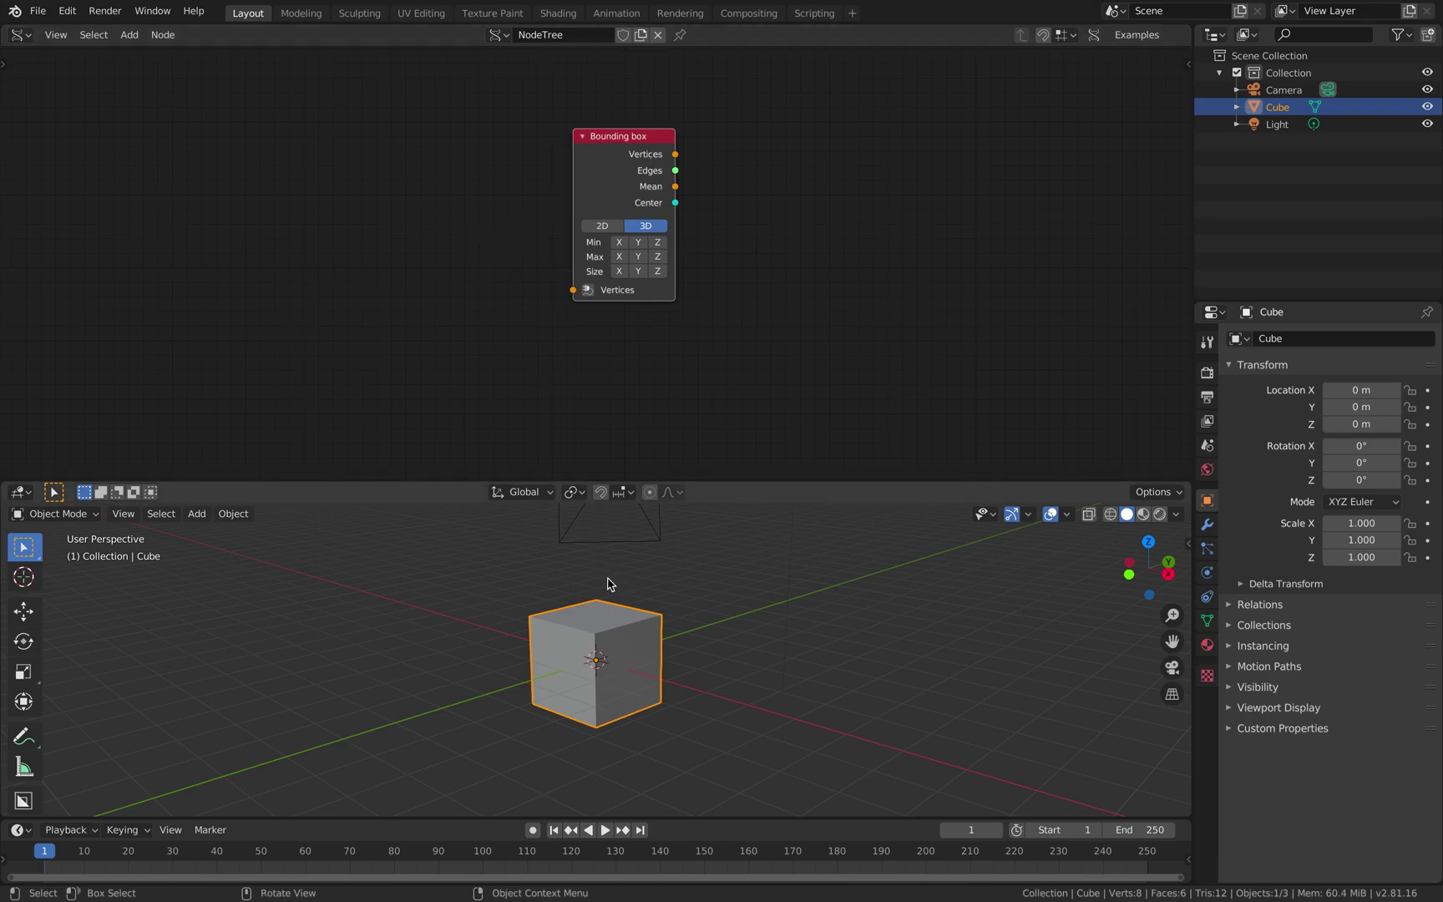
# - Delete all default objects from the scene and save the file on the Desktop as boundingboxstud.blend
pyautogui.press('a')
pyautogui.press('Delete')
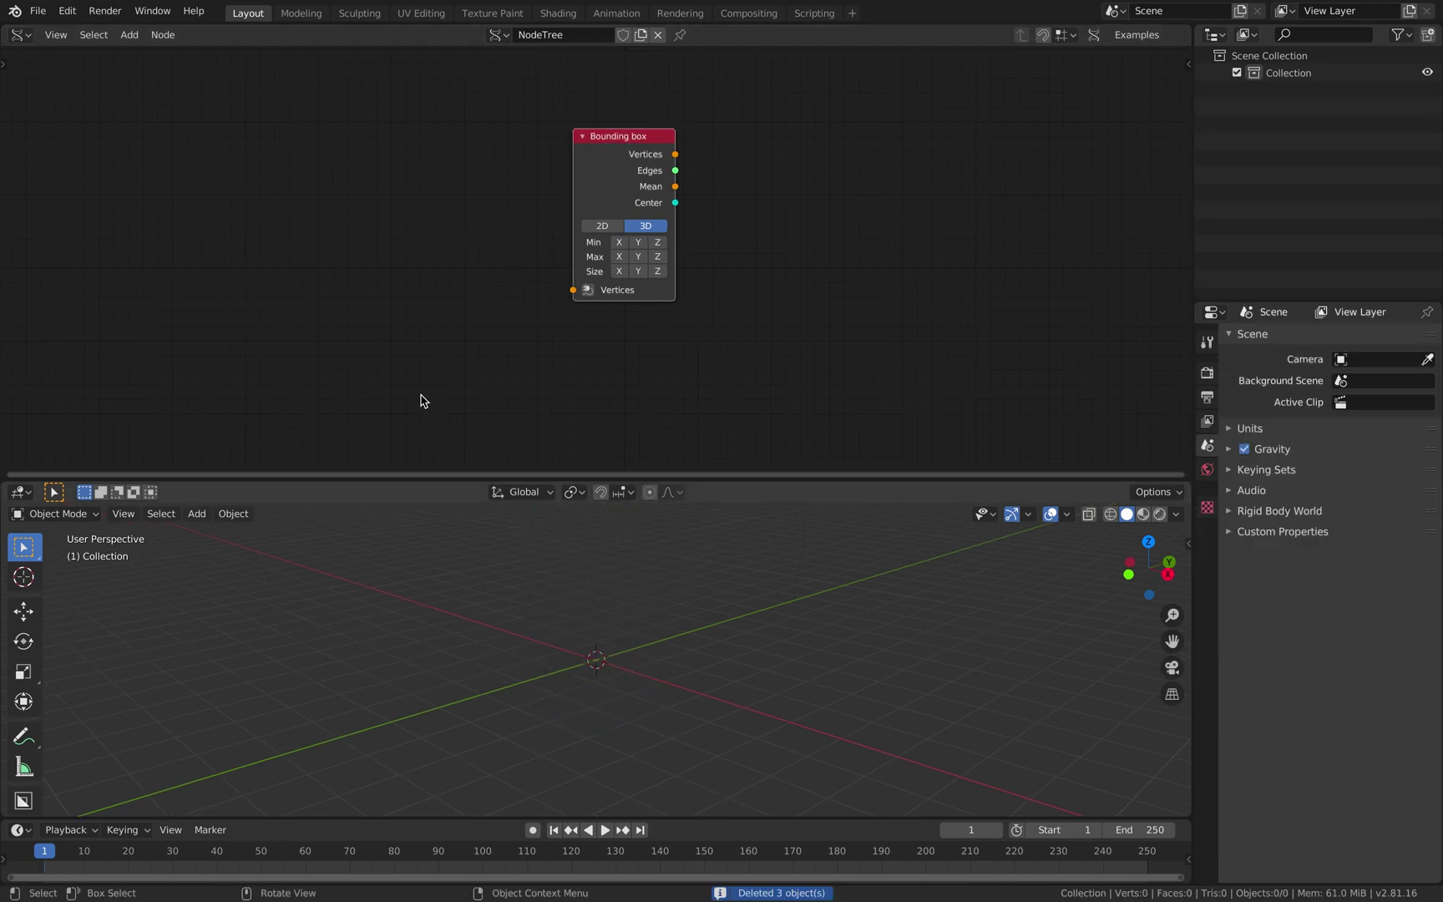
pyautogui.click(38, 11)
pyautogui.click(81, 144)
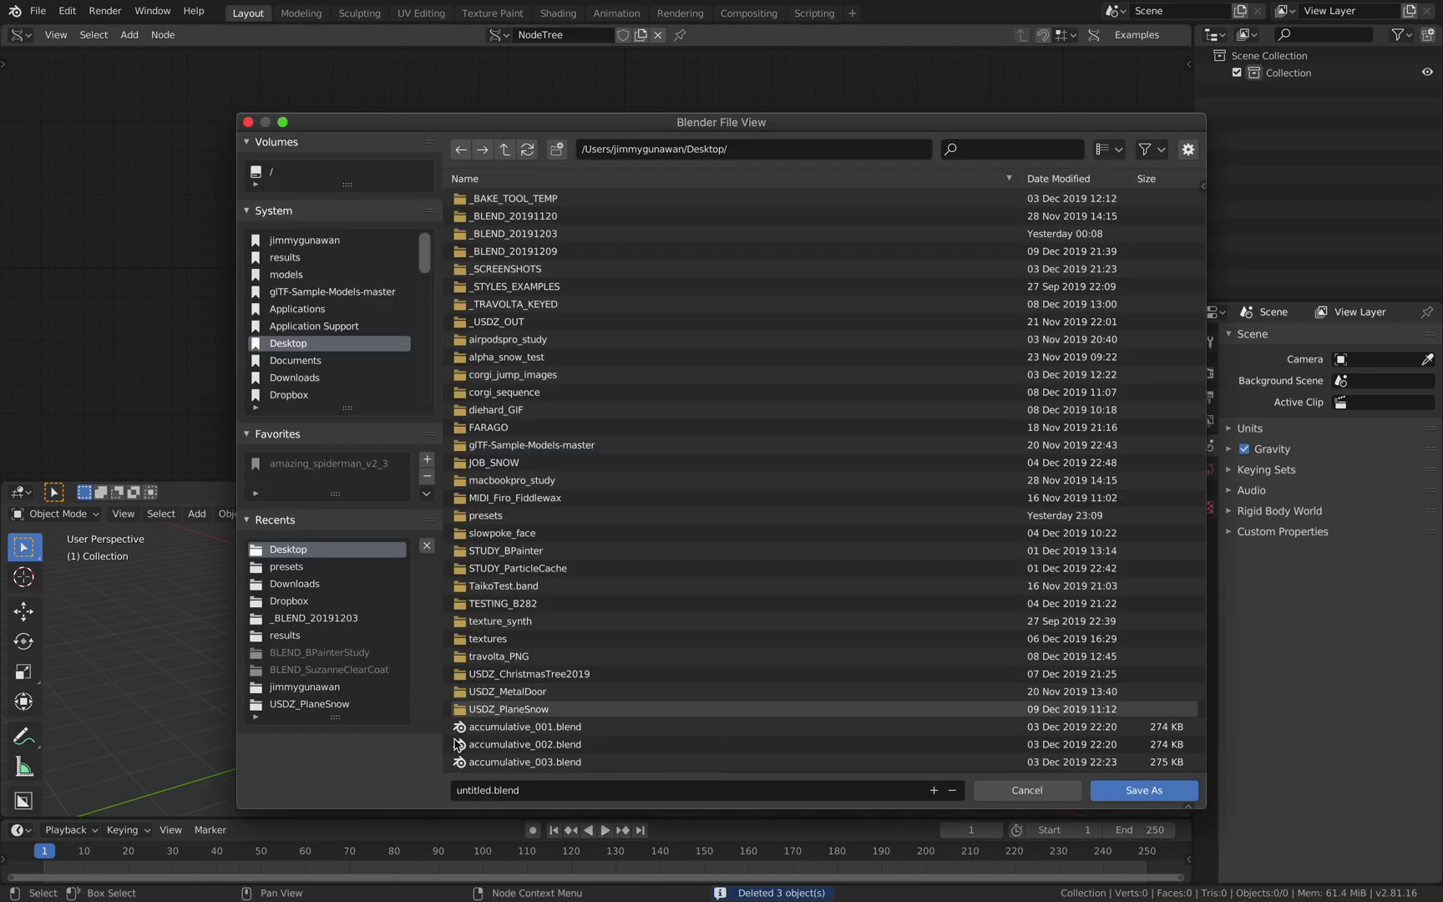
pyautogui.click(467, 785)
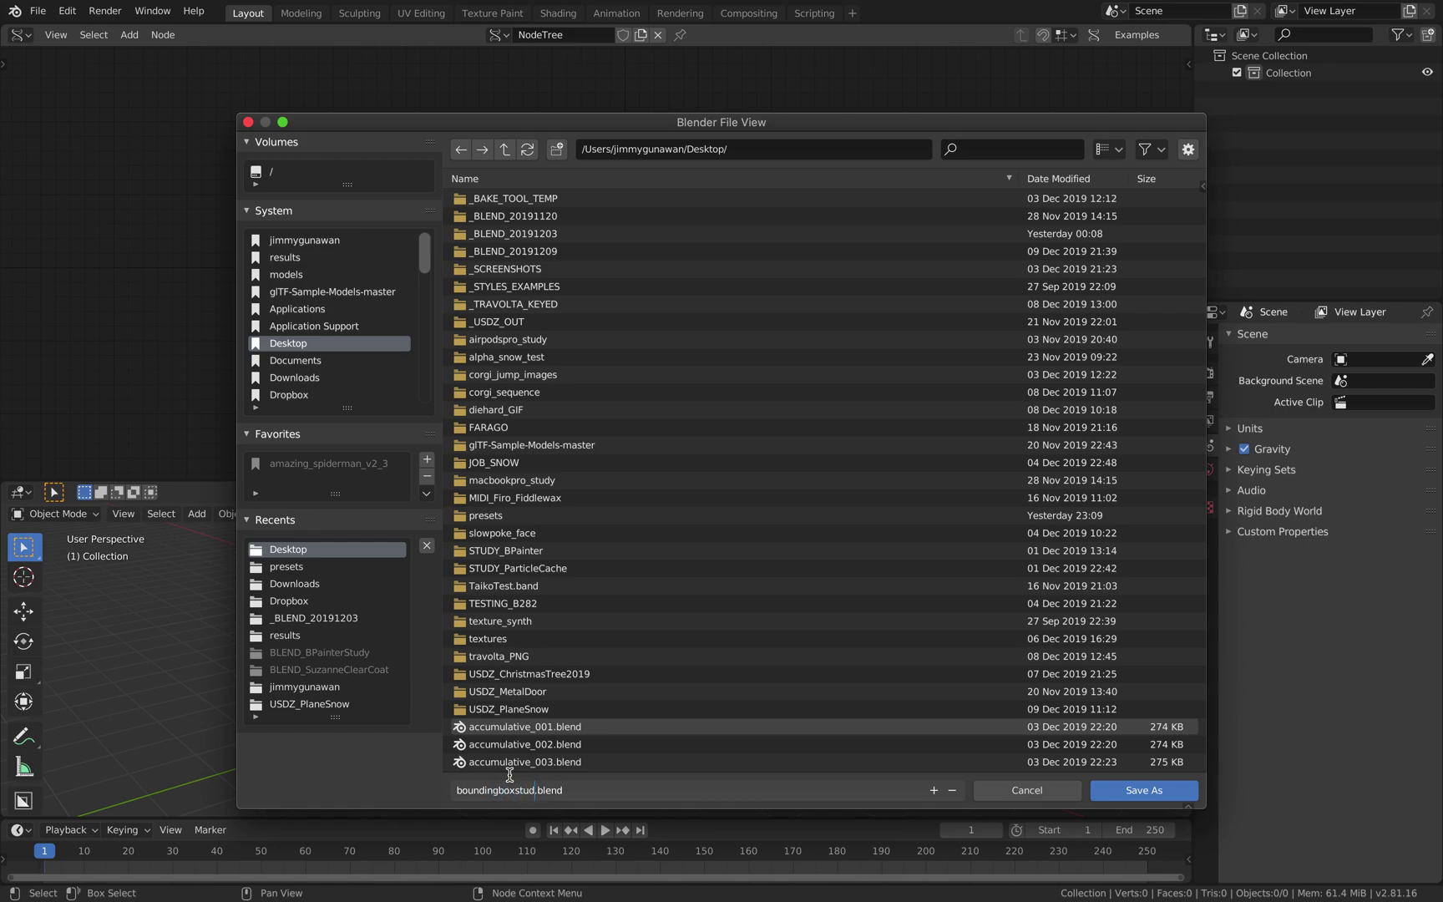
pyautogui.press('Return')
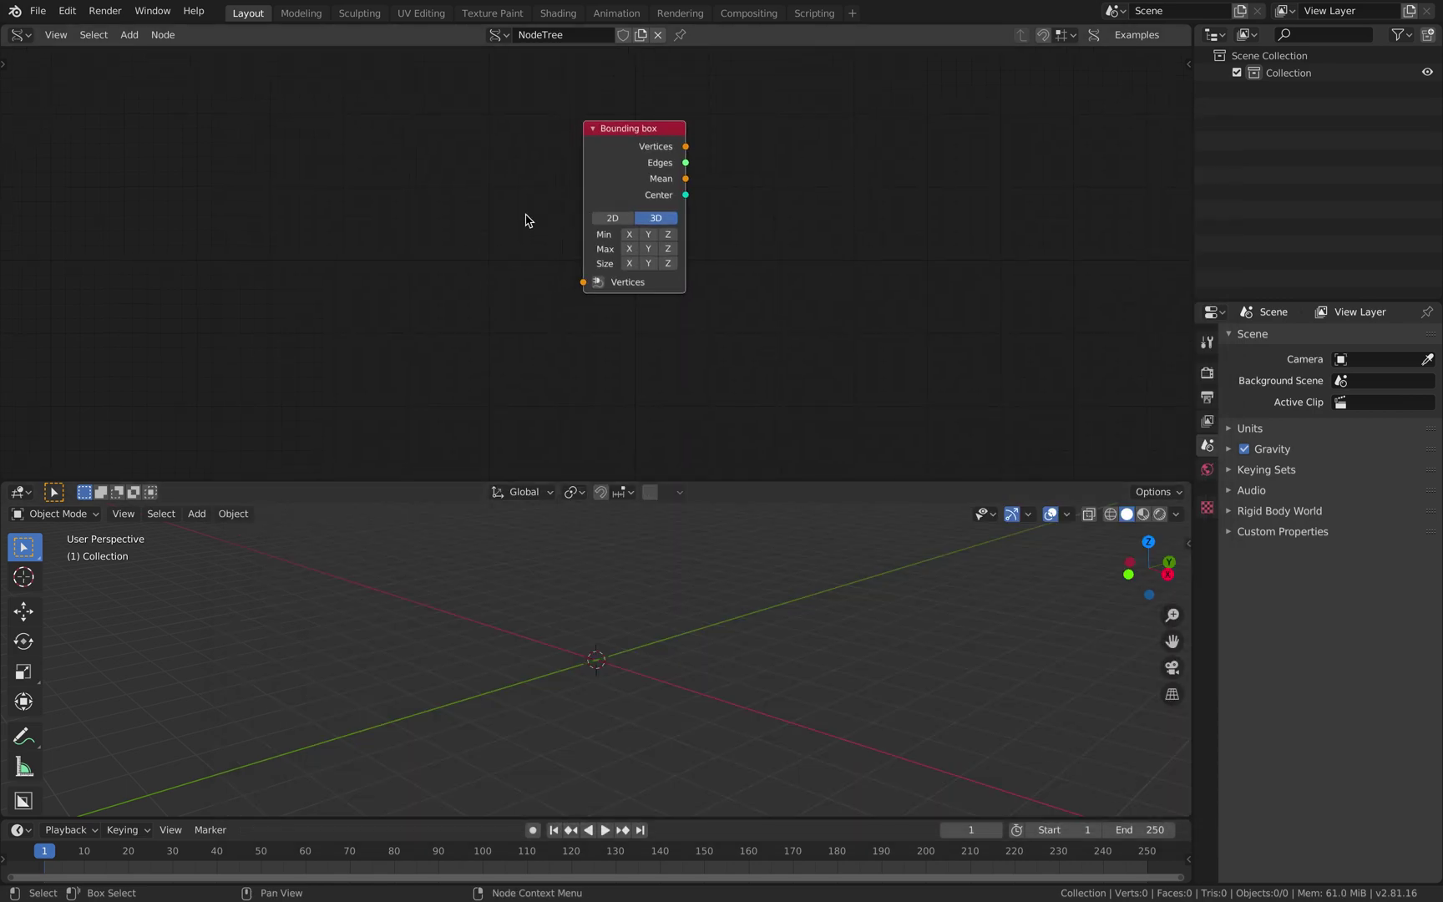
pyautogui.hotkey('shift', 'a')
pyautogui.click(373, 181)
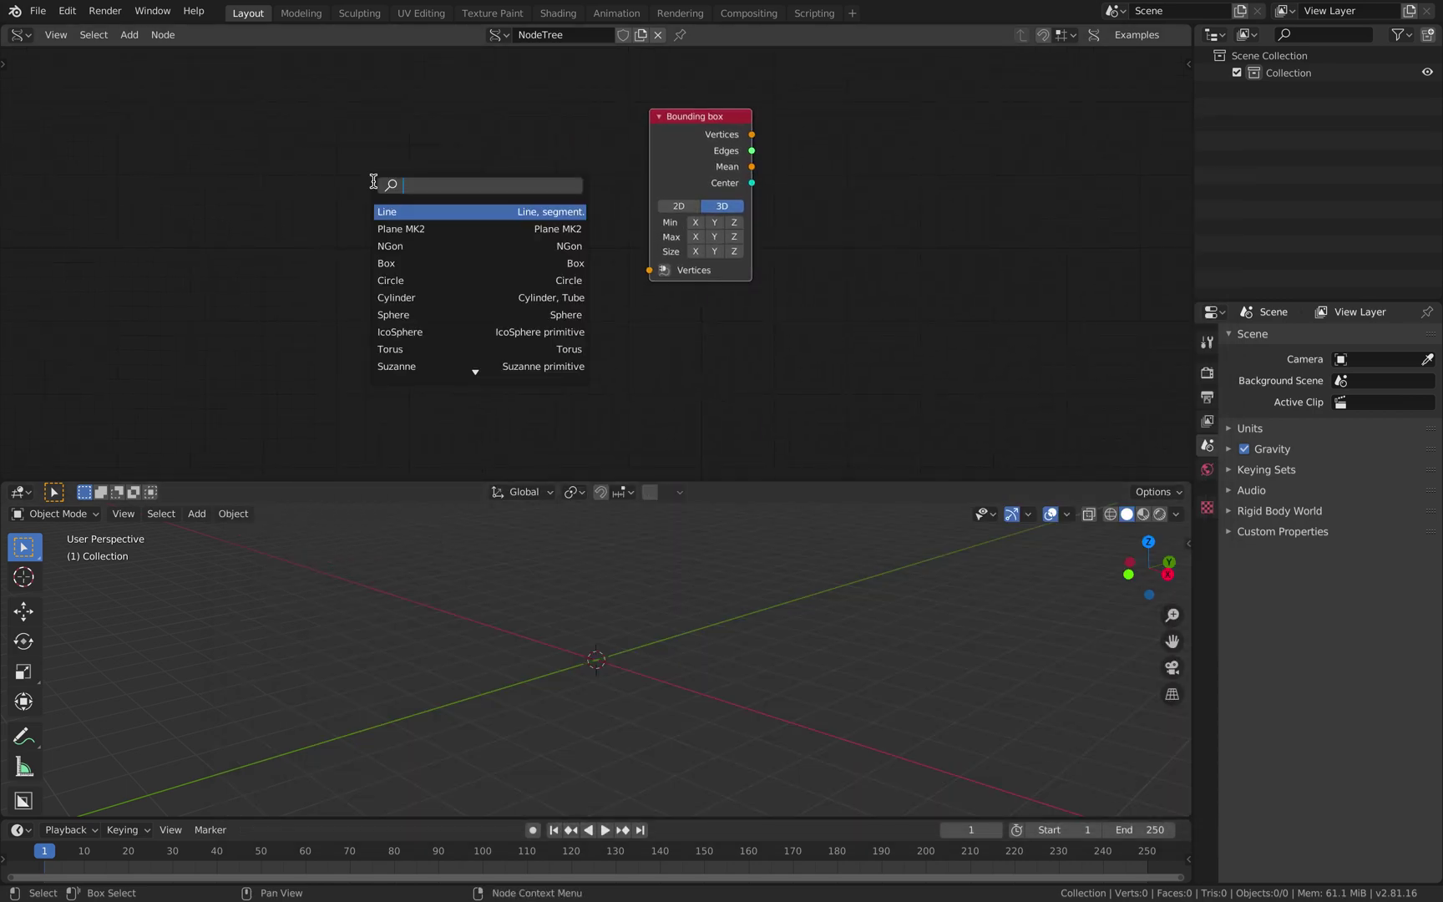
pyautogui.write('box')
pyautogui.press('Return')
pyautogui.click(376, 184)
pyautogui.moveTo(644, 130); pyautogui.dragTo(610, 112)
pyautogui.click(448, 188)
pyautogui.press('x')
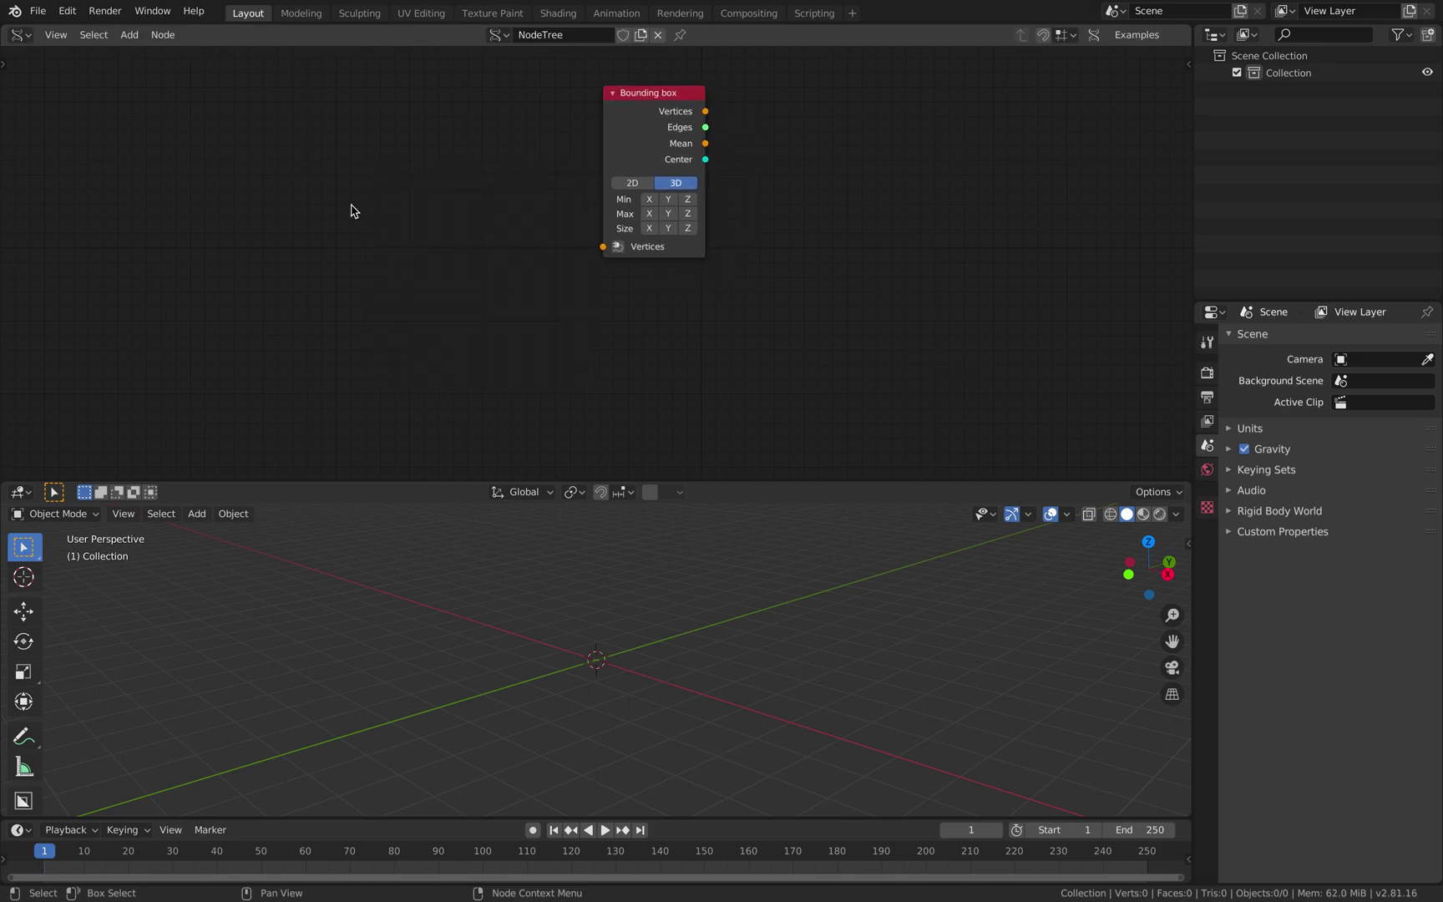
# - Add a Torus node to the node tree, placed before the Bounding box node
pyautogui.hotkey('alt', 'space')
pyautogui.write('donut')
pyautogui.press('Return')
pyautogui.click(351, 204)
# - Add a Viewer BMesh node to the node tree, placed after the Bounding box node
pyautogui.hotkey('shift', 'a')
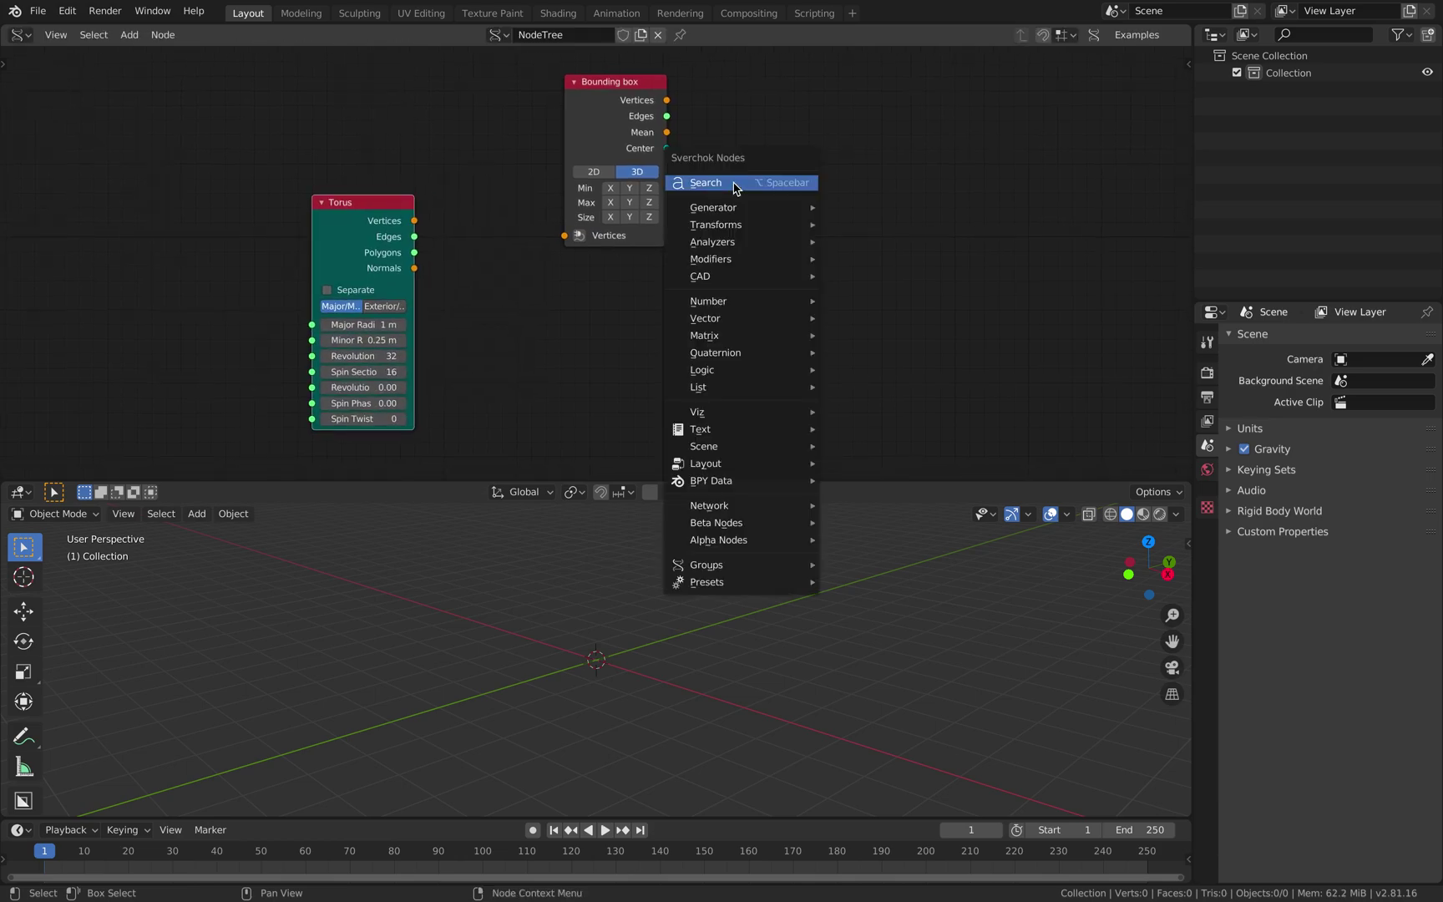
pyautogui.click(734, 185)
pyautogui.write('view')
pyautogui.press('Return')
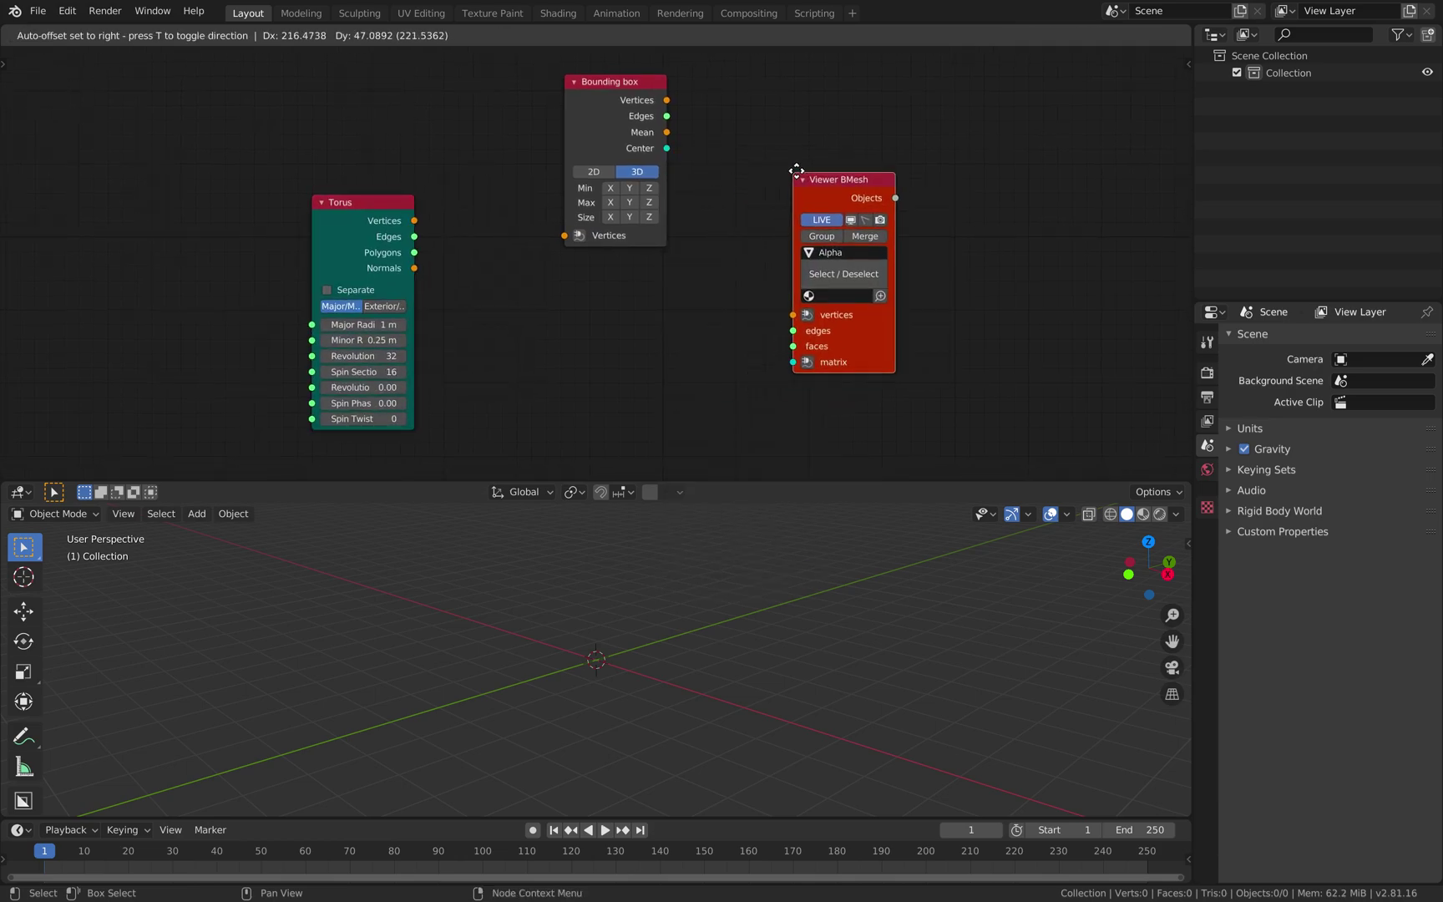
pyautogui.click(797, 171)
pyautogui.moveTo(858, 185); pyautogui.dragTo(738, 187, button='middle')
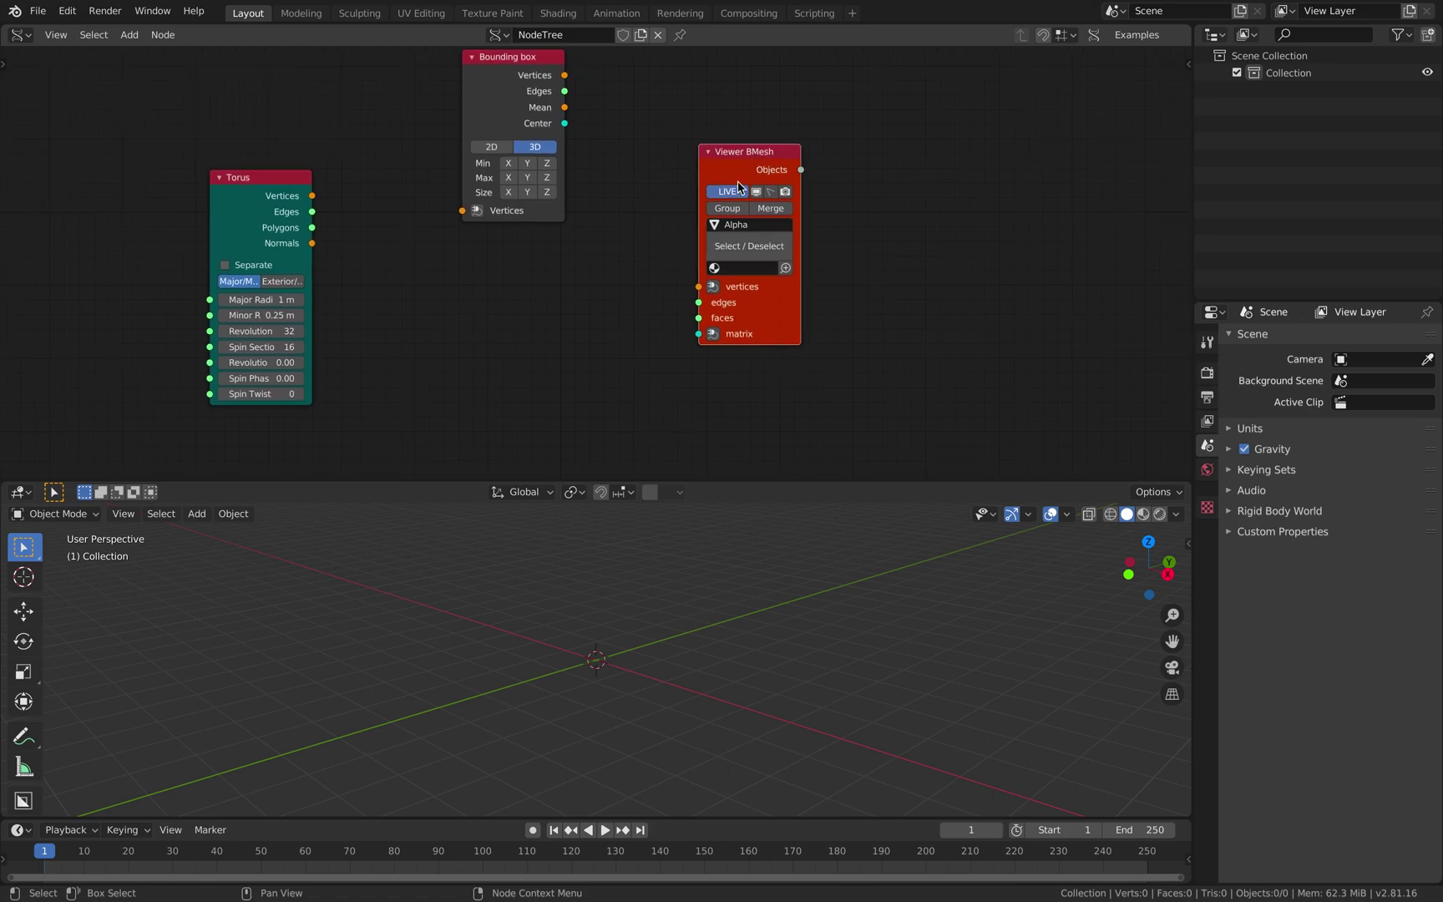
# - Add a Viewer Draw Mk3 node to the node tree between the Torus and Viewer BMesh nodes
pyautogui.hotkey('shift', 'a')
pyautogui.click(873, 183)
pyautogui.write('viewer draw')
pyautogui.press('Return')
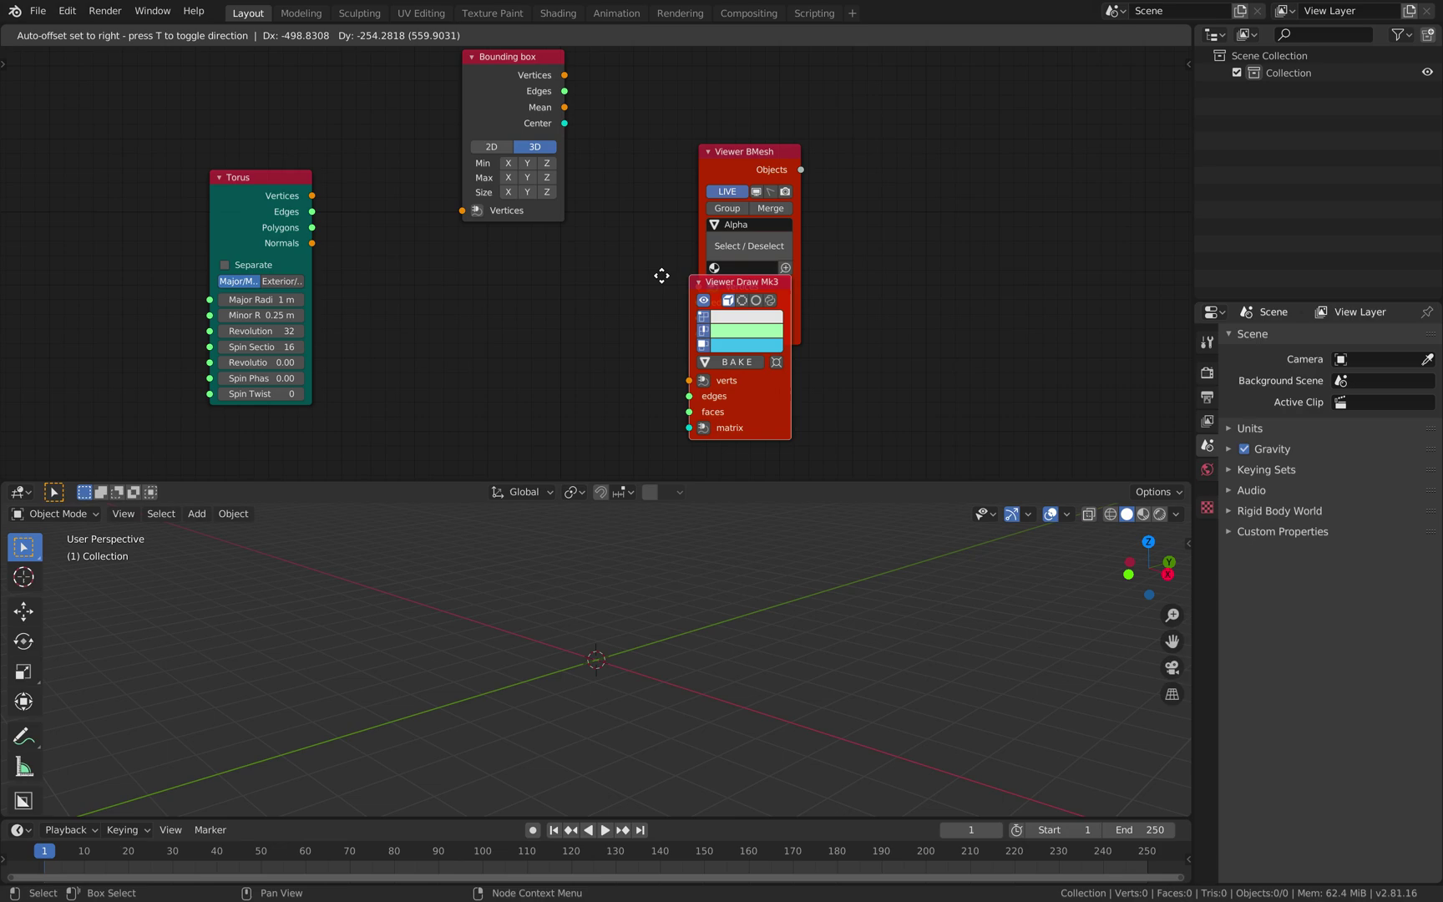
pyautogui.click(568, 252)
# - Spread the two viewer nodes apart and connect the Torus node's Vertices and Polygons to Viewer BMesh's vertices and faces inputs
pyautogui.moveTo(734, 154); pyautogui.dragTo(973, 171)
pyautogui.moveTo(652, 254)
pyautogui.mouseDown()
pyautogui.moveTo(772, 213)
pyautogui.moveTo(781, 260)
pyautogui.mouseUp()
pyautogui.moveTo(313, 197); pyautogui.dragTo(940, 305)
pyautogui.moveTo(505, 250); pyautogui.dragTo(311, 227)
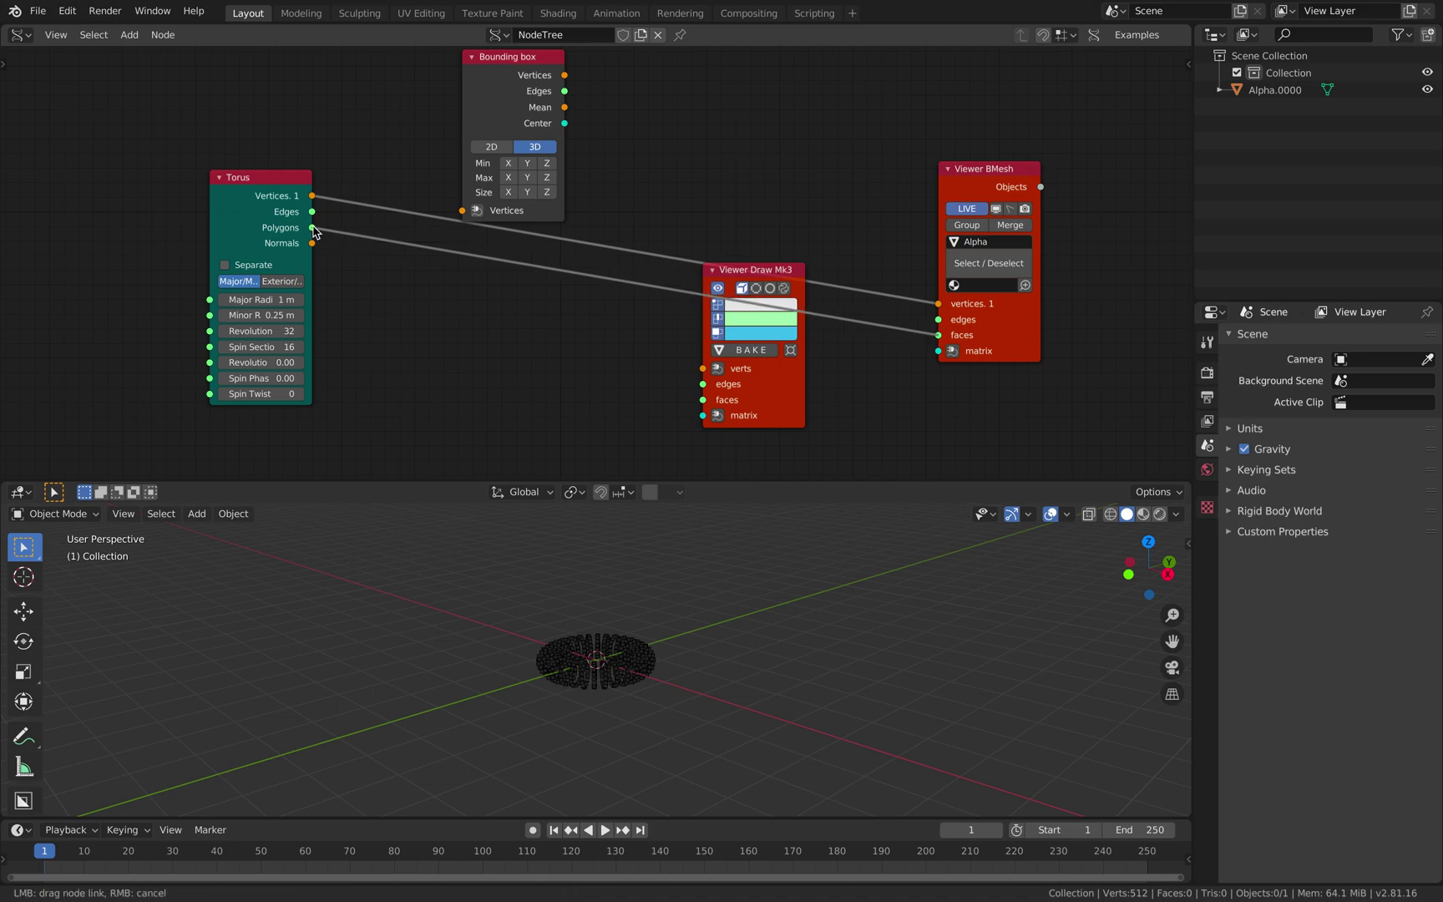
# - Connect the Torus node's Vertices to the Bounding box node's Vertices input and shift Bounding box slightly for clearer spacing
pyautogui.moveTo(673, 593); pyautogui.dragTo(589, 583, button='middle')
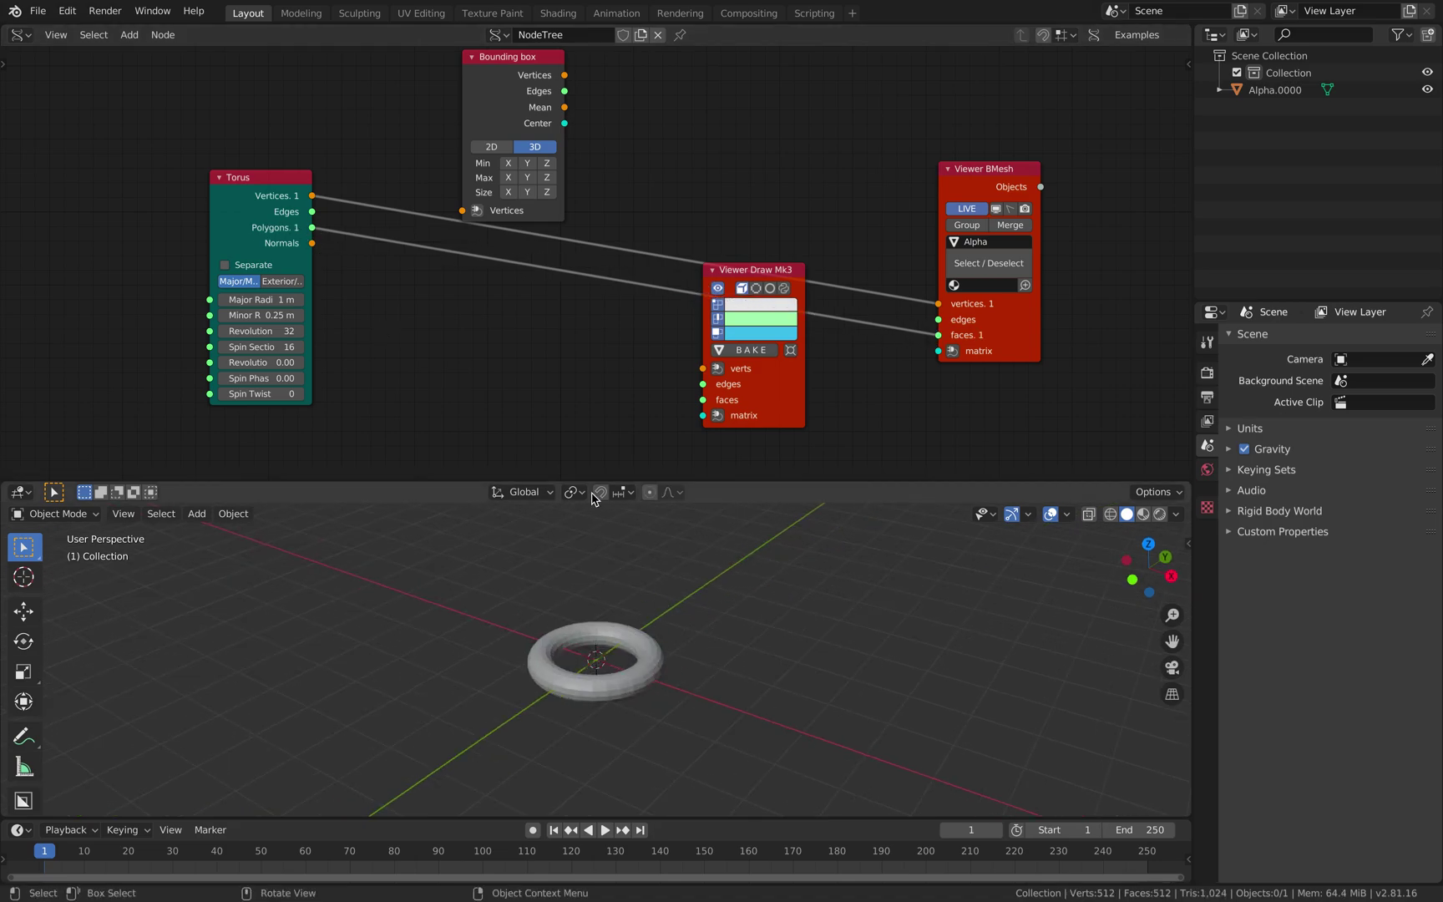
pyautogui.moveTo(501, 112); pyautogui.dragTo(493, 88)
pyautogui.moveTo(313, 195); pyautogui.dragTo(274, 221)
pyautogui.moveTo(486, 201); pyautogui.dragTo(460, 258, button='middle')
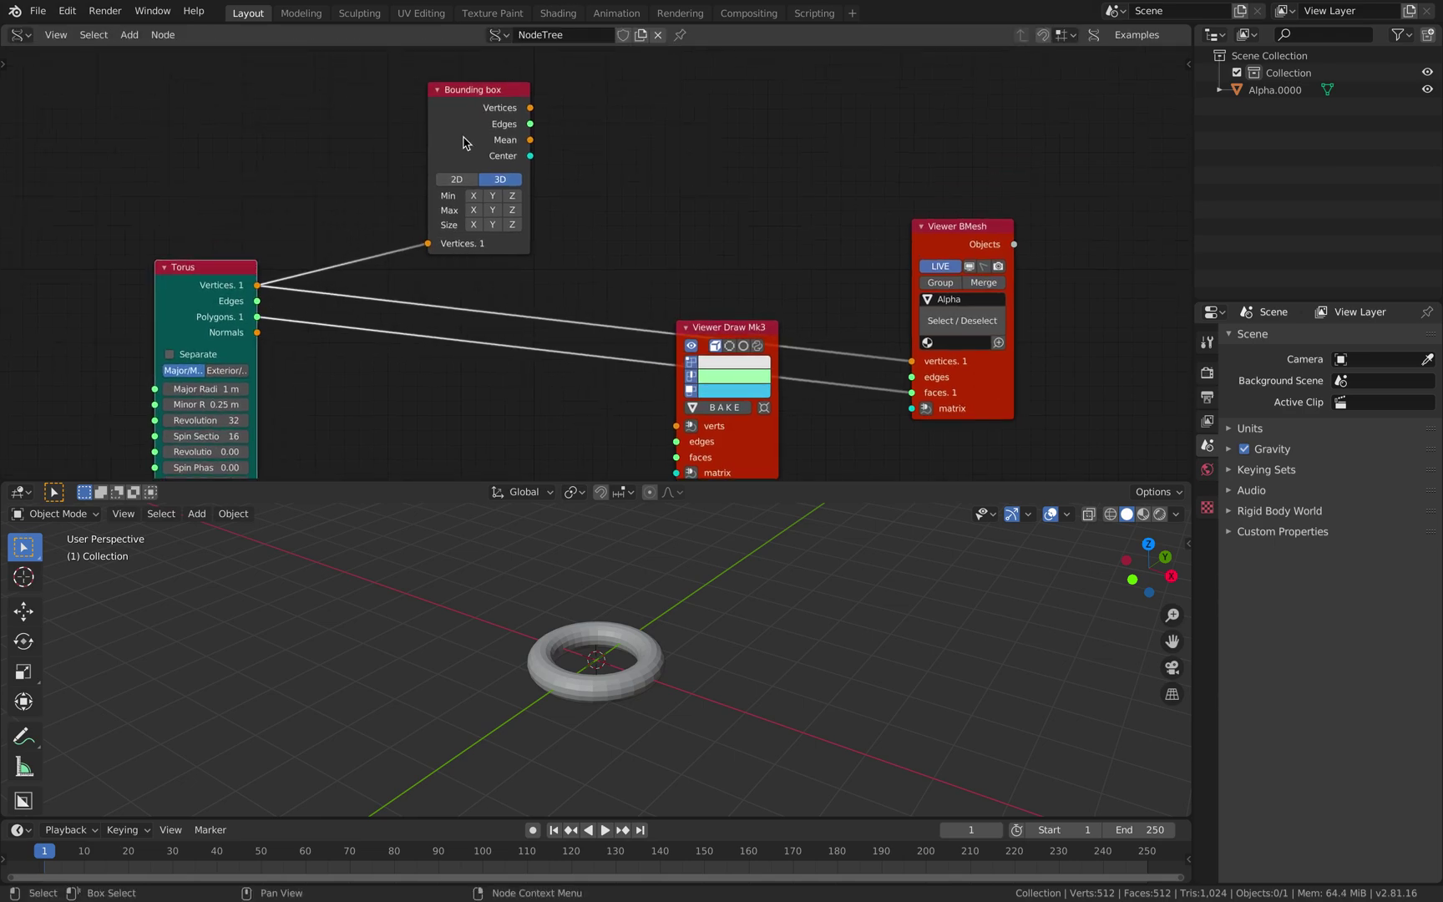
pyautogui.moveTo(464, 137); pyautogui.dragTo(422, 156)
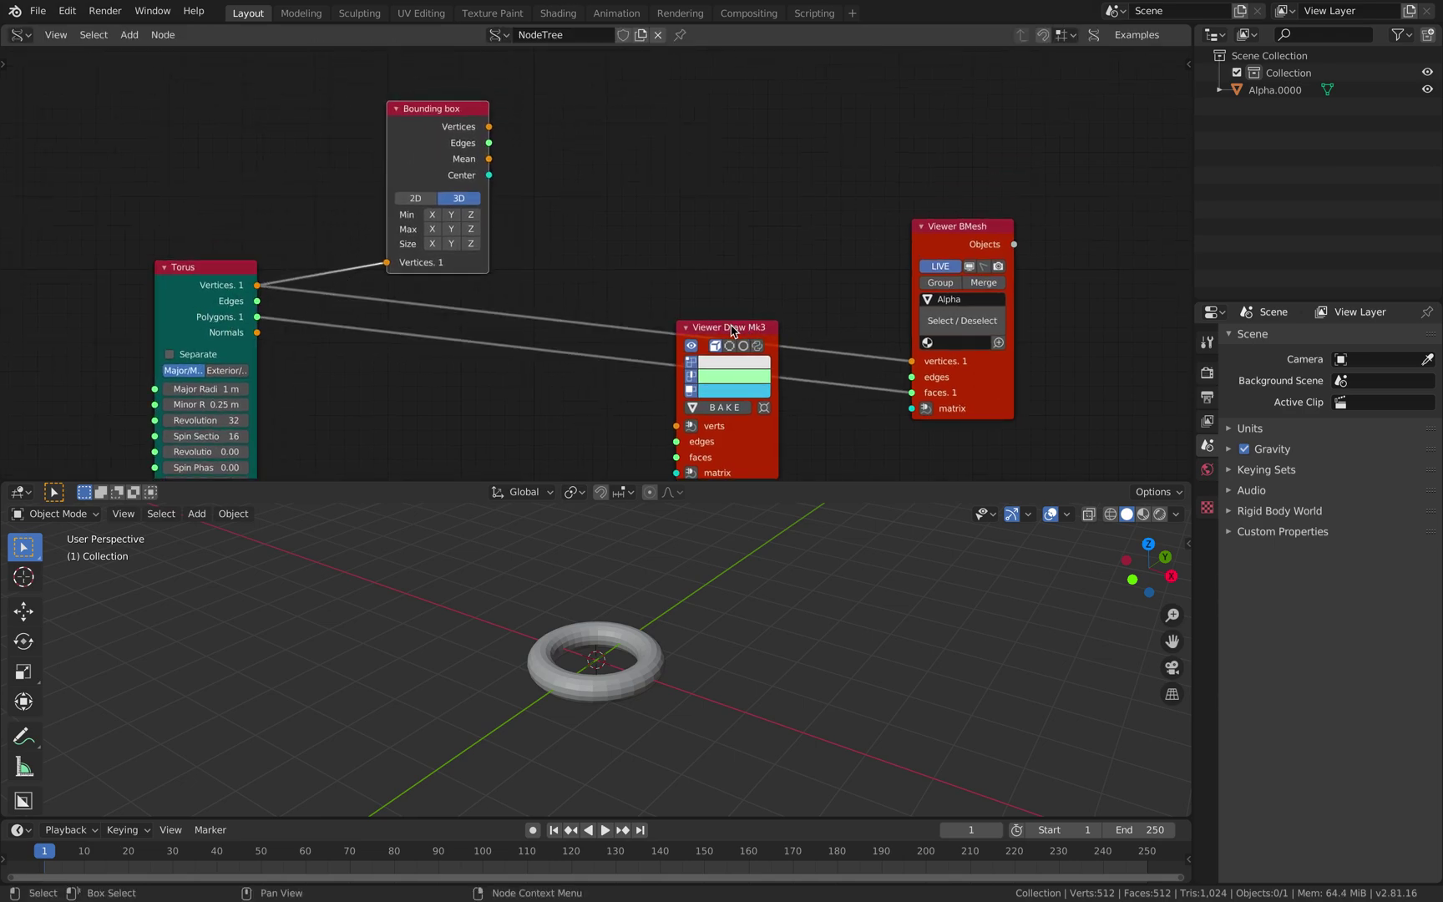
# - Move Viewer Draw Mk3 beside Bounding box and connect Bounding box's Vertices and Edges to its verts and edges inputs
pyautogui.moveTo(731, 331); pyautogui.dragTo(698, 91)
pyautogui.moveTo(489, 127); pyautogui.dragTo(519, 138)
pyautogui.moveTo(626, 181); pyautogui.dragTo(643, 203)
pyautogui.moveTo(710, 534)
pyautogui.mouseDown(button='middle')
pyautogui.moveTo(760, 628)
pyautogui.moveTo(639, 576)
pyautogui.moveTo(660, 639)
pyautogui.moveTo(652, 602)
pyautogui.mouseUp(button='middle')
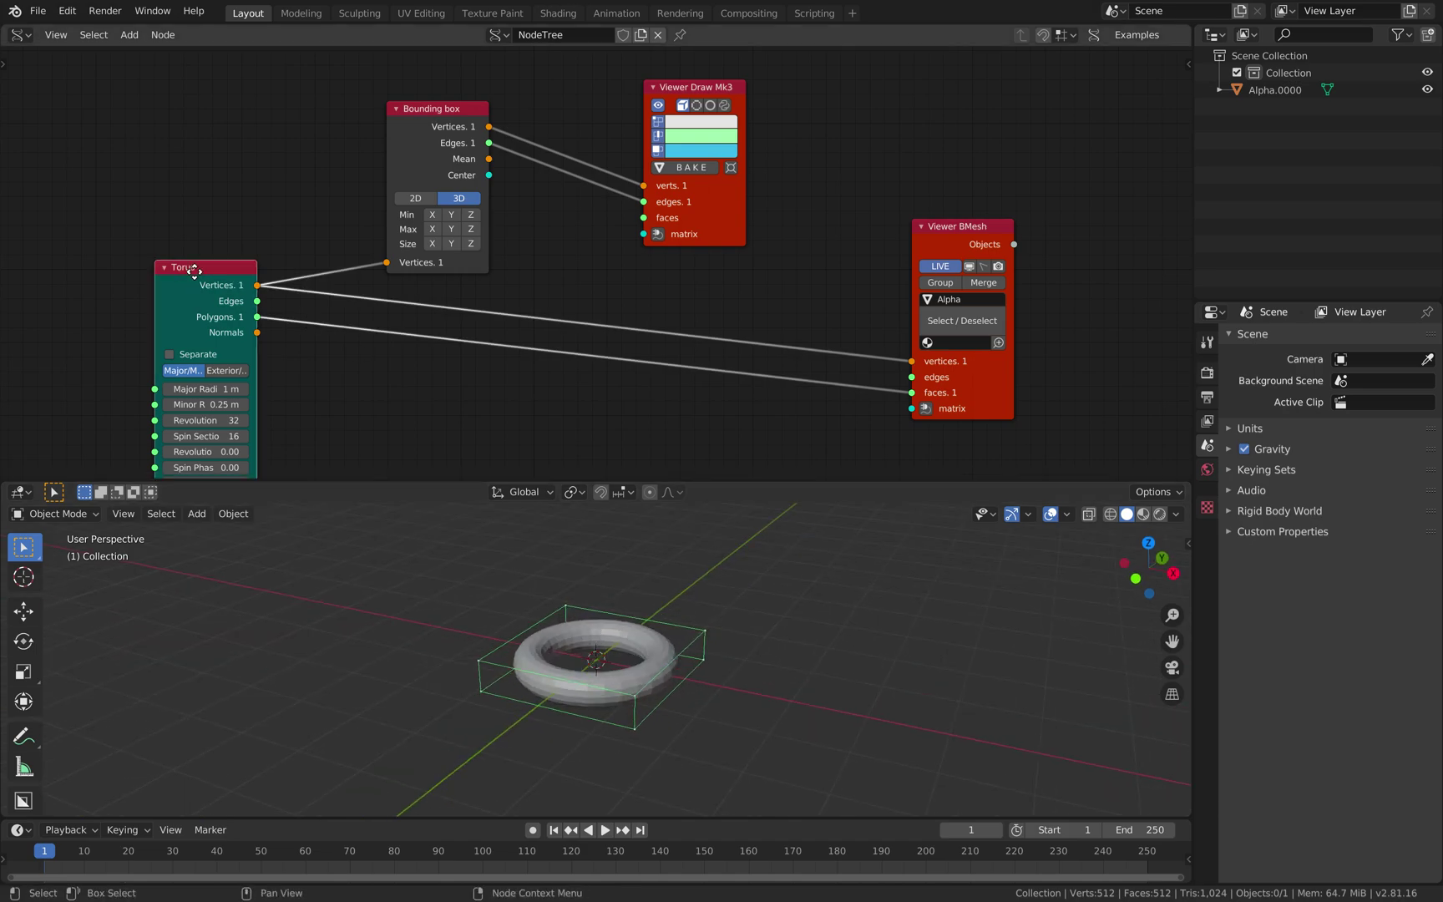
pyautogui.moveTo(194, 281); pyautogui.dragTo(189, 247)
# - Save the file, then save it as the next version, boundingboxstudy_002.blend, on the Desktop
pyautogui.press('super+s')
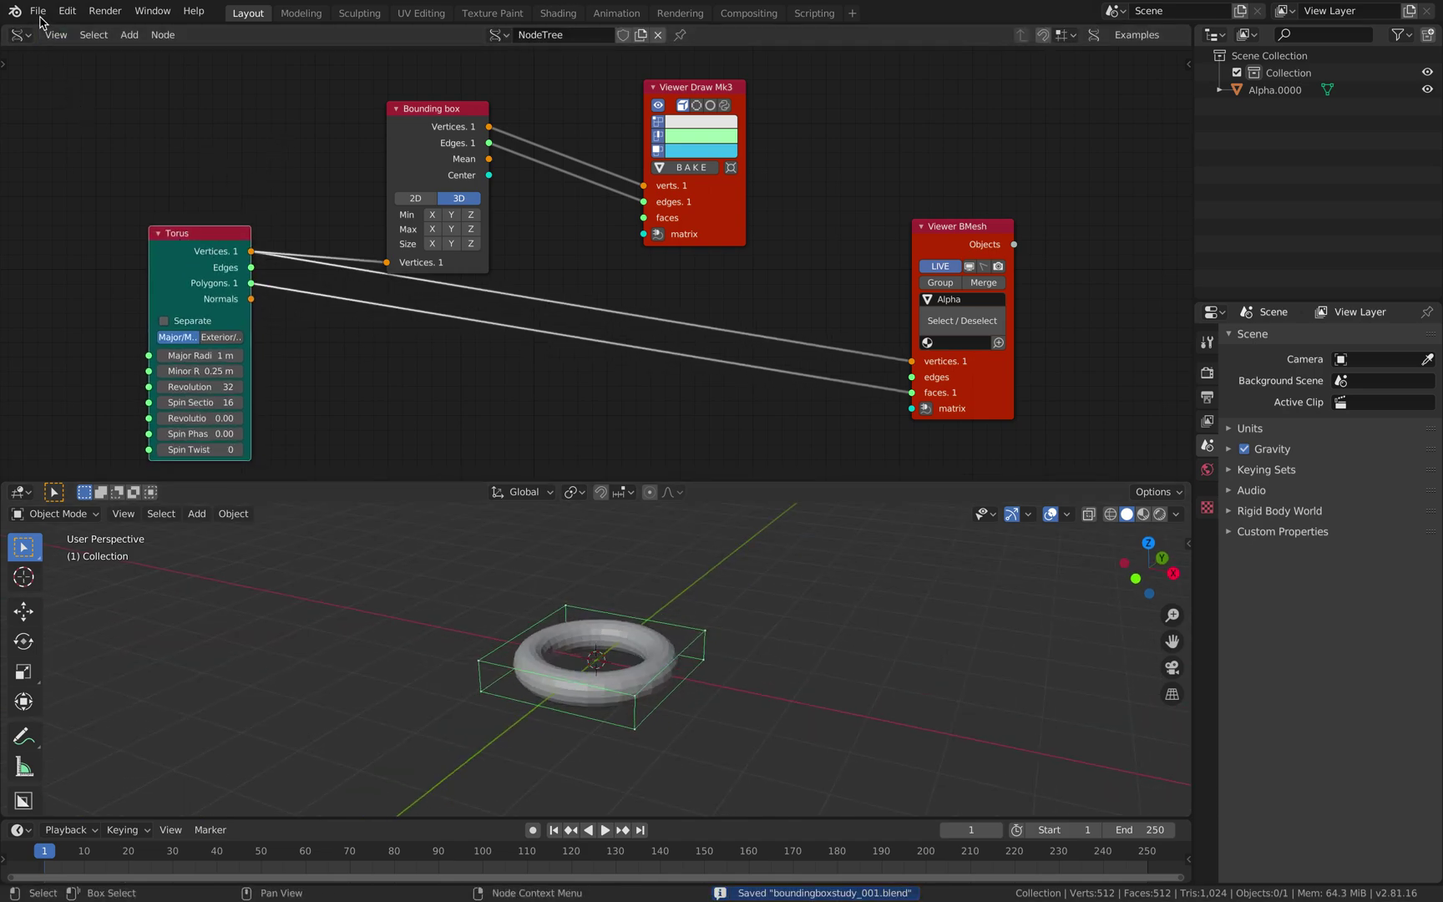
pyautogui.click(37, 11)
pyautogui.click(86, 143)
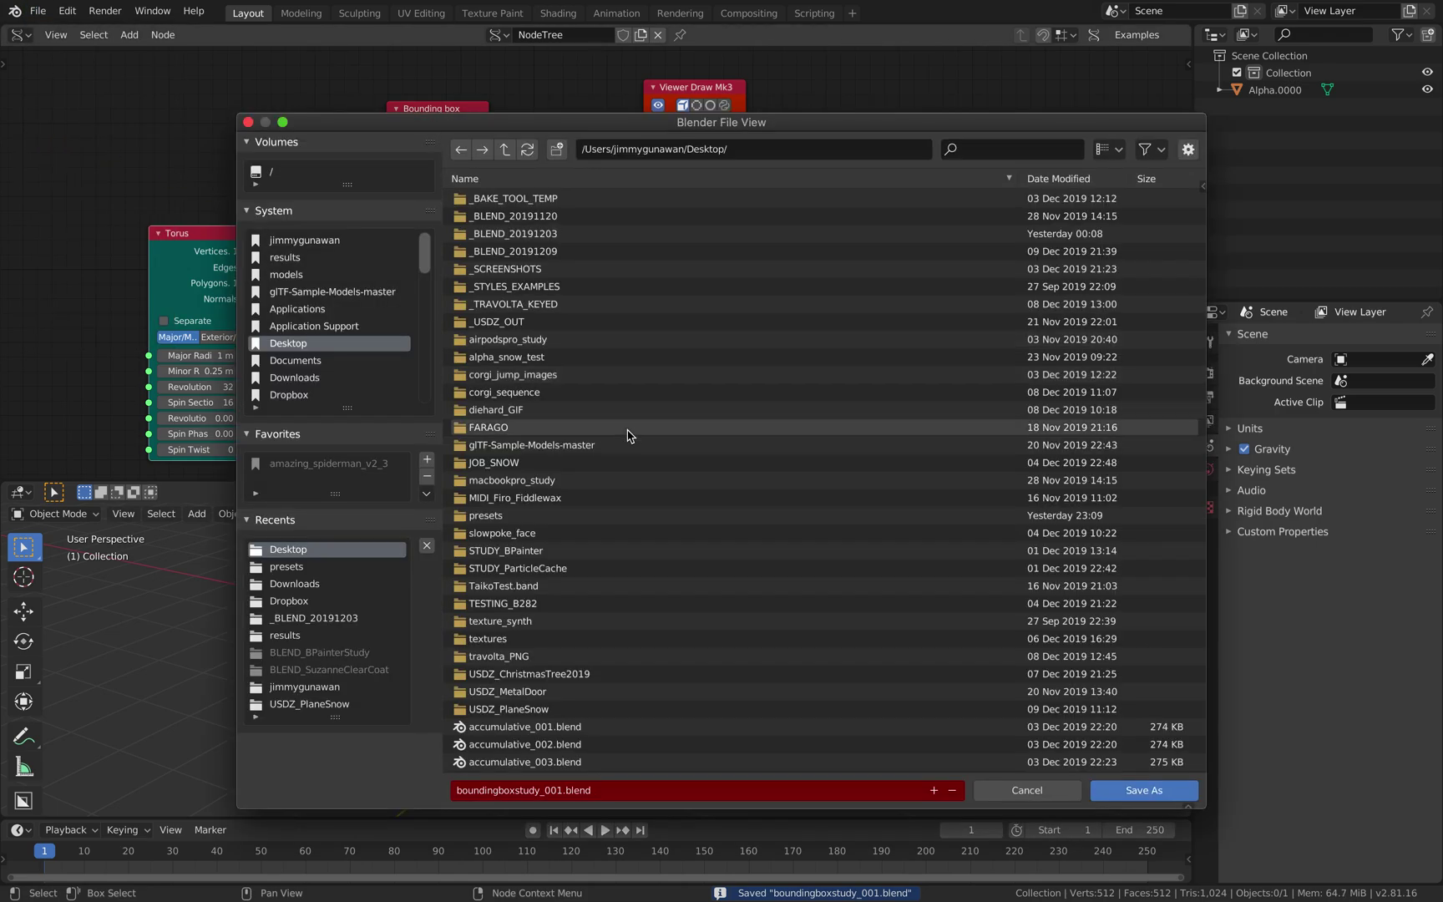
pyautogui.click(1143, 790)
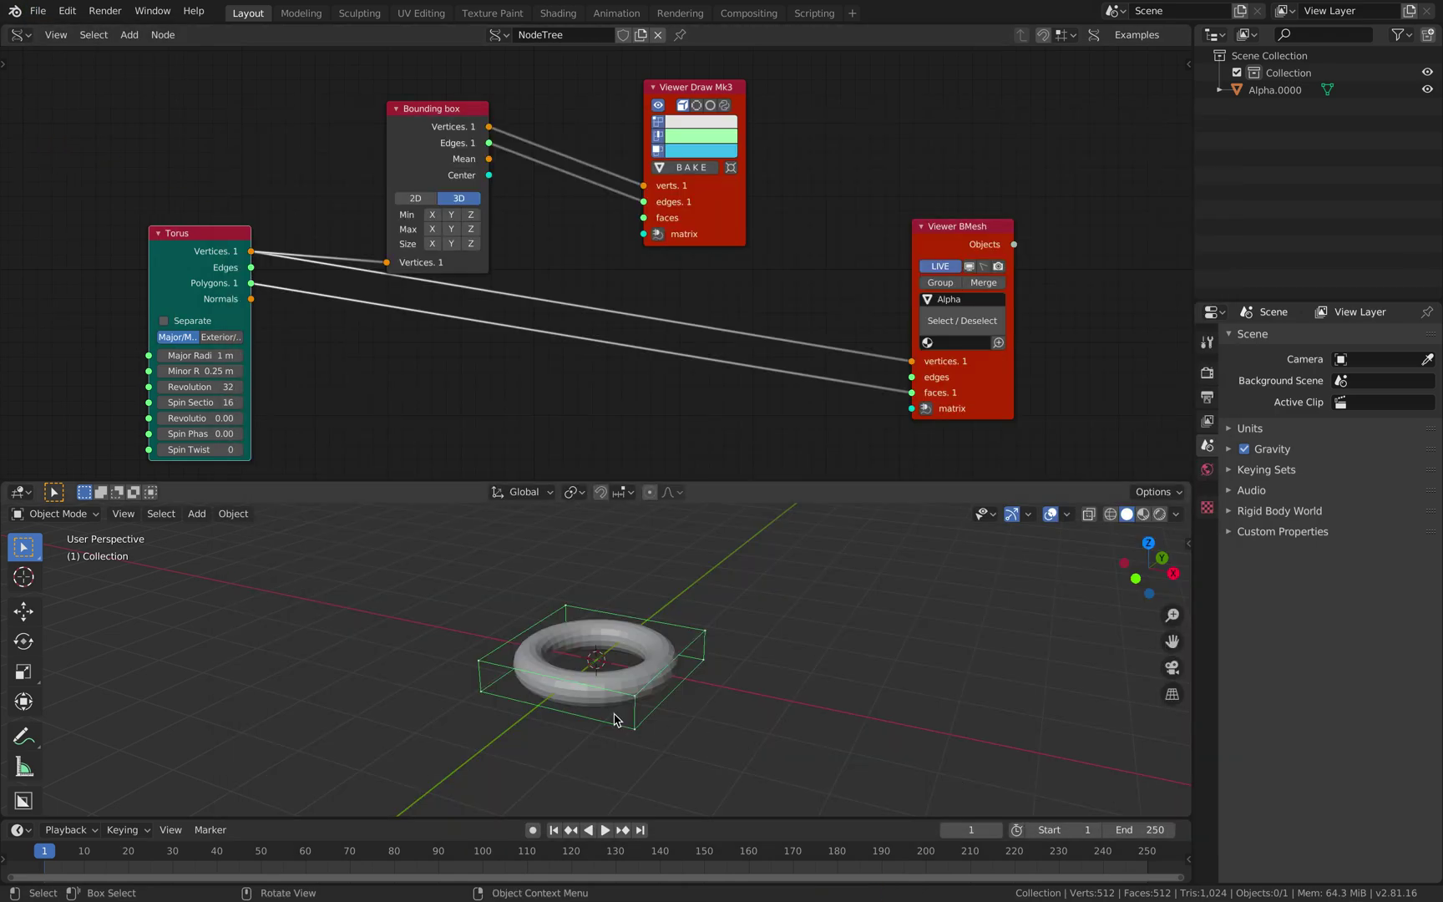
# - Spread the Bounding box and Viewer Draw Mk3 nodes farther apart
pyautogui.moveTo(664, 644)
pyautogui.mouseDown(button='middle')
pyautogui.moveTo(593, 597)
pyautogui.moveTo(447, 628)
pyautogui.moveTo(474, 590)
pyautogui.moveTo(647, 682)
pyautogui.moveTo(640, 625)
pyautogui.moveTo(601, 674)
pyautogui.moveTo(636, 656)
pyautogui.mouseUp(button='middle')
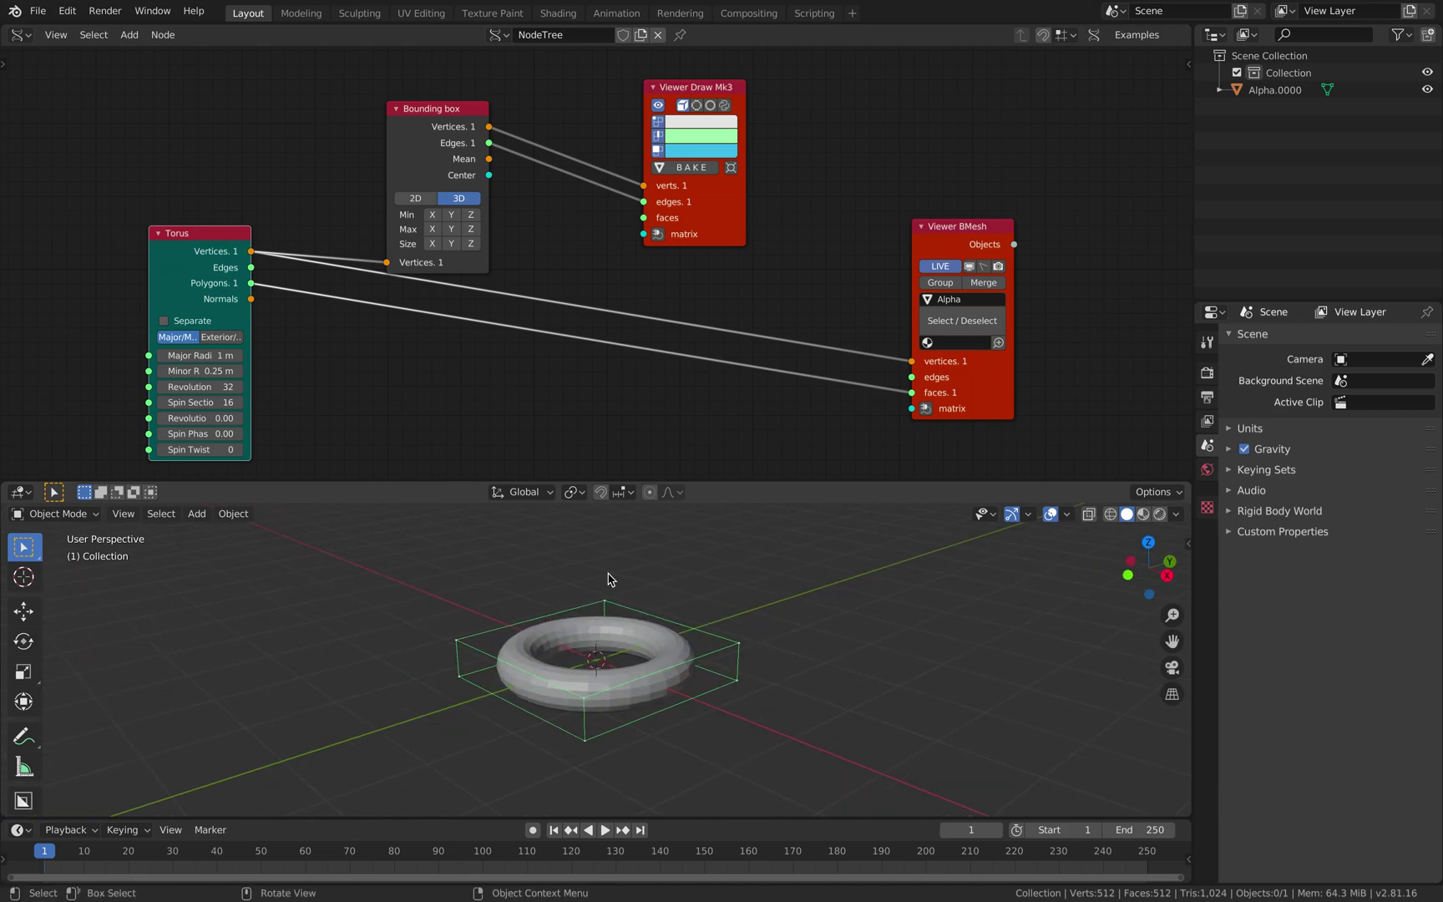
pyautogui.moveTo(413, 138); pyautogui.dragTo(418, 110)
pyautogui.moveTo(702, 200); pyautogui.dragTo(776, 218)
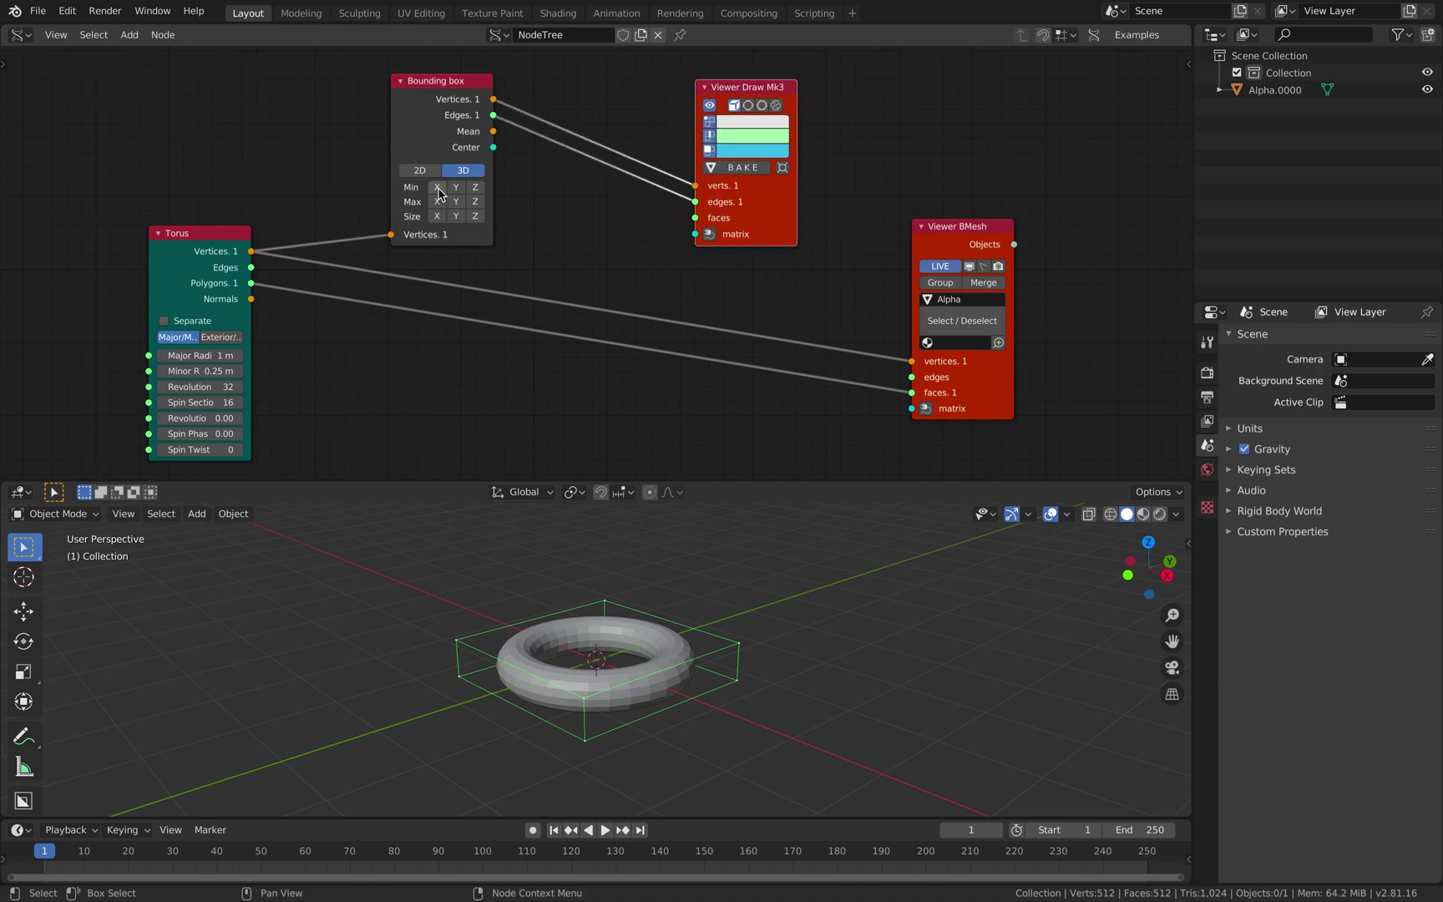
# - Select the torus in the 3D view and display its dimensions for comparison with the bounding box
pyautogui.moveTo(535, 585); pyautogui.dragTo(578, 710, button='middle')
pyautogui.moveTo(655, 681); pyautogui.dragTo(729, 673, button='middle')
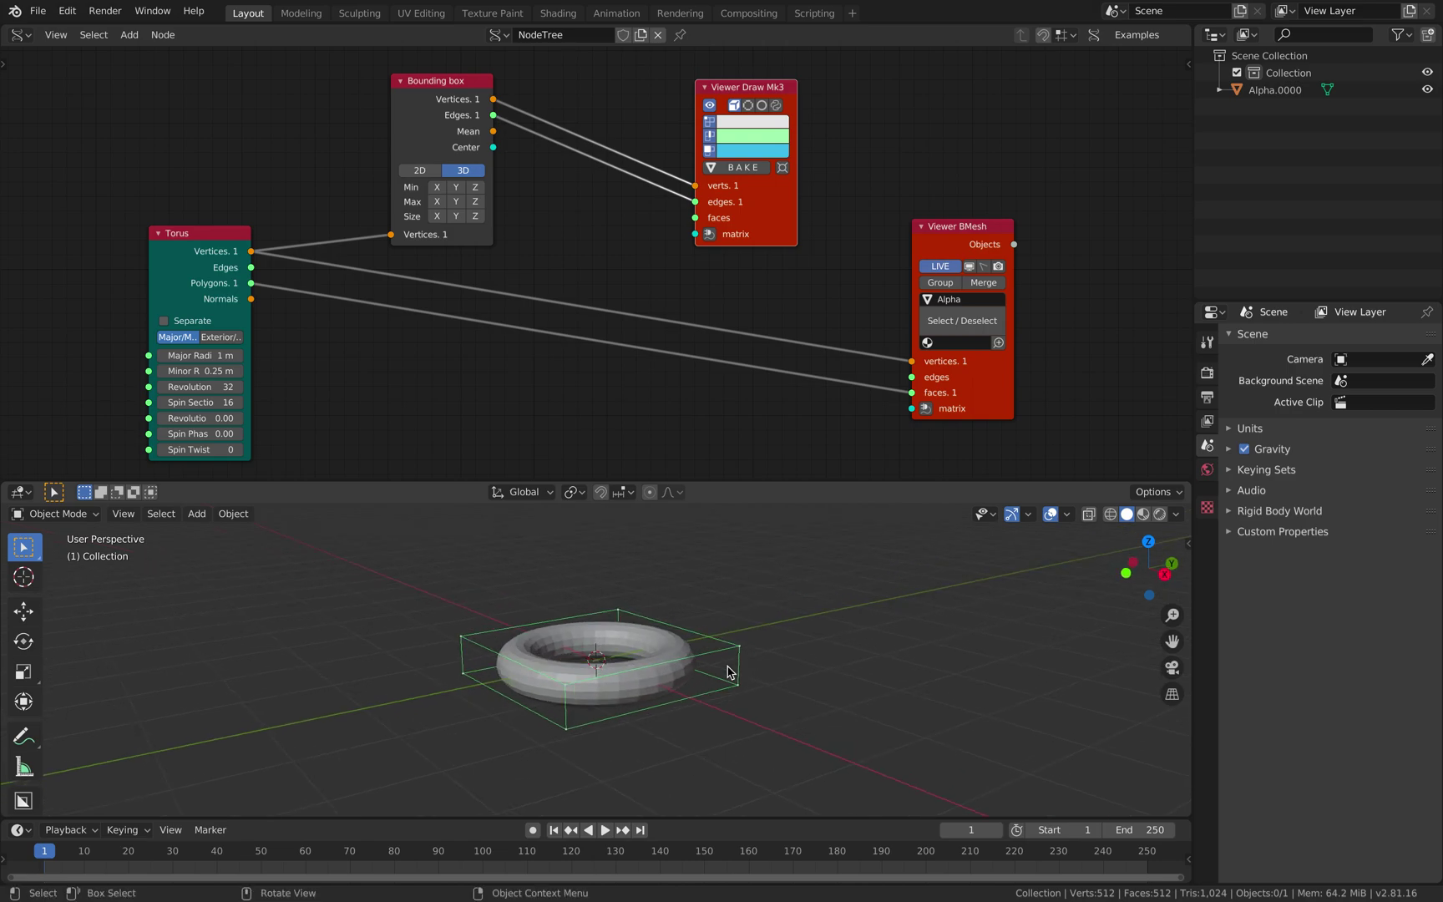
pyautogui.moveTo(577, 660); pyautogui.dragTo(747, 618, button='middle')
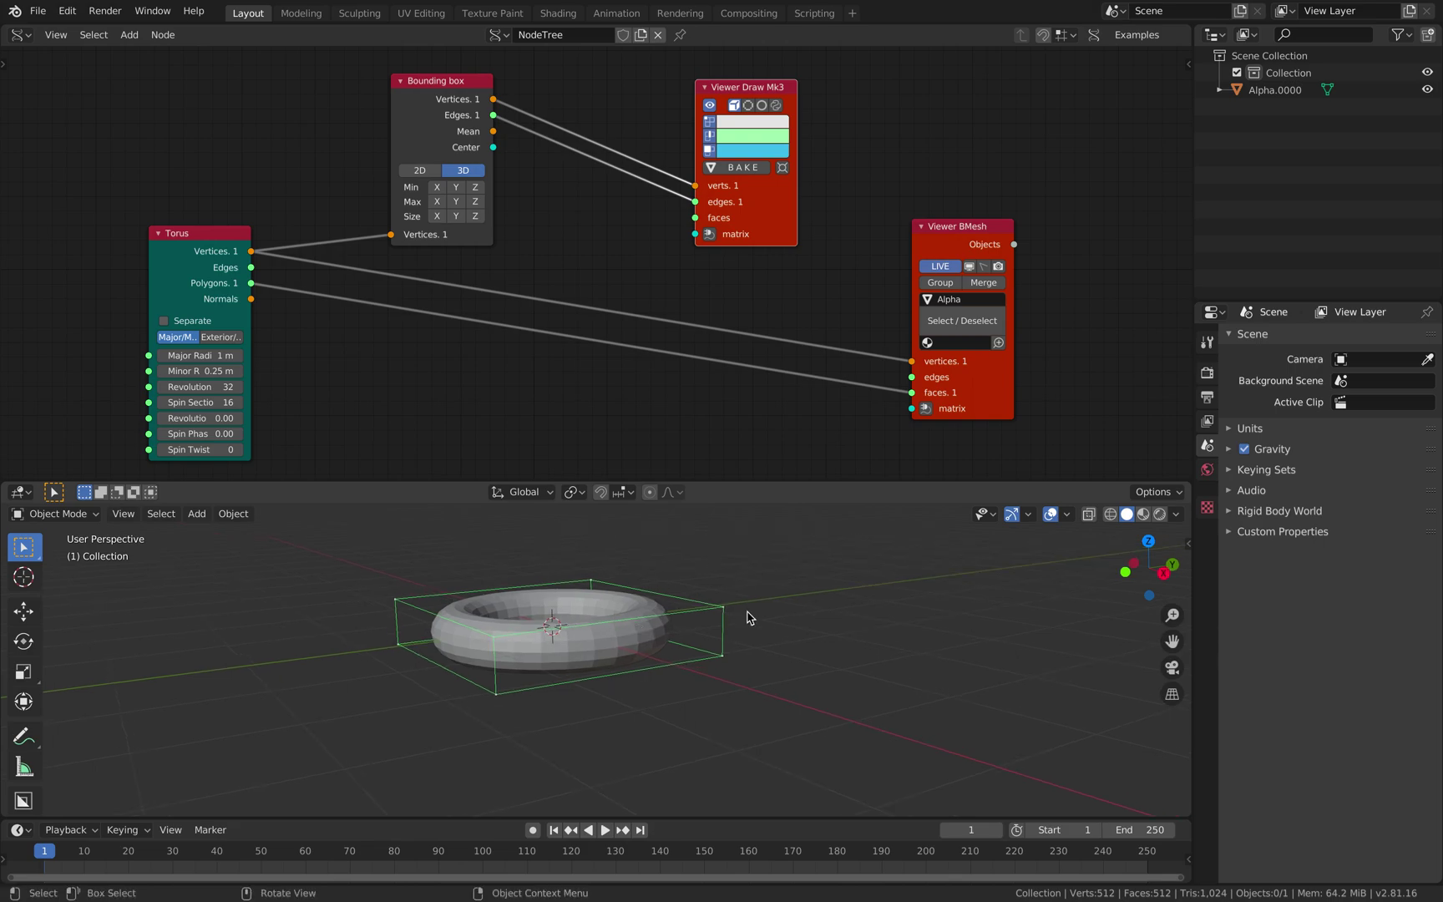
pyautogui.click(629, 630)
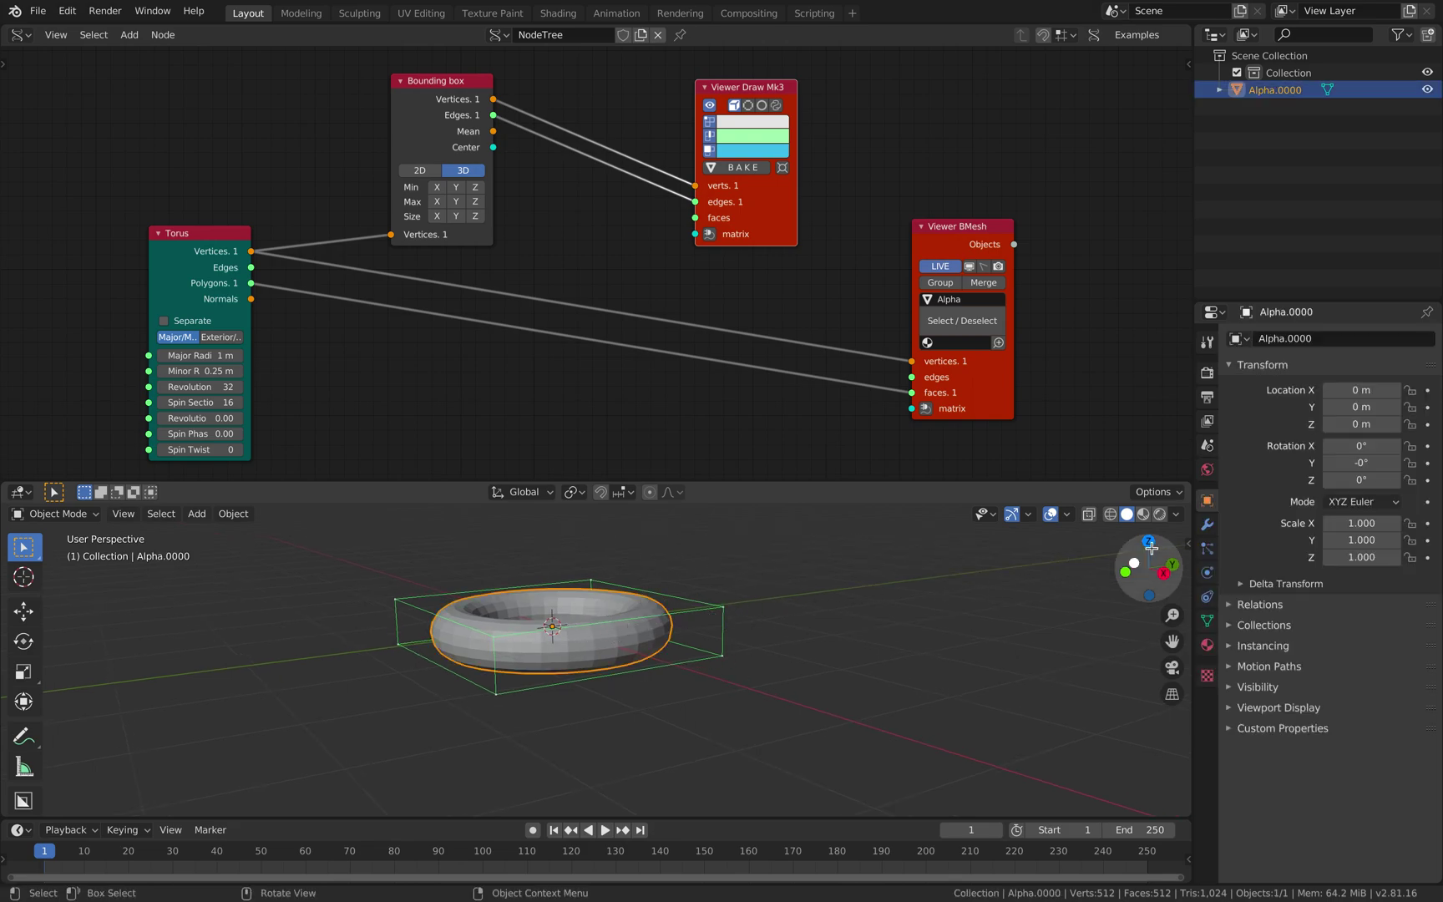
pyautogui.click(1187, 541)
pyautogui.scroll(-2, 1010, 657)
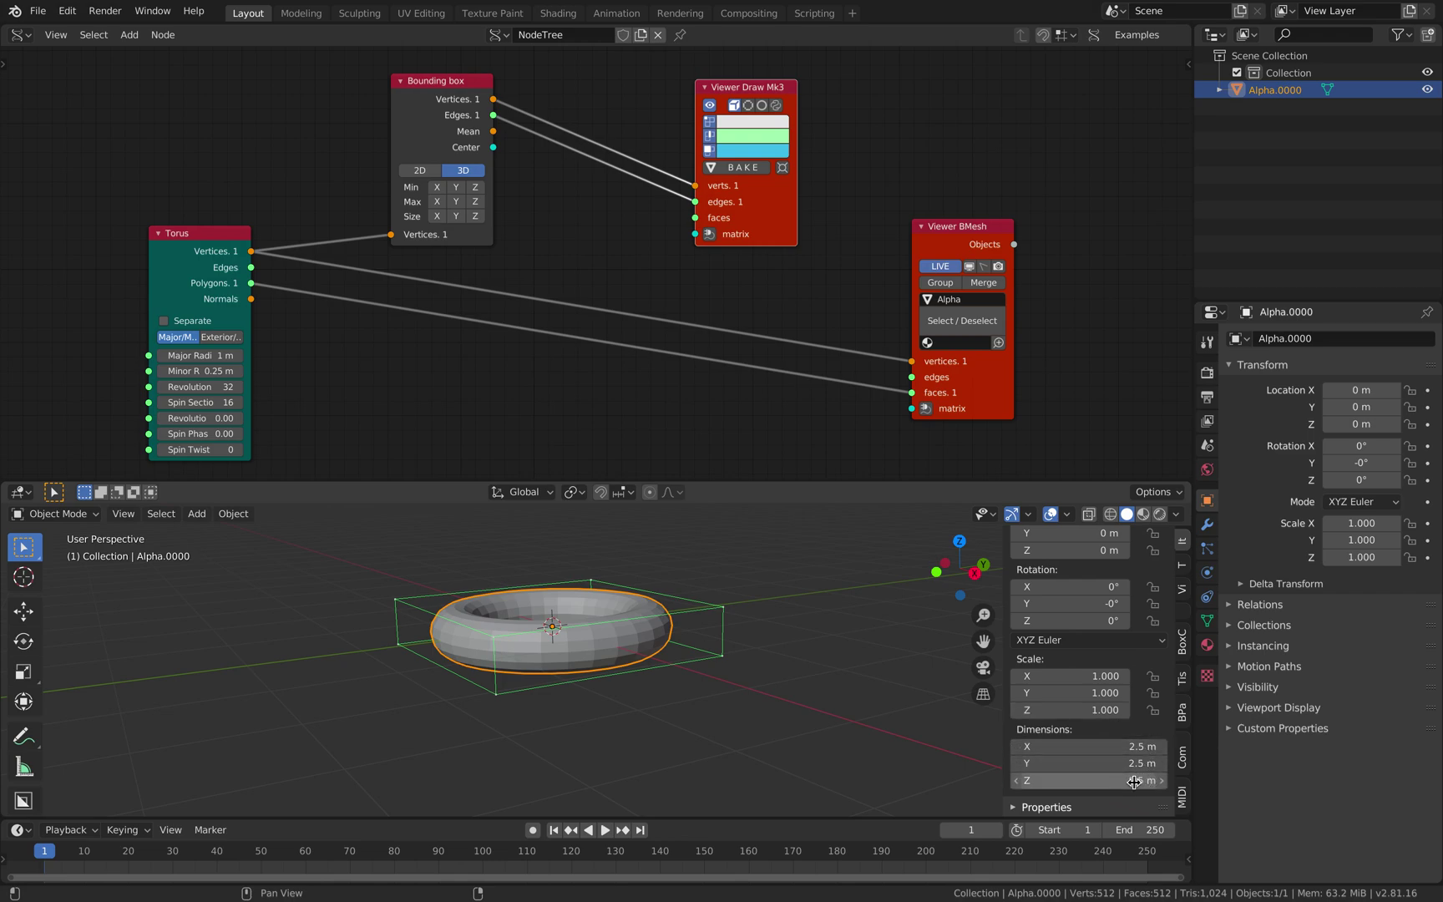
# - Enable the Size X, Y and Z outputs on the Bounding box node and move Viewer Draw Mk3 higher
pyautogui.moveTo(567, 198); pyautogui.dragTo(571, 184, button='middle')
pyautogui.click(443, 207)
pyautogui.click(460, 218)
pyautogui.click(480, 234)
pyautogui.moveTo(756, 168); pyautogui.dragTo(769, 141)
# - Add a Stethoscope MK2 node between the Bounding box and Viewer BMesh nodes
pyautogui.hotkey('shift', 'a')
pyautogui.click(618, 211)
pyautogui.write('ste')
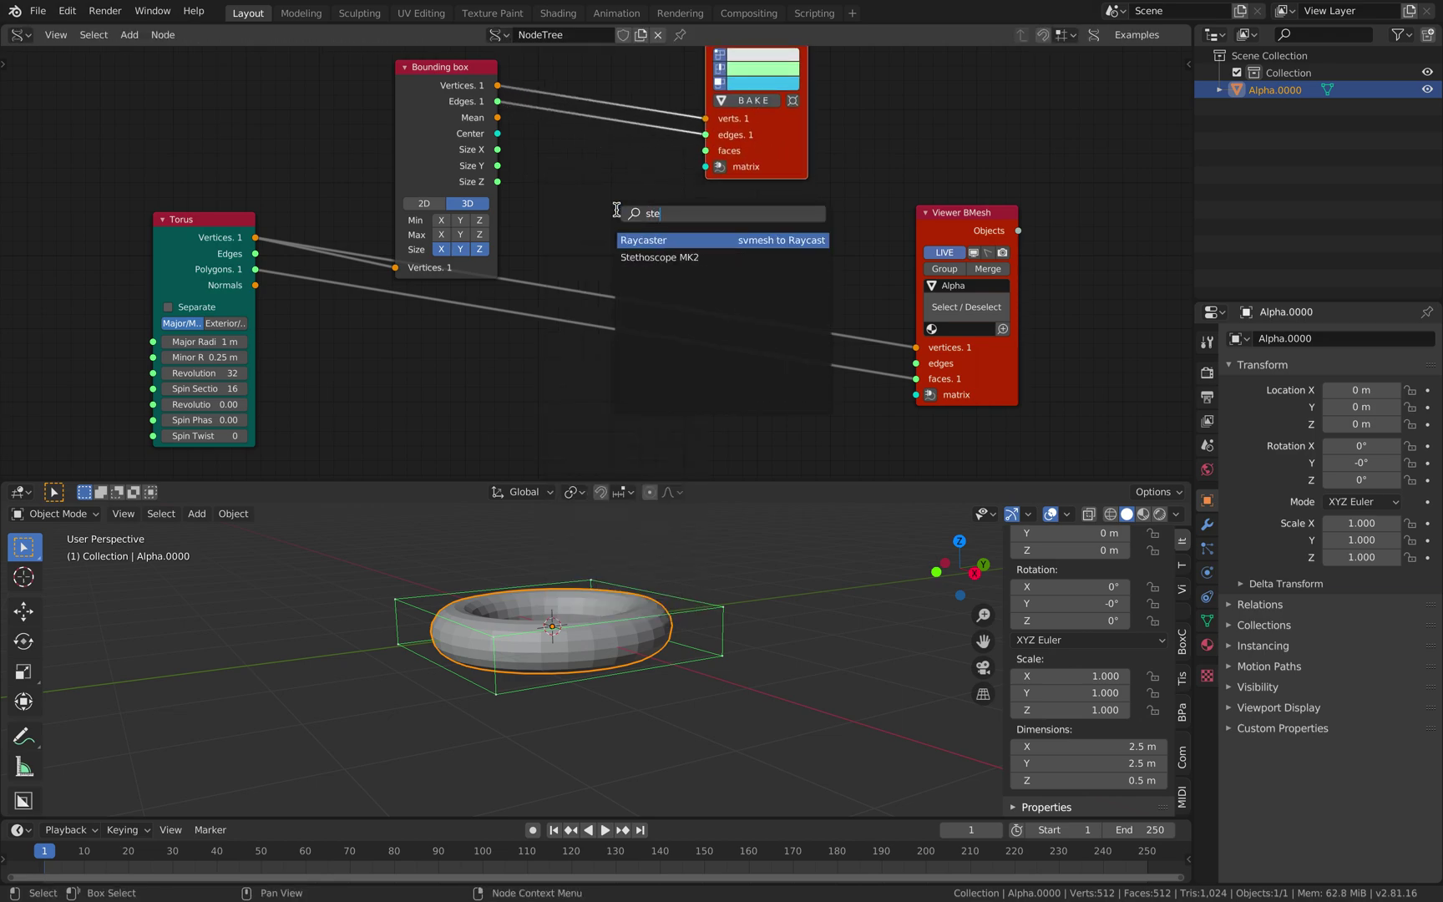
pyautogui.click(659, 257)
pyautogui.click(712, 158)
# - Inspect Bounding box's size outputs, including Size X and Size Z, through Stethoscope MK2, and delete the Stethoscope node
pyautogui.moveTo(502, 150); pyautogui.dragTo(775, 274)
pyautogui.moveTo(791, 177); pyautogui.dragTo(749, 212, button='middle')
pyautogui.scroll(3, 817, 204)
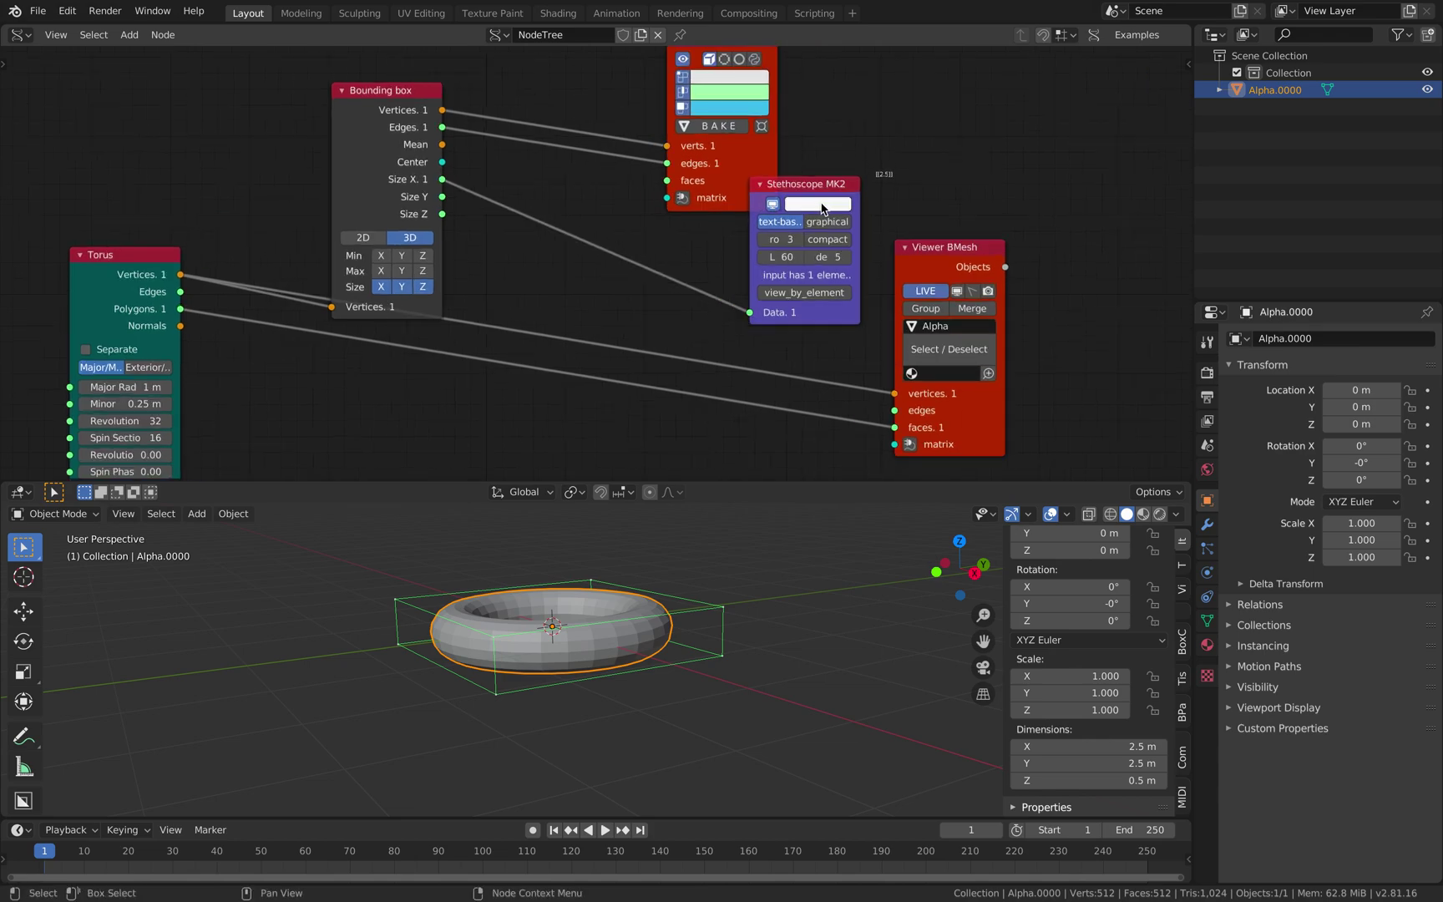
pyautogui.moveTo(416, 185); pyautogui.dragTo(775, 321)
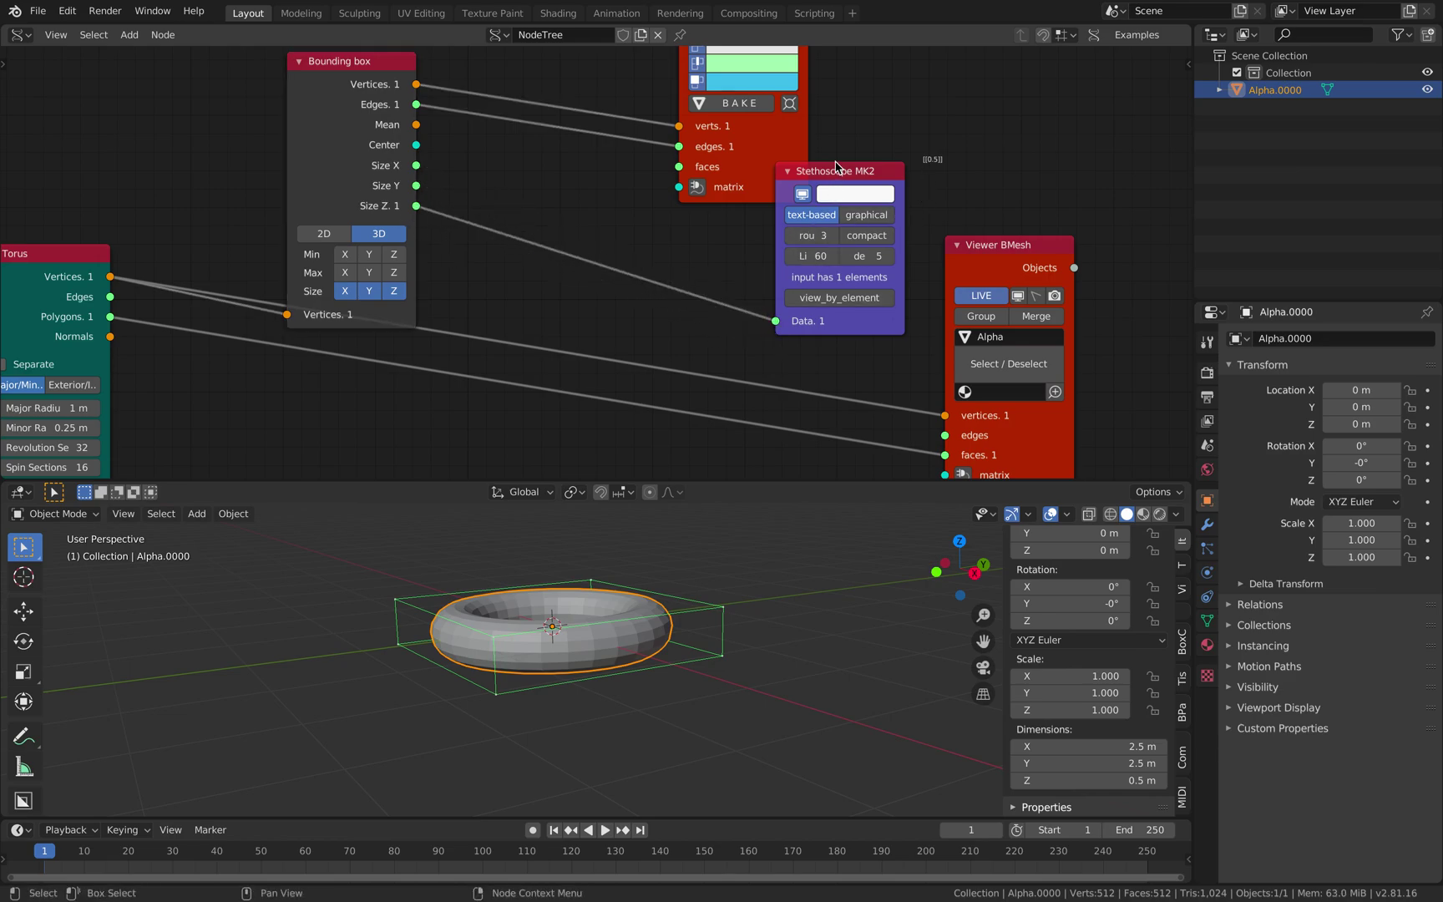
pyautogui.press('x')
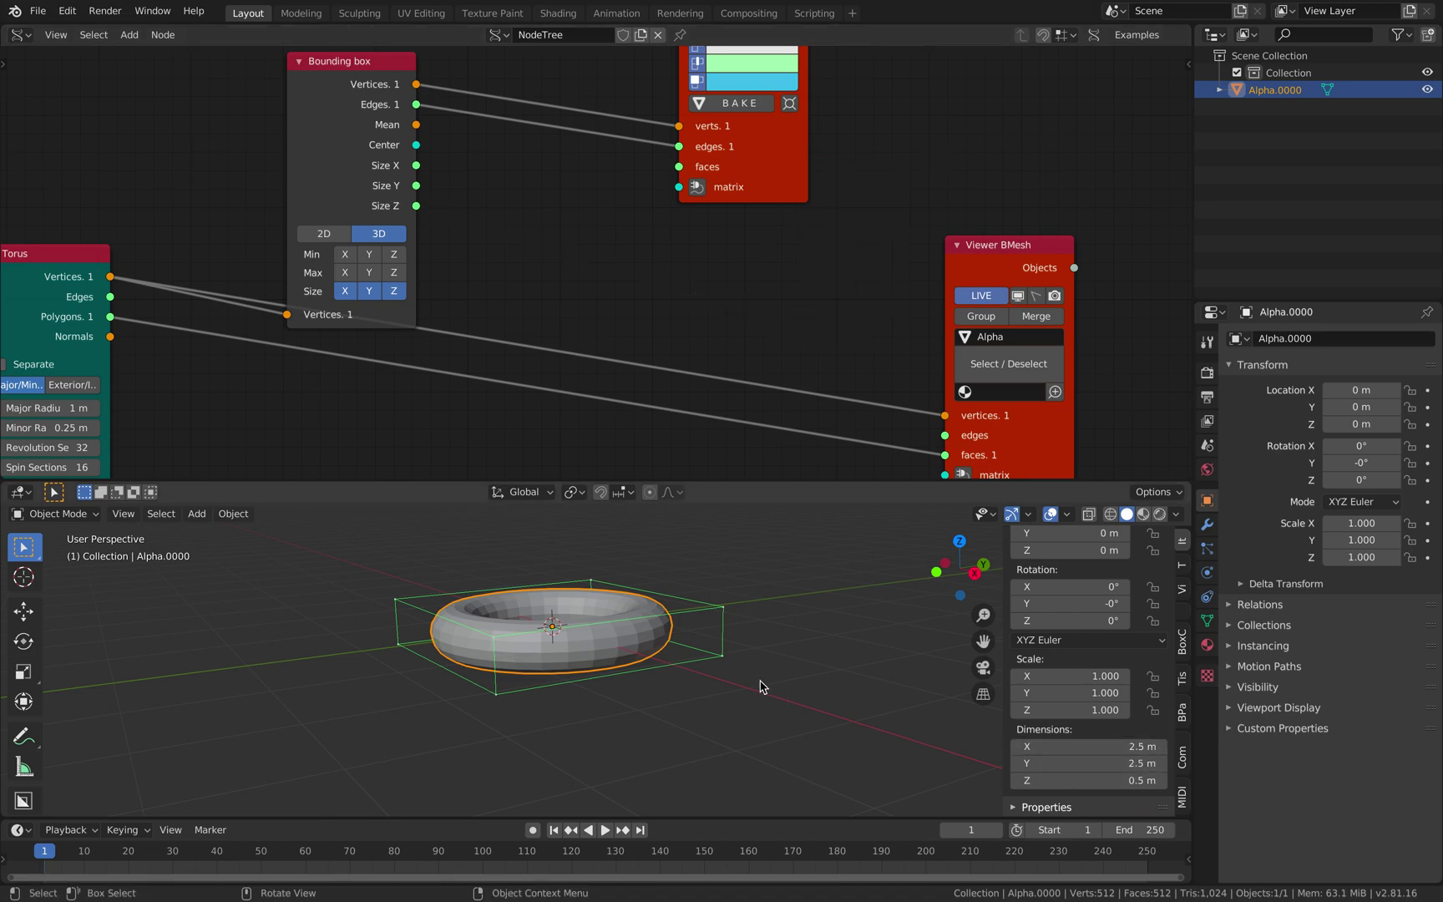
# - Move the Torus, Bounding box and Viewer Draw Mk3 nodes apart to make room between Torus and Bounding box
pyautogui.moveTo(752, 673); pyautogui.dragTo(755, 684, button='middle')
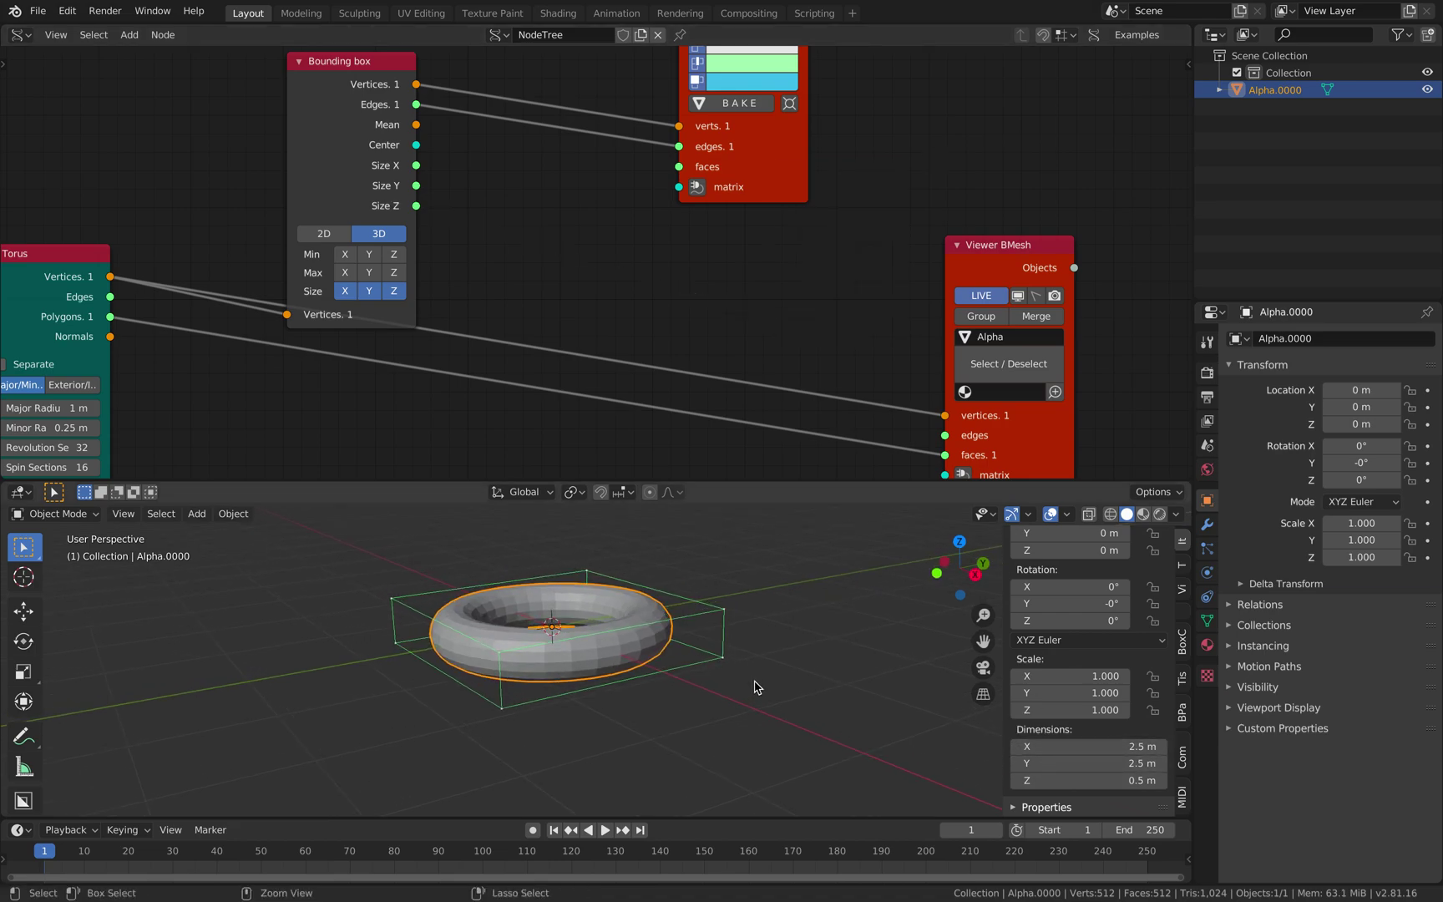
pyautogui.click(716, 651)
pyautogui.click(638, 623)
pyautogui.moveTo(548, 257); pyautogui.dragTo(585, 211, button='middle')
pyautogui.moveTo(61, 230); pyautogui.dragTo(19, 306)
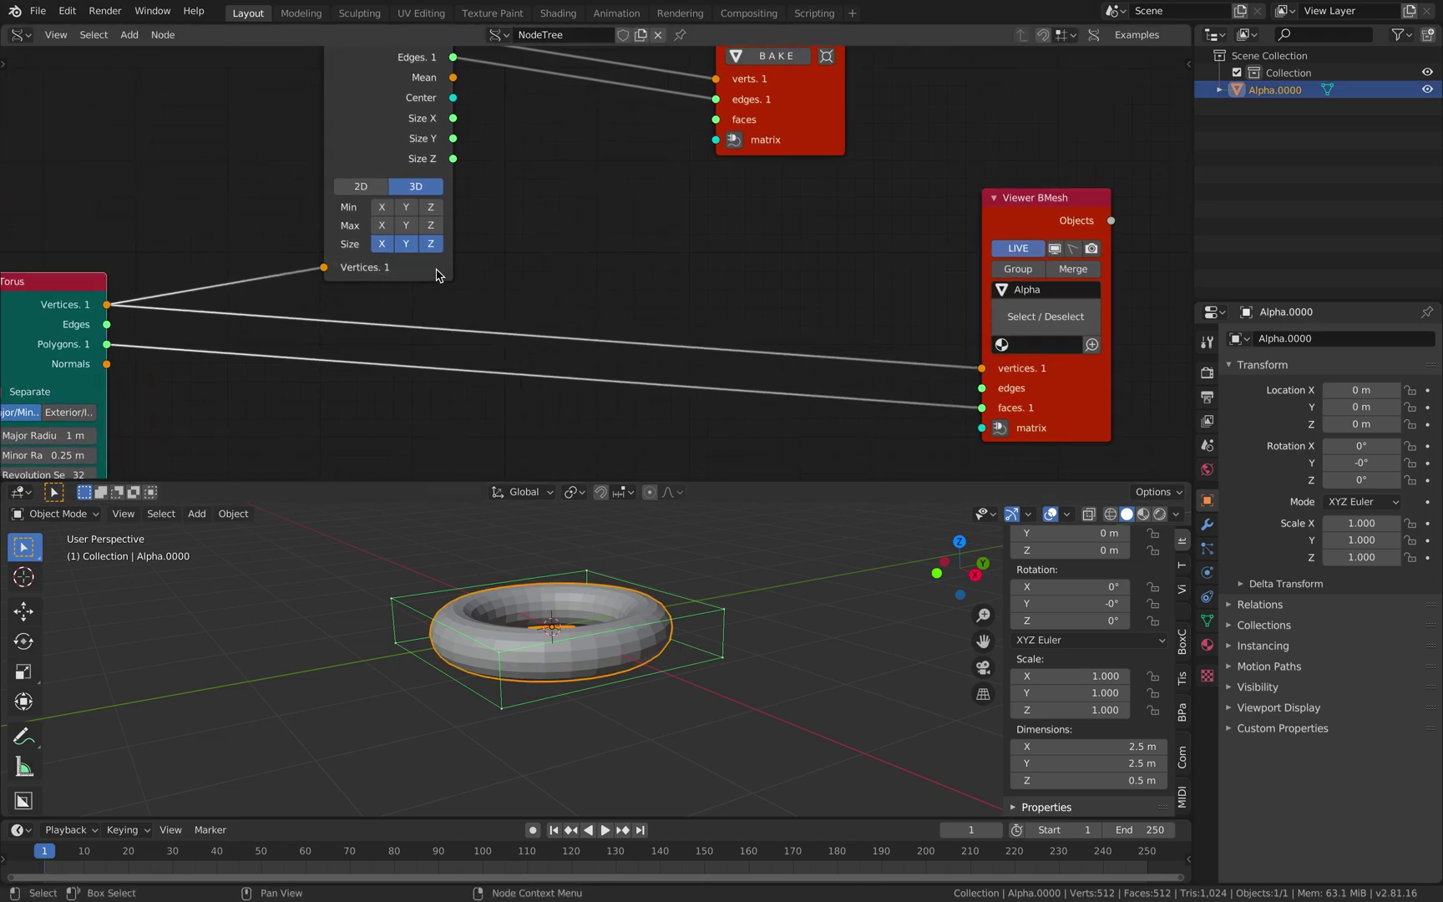
pyautogui.moveTo(435, 268); pyautogui.dragTo(586, 215)
pyautogui.moveTo(798, 127); pyautogui.dragTo(905, 99)
pyautogui.moveTo(526, 104); pyautogui.dragTo(563, 105)
# - Insert a Rotation node on the link between Torus and Bounding box and switch it to Euler mode
pyautogui.hotkey('shift', 'a')
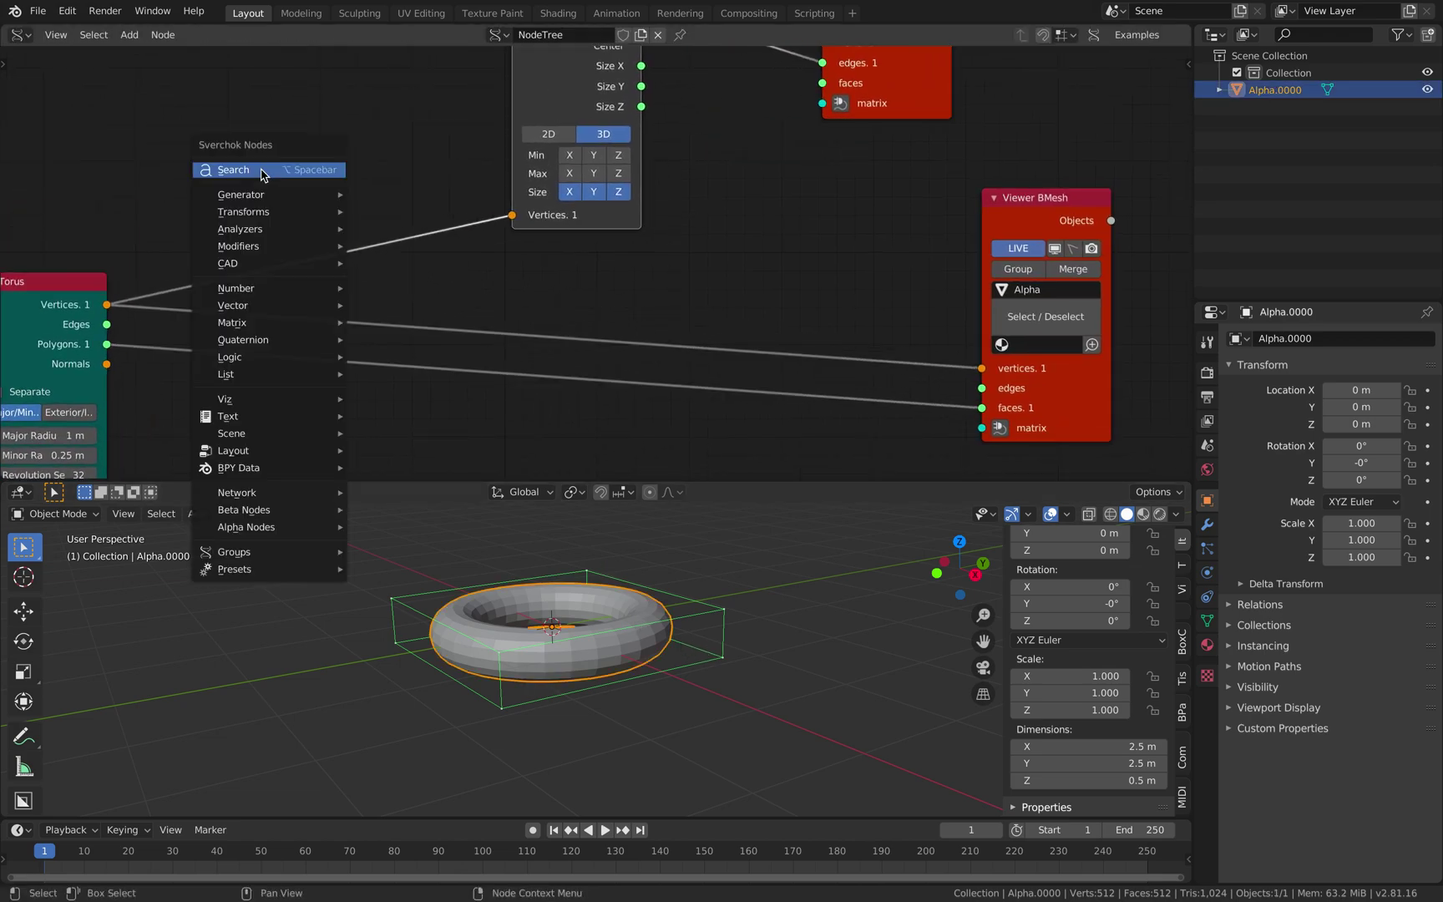
pyautogui.click(288, 167)
pyautogui.write('rot')
pyautogui.moveTo(260, 170); pyautogui.dragTo(344, 127)
pyautogui.click(378, 169)
# - Set the Rotation node's angles to about X 15.66, Y 45.12 and Z 19.86
pyautogui.moveTo(362, 256); pyautogui.dragTo(455, 274)
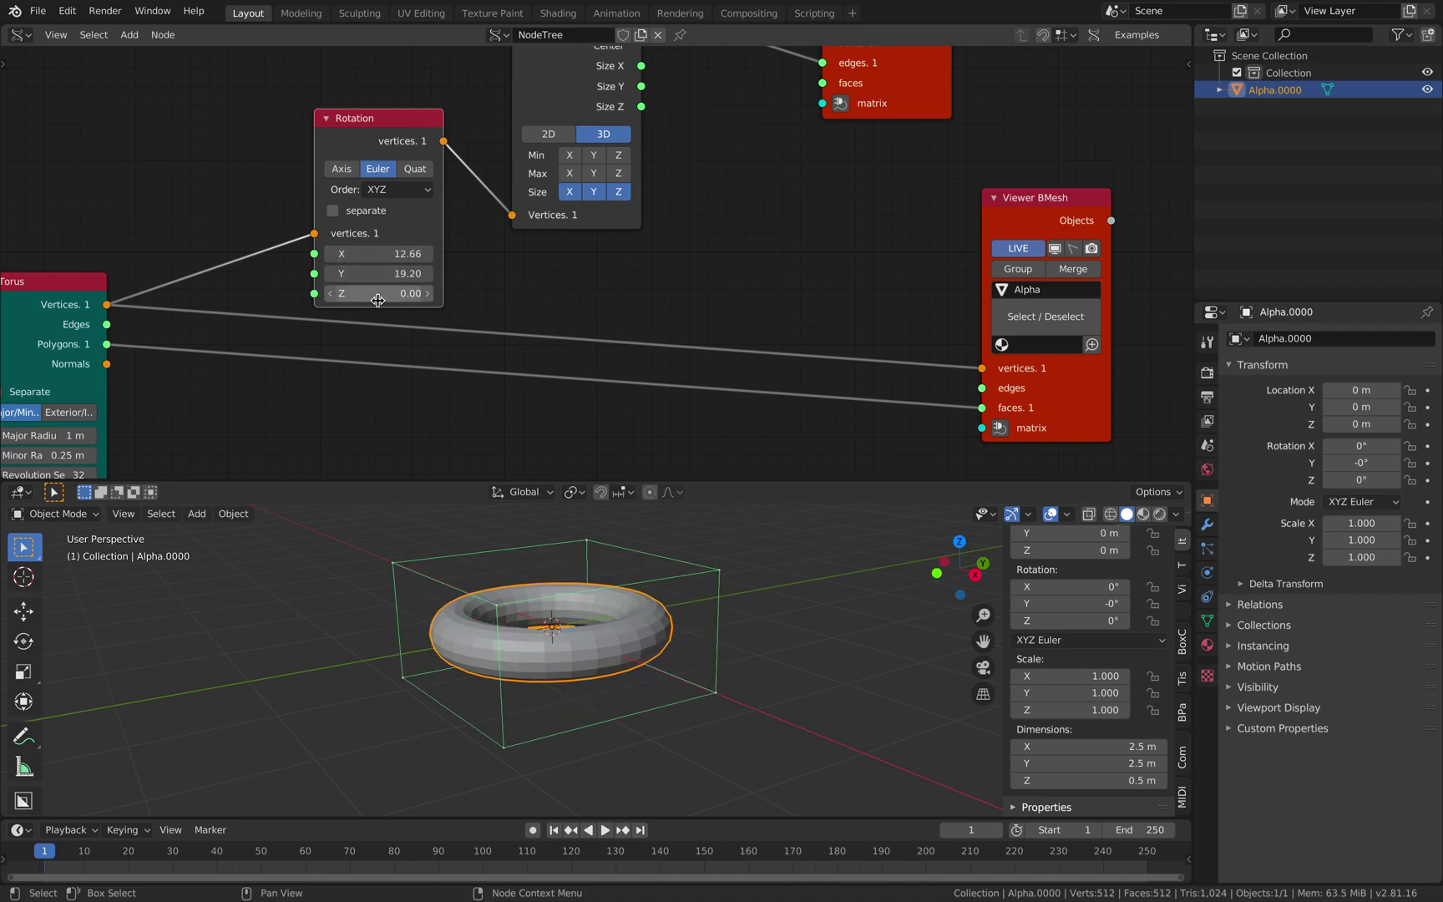
pyautogui.moveTo(426, 315); pyautogui.dragTo(459, 315)
pyautogui.moveTo(402, 254); pyautogui.dragTo(420, 253)
# - Connect the Rotation node's vertices output to Viewer BMesh's vertices input, replacing the direct Torus link
pyautogui.moveTo(543, 283); pyautogui.dragTo(537, 276, button='middle')
pyautogui.moveTo(392, 114); pyautogui.dragTo(665, 251)
pyautogui.moveTo(853, 322); pyautogui.dragTo(976, 360)
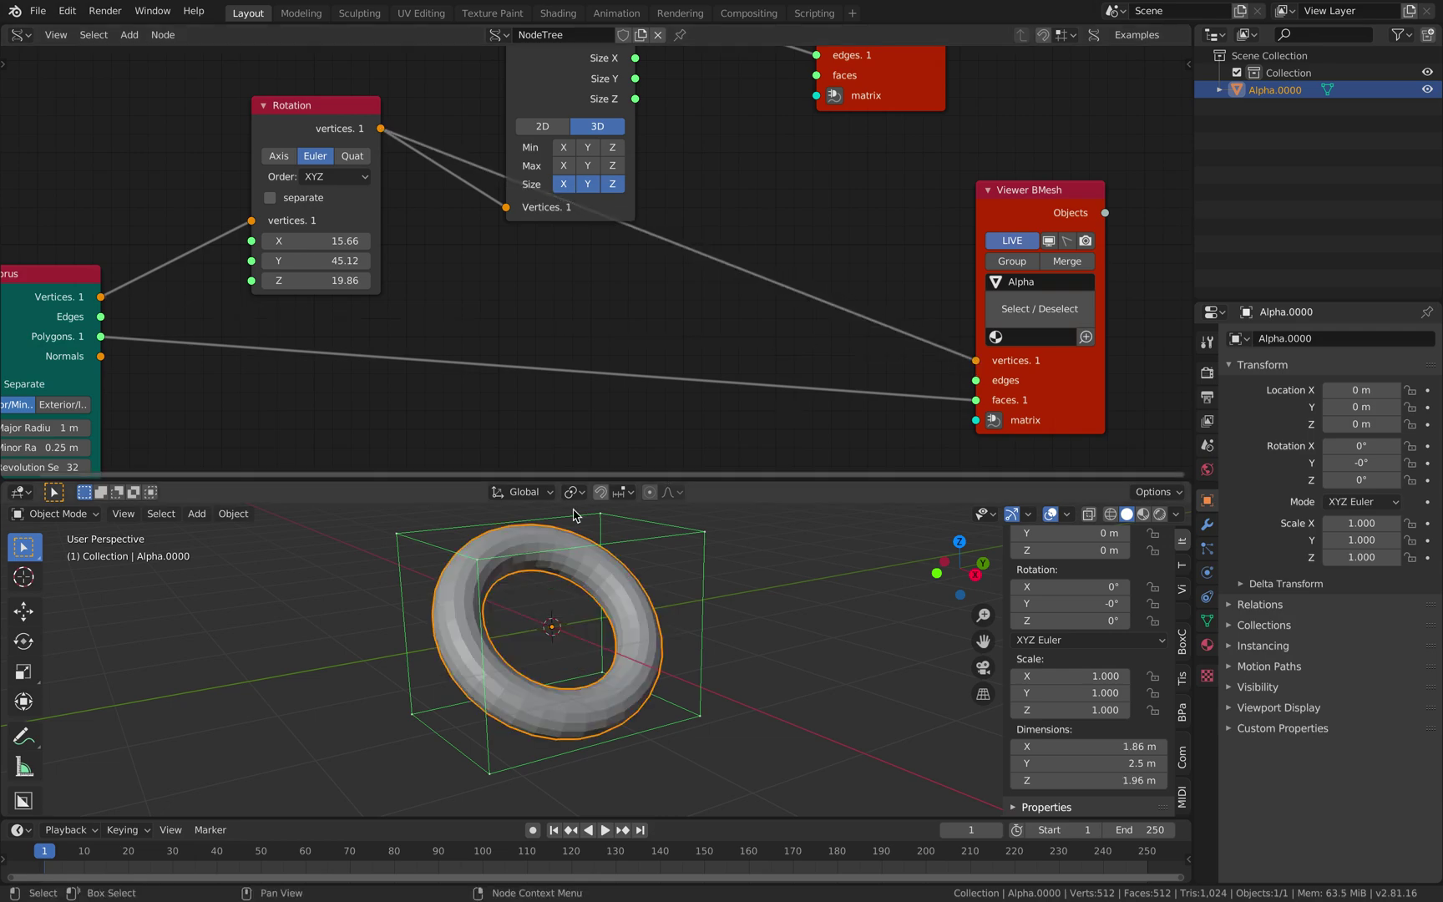
# - Change the Rotation node's angles to about X 10.44, Y 130.98 and Z 67.62, and save the file
pyautogui.moveTo(317, 240)
pyautogui.mouseDown()
pyautogui.moveTo(355, 241)
pyautogui.moveTo(313, 241)
pyautogui.moveTo(346, 260)
pyautogui.moveTo(334, 281)
pyautogui.moveTo(357, 280)
pyautogui.moveTo(325, 255)
pyautogui.mouseUp()
pyautogui.scroll(-2, 509, 547)
pyautogui.moveTo(531, 559); pyautogui.dragTo(564, 572, button='middle')
pyautogui.moveTo(317, 261); pyautogui.dragTo(351, 261)
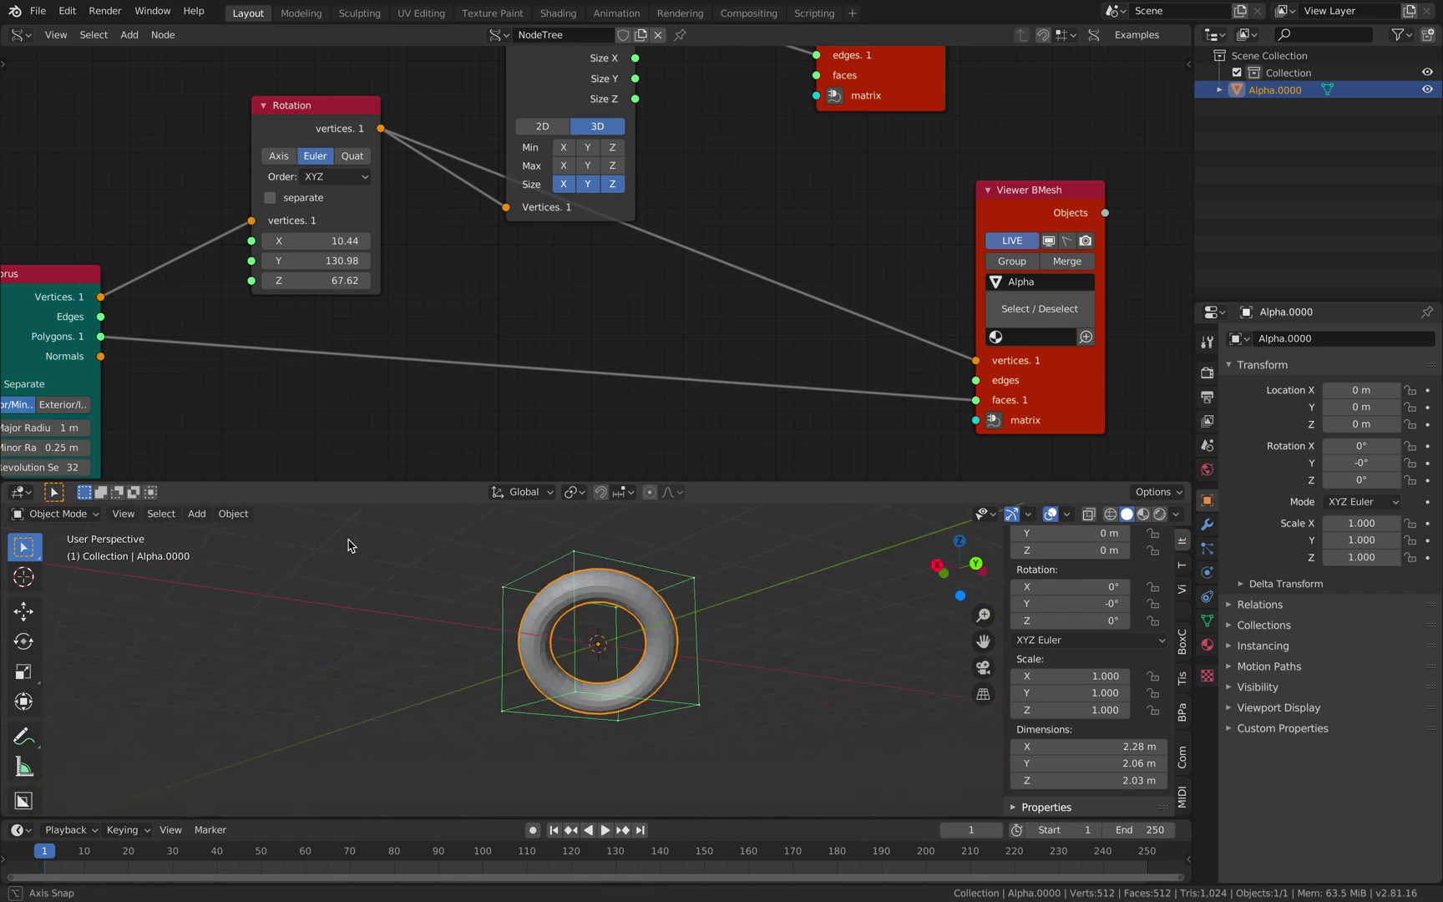
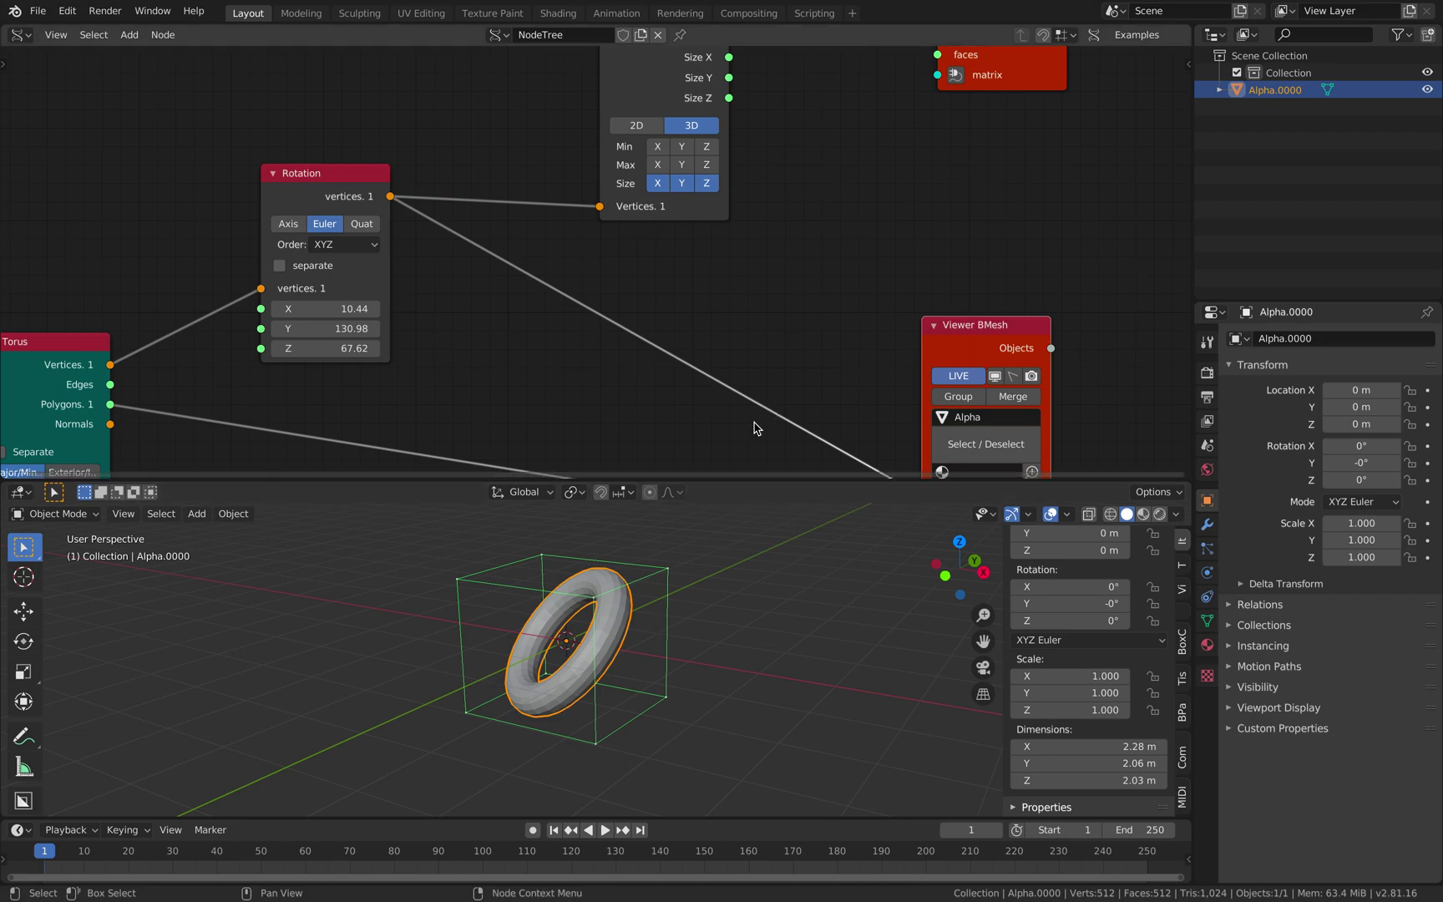
pyautogui.moveTo(950, 201); pyautogui.dragTo(888, 262, button='middle')
pyautogui.press('super+s')
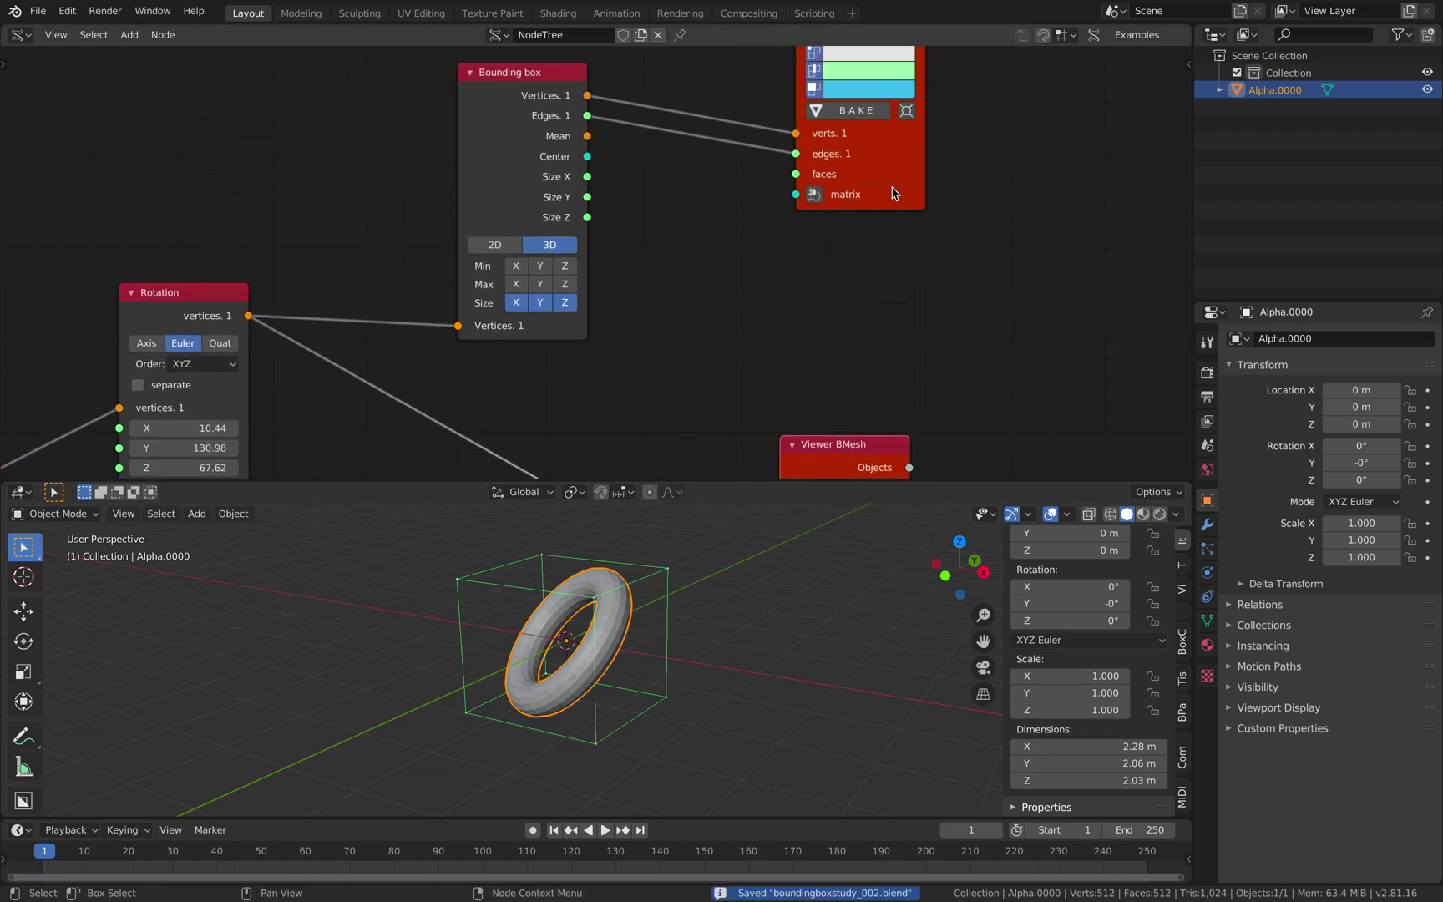
# - Add a Scalar Math node, set to Multiply, between the Bounding box and Viewer BMesh nodes
pyautogui.scroll(-2, 825, 254)
pyautogui.hotkey('shift', 'a')
pyautogui.click(801, 219)
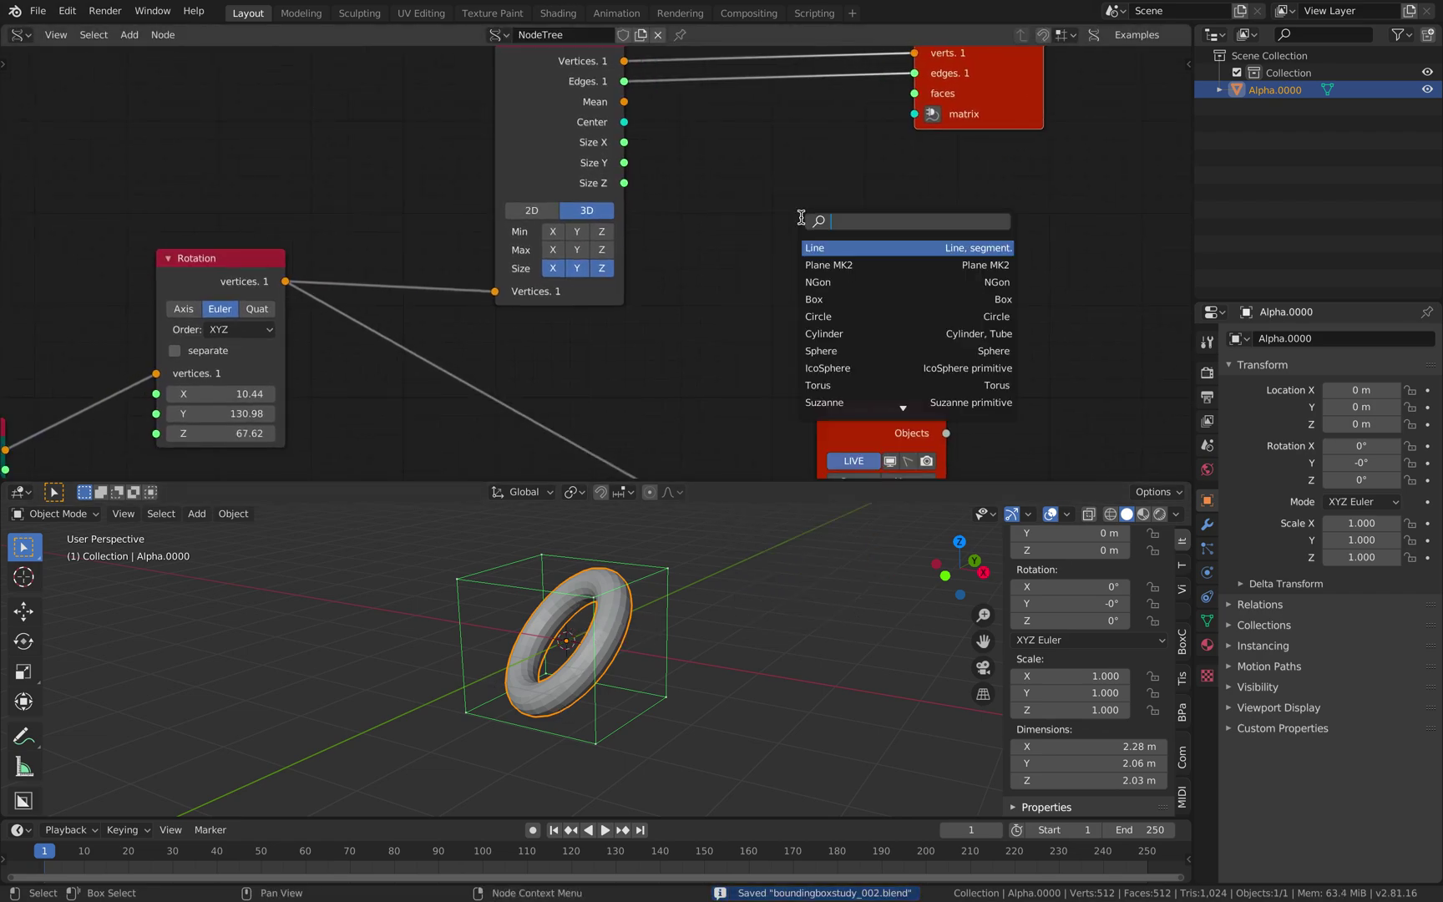
pyautogui.write('mat')
pyautogui.press('Down')
pyautogui.press('Down')
pyautogui.press('Down')
pyautogui.press('Down')
pyautogui.press('Down')
pyautogui.press('Down')
pyautogui.press('Down')
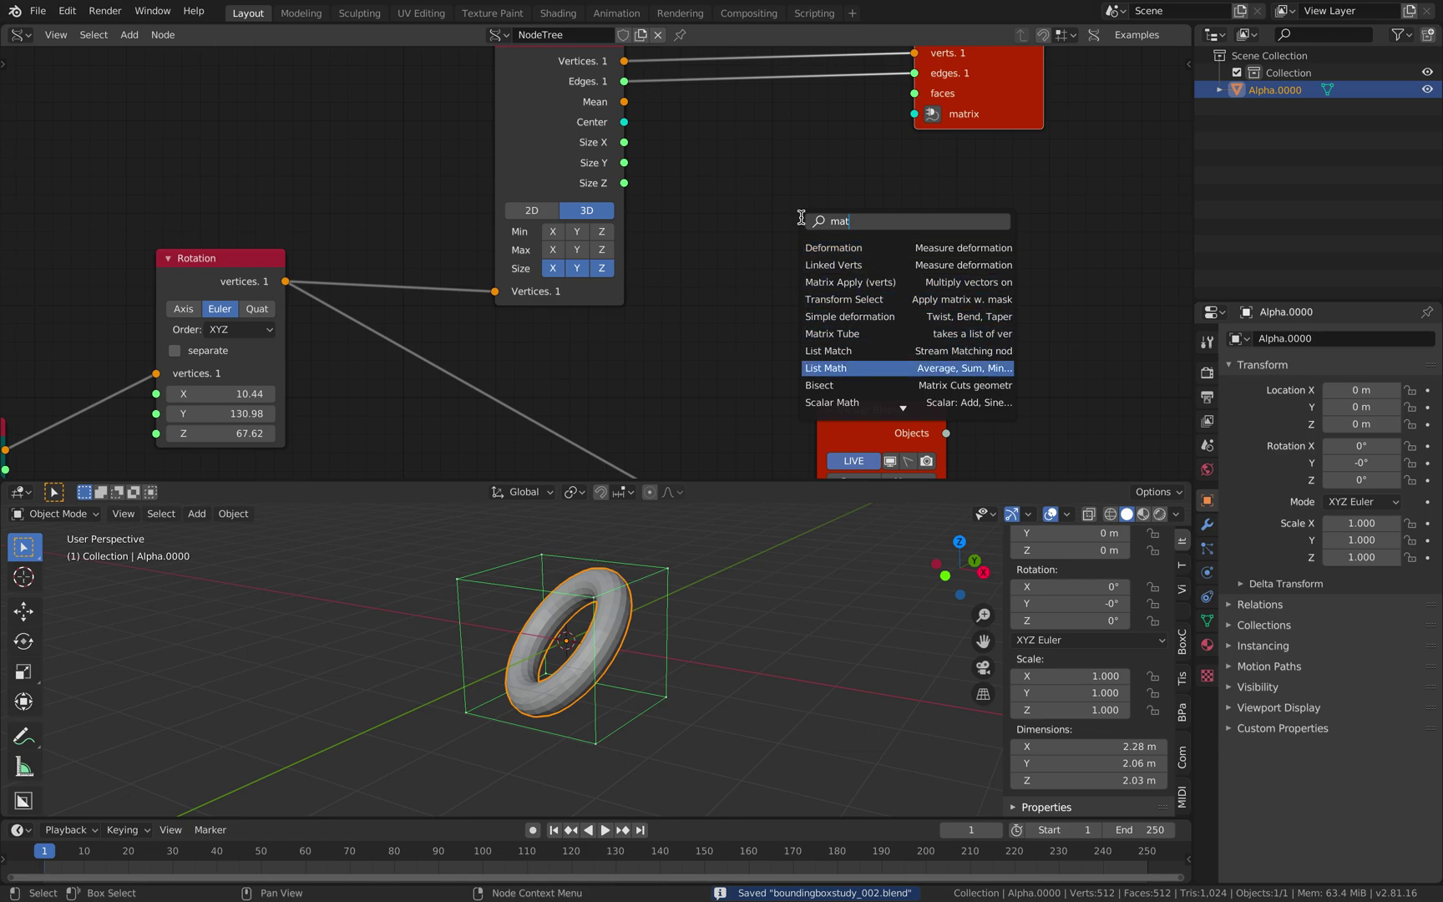
pyautogui.press('Up')
pyautogui.press('Up')
pyautogui.press('BackSpace')
pyautogui.press('BackSpace')
pyautogui.write('ath')
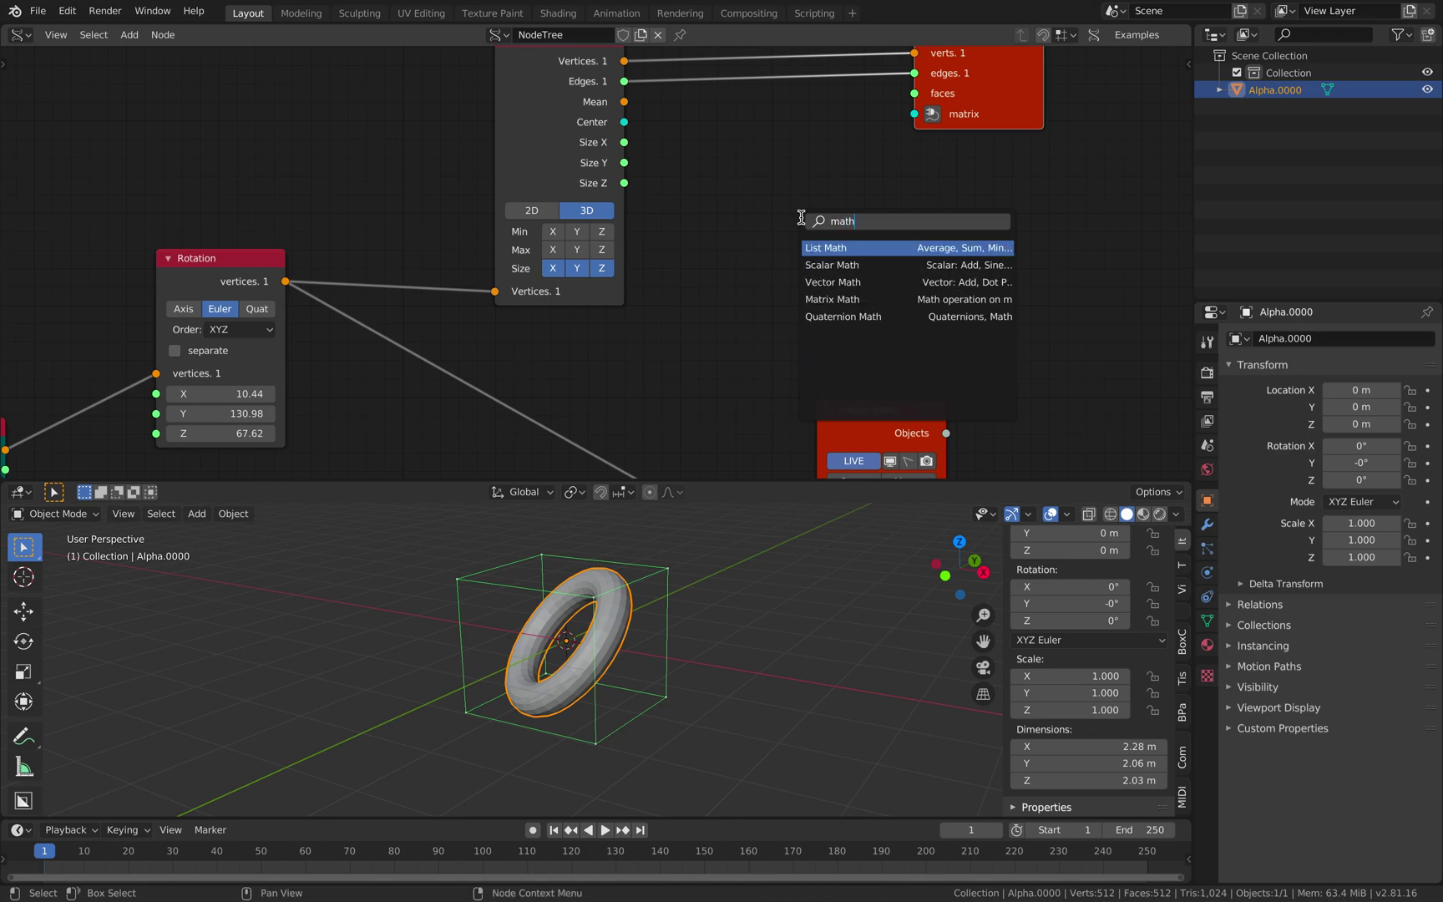
pyautogui.press('Down')
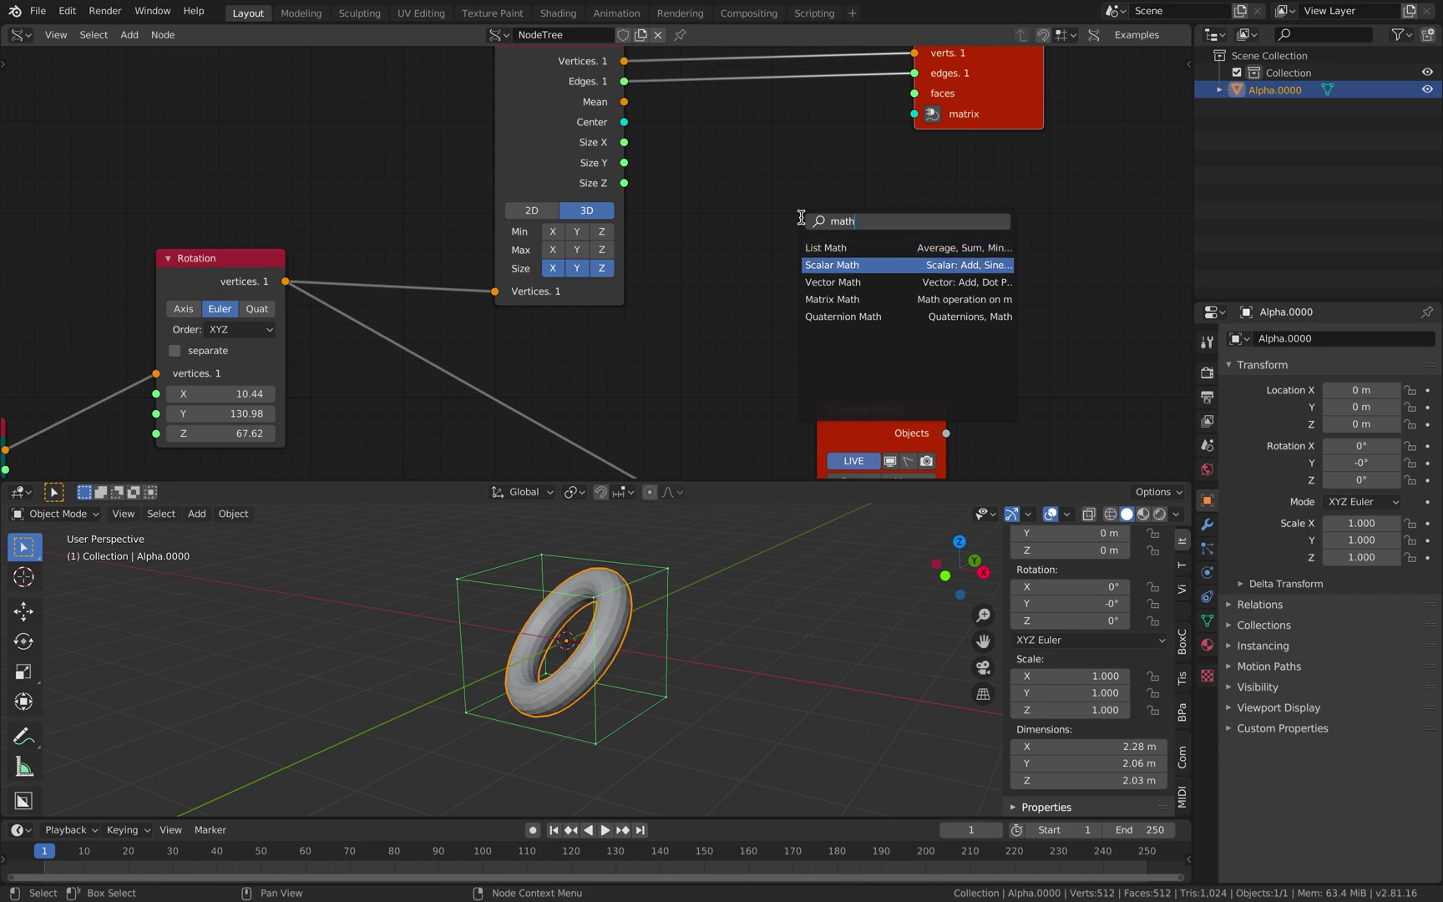
pyautogui.press('Return')
pyautogui.click(777, 203)
# - Connect Bounding box's Size Z to the Multiply node's x input, set y to 0.5, and place the node closer
pyautogui.moveTo(505, 662); pyautogui.dragTo(543, 652, button='middle')
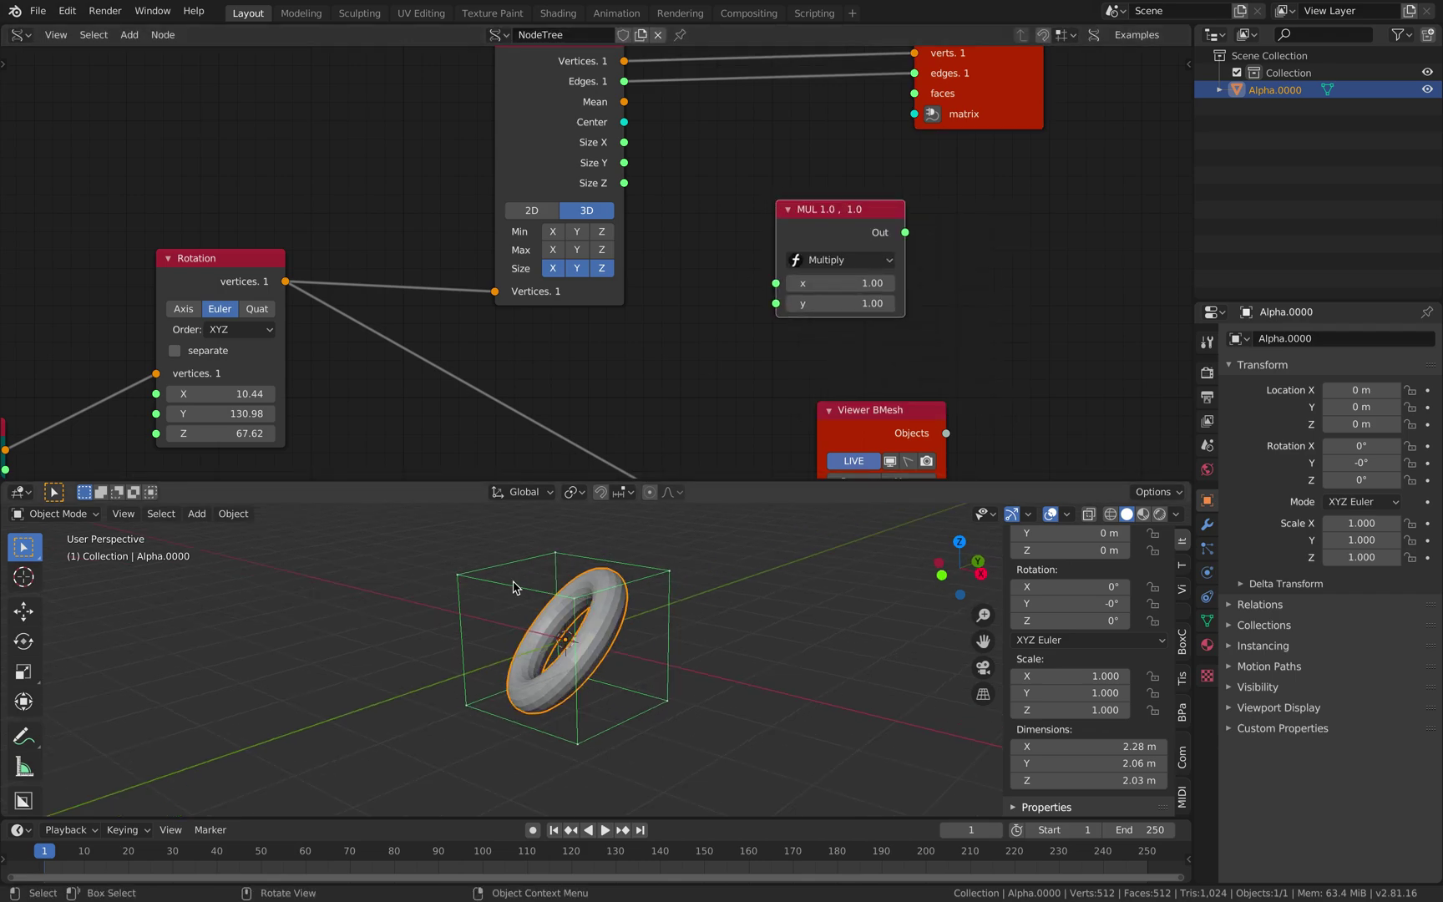
pyautogui.moveTo(624, 183); pyautogui.dragTo(635, 194)
pyautogui.moveTo(776, 304); pyautogui.dragTo(776, 283)
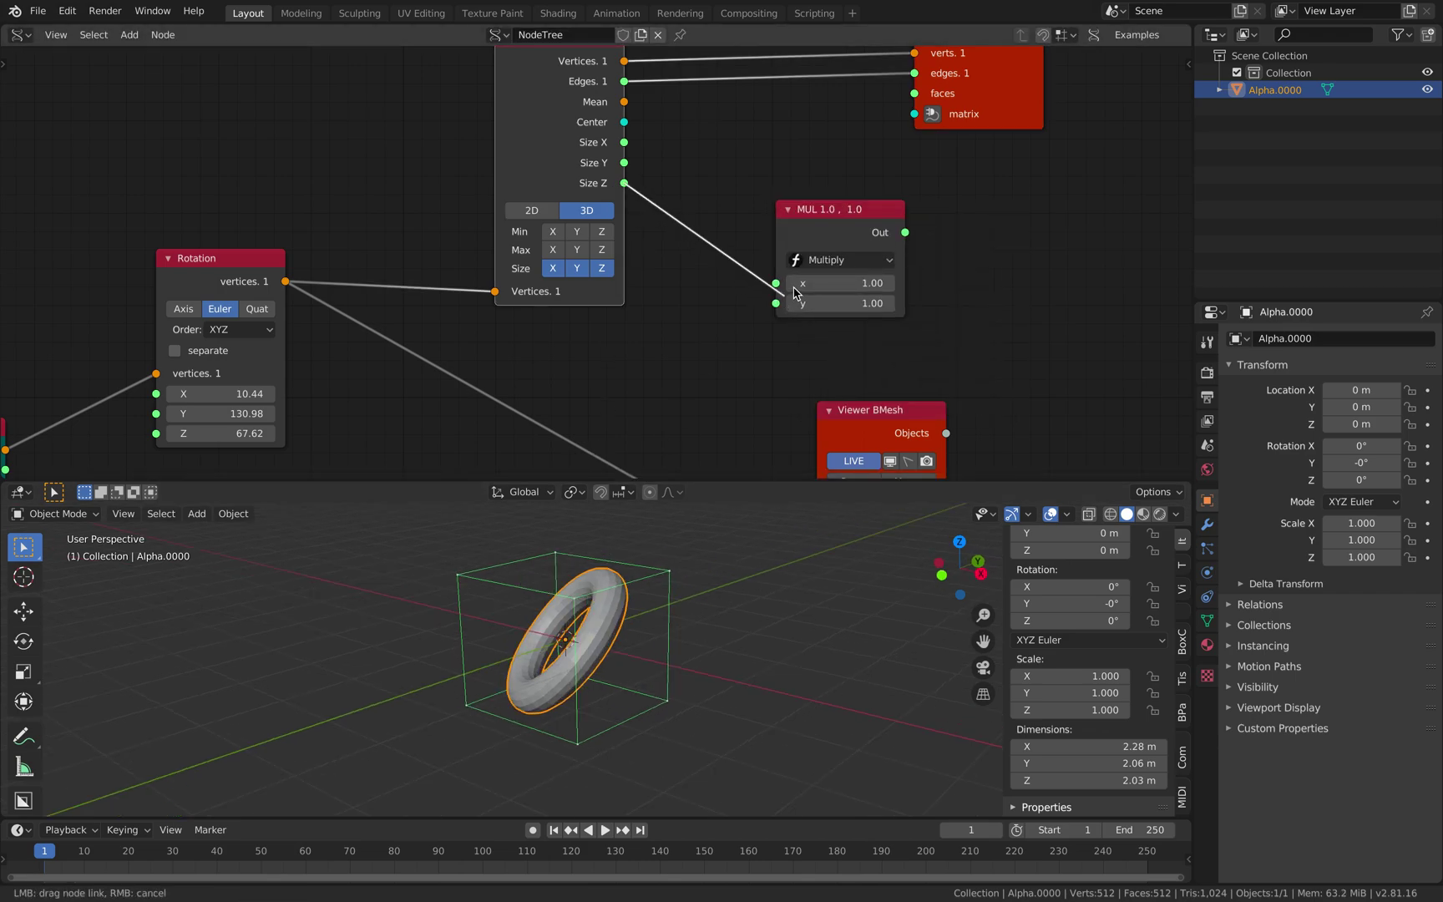
pyautogui.click(875, 303)
pyautogui.write('0.5')
pyautogui.press('Return')
pyautogui.moveTo(887, 227); pyautogui.dragTo(843, 201)
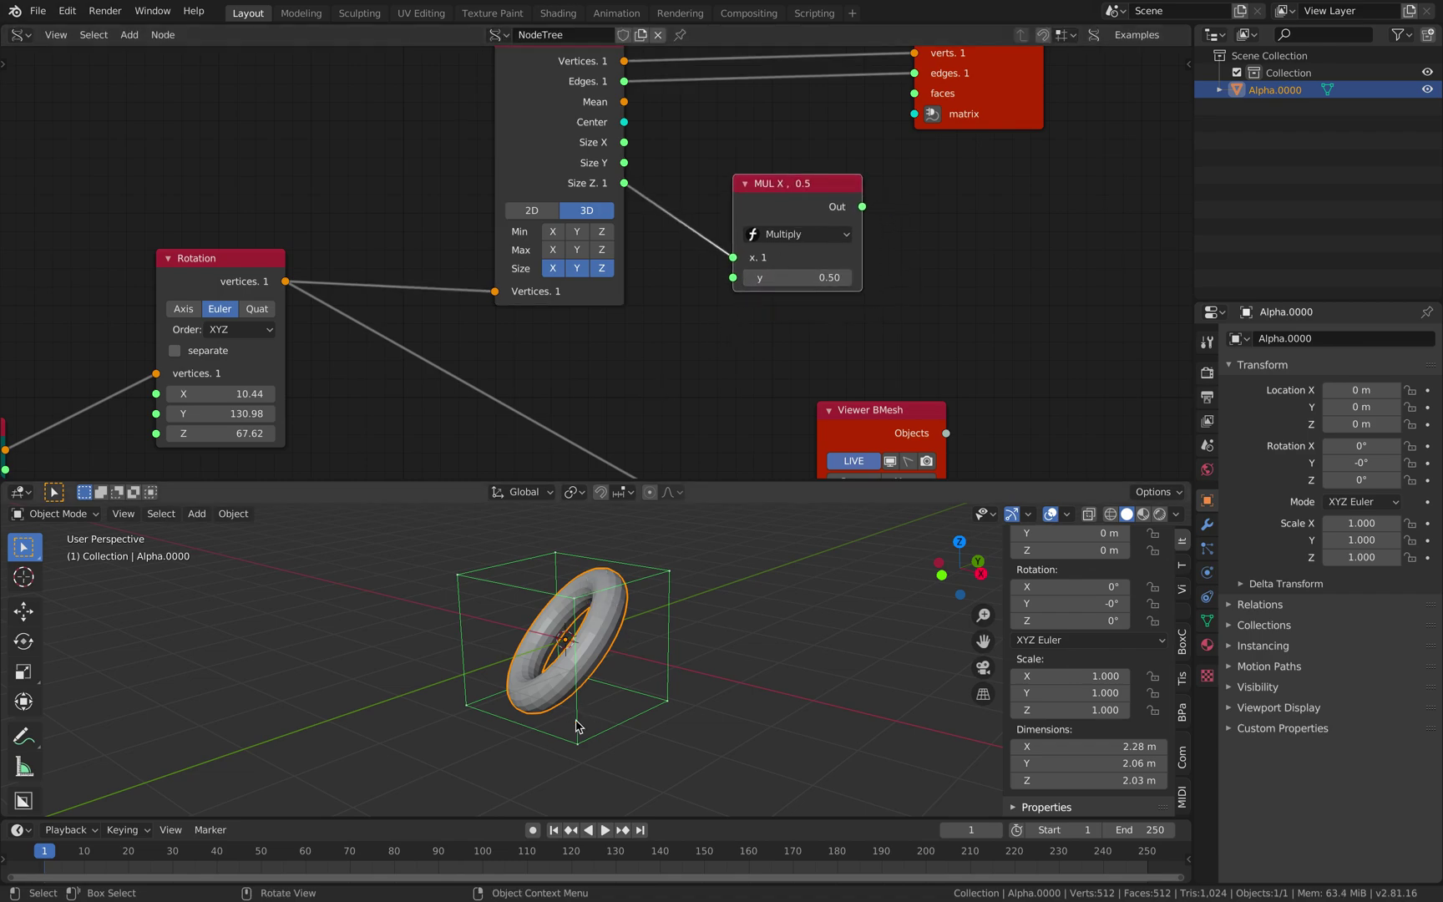
# - Move Viewer Draw Mk3 farther from Bounding box and create a linked Matrix in node for its matrix input
pyautogui.moveTo(1038, 95); pyautogui.dragTo(1208, 101)
pyautogui.click(1140, 107)
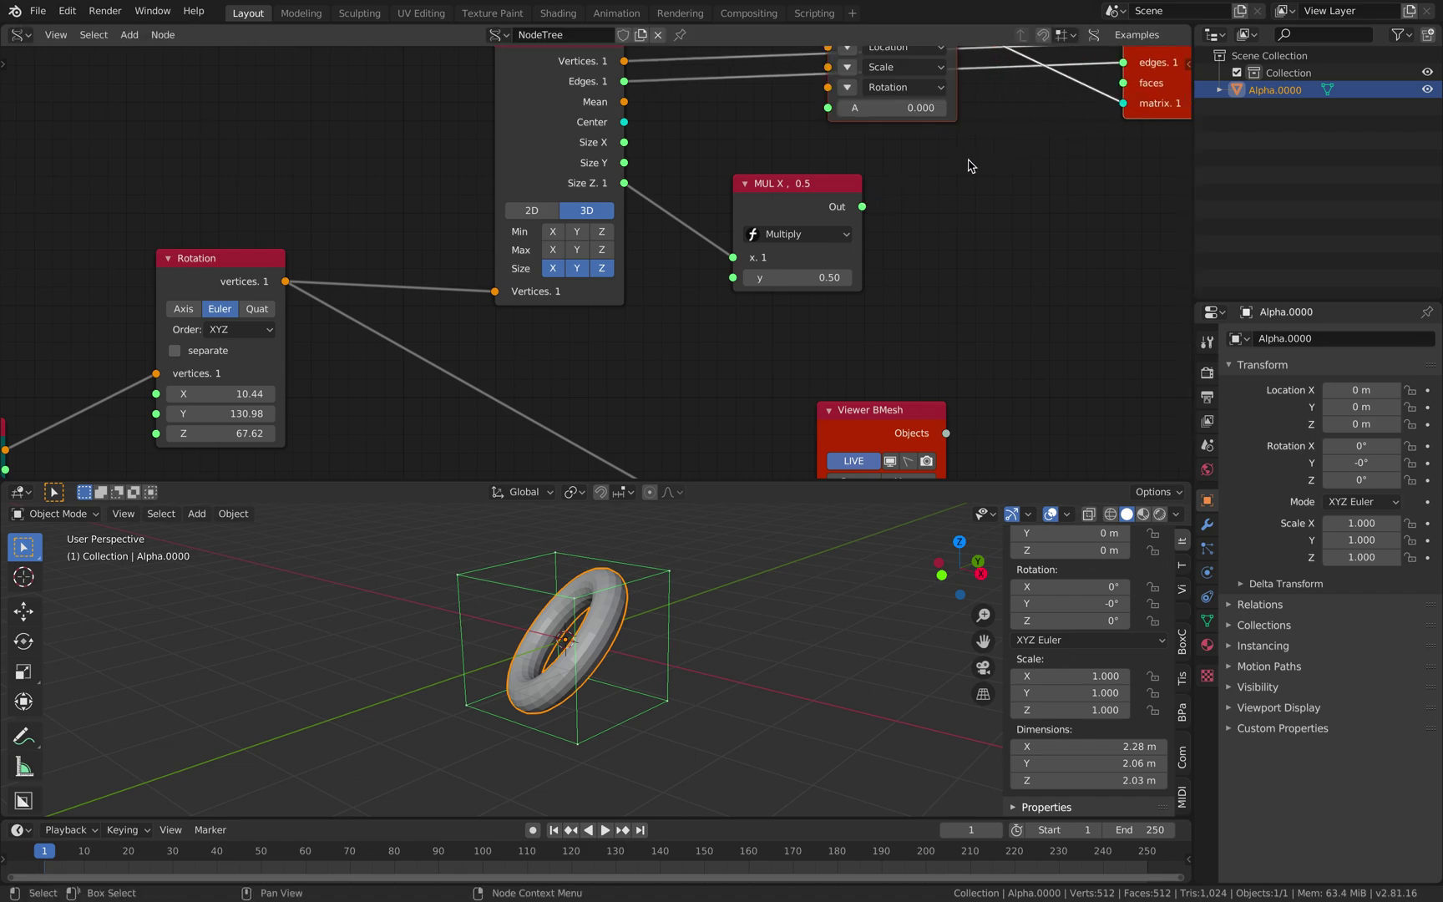
pyautogui.moveTo(918, 96); pyautogui.dragTo(900, 114, button='middle')
# - Widen the Matrix in node, place it beside the Multiply node, and expand its Location values
pyautogui.moveTo(939, 130); pyautogui.dragTo(997, 194)
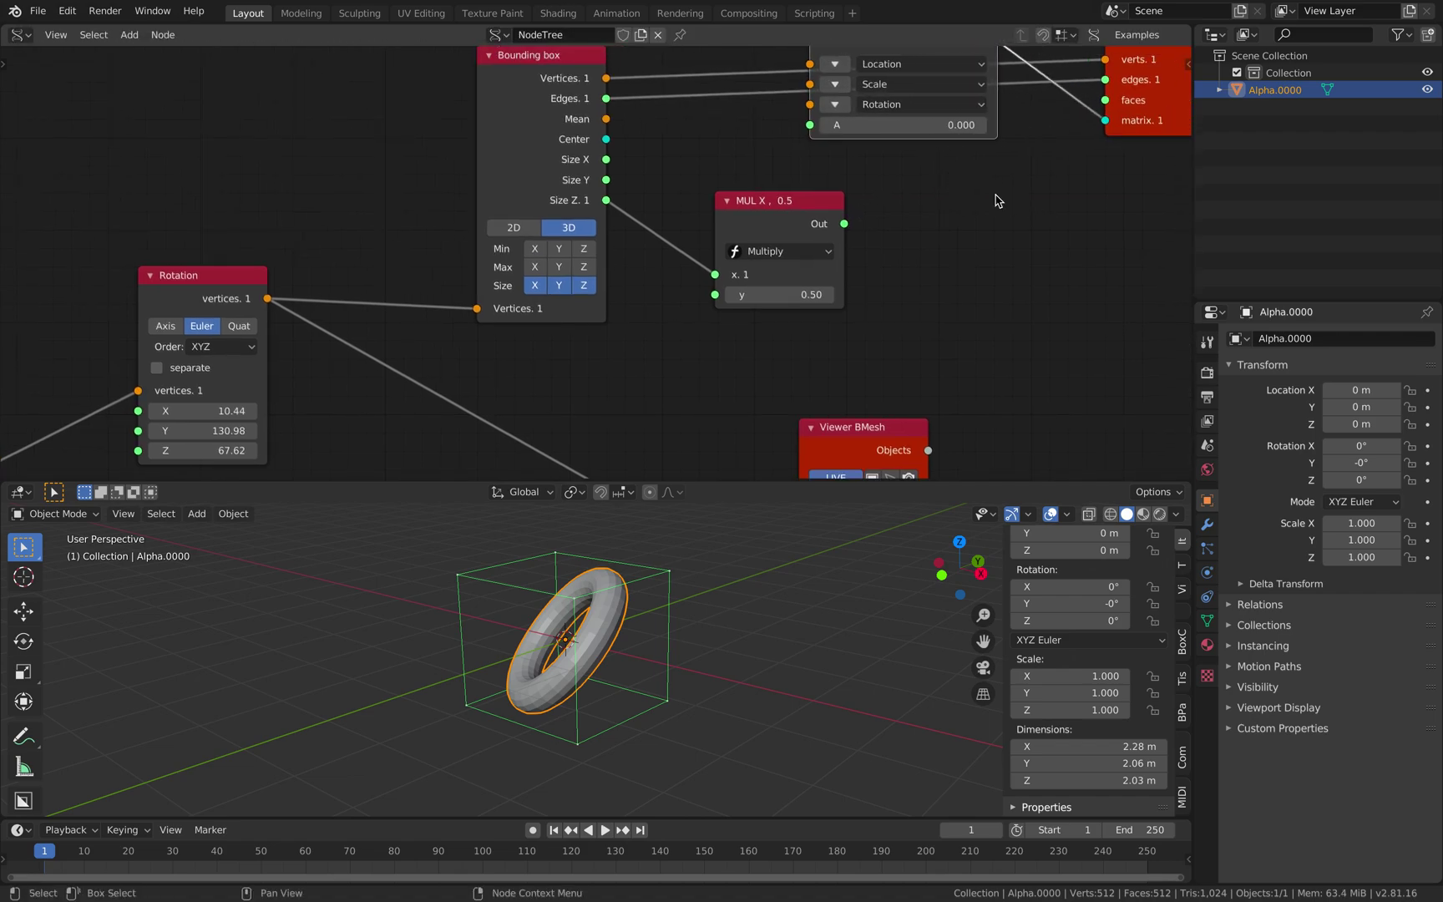
pyautogui.moveTo(994, 109); pyautogui.dragTo(1079, 242)
pyautogui.click(922, 201)
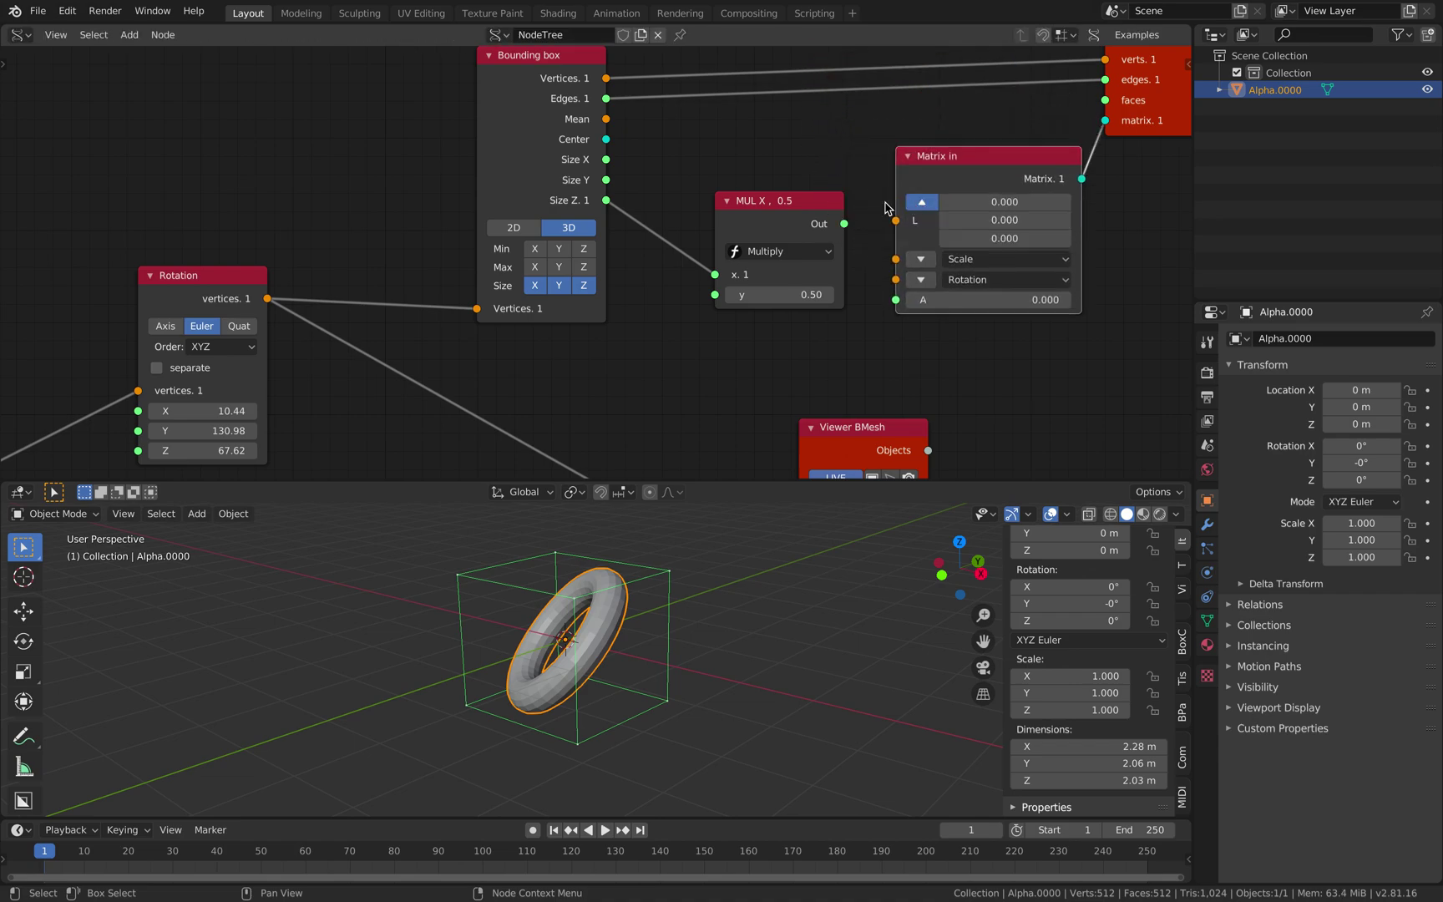
# - Move the Multiply node closer to Bounding box and Matrix in farther away to make room between them
pyautogui.moveTo(799, 196); pyautogui.dragTo(777, 193)
pyautogui.moveTo(962, 185); pyautogui.dragTo(999, 187)
pyautogui.moveTo(799, 208); pyautogui.dragTo(753, 214)
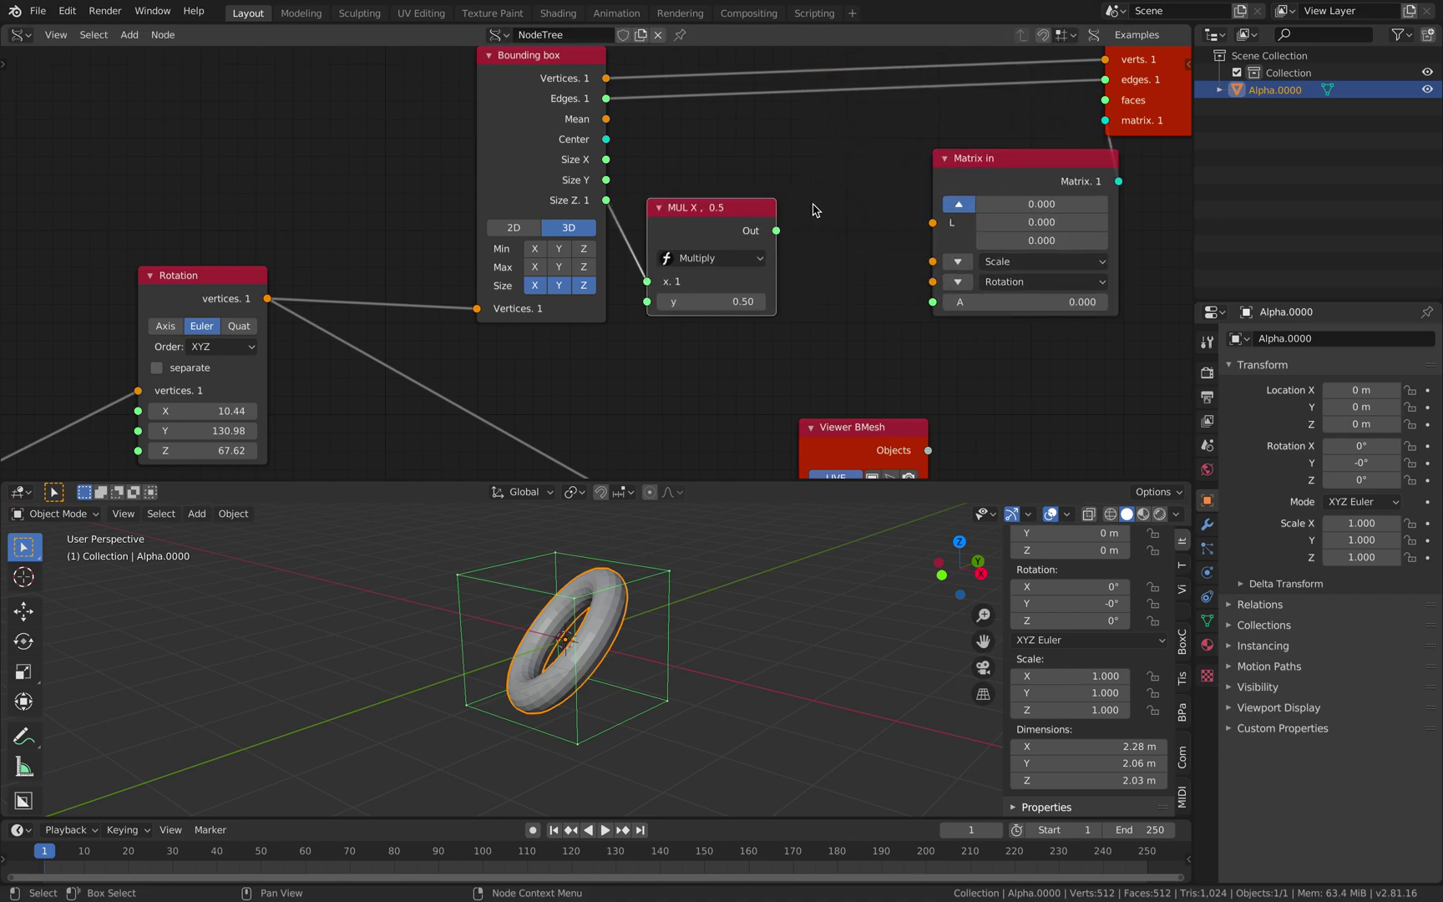
pyautogui.hotkey('alt', 'space')
pyautogui.write('vector out')
pyautogui.press('Return')
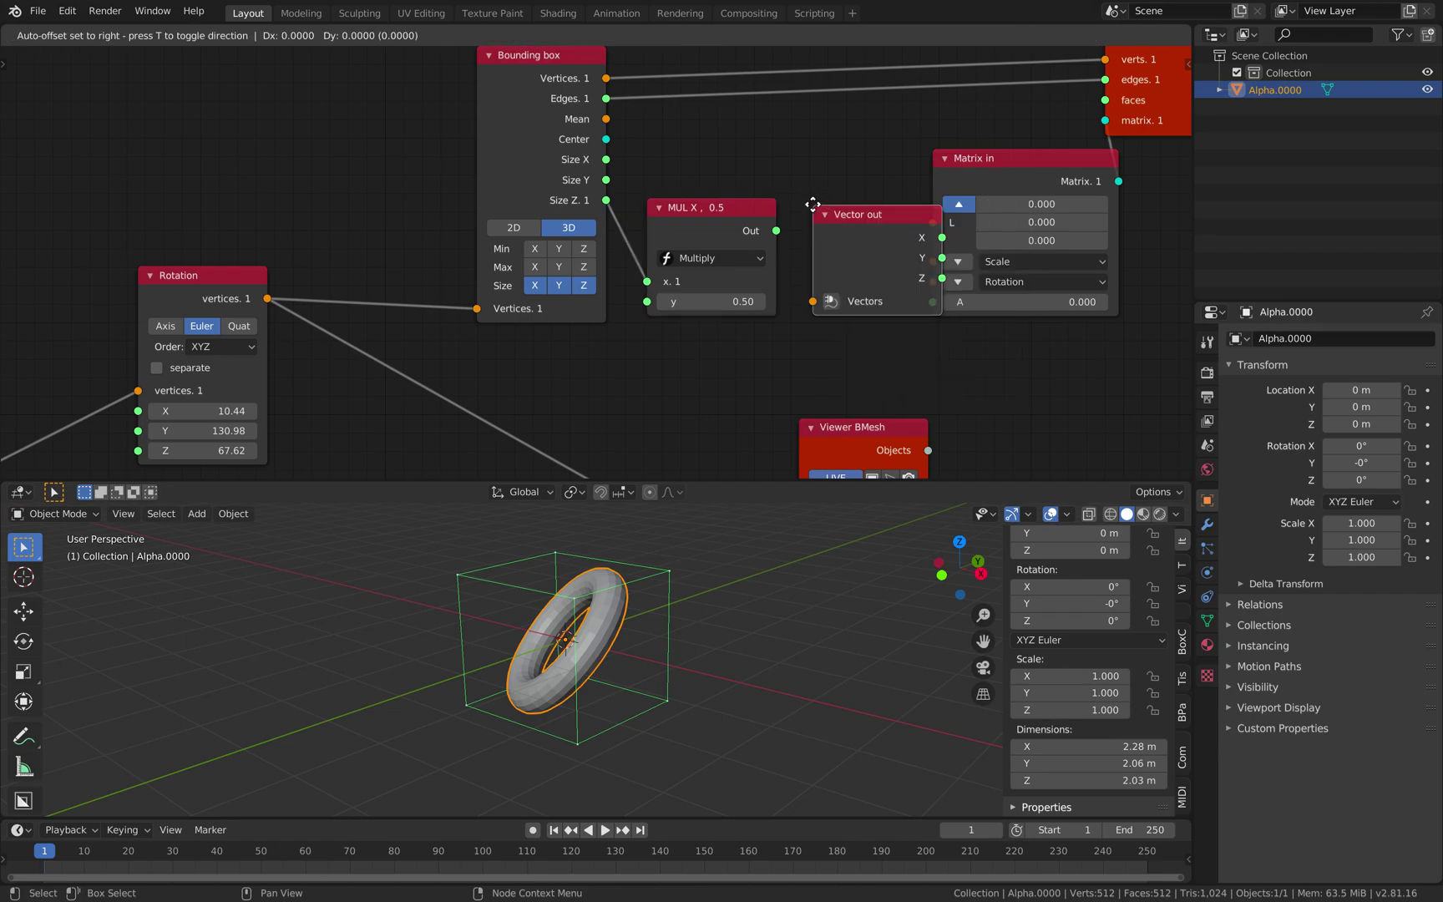
pyautogui.click(796, 164)
pyautogui.moveTo(776, 231); pyautogui.dragTo(807, 269)
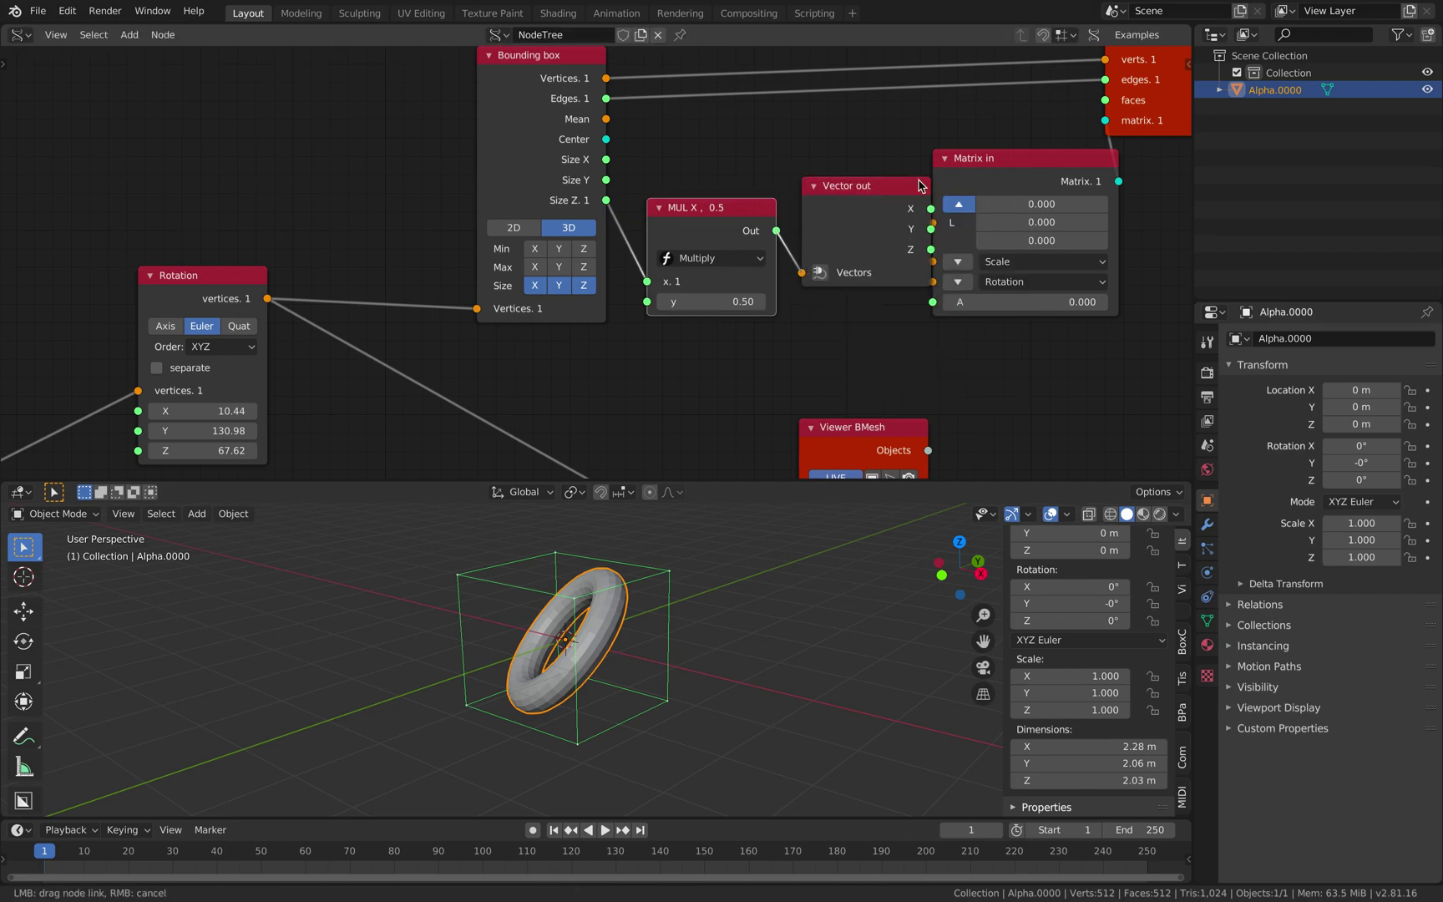
pyautogui.moveTo(919, 186); pyautogui.dragTo(774, 209, button='middle')
pyautogui.moveTo(1047, 134); pyautogui.dragTo(1131, 120)
pyautogui.moveTo(905, 179); pyautogui.dragTo(967, 160)
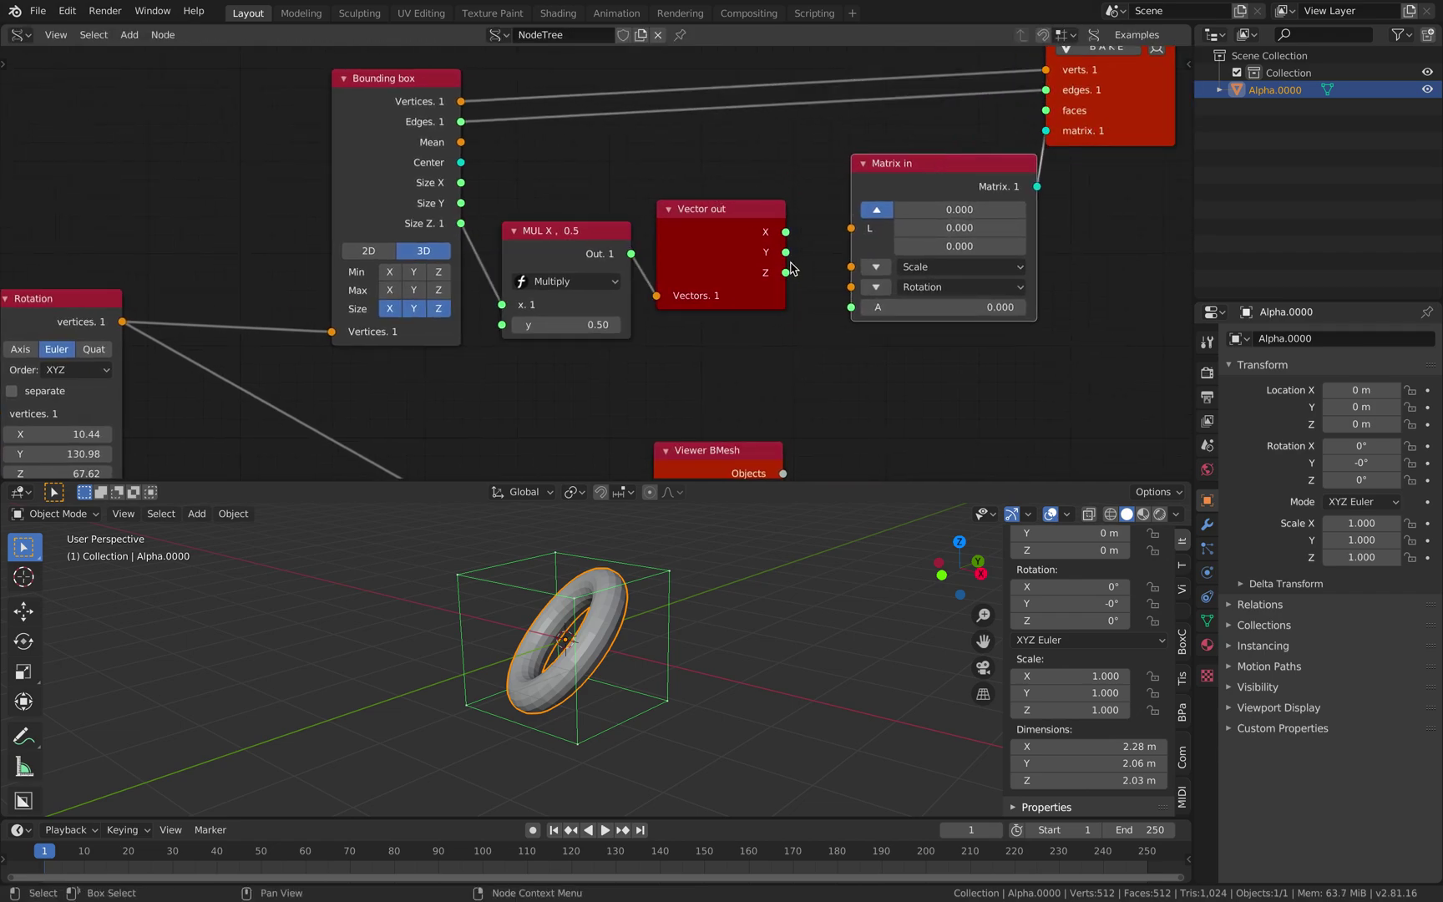
pyautogui.click(734, 264)
pyautogui.press('x')
# - Add a Vector in node between the Multiply and Matrix in nodes
pyautogui.hotkey('shift', 'a')
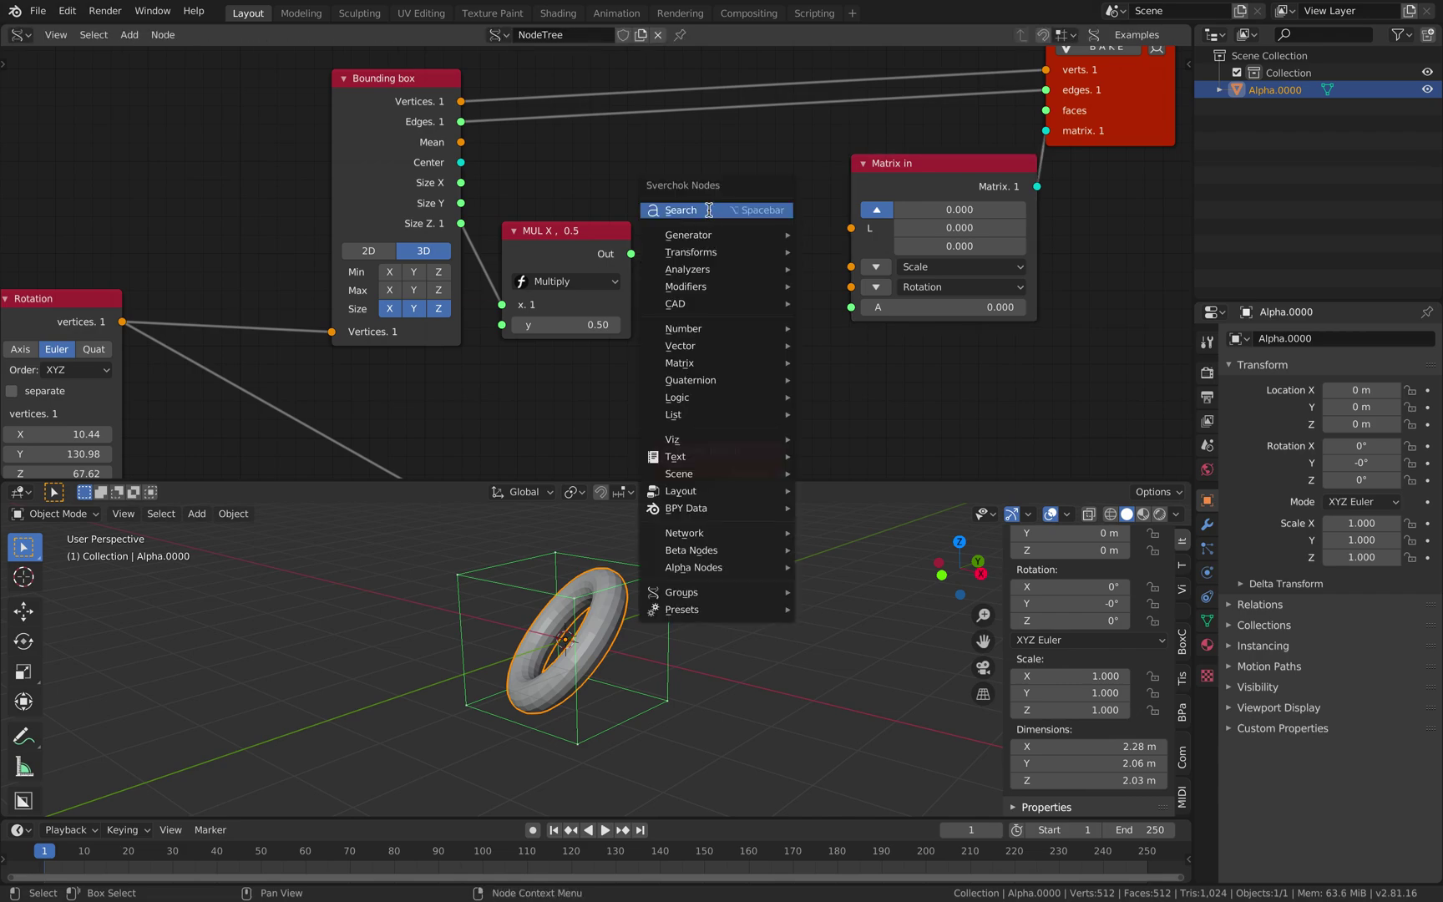
pyautogui.write('vc')
pyautogui.press('BackSpace')
pyautogui.write('ector i')
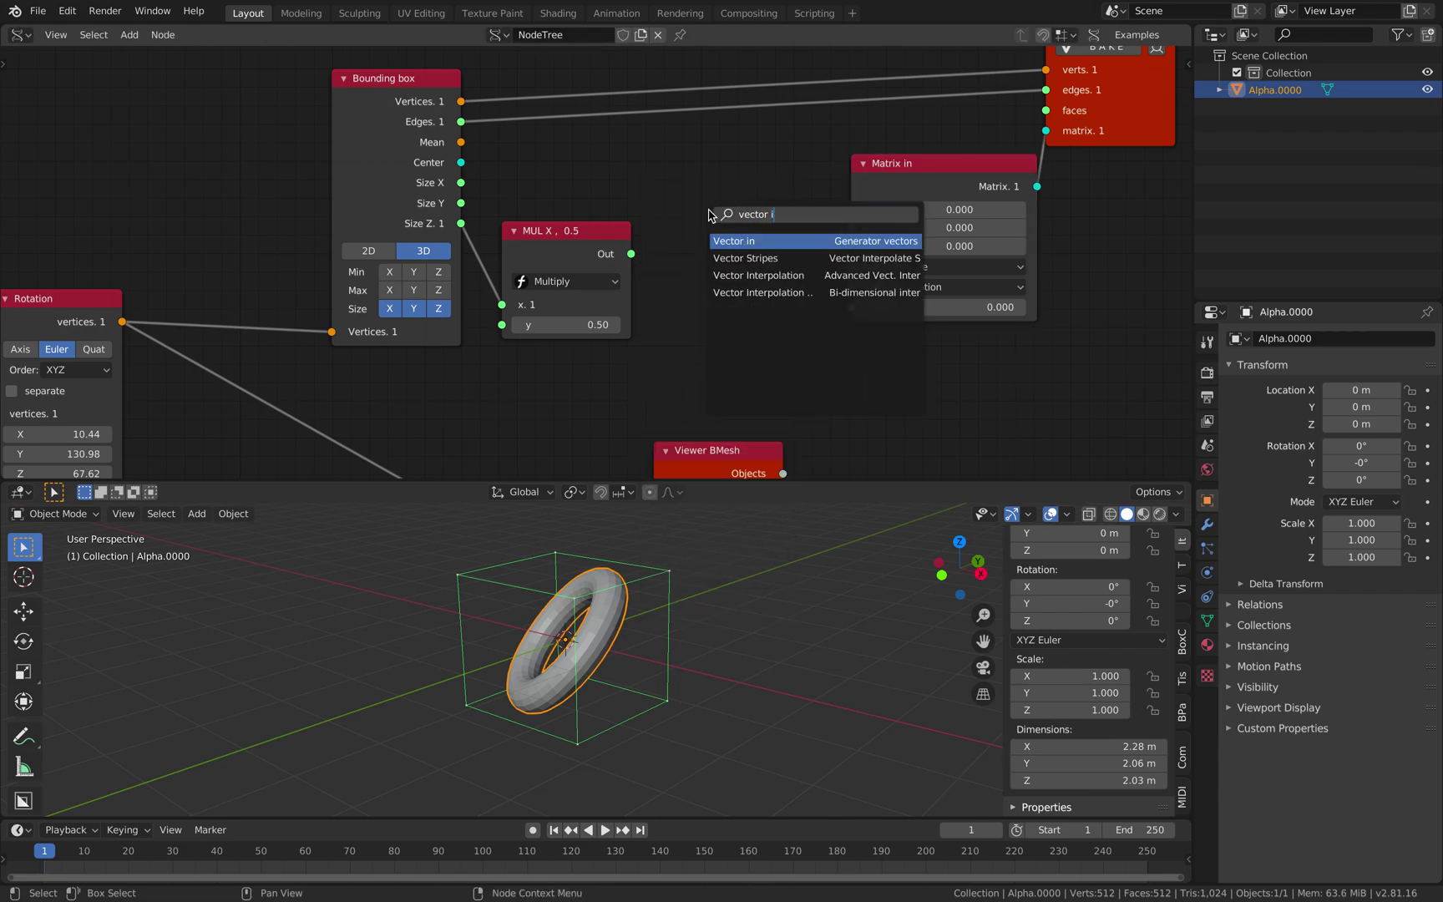
pyautogui.press('Return')
pyautogui.click(707, 185)
# - Connect the Multiply output to Vector in's Z, and Vector in's output to Matrix in's location input
pyautogui.moveTo(631, 253); pyautogui.dragTo(708, 290)
pyautogui.moveTo(799, 216); pyautogui.dragTo(785, 181)
pyautogui.moveTo(851, 235); pyautogui.dragTo(851, 228)
pyautogui.moveTo(751, 601); pyautogui.dragTo(638, 615, button='middle')
pyautogui.moveTo(636, 710); pyautogui.dragTo(609, 567, button='middle')
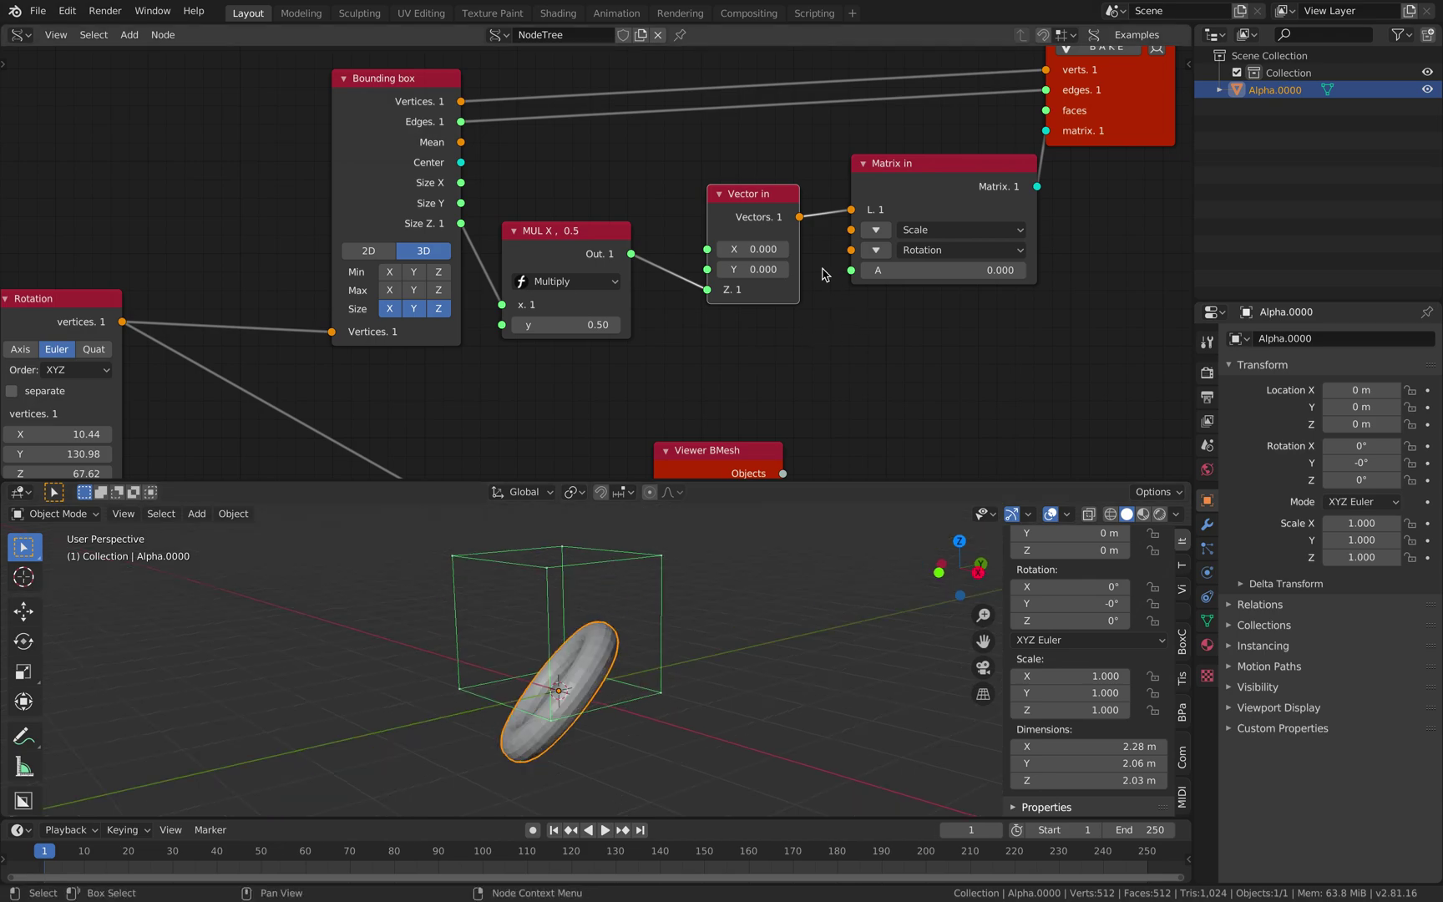
# - Move the Viewer BMesh node farther from the Rotation node and save the file
pyautogui.scroll(-4, 850, 361)
pyautogui.moveTo(850, 361); pyautogui.dragTo(729, 237, button='middle')
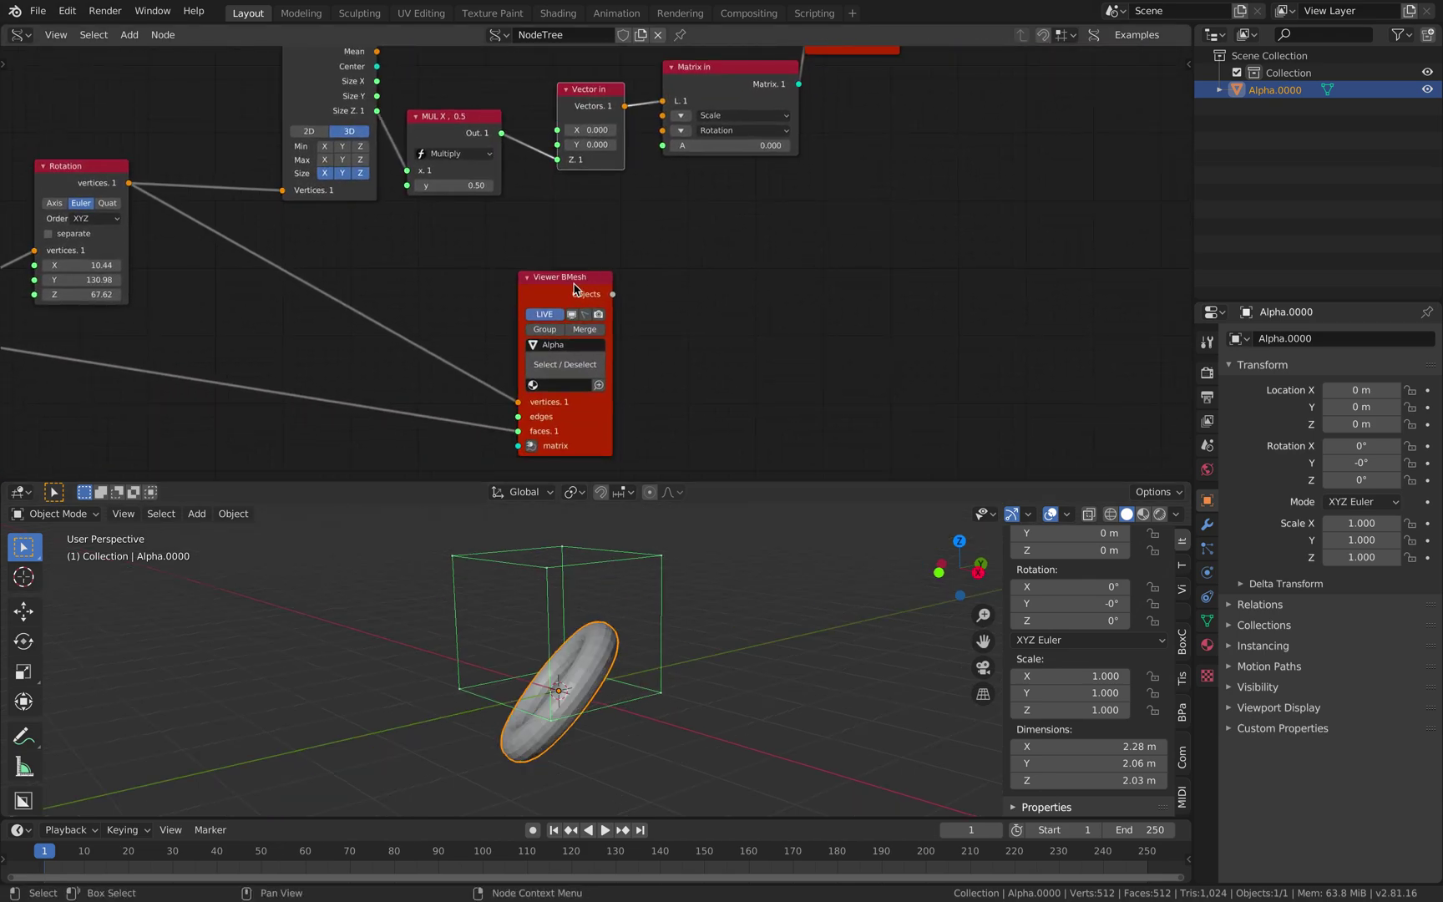
pyautogui.press('g')
pyautogui.click(978, 289)
pyautogui.hotkey('ctrl', 's')
pyautogui.hotkey('shift', 'd')
pyautogui.click(734, 208)
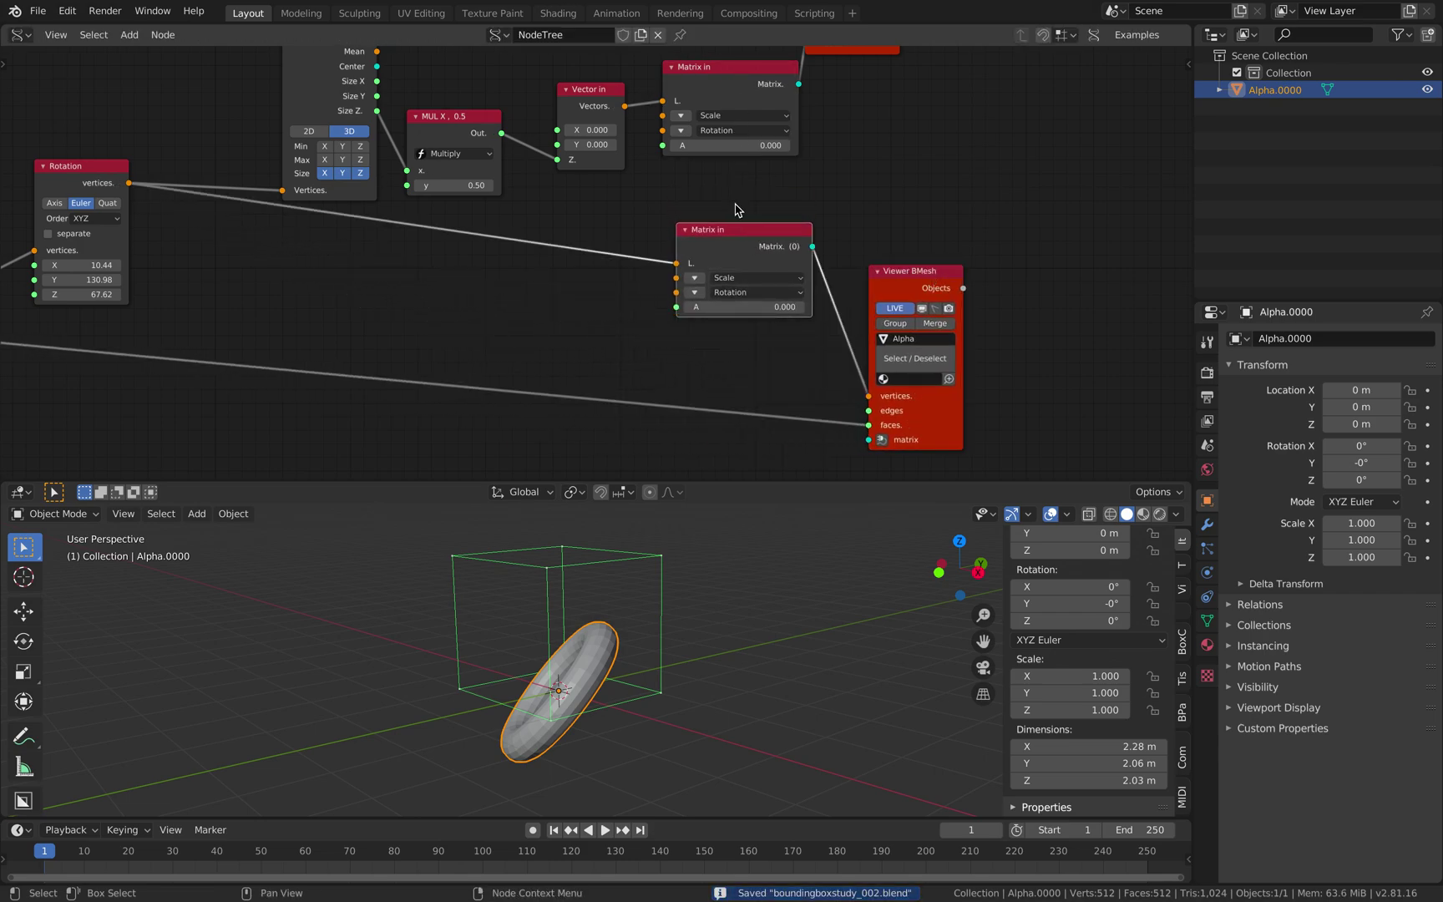
pyautogui.hotkey('ctrl', 'z')
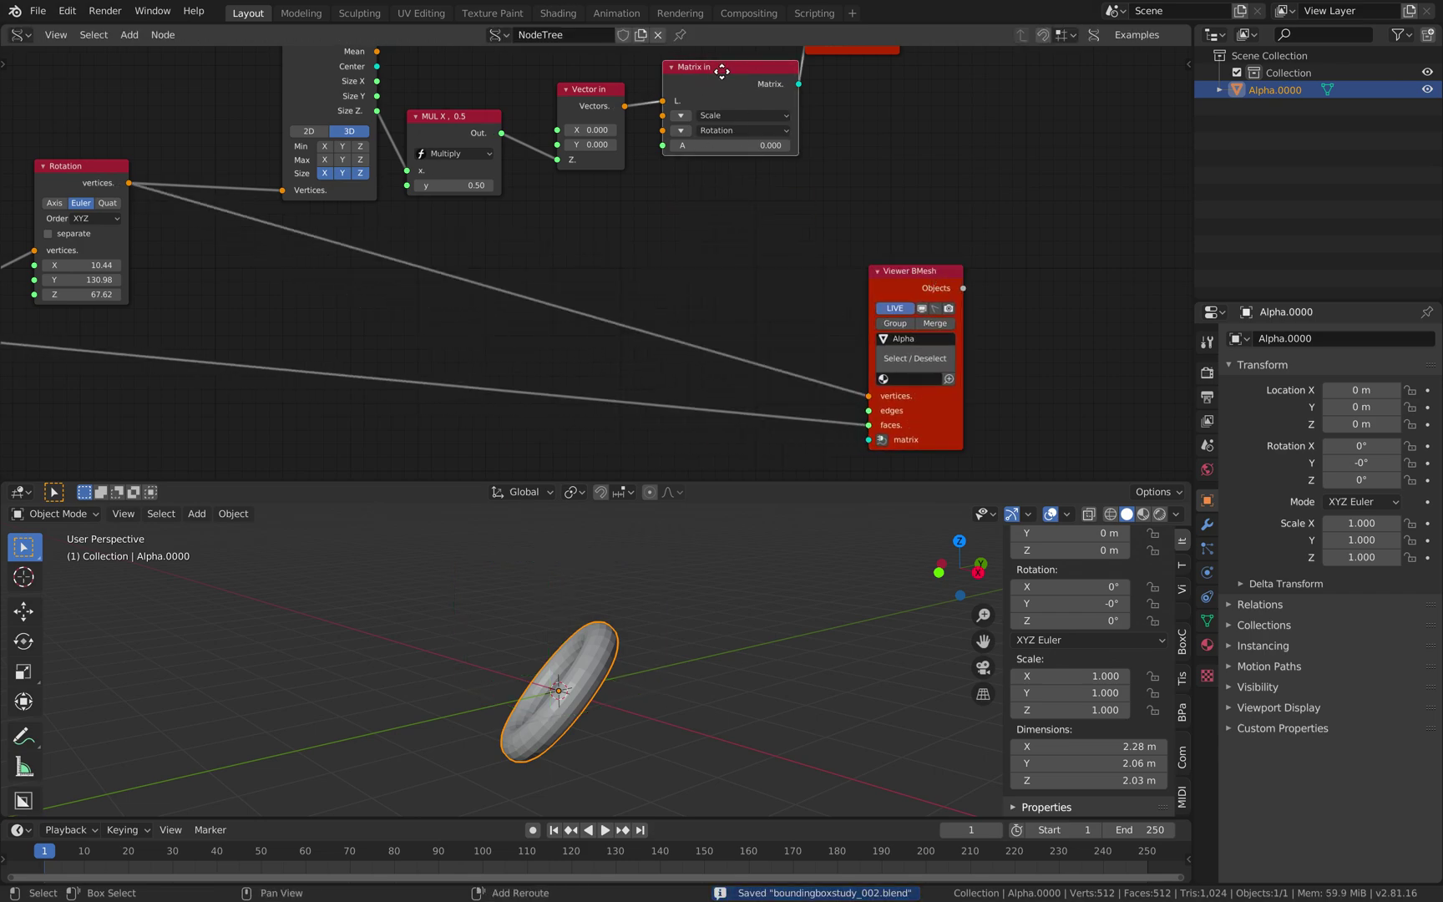
# - Duplicate Matrix in, linking Vector in to the copy's location and its matrix to Viewer BMesh, and save the file
pyautogui.hotkey('shift', 'd')
pyautogui.click(762, 198)
pyautogui.moveTo(626, 107); pyautogui.dragTo(704, 238)
pyautogui.moveTo(803, 191); pyautogui.dragTo(902, 351)
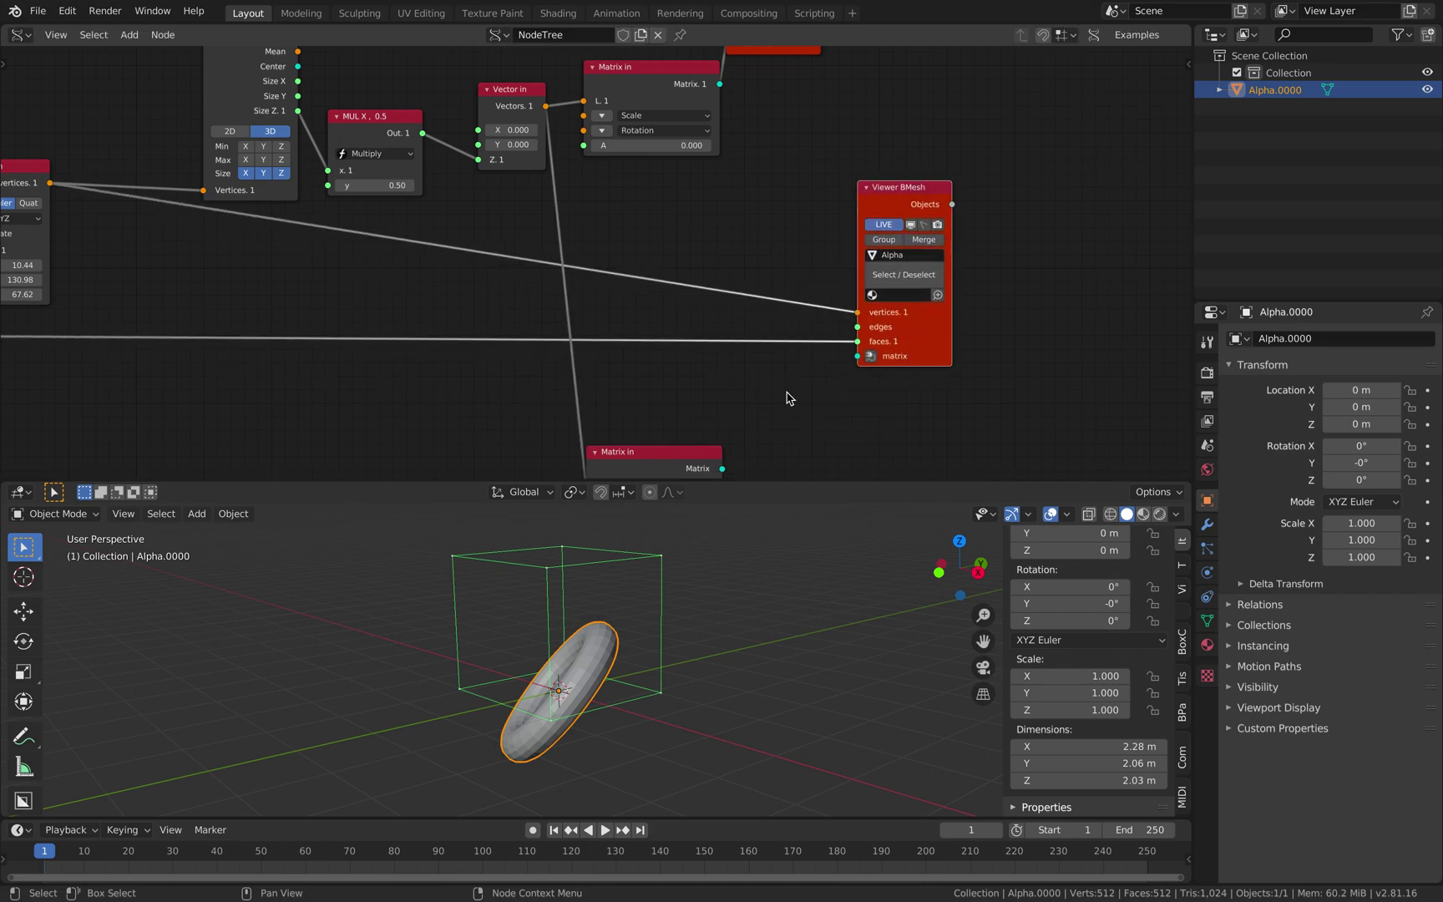
pyautogui.moveTo(723, 469); pyautogui.dragTo(858, 356)
pyautogui.moveTo(683, 455); pyautogui.dragTo(740, 420)
pyautogui.hotkey('ctrl', 's')
# - Set the Rotation node's X to 1.08 and Z to 114.96, and move the node farther from Torus
pyautogui.moveTo(729, 599); pyautogui.dragTo(660, 599, button='middle')
pyautogui.press('space')
pyautogui.press('space')
pyautogui.scroll(-1, 544, 321)
pyautogui.moveTo(347, 273); pyautogui.dragTo(656, 317, button='middle')
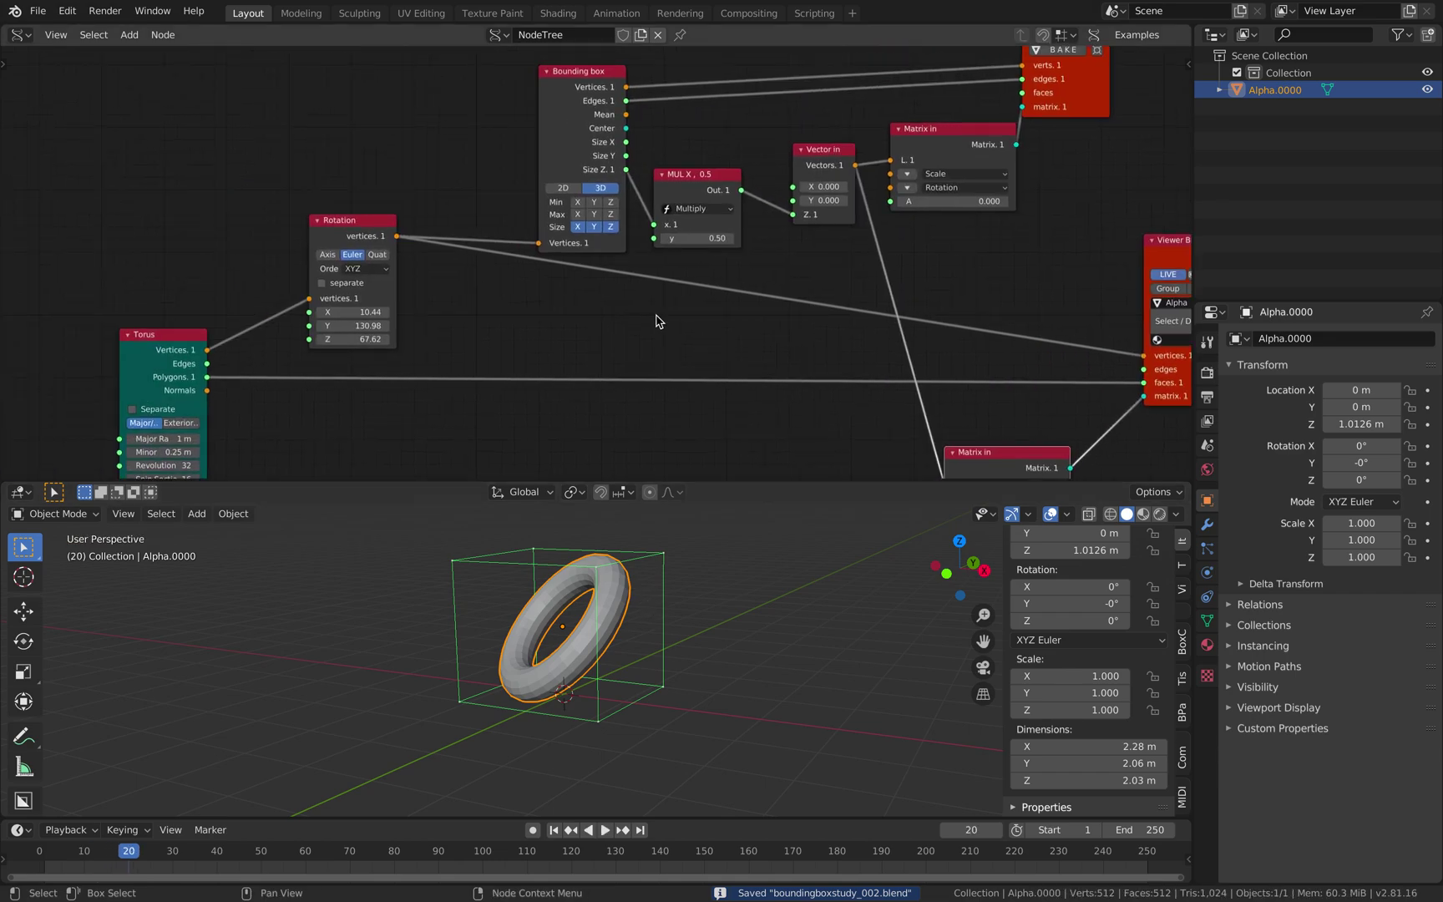
pyautogui.moveTo(406, 309); pyautogui.dragTo(379, 248, button='middle')
pyautogui.moveTo(343, 252)
pyautogui.mouseDown()
pyautogui.moveTo(314, 252)
pyautogui.moveTo(356, 279)
pyautogui.mouseUp()
pyautogui.moveTo(333, 161); pyautogui.dragTo(425, 151)
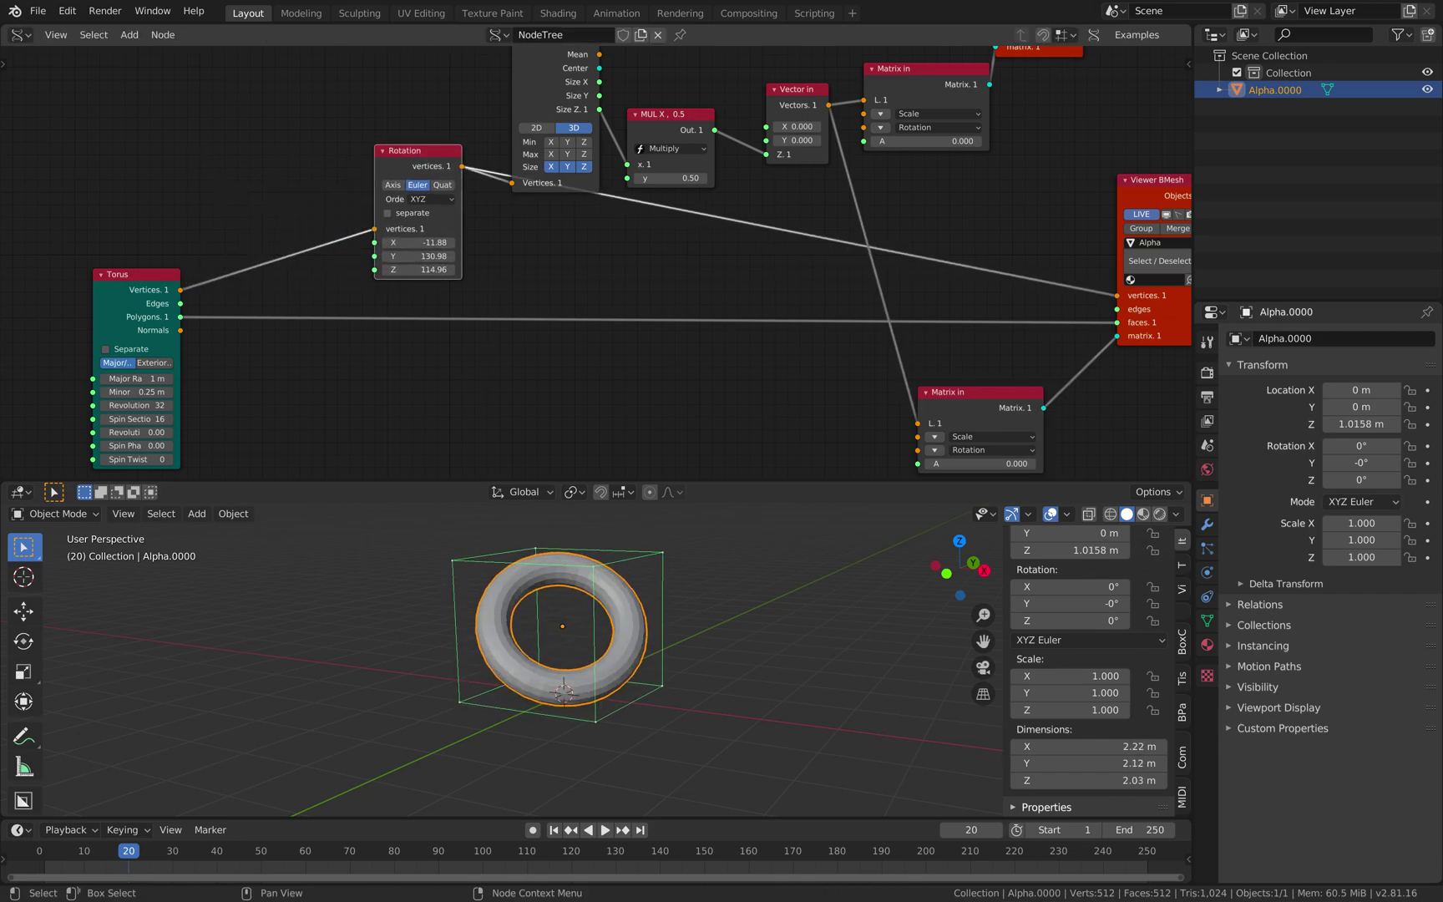
pyautogui.hotkey('ctrl', 'Up')
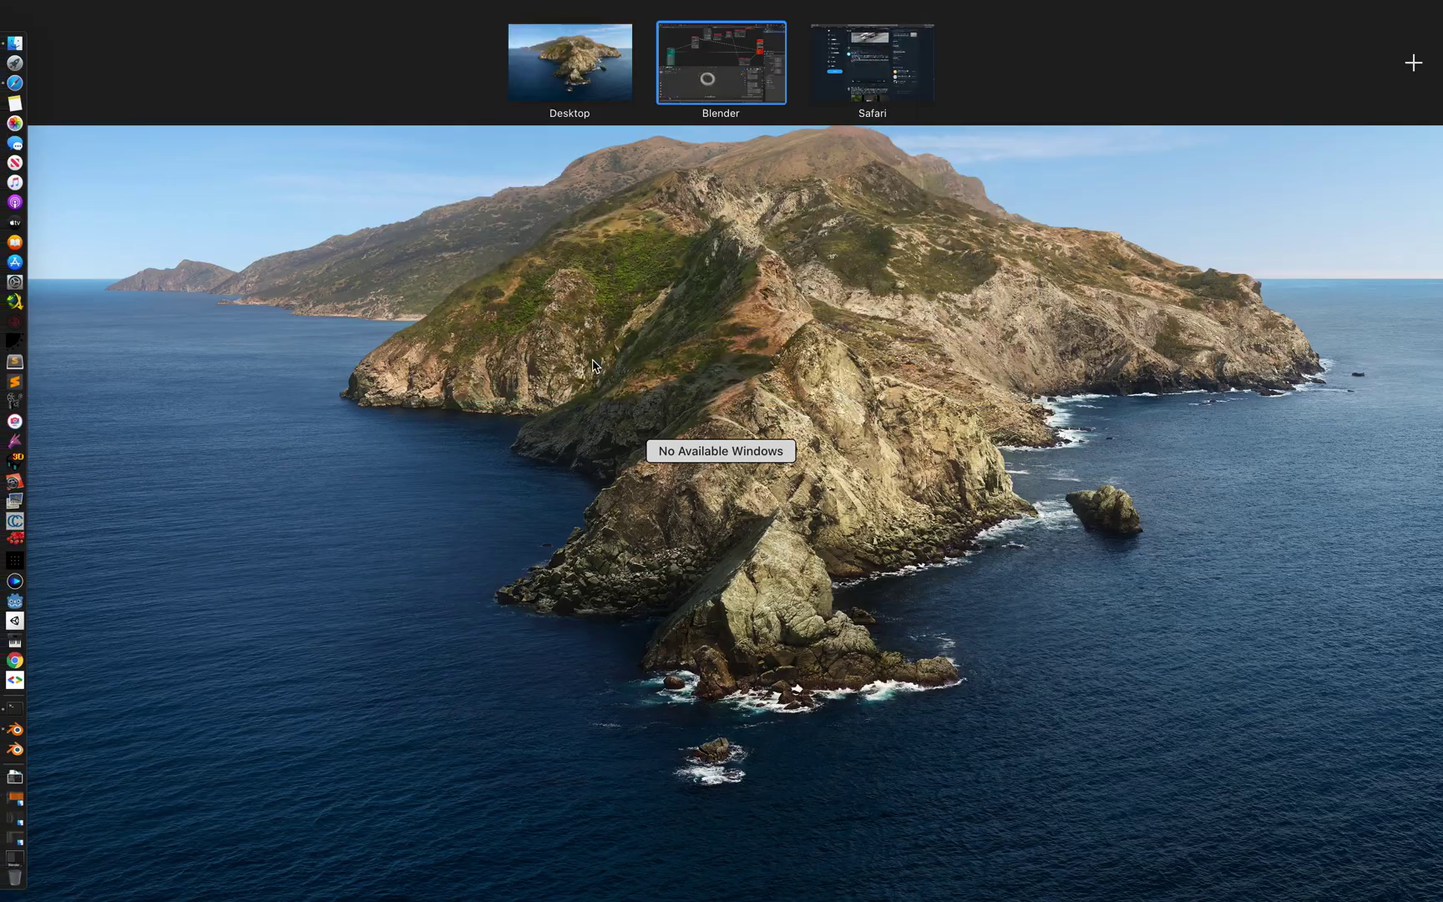
pyautogui.click(702, 89)
pyautogui.moveTo(500, 275); pyautogui.dragTo(458, 268, button='middle')
pyautogui.moveTo(375, 236)
pyautogui.mouseDown()
pyautogui.moveTo(400, 235)
pyautogui.moveTo(386, 235)
pyautogui.mouseUp()
# - Add a Frame info node and place it well before the Rotation node, above and beyond Torus
pyautogui.moveTo(182, 168); pyautogui.dragTo(260, 181, button='middle')
pyautogui.hotkey('shift', 'a')
pyautogui.click(260, 181)
pyautogui.write('fra')
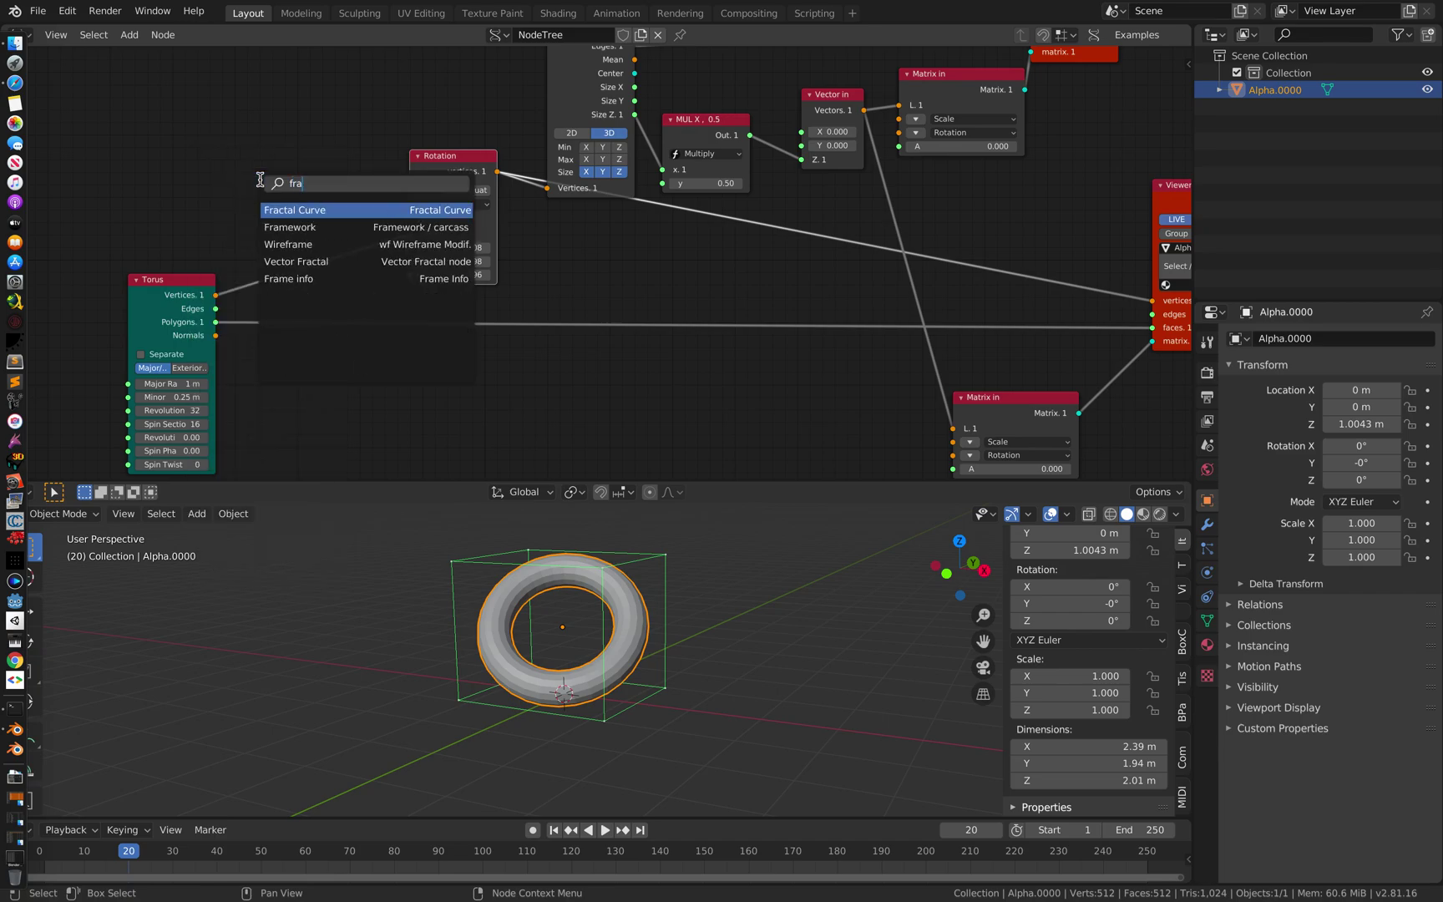
pyautogui.click(278, 275)
pyautogui.click(154, 211)
pyautogui.moveTo(159, 206); pyautogui.dragTo(309, 238, button='middle')
pyautogui.moveTo(334, 158); pyautogui.dragTo(185, 163)
# - Add a Scalar Math node, set to Multiply, beside Frame info
pyautogui.hotkey('shift', 'a')
pyautogui.click(309, 169)
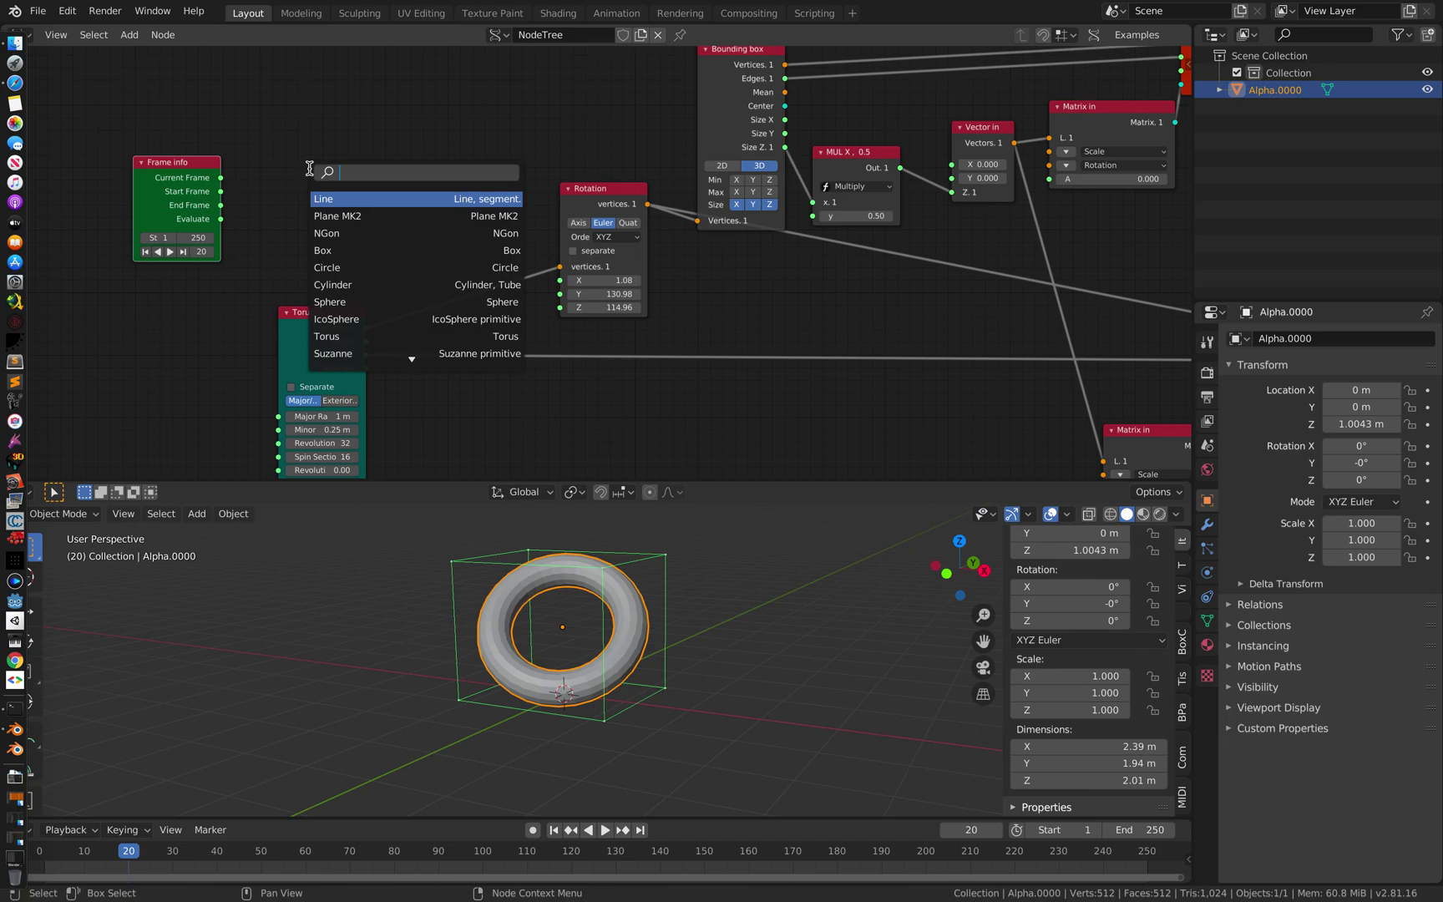
pyautogui.write('math')
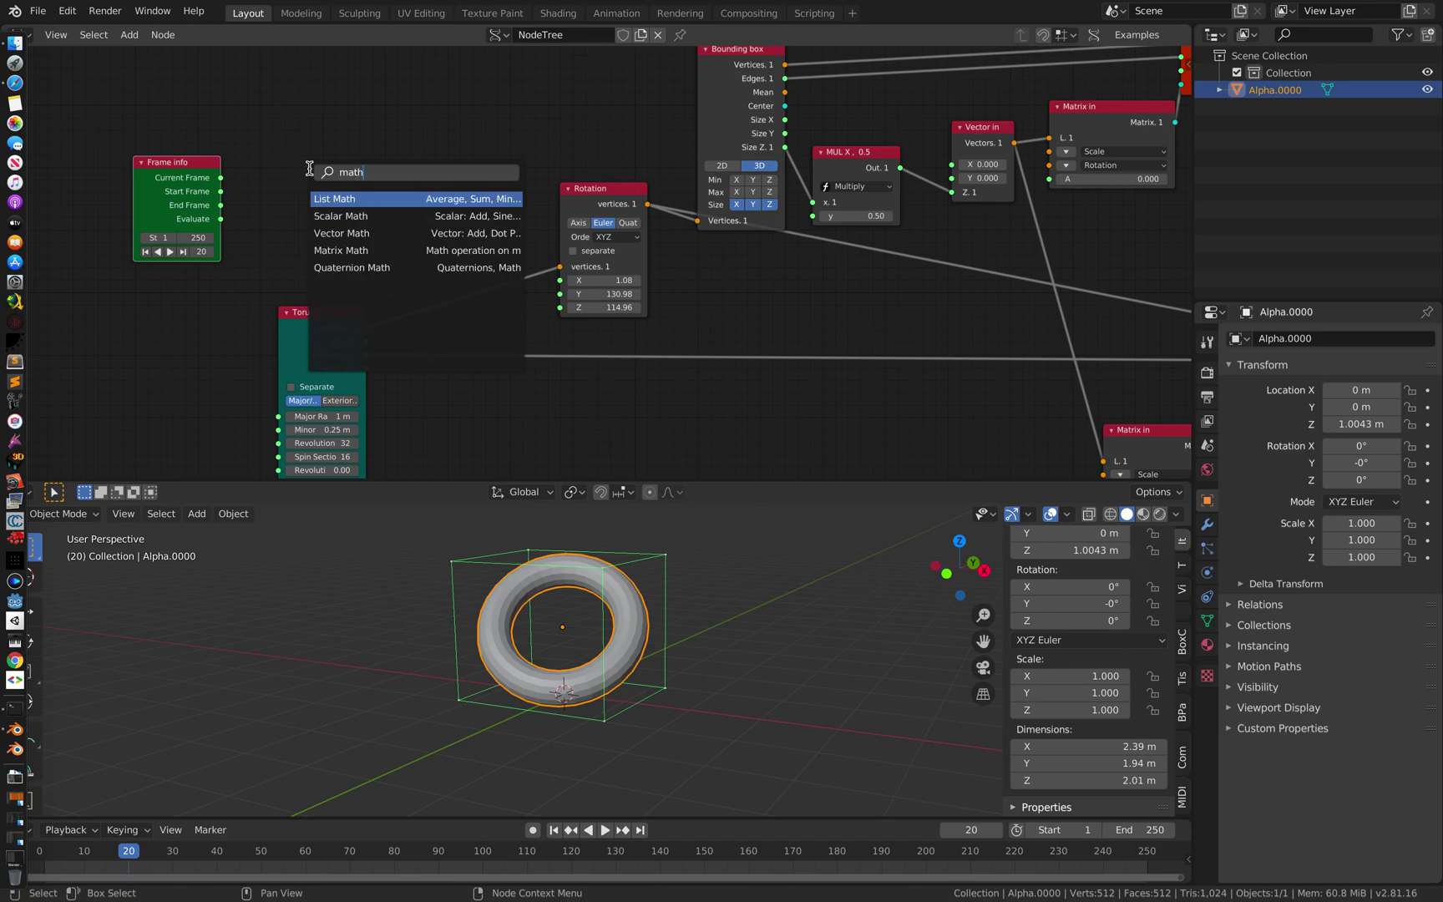
pyautogui.press('Down')
pyautogui.press('Return')
pyautogui.click(290, 90)
# - Duplicate the new Multiply node twice in a vertical stack, moving Torus lower to make room
pyautogui.hotkey('shift', 'd')
pyautogui.click(304, 226)
pyautogui.moveTo(332, 314); pyautogui.dragTo(324, 394)
pyautogui.click(321, 187)
pyautogui.hotkey('shift', 'd')
pyautogui.click(308, 294)
# - Connect Frame info's Current Frame to all three Multiply nodes and their outputs to Rotation's X, Y and Z
pyautogui.moveTo(221, 178); pyautogui.dragTo(291, 143)
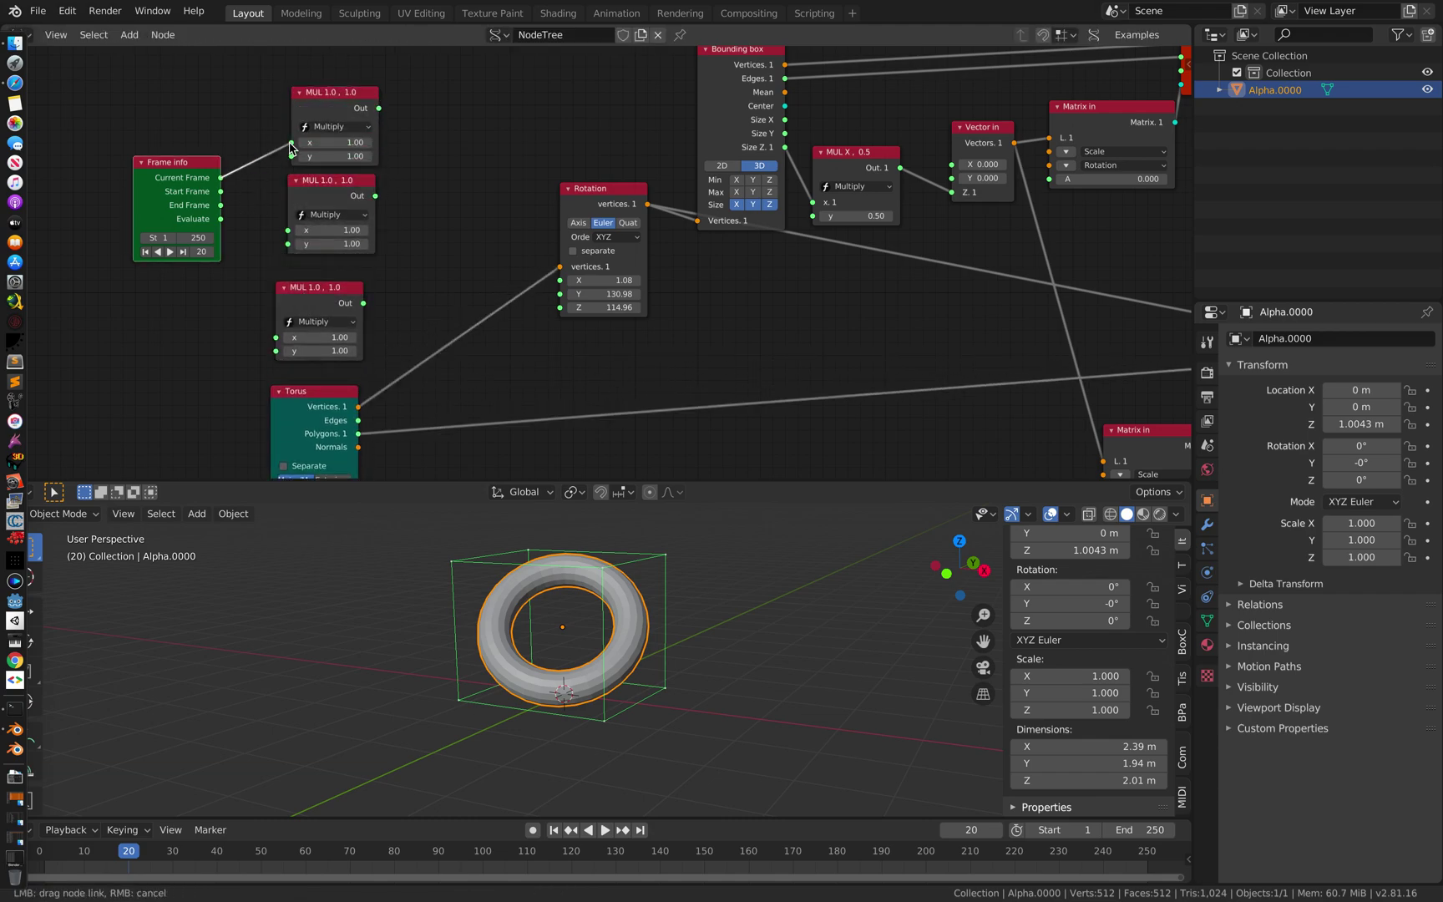
pyautogui.moveTo(221, 178); pyautogui.dragTo(278, 338)
pyautogui.moveTo(363, 303); pyautogui.dragTo(375, 195)
pyautogui.moveTo(378, 107); pyautogui.dragTo(465, 205)
pyautogui.moveTo(553, 280); pyautogui.dragTo(558, 281)
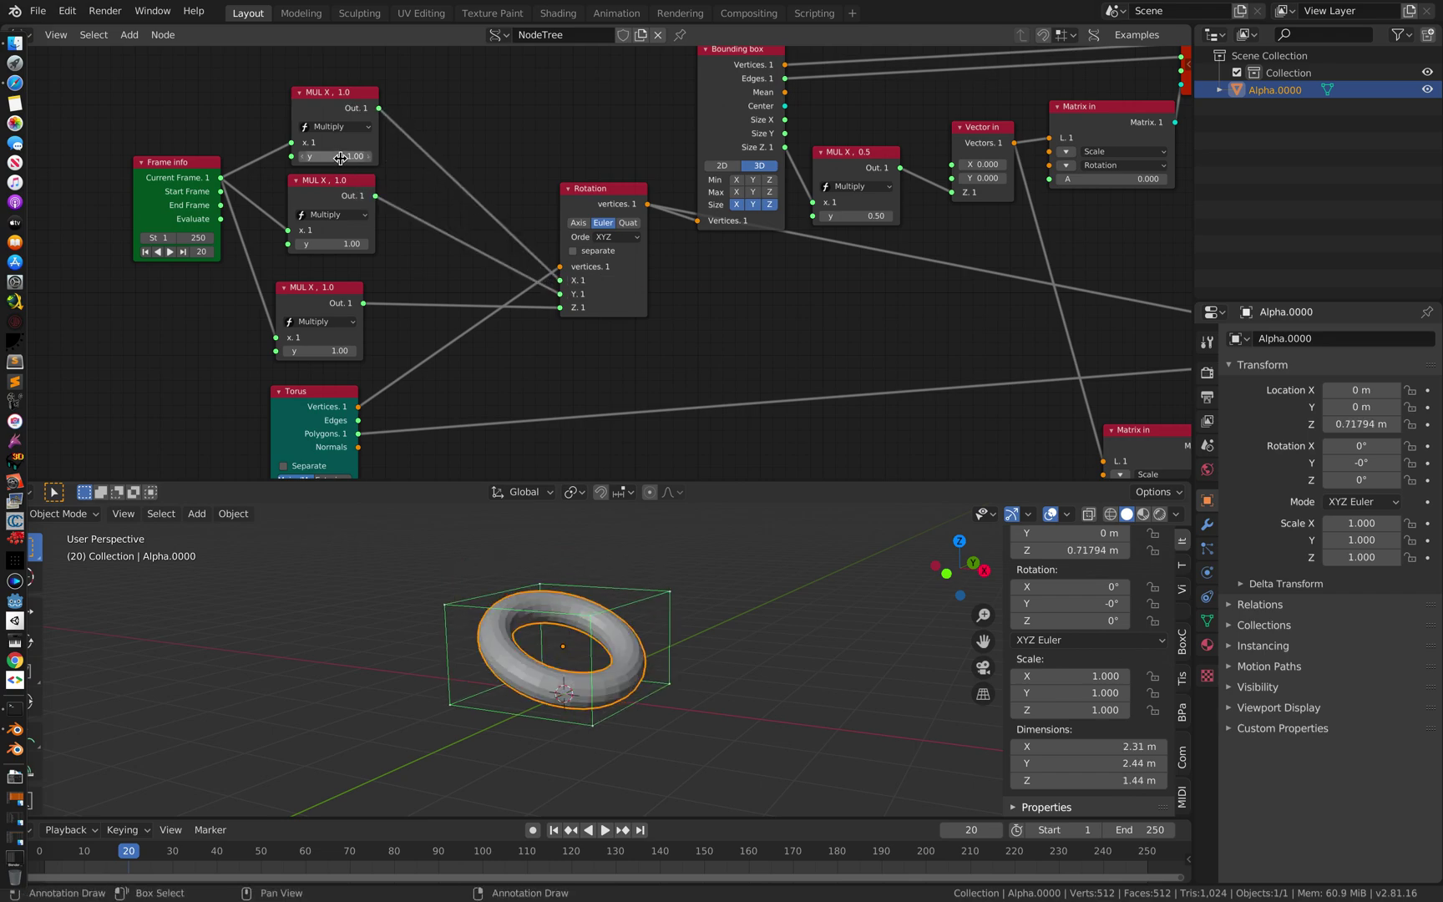
# - Set the three Multiply nodes' y values to 5.02, 2.92 and 0.82, move Frame info farther away, and save the file
pyautogui.moveTo(339, 158); pyautogui.dragTo(357, 158)
pyautogui.moveTo(340, 243); pyautogui.dragTo(348, 244)
pyautogui.moveTo(330, 350); pyautogui.dragTo(326, 349)
pyautogui.moveTo(371, 238); pyautogui.dragTo(507, 223, button='middle')
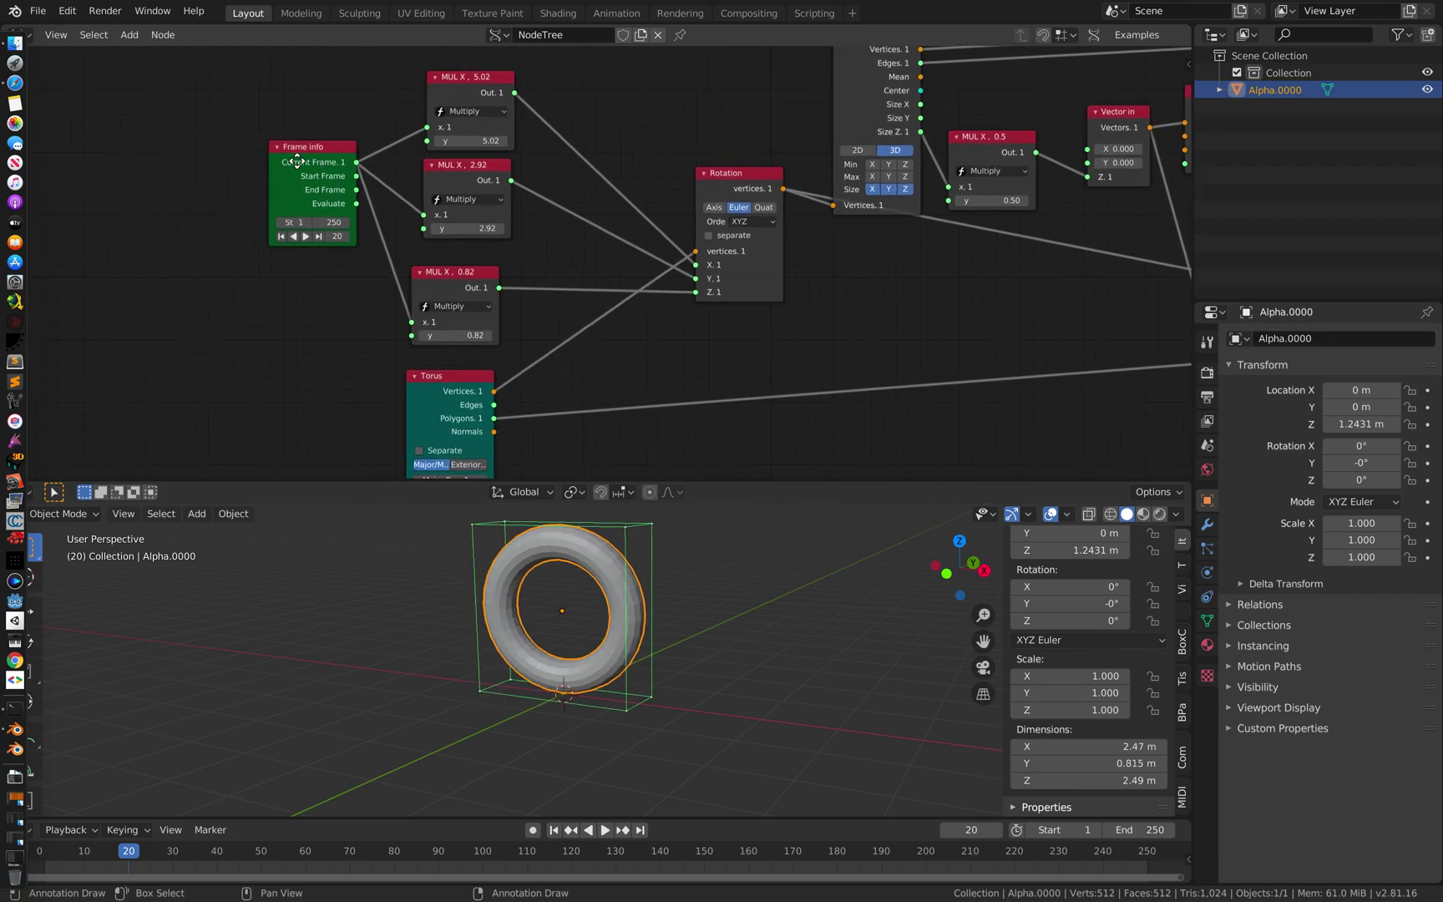
pyautogui.moveTo(294, 158); pyautogui.dragTo(130, 174)
pyautogui.hotkey('ctrl', 's')
# - Duplicate the X-rotation Multiply node into its incoming link and change the copy to Add with y 34.72
pyautogui.click(467, 82)
pyautogui.hotkey('shift', 'd')
pyautogui.click(328, 98)
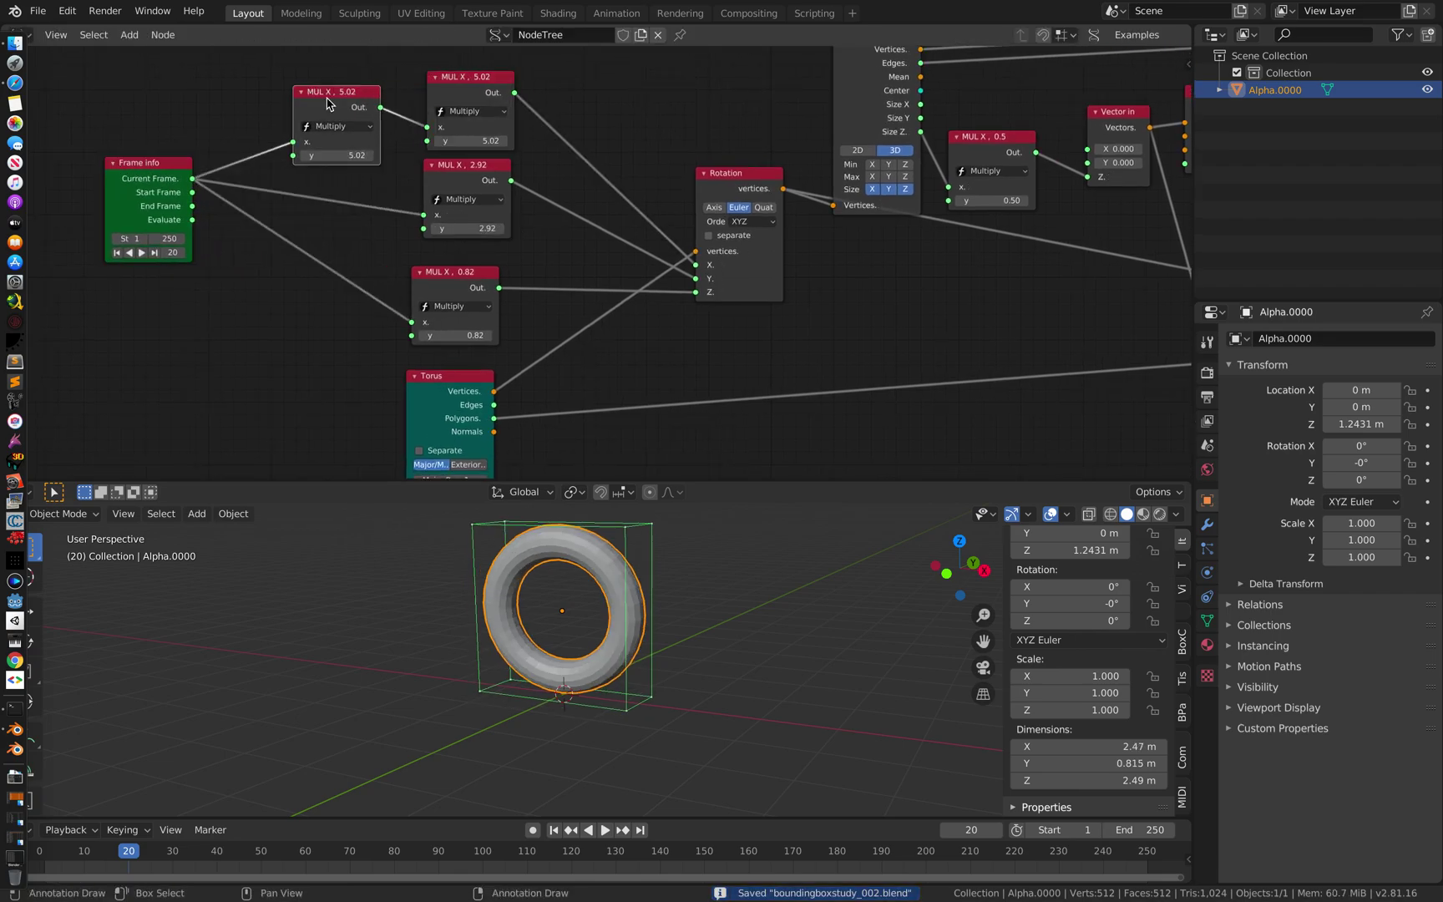
pyautogui.click(334, 127)
pyautogui.click(331, 140)
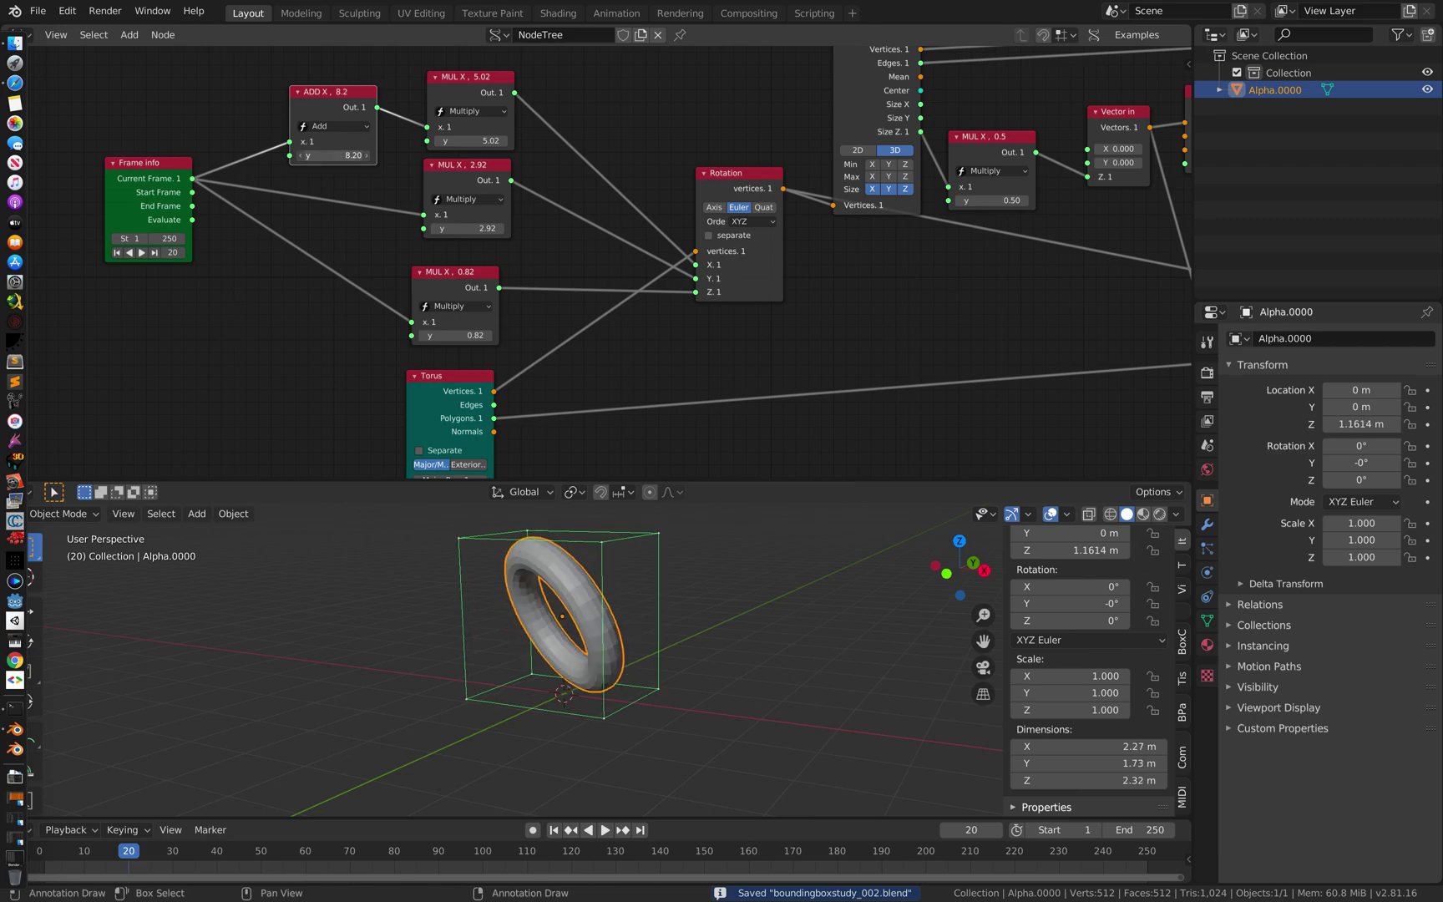
# - Duplicate the Add node into the Z-rotation Multiply's incoming link with y 48.58, and set that Multiply's y to 1.00
pyautogui.hotkey('shift', 'd')
pyautogui.click(291, 243)
pyautogui.moveTo(299, 299); pyautogui.dragTo(319, 299)
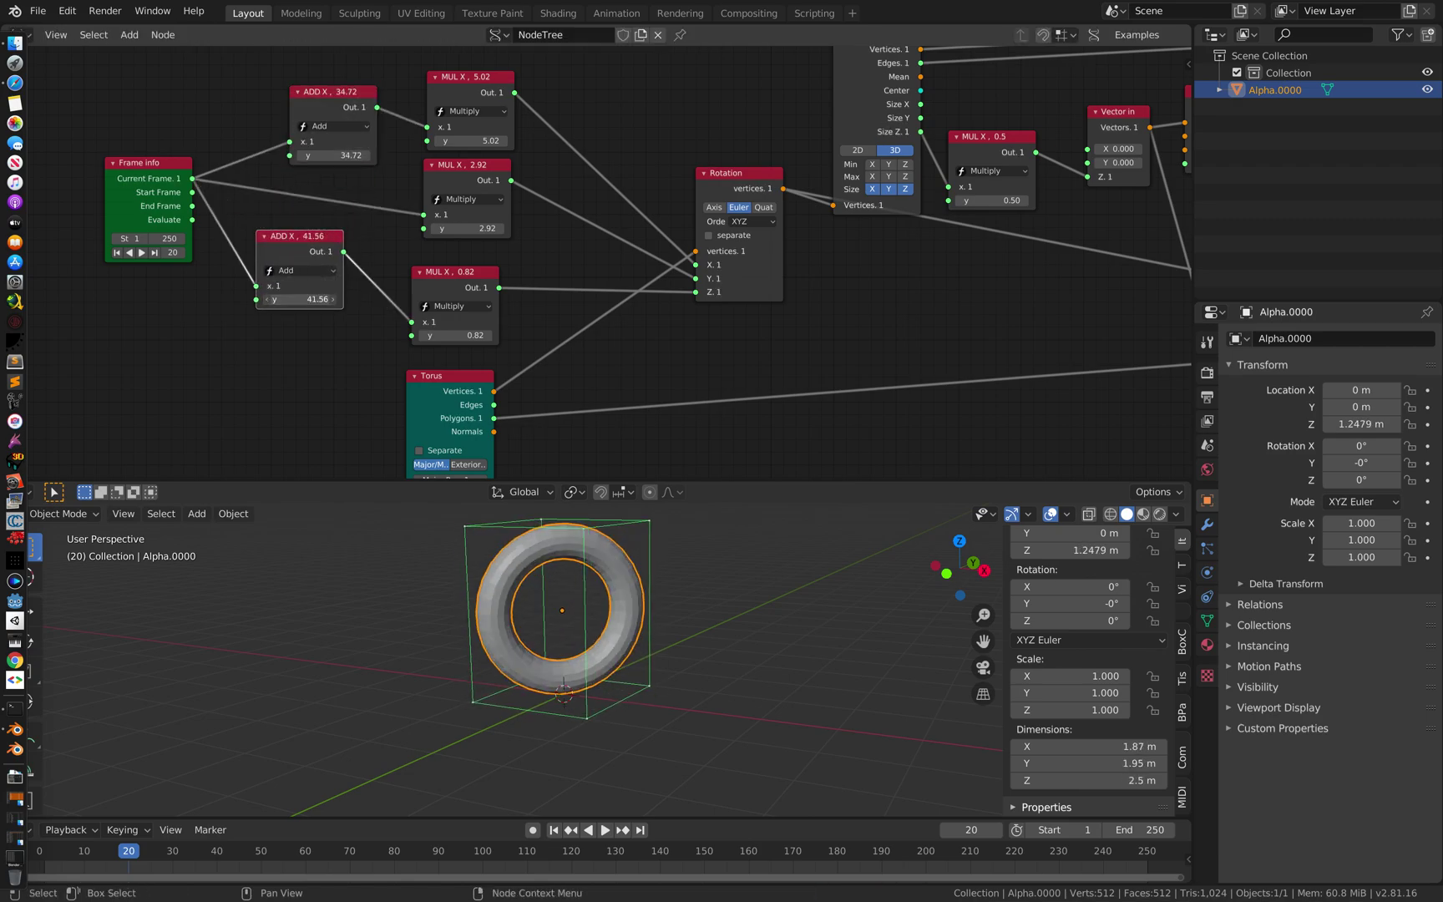
# - Play the animation and set the Y-rotation Multiply's y to 4.66 while watching the torus and its bounding box
pyautogui.press('space')
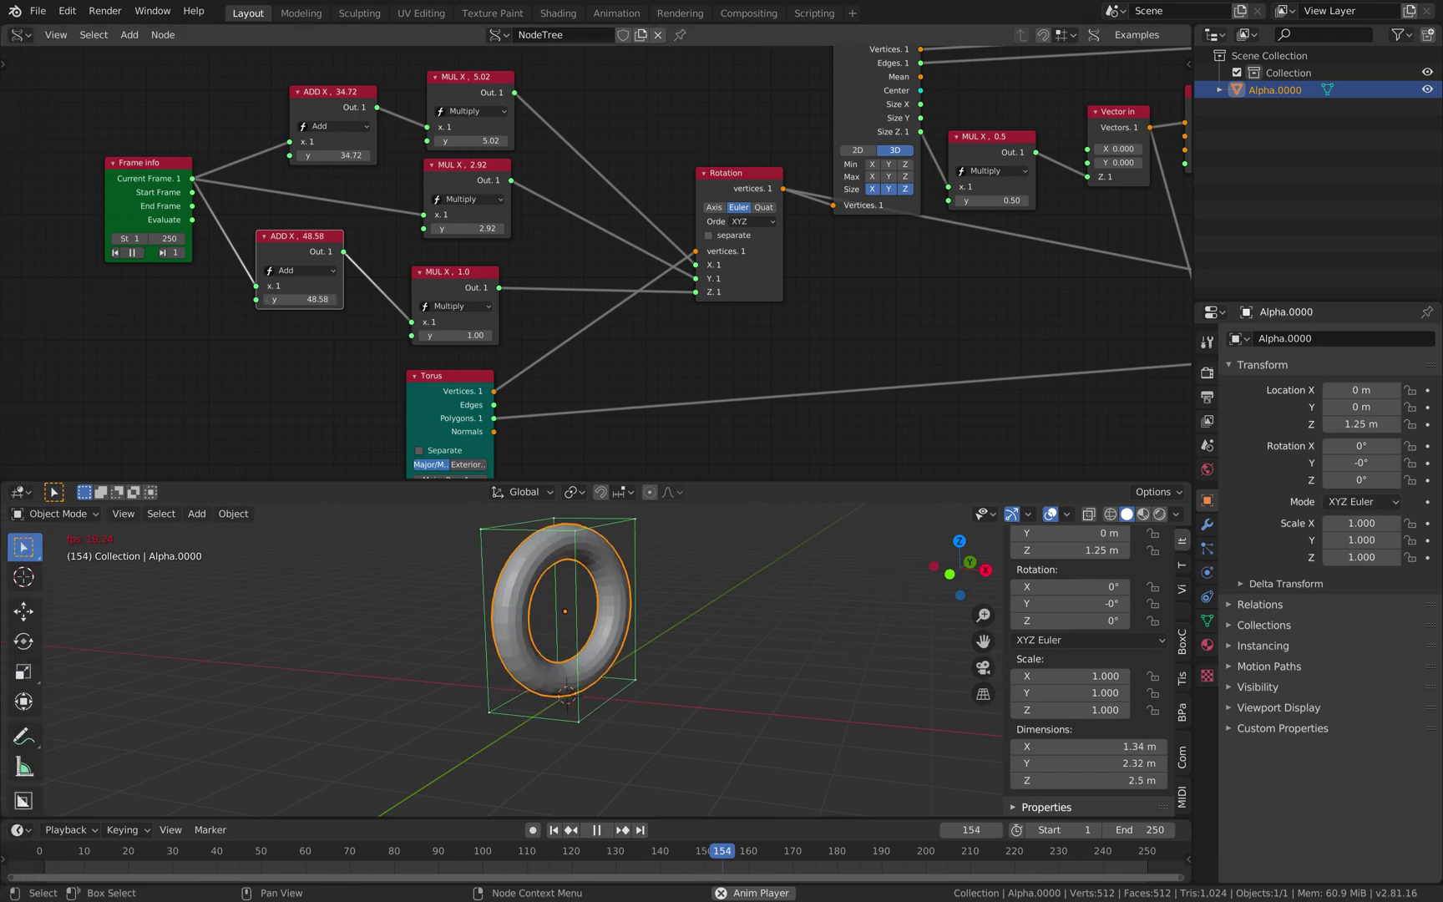
pyautogui.hotkey('ctrl', 'Up')
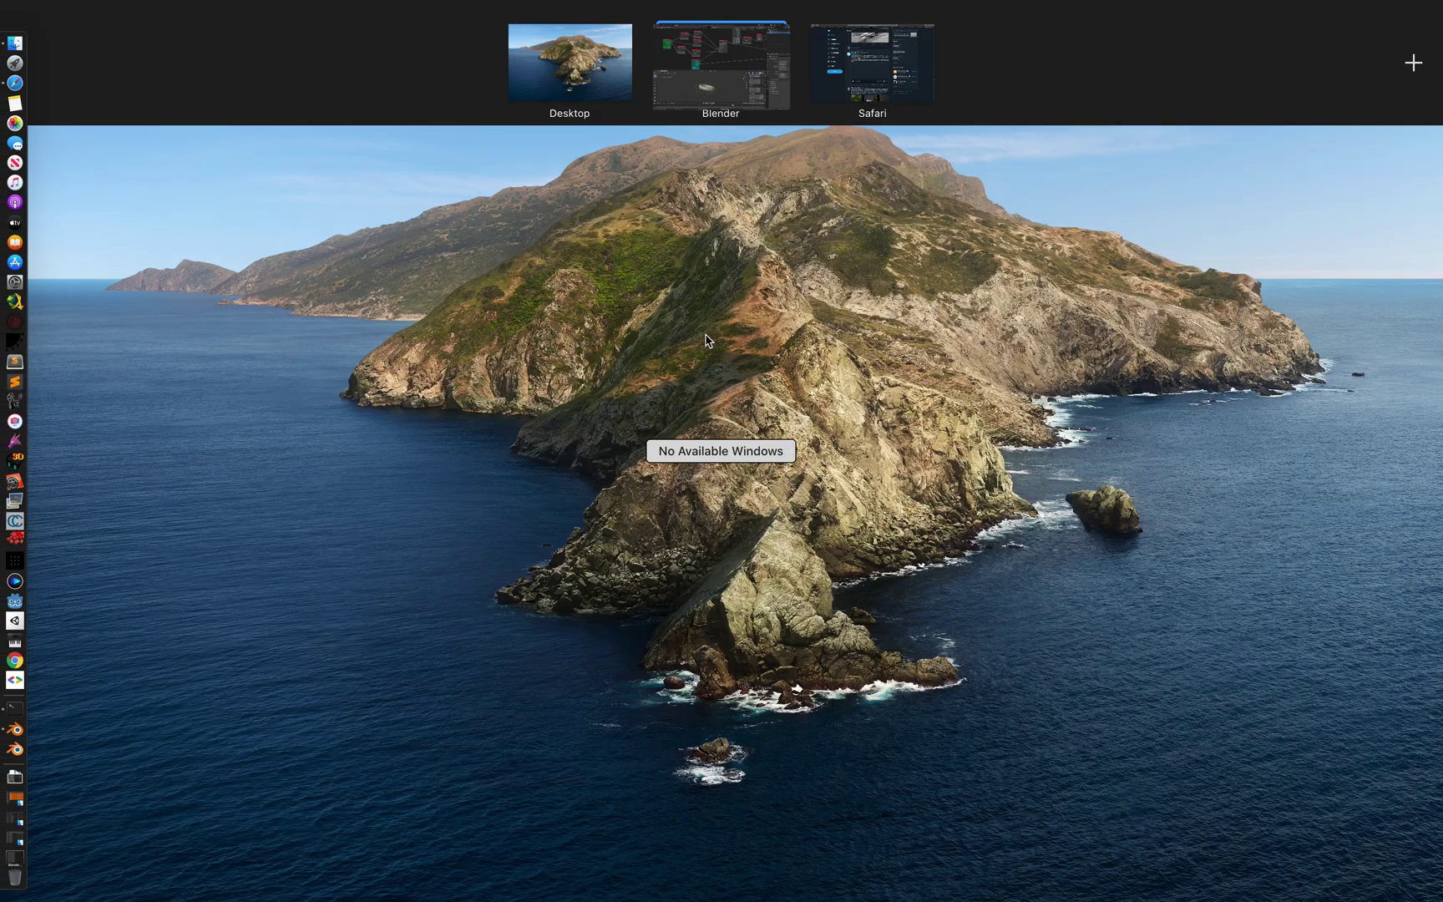
pyautogui.click(732, 63)
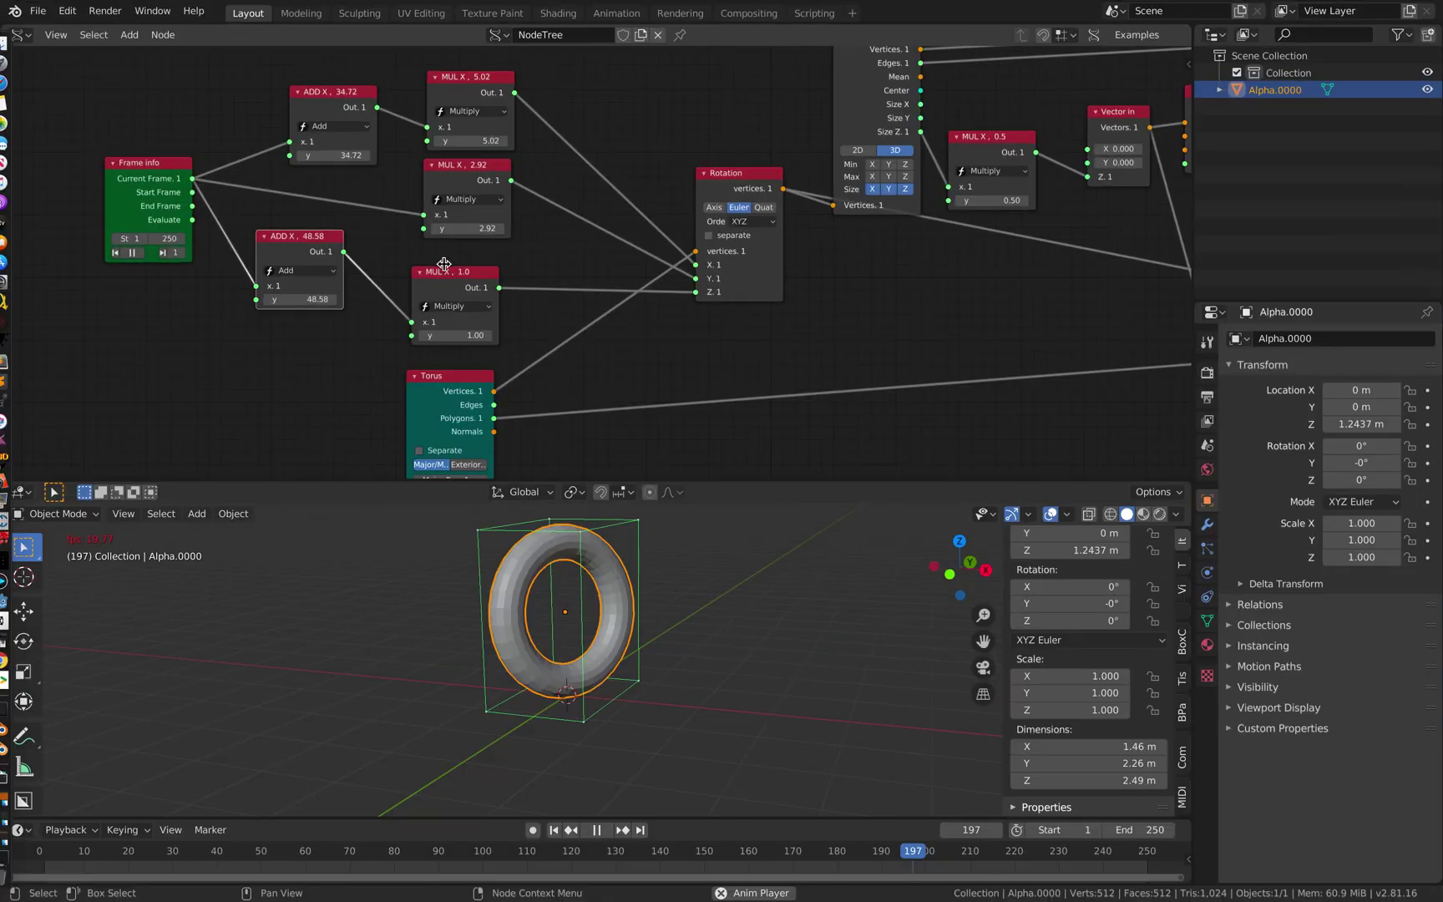
pyautogui.moveTo(691, 635); pyautogui.dragTo(726, 673, button='middle')
pyautogui.click(727, 667)
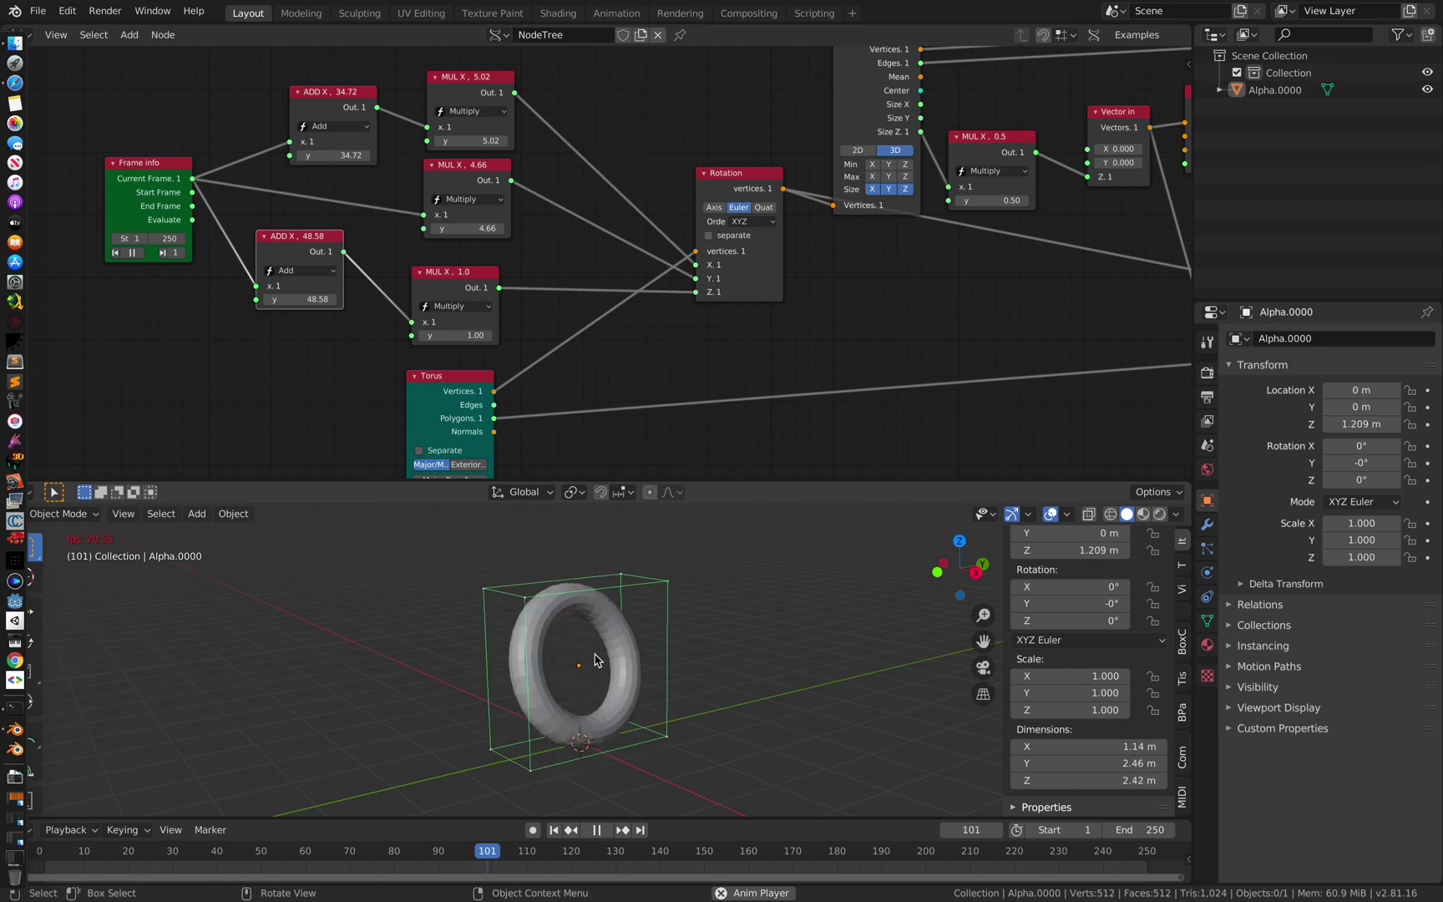
pyautogui.click(619, 664)
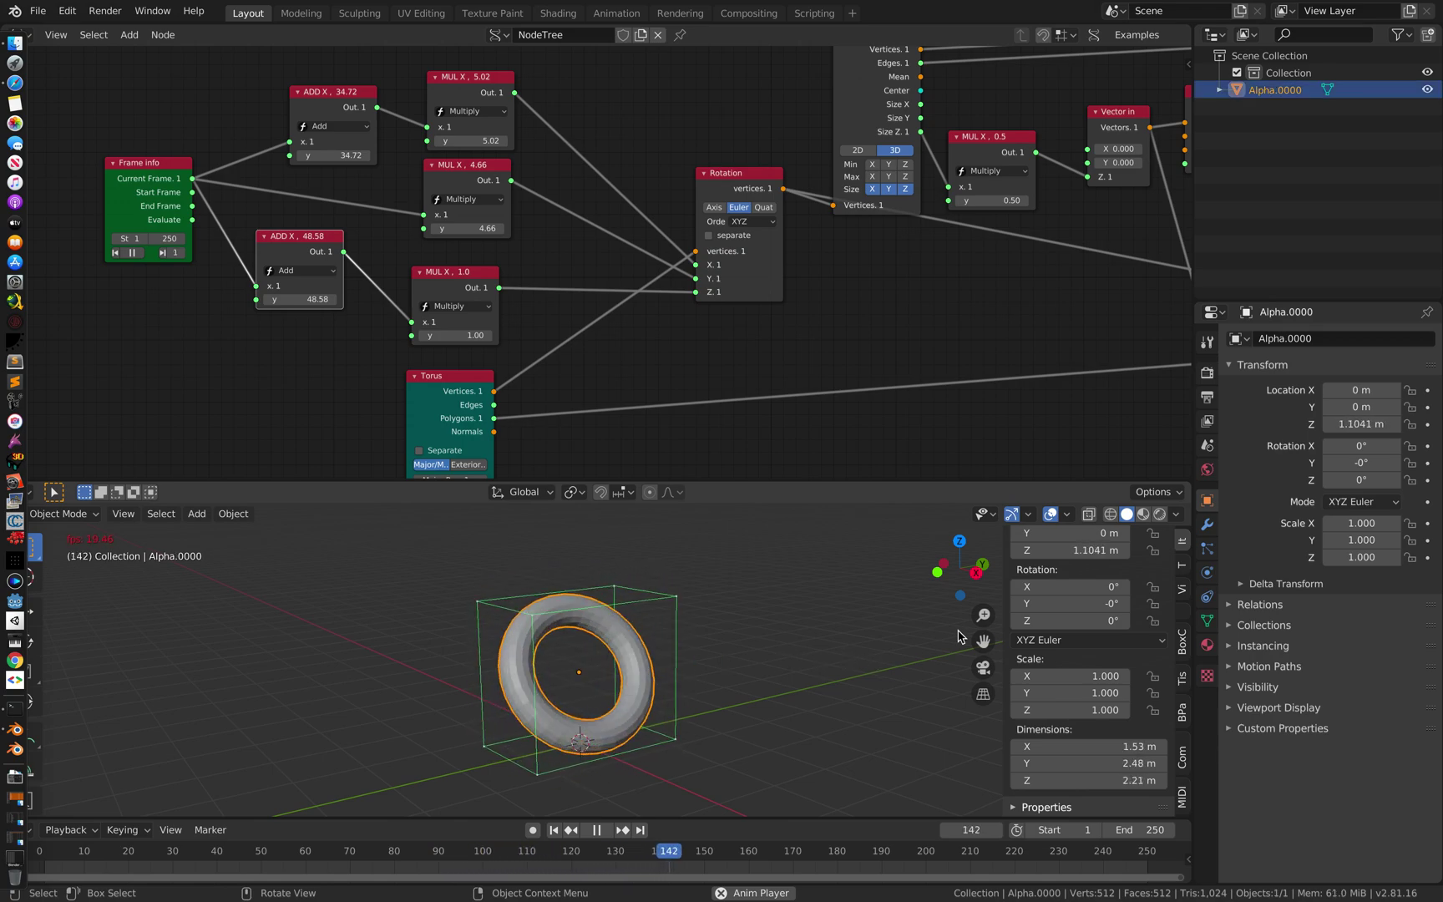
pyautogui.scroll(2, 1065, 645)
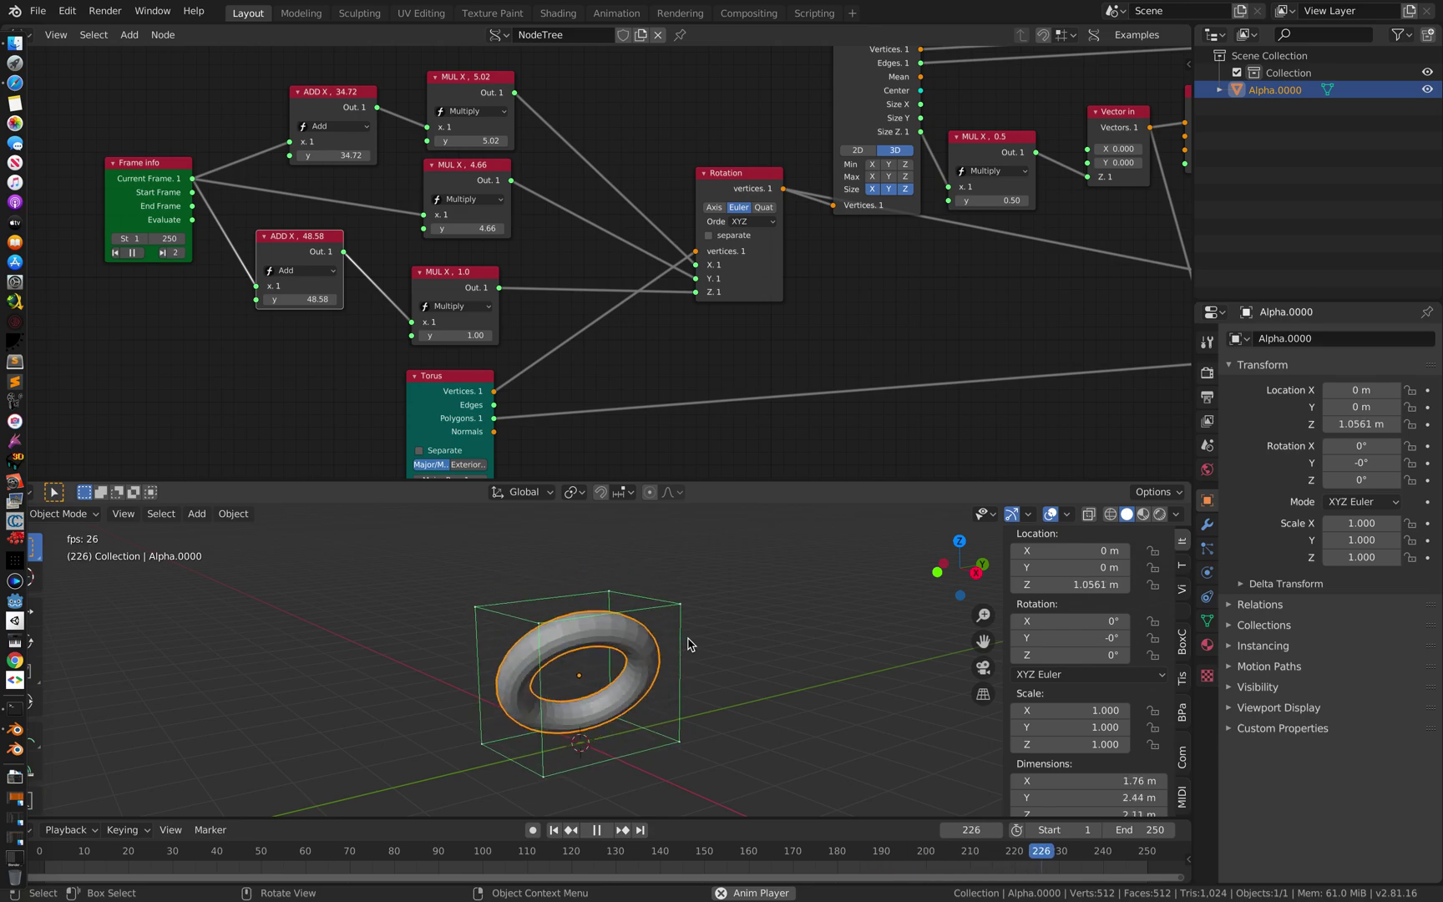
pyautogui.moveTo(756, 349); pyautogui.dragTo(673, 344, button='middle')
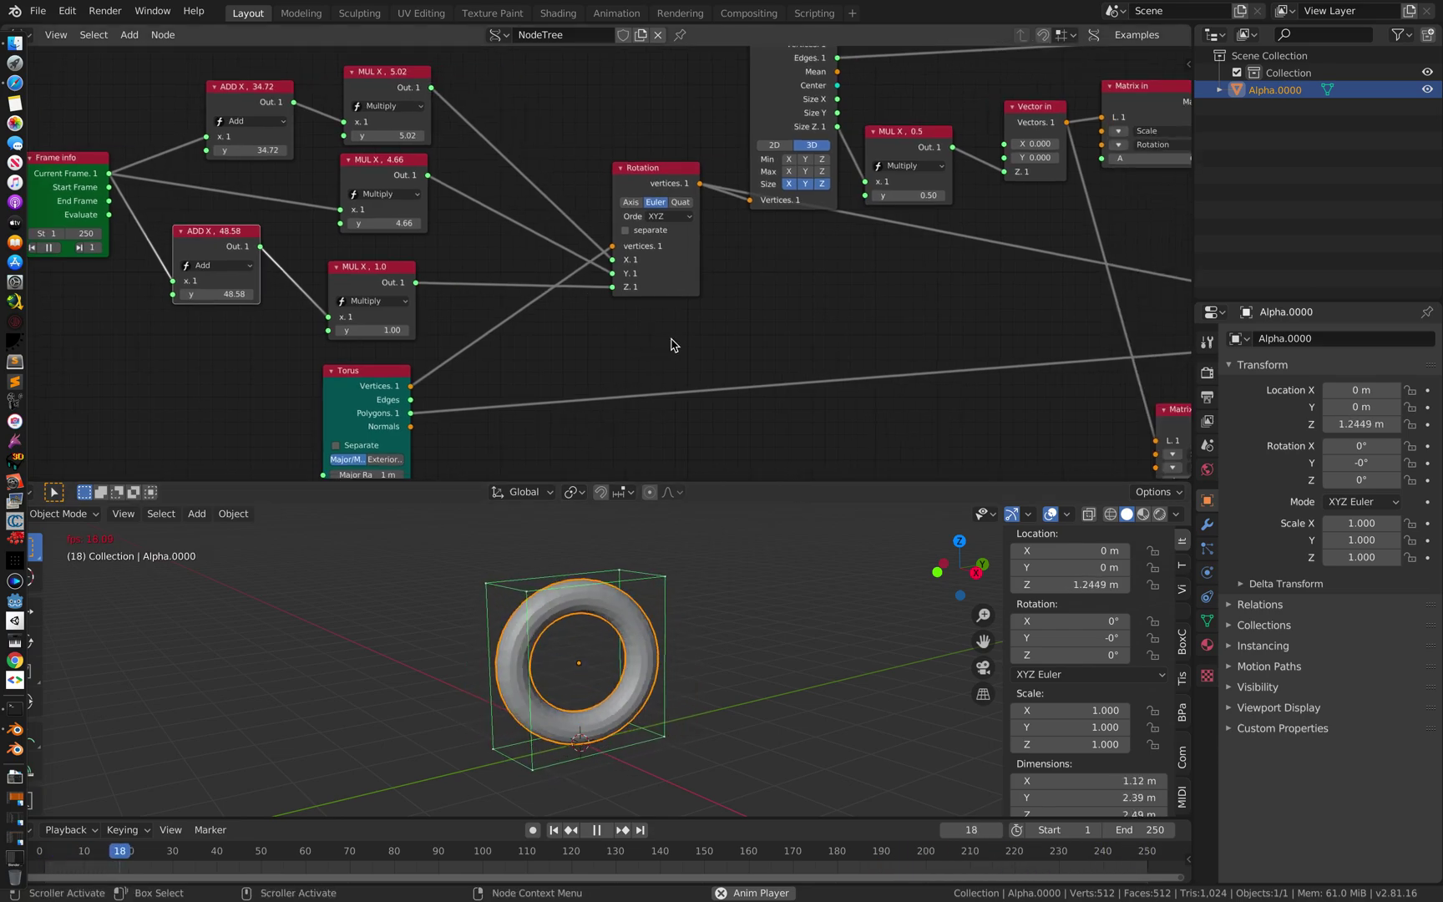
# - Save the blend file to the Desktop folder using Save As
pyautogui.click(38, 11)
pyautogui.click(37, 10)
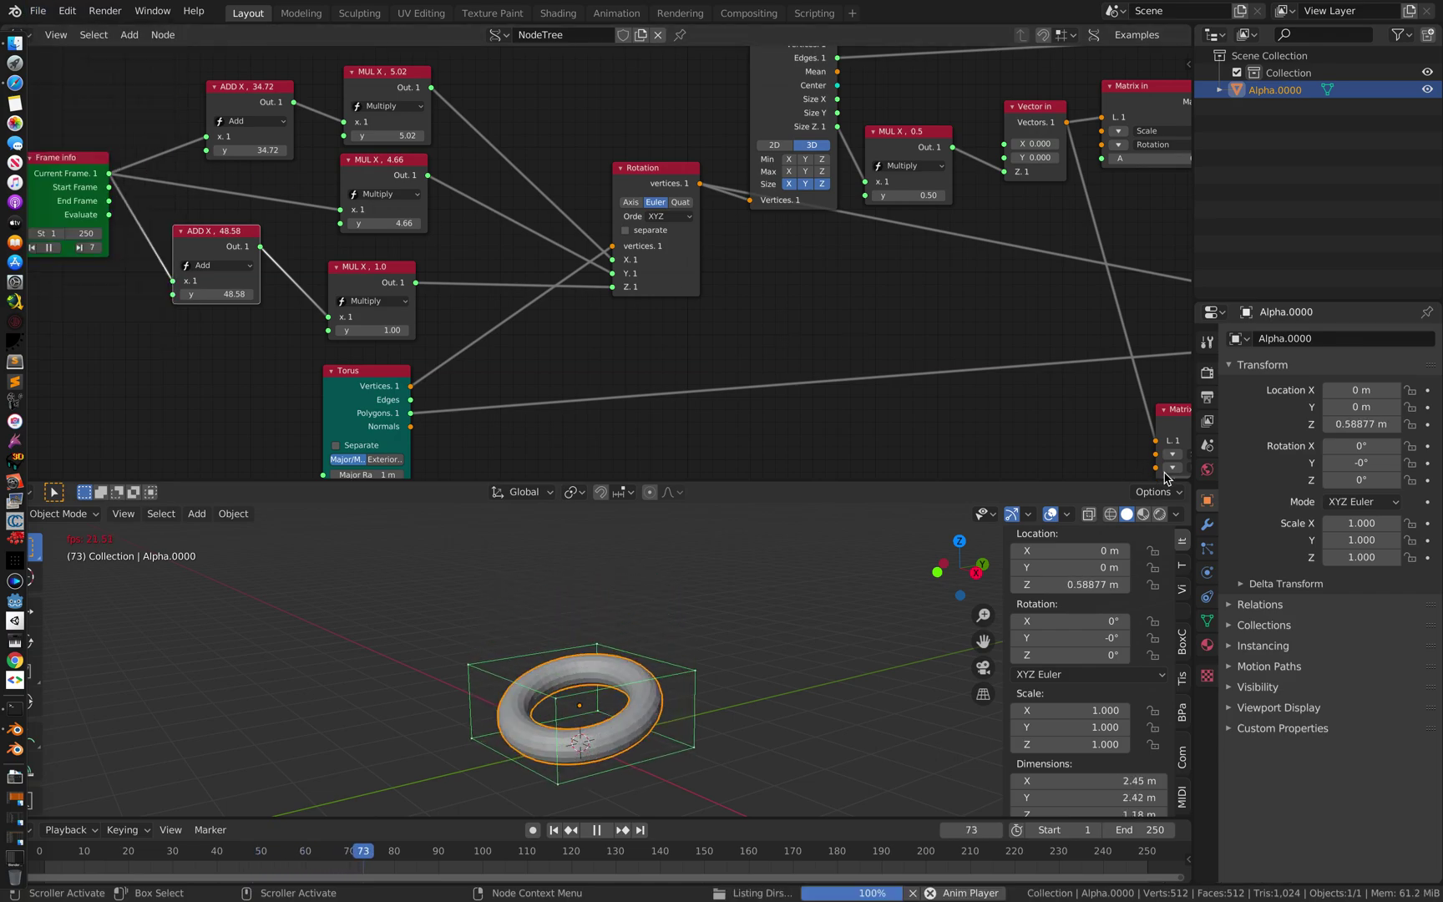
pyautogui.press('shift+super+s')
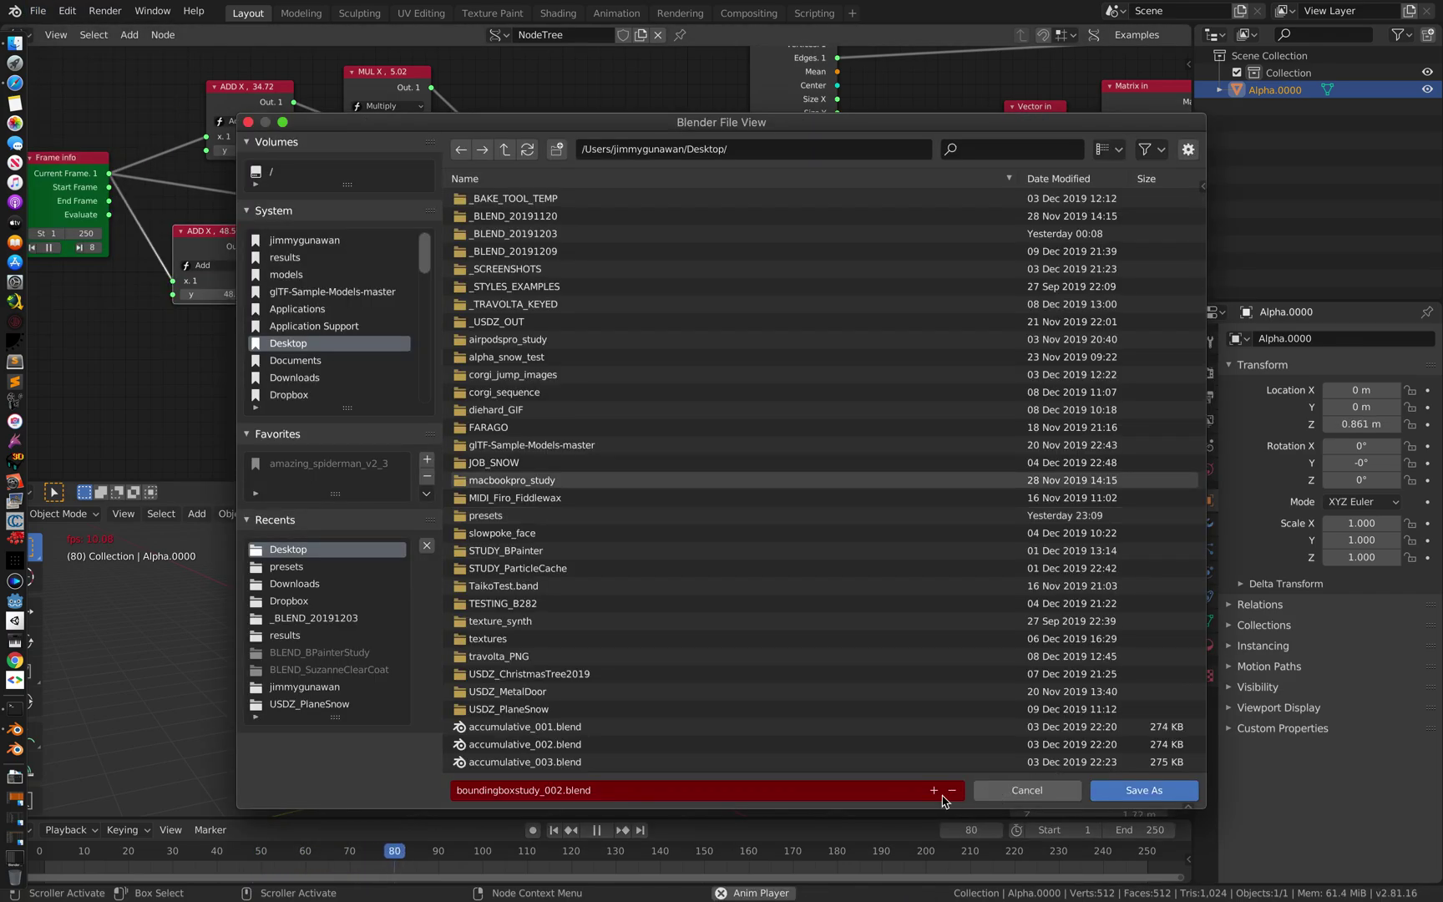
pyautogui.click(1144, 789)
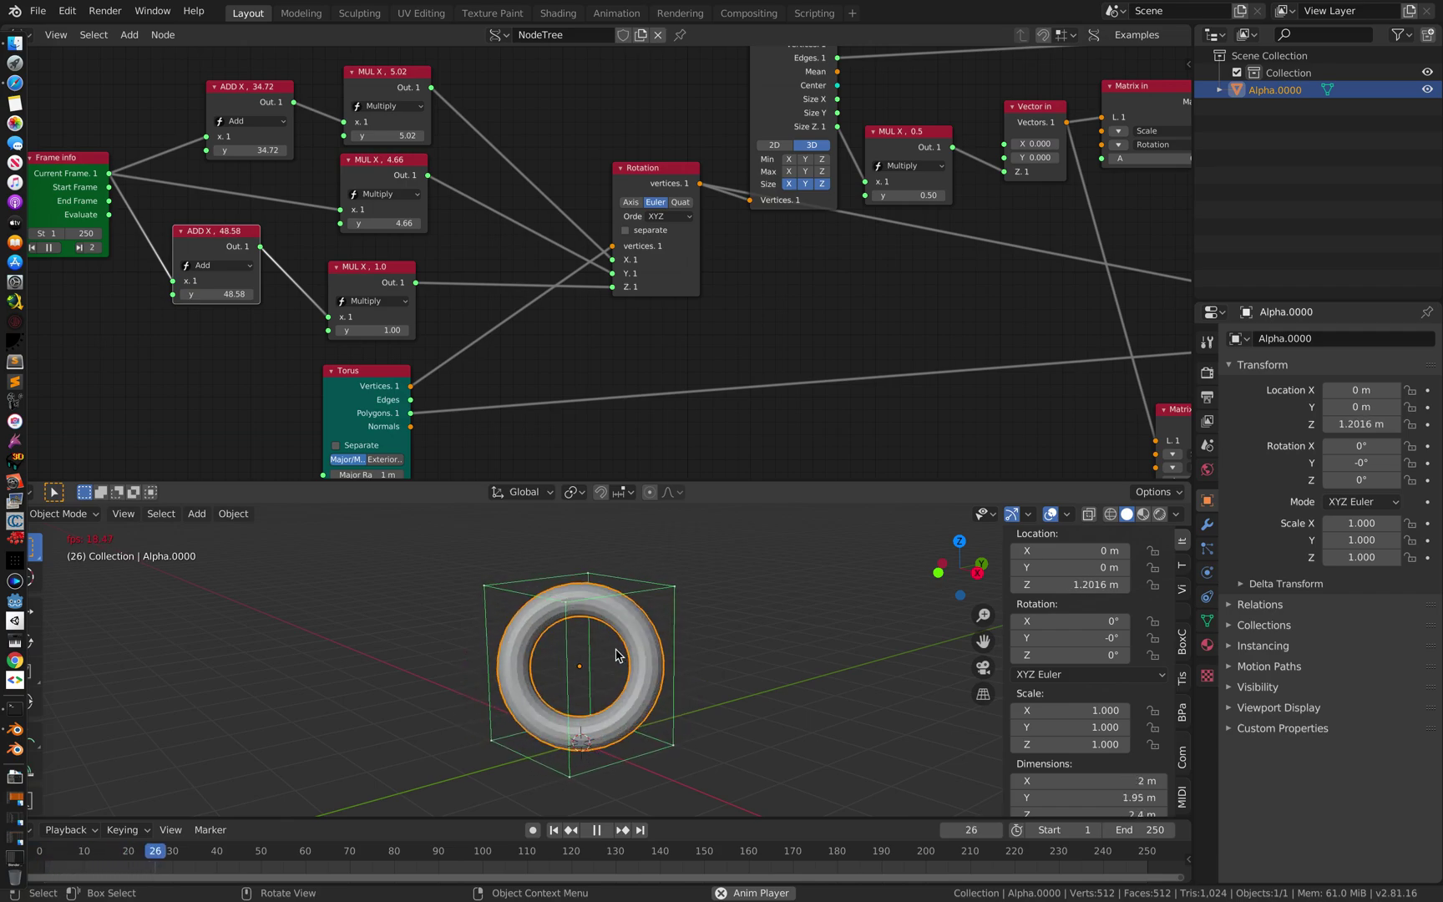
# - Stop the playback and deselect the torus, with the timeline area slightly enlarged
pyautogui.moveTo(734, 345); pyautogui.dragTo(574, 410, button='middle')
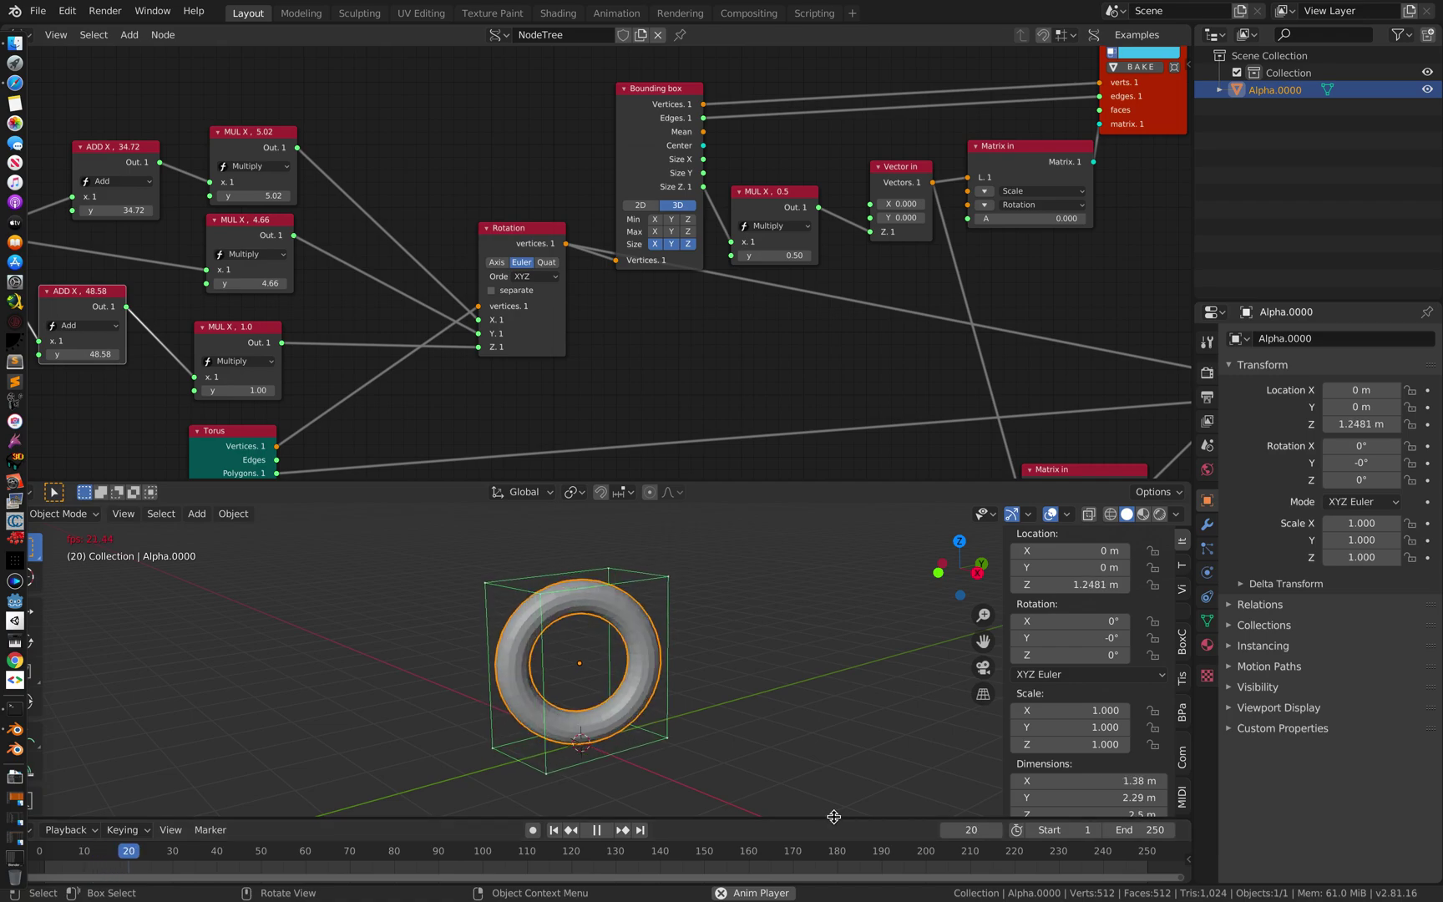
pyautogui.moveTo(835, 818); pyautogui.dragTo(834, 798)
pyautogui.press('space')
pyautogui.click(807, 706)
pyautogui.moveTo(765, 659); pyautogui.dragTo(769, 674, button='middle')
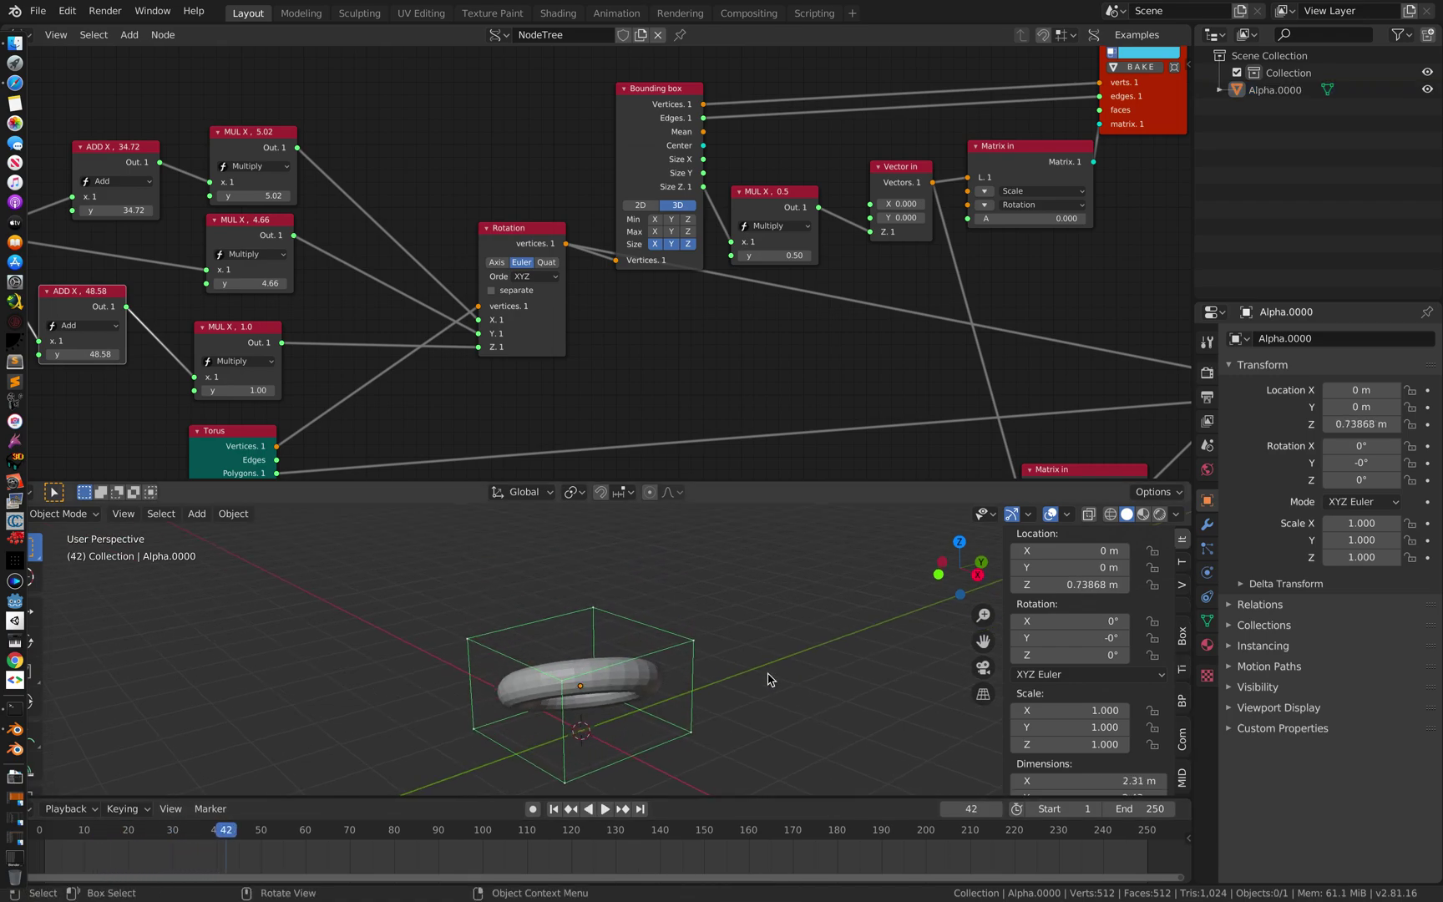
# - Save the blend file, then select the torus and scrub the timeline to frame 143
pyautogui.scroll(-3, 768, 675)
pyautogui.hotkey('ctrl', 's')
pyautogui.moveTo(638, 678); pyautogui.dragTo(646, 638, button='middle')
pyautogui.click(612, 665)
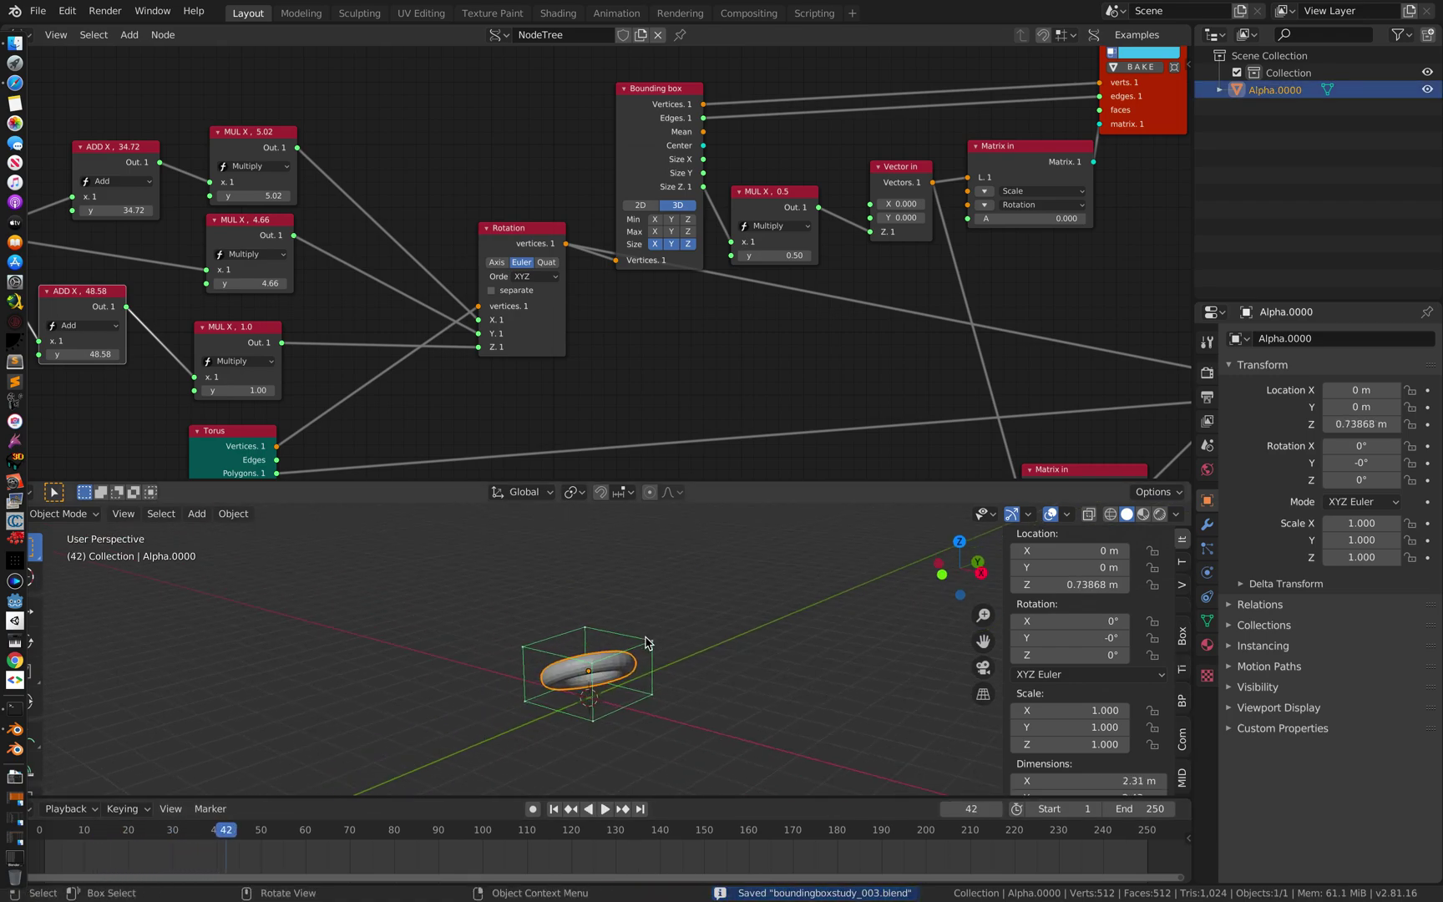
pyautogui.moveTo(485, 848); pyautogui.dragTo(673, 848)
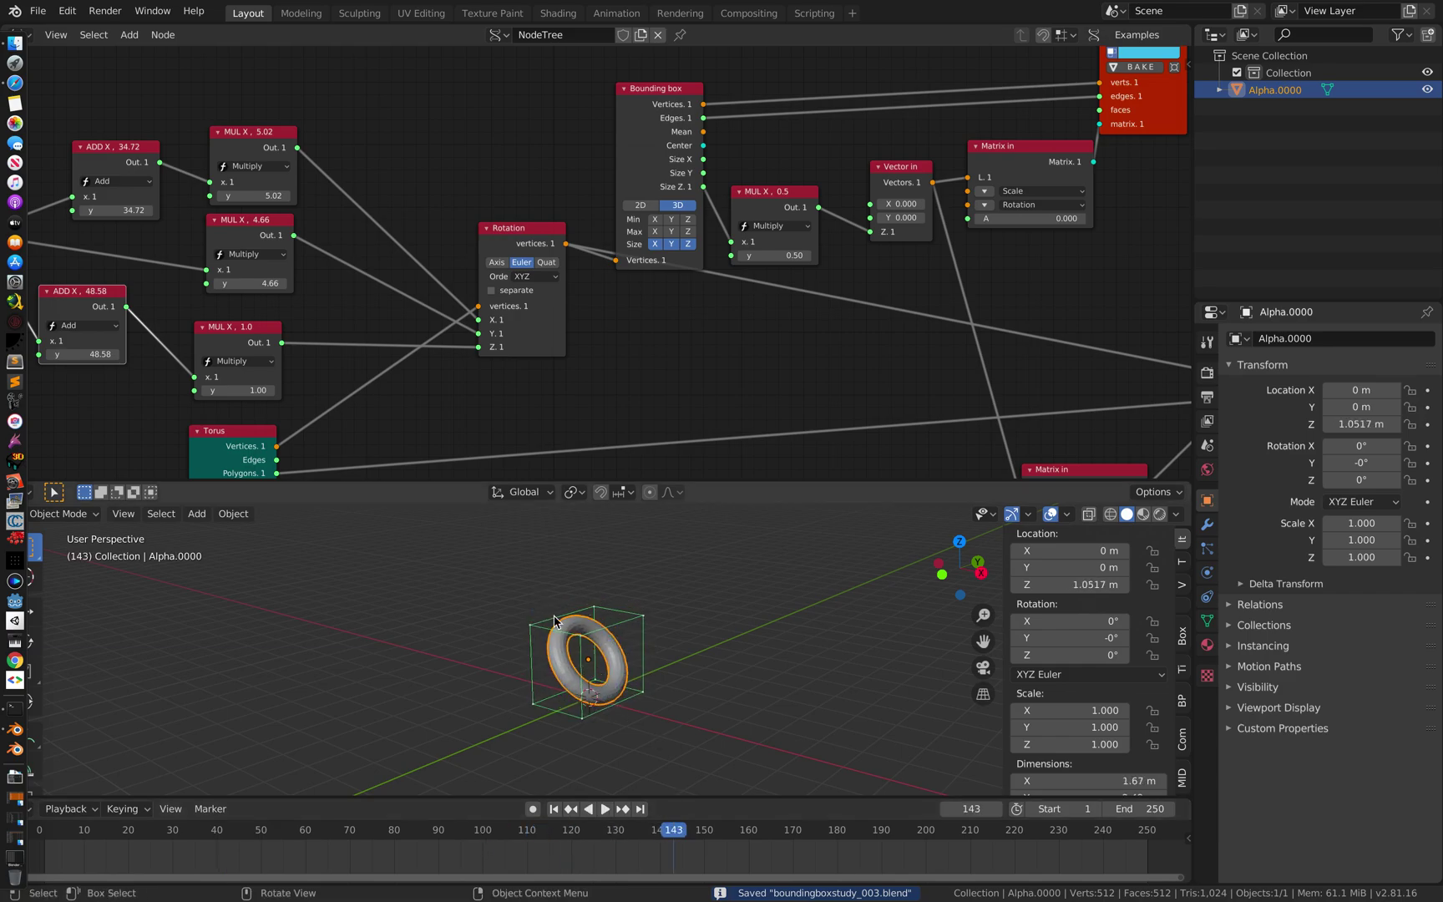
# - Move the Bounding box node slightly higher in the node tree and save the file
pyautogui.scroll(2, 555, 610)
pyautogui.moveTo(731, 366); pyautogui.dragTo(634, 361, button='middle')
pyautogui.moveTo(539, 154); pyautogui.dragTo(535, 103)
pyautogui.scroll(-3, 708, 356)
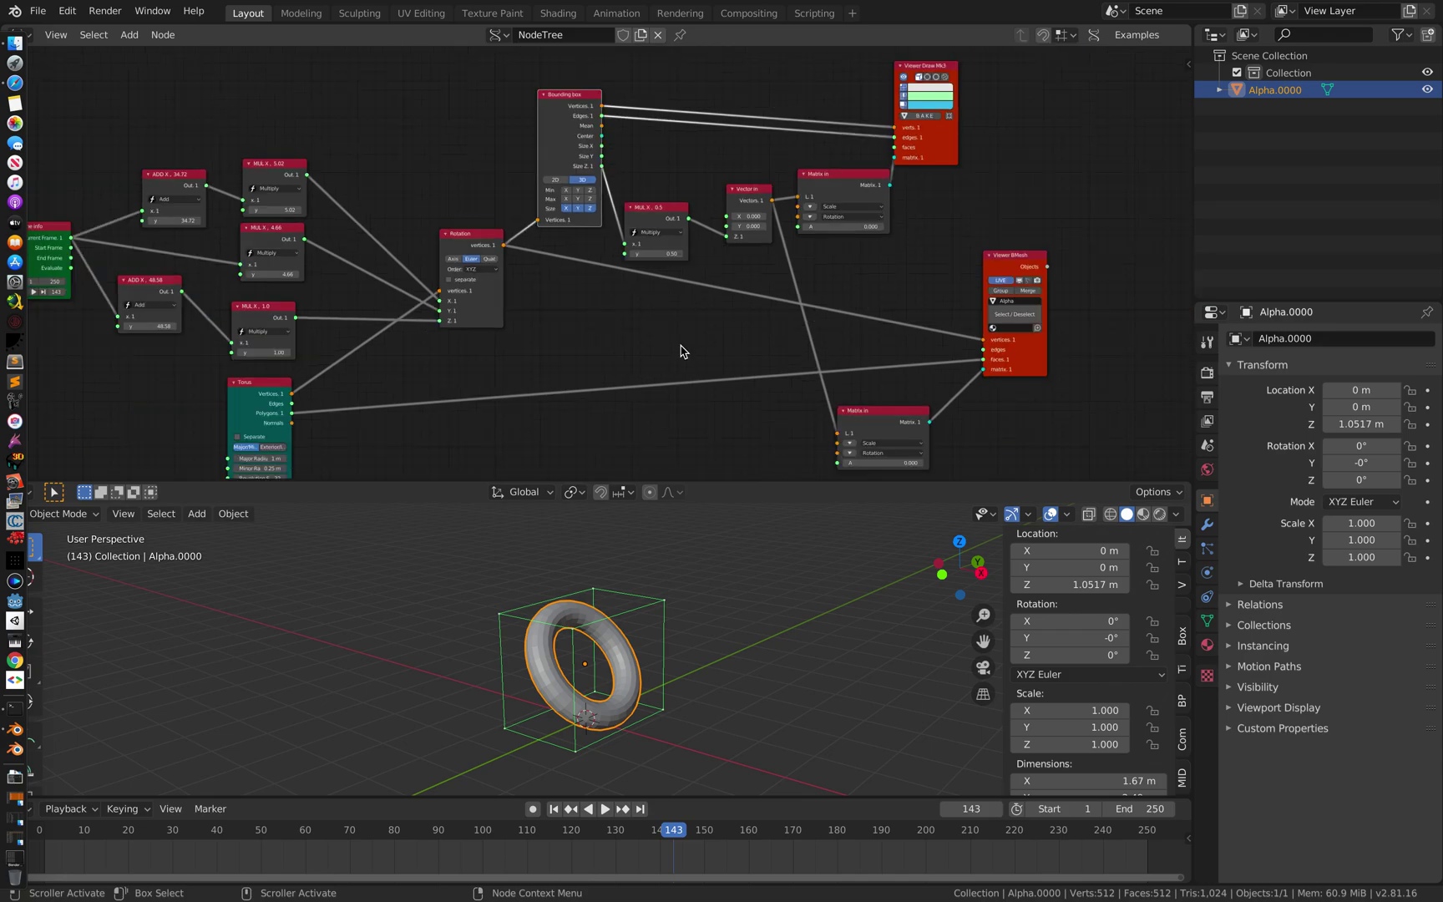
pyautogui.hotkey('ctrl', 's')
# - Duplicate the Viewer BMesh node into the free space beside it, and shift the Alpha viewer and its Matrix in node
pyautogui.keyDown('ctrl'); pyautogui.scroll(-3, 624, 297); pyautogui.keyUp('ctrl')
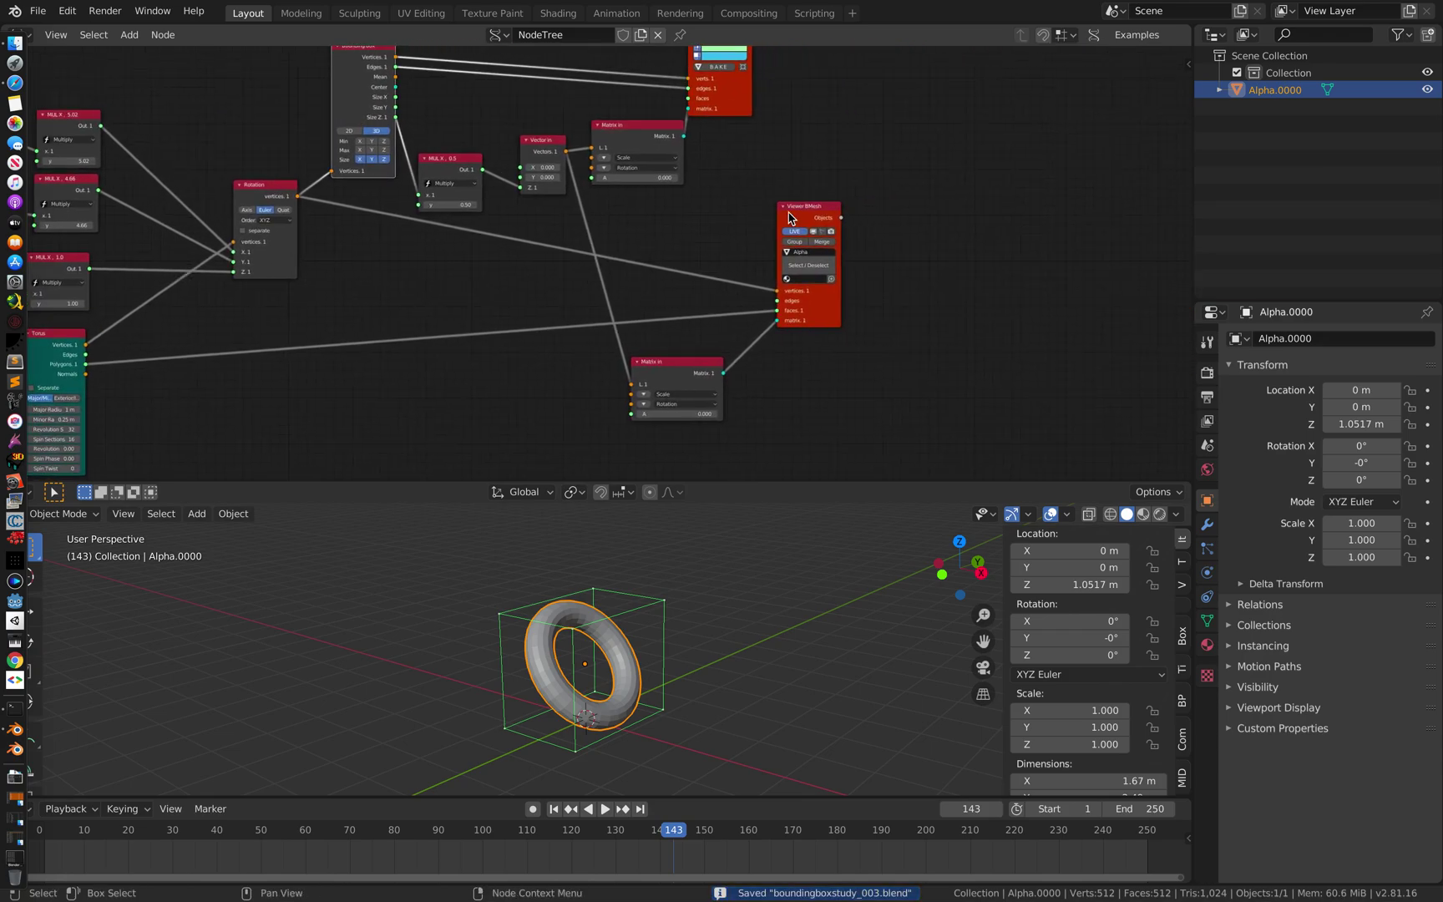
pyautogui.hotkey('shift', 'd')
pyautogui.click(973, 247)
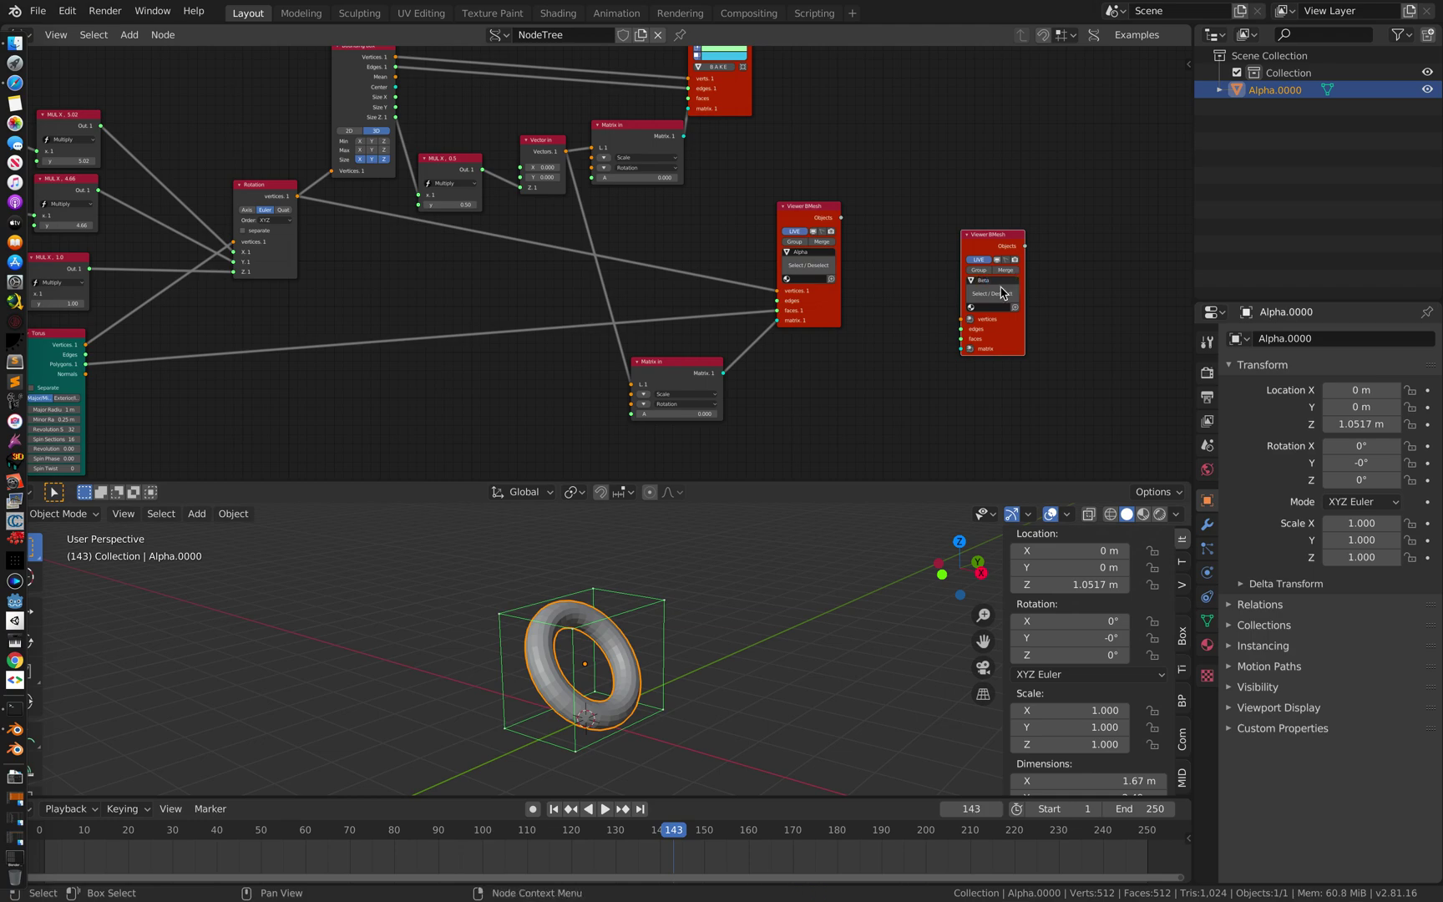
pyautogui.moveTo(827, 209); pyautogui.dragTo(810, 161)
pyautogui.moveTo(705, 361); pyautogui.dragTo(610, 348)
# - Connect the Torus node's Vertices and Polygons to the Beta viewer's vertices and faces, and hide Alpha.0000 in the viewport
pyautogui.moveTo(537, 228); pyautogui.dragTo(683, 231, button='middle')
pyautogui.moveTo(207, 355); pyautogui.dragTo(263, 355)
pyautogui.moveTo(470, 348); pyautogui.dragTo(405, 354, button='middle')
pyautogui.hotkey('ctrl', 's')
pyautogui.moveTo(235, 347)
pyautogui.mouseDown()
pyautogui.moveTo(709, 309)
pyautogui.moveTo(1030, 324)
pyautogui.moveTo(1061, 351)
pyautogui.moveTo(234, 367)
pyautogui.mouseUp()
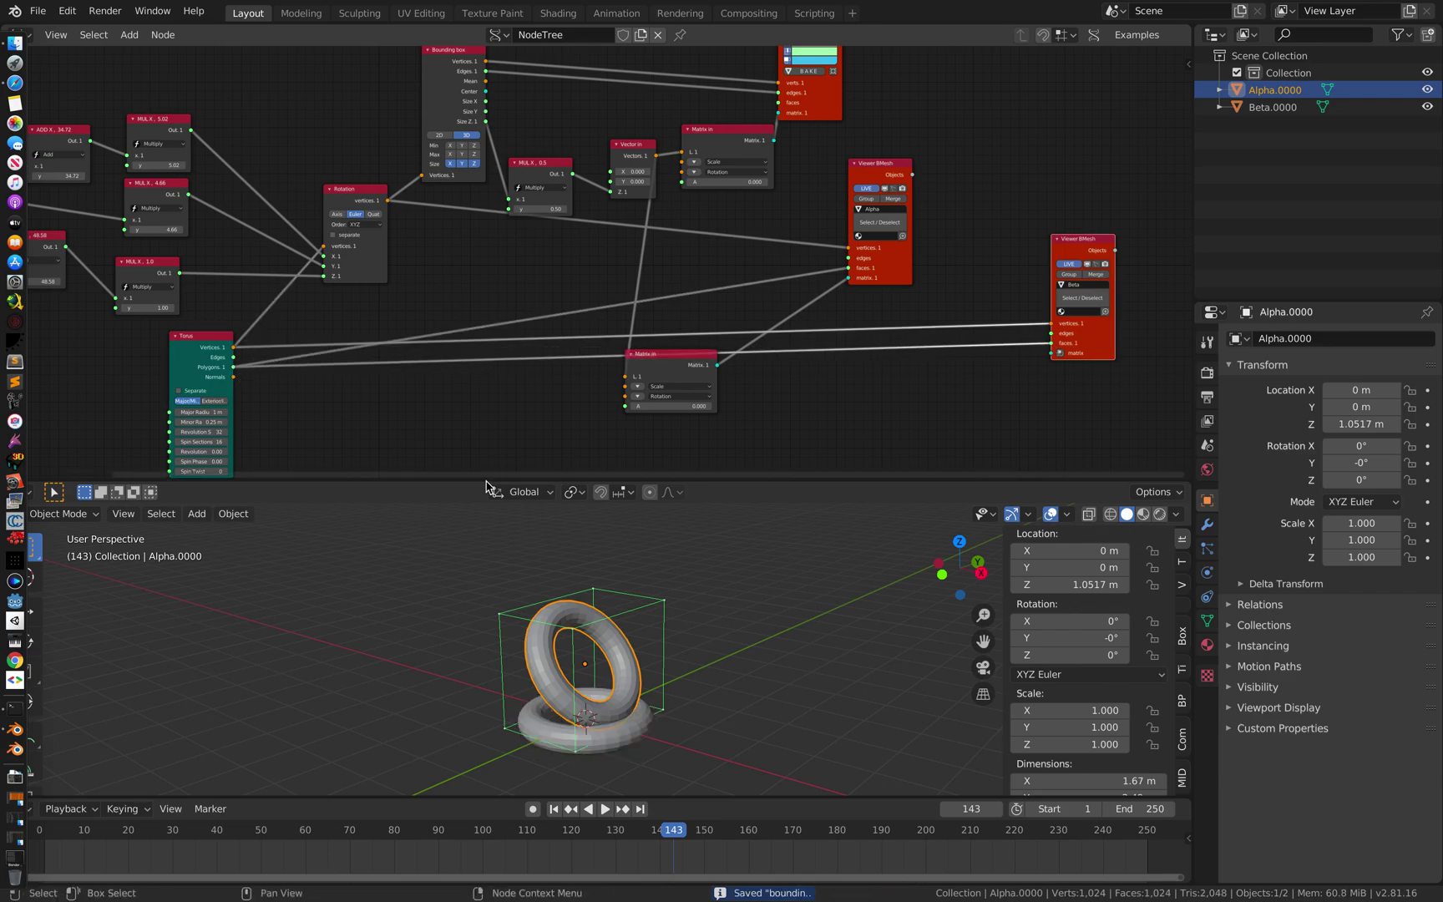
pyautogui.click(1427, 90)
pyautogui.hotkey('ctrl', 's')
# - Duplicate the Matrix in node, feed its L input from Vector in, and connect its Matrix output to the Beta viewer's matrix
pyautogui.moveTo(787, 312); pyautogui.dragTo(696, 215, button='middle')
pyautogui.moveTo(592, 258); pyautogui.dragTo(698, 294)
pyautogui.hotkey('shift', 'd')
pyautogui.click(904, 309)
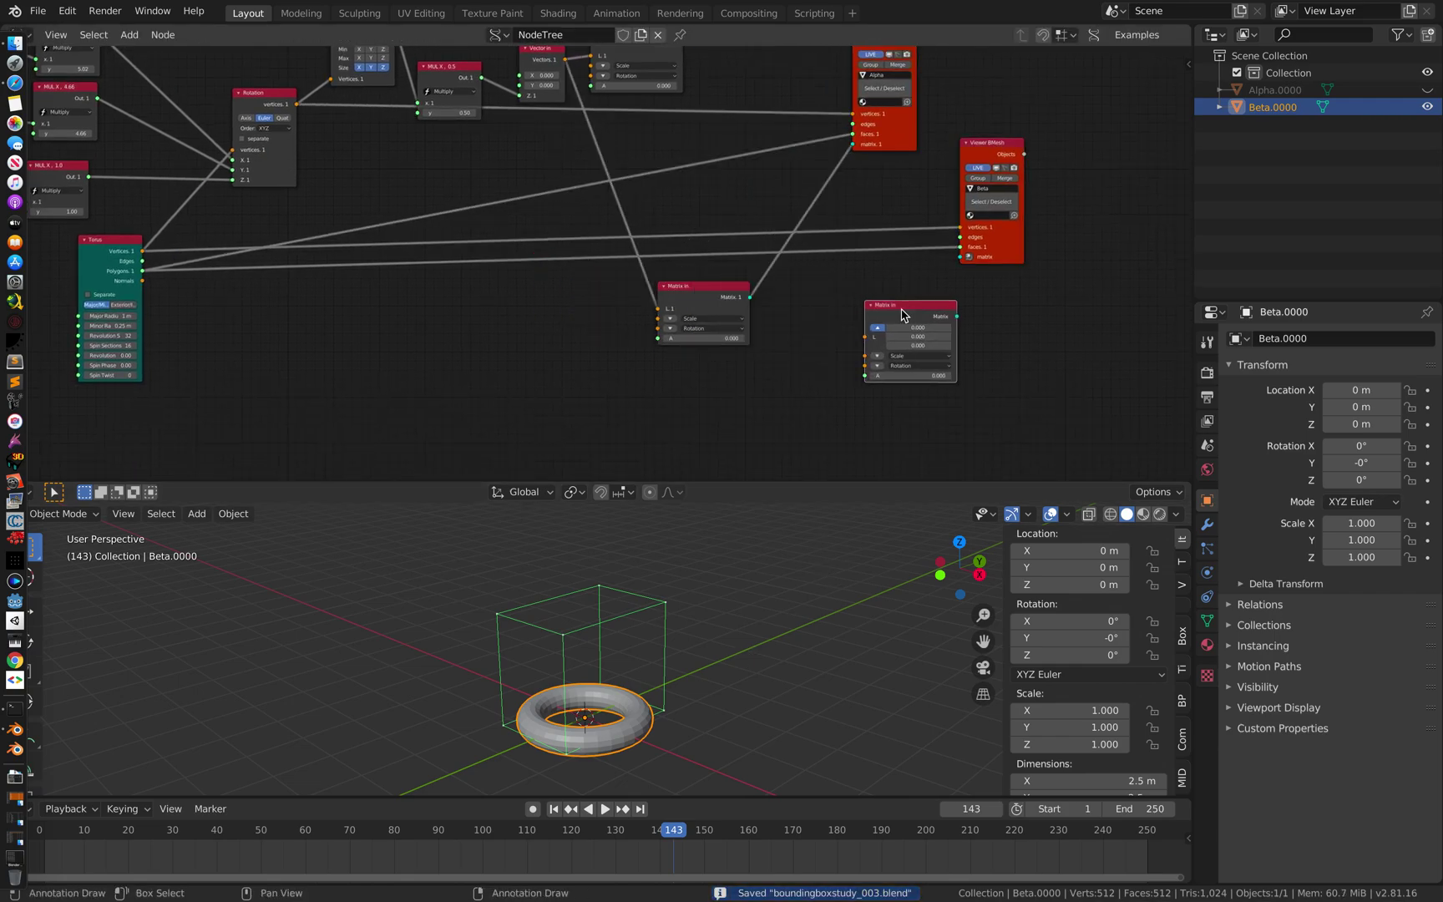
pyautogui.moveTo(903, 309); pyautogui.dragTo(891, 336, button='middle')
pyautogui.moveTo(552, 88); pyautogui.dragTo(899, 336)
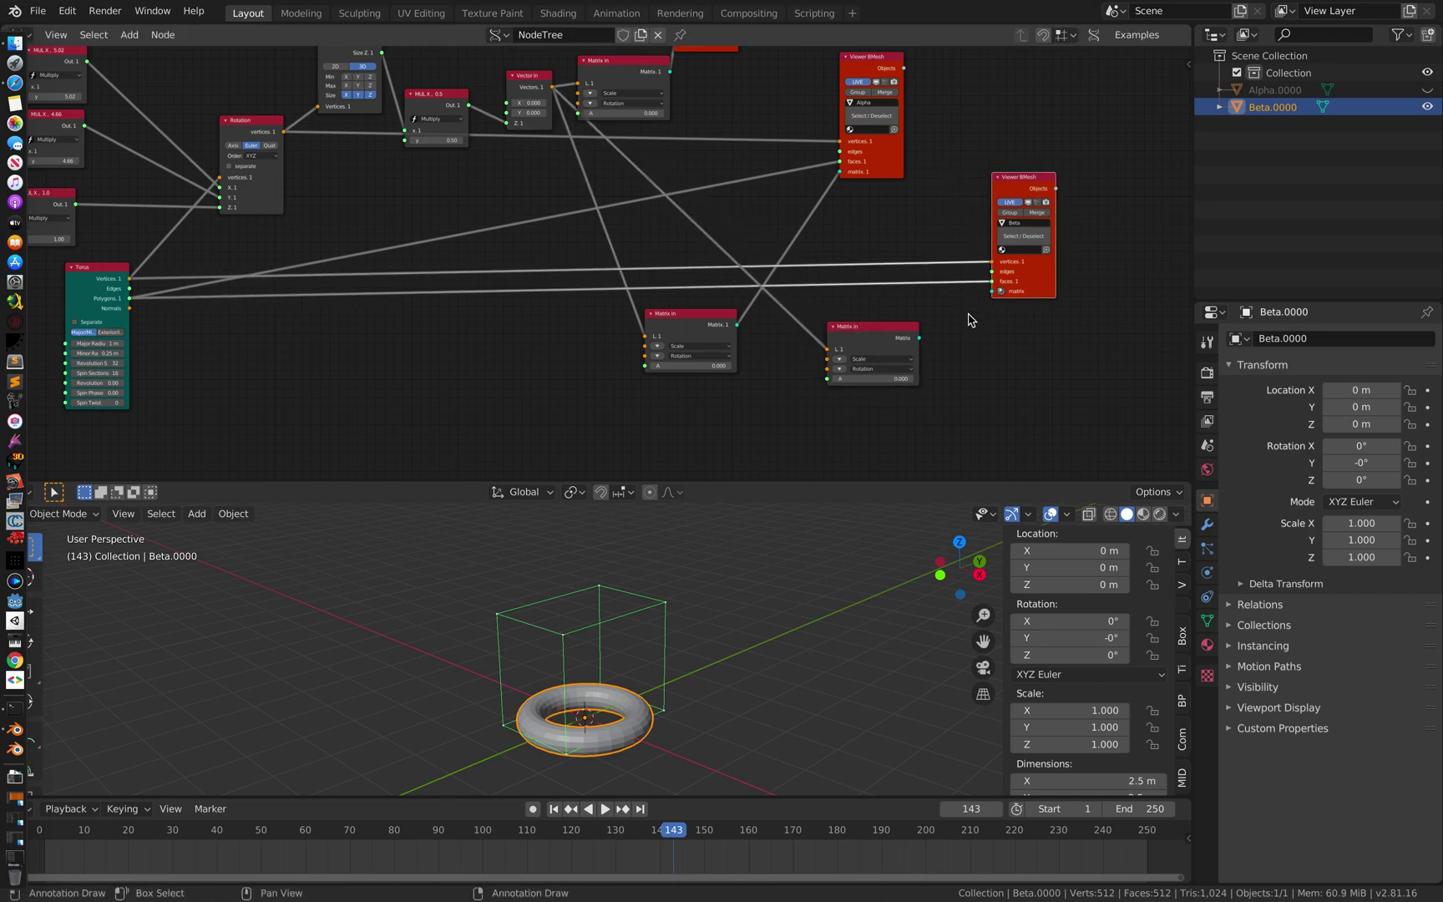
pyautogui.scroll(1, 969, 351)
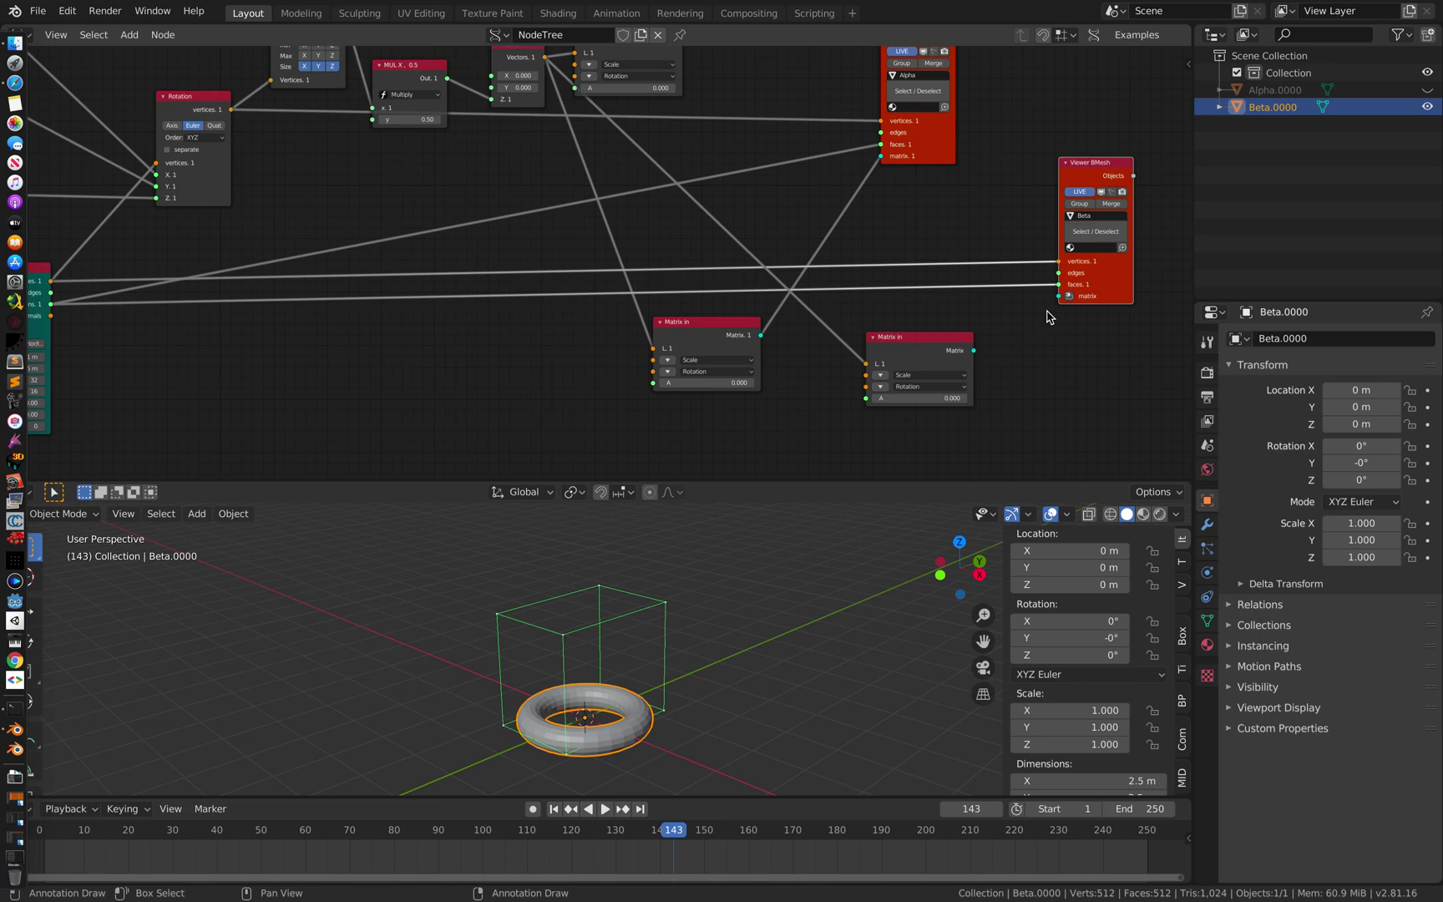
pyautogui.moveTo(974, 351); pyautogui.dragTo(1061, 296)
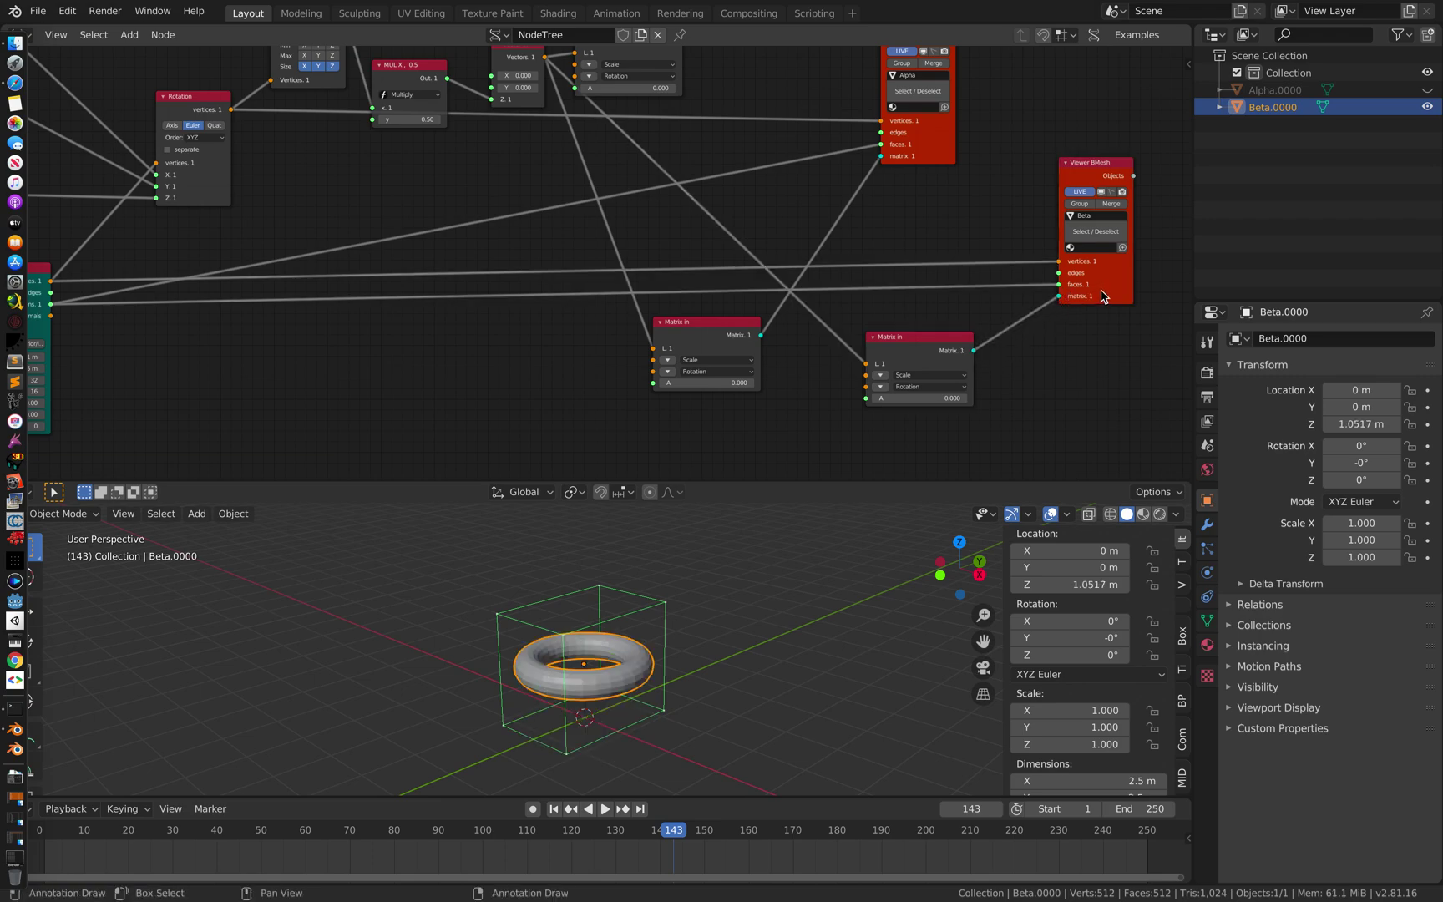
# - Save the file, shift the Beta viewer and its Matrix in node outward, and expand that Matrix in's Rotation values
pyautogui.moveTo(668, 681); pyautogui.dragTo(593, 668, button='middle')
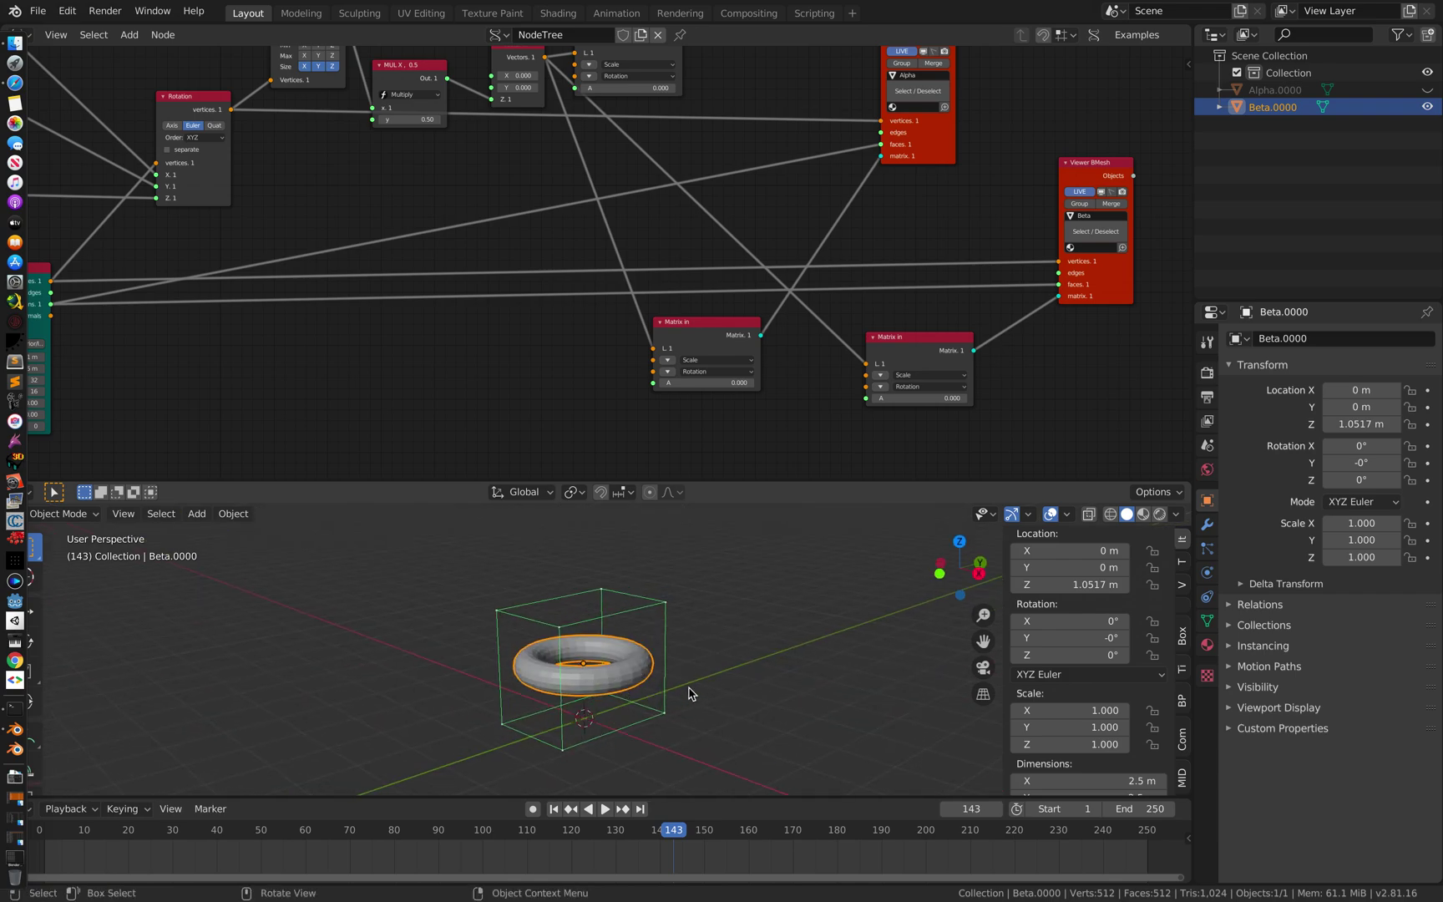
pyautogui.moveTo(688, 698); pyautogui.dragTo(598, 657, button='middle')
pyautogui.hotkey('ctrl', 's')
pyautogui.moveTo(878, 392); pyautogui.dragTo(960, 376)
pyautogui.click(962, 371)
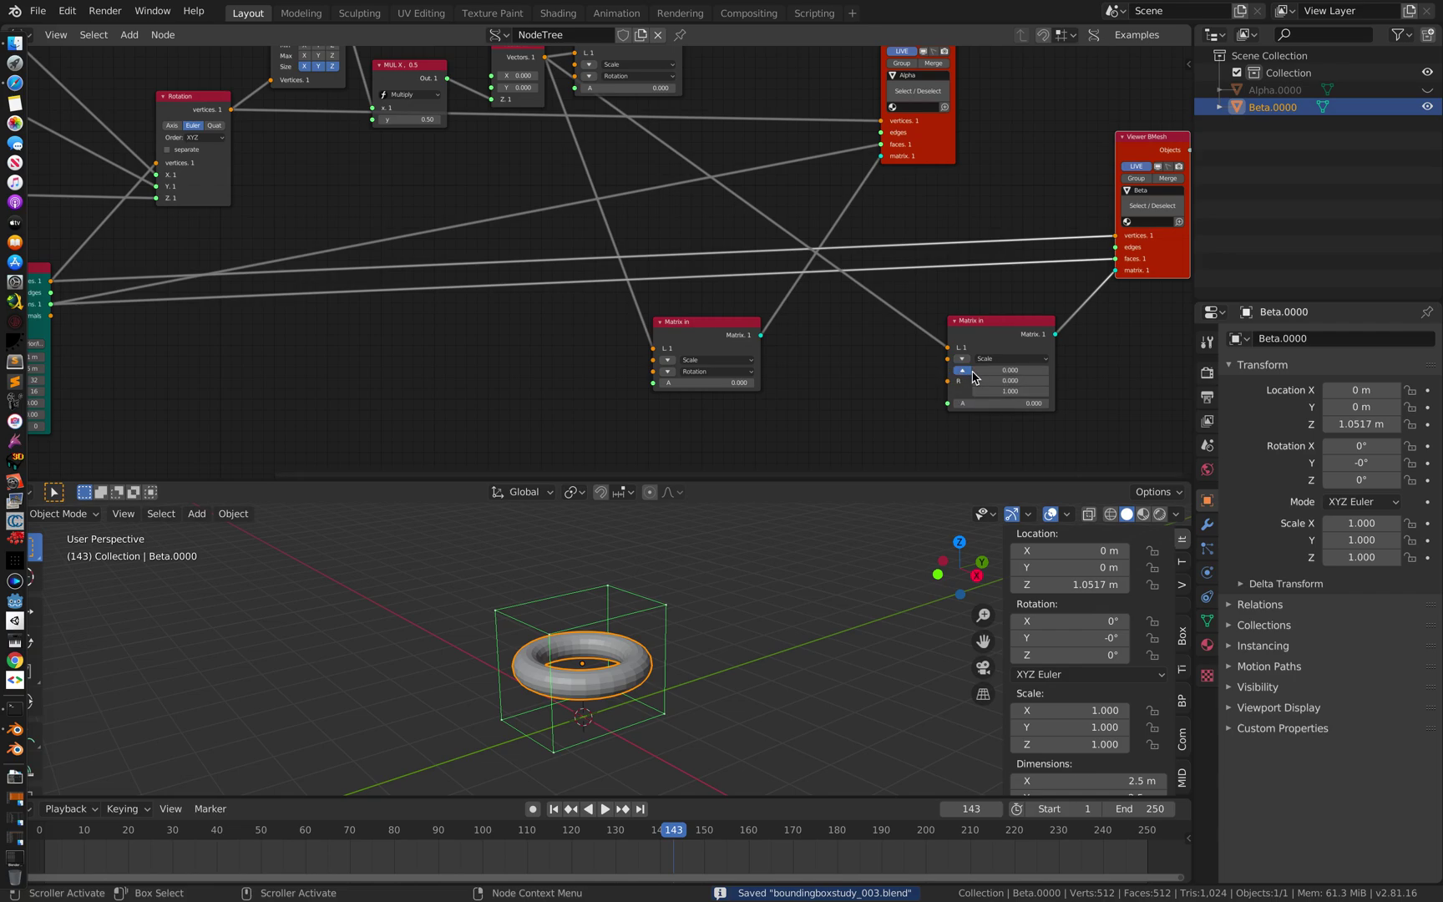
# - Move the Rotation node a little closer to the Multiply nodes and save the file
pyautogui.moveTo(822, 371); pyautogui.dragTo(830, 384, button='middle')
pyautogui.moveTo(404, 137); pyautogui.dragTo(393, 197, button='middle')
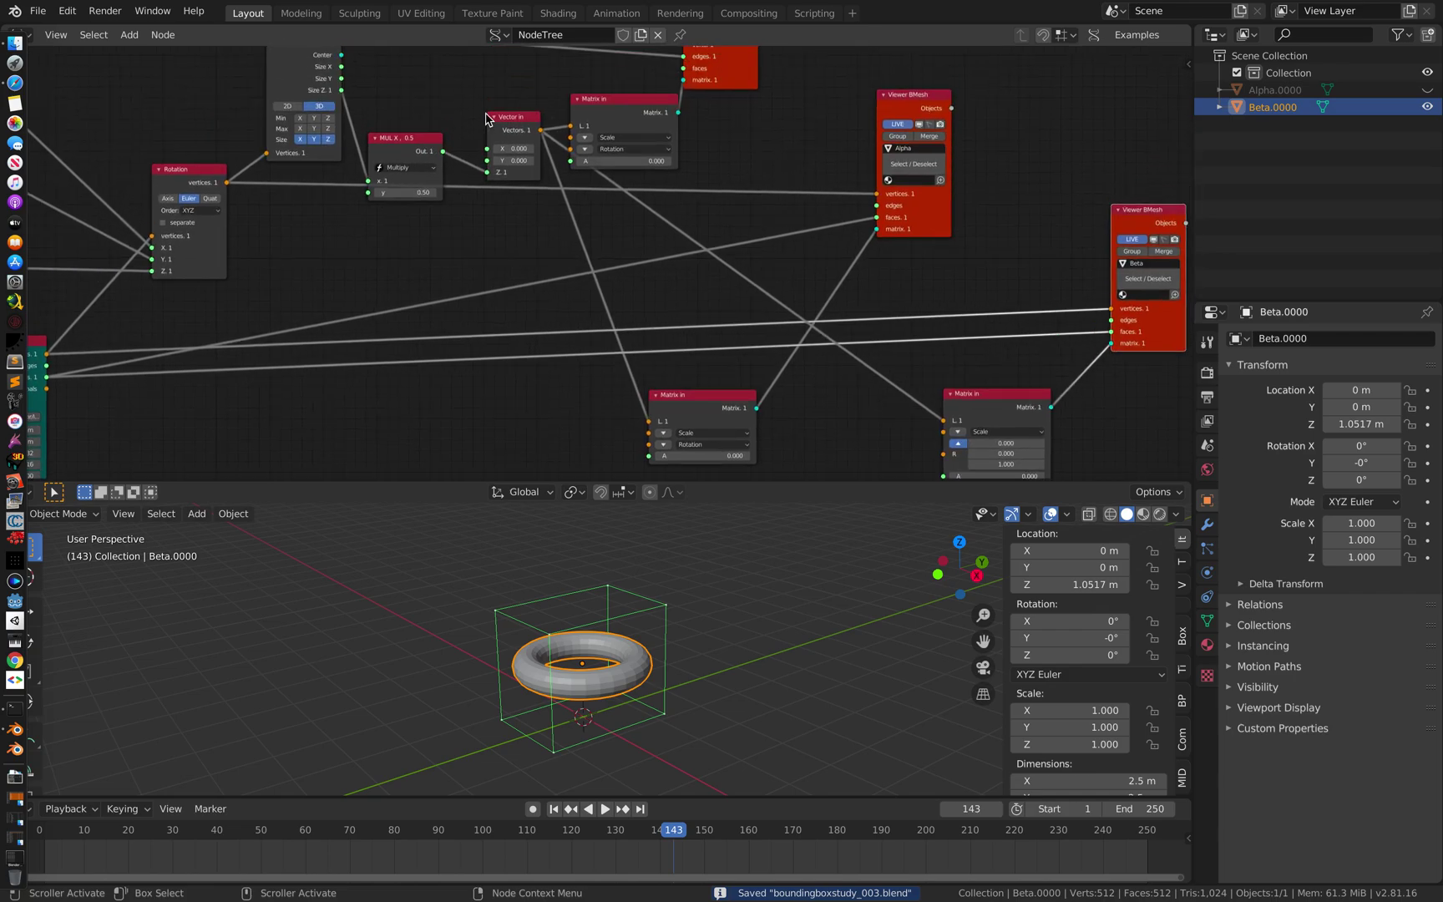
pyautogui.moveTo(188, 172); pyautogui.dragTo(158, 157)
pyautogui.moveTo(378, 220); pyautogui.dragTo(409, 198, button='middle')
pyautogui.moveTo(175, 269); pyautogui.dragTo(307, 257, button='middle')
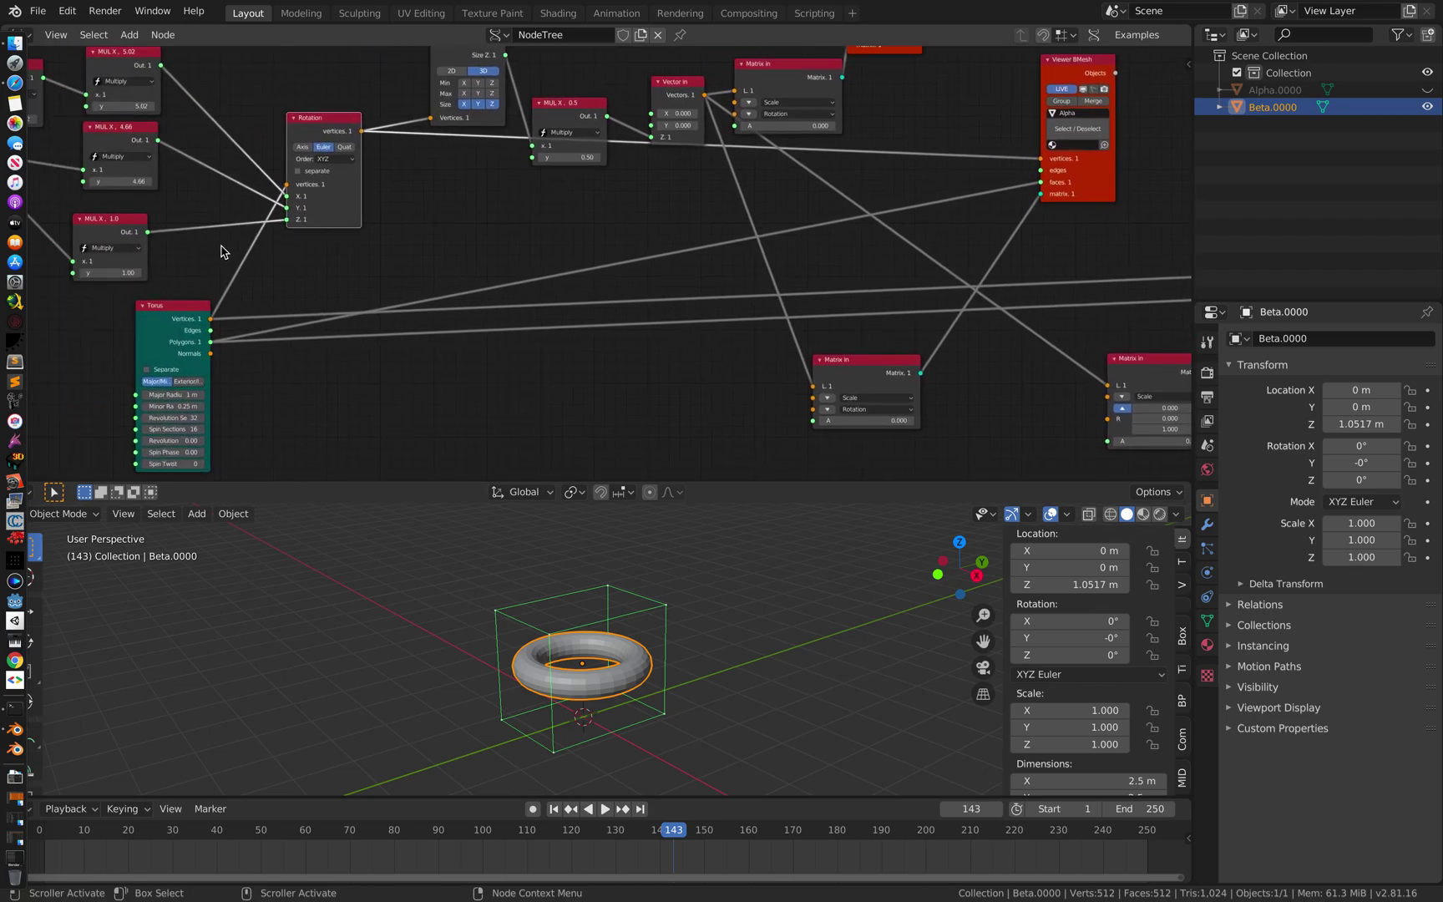
pyautogui.moveTo(485, 314); pyautogui.dragTo(456, 306, button='middle')
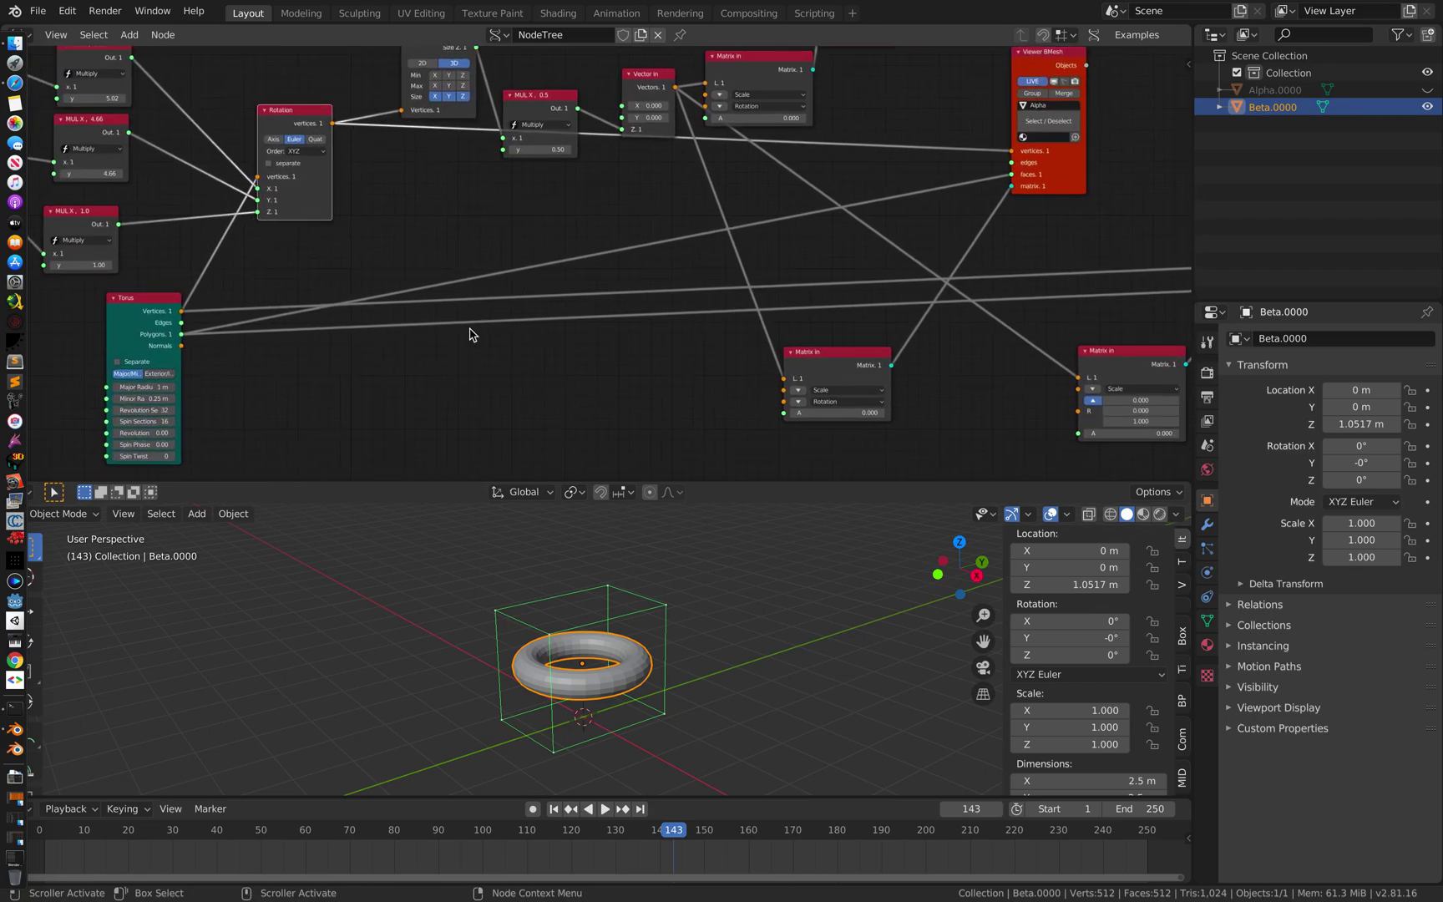
pyautogui.scroll(-1, 464, 330)
pyautogui.hotkey('ctrl', 's')
# - Nudge the Beta viewer's Matrix in node and add a Matrix Euler node between the Torus and Matrix in nodes
pyautogui.hscroll(3, 505, 354)
pyautogui.moveTo(522, 360); pyautogui.dragTo(517, 357, button='middle')
pyautogui.moveTo(1001, 353); pyautogui.dragTo(961, 352)
pyautogui.hotkey('shift', 'a')
pyautogui.click(448, 339)
pyautogui.write('mat')
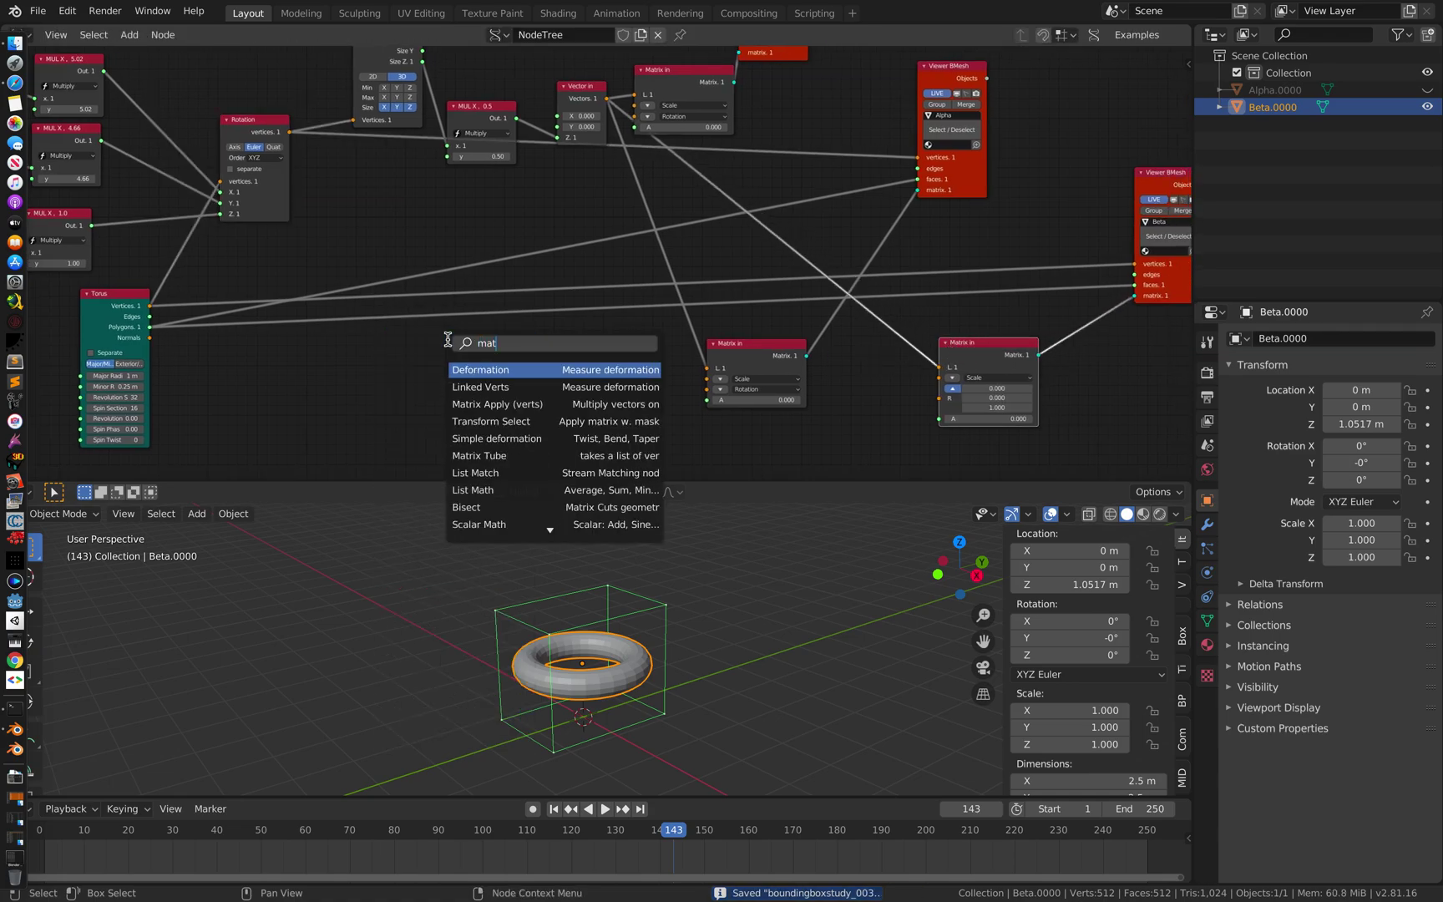
pyautogui.write('rix ro')
pyautogui.hotkey('ctrl', 'a')
pyautogui.write('rot')
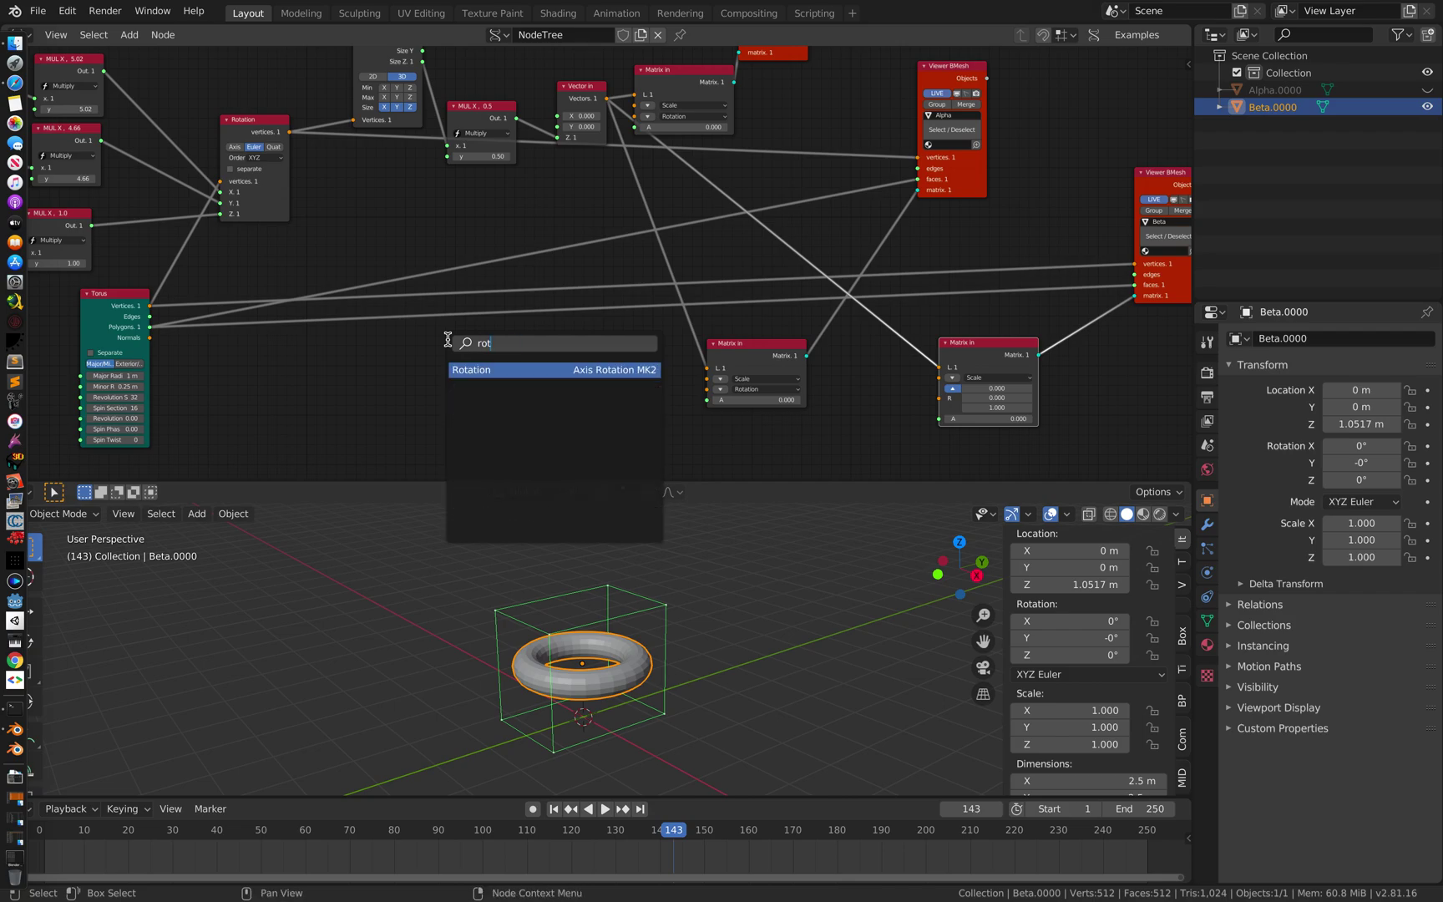
pyautogui.write('a')
pyautogui.hotkey('ctrl', 'a')
pyautogui.write('eu')
pyautogui.press('Return')
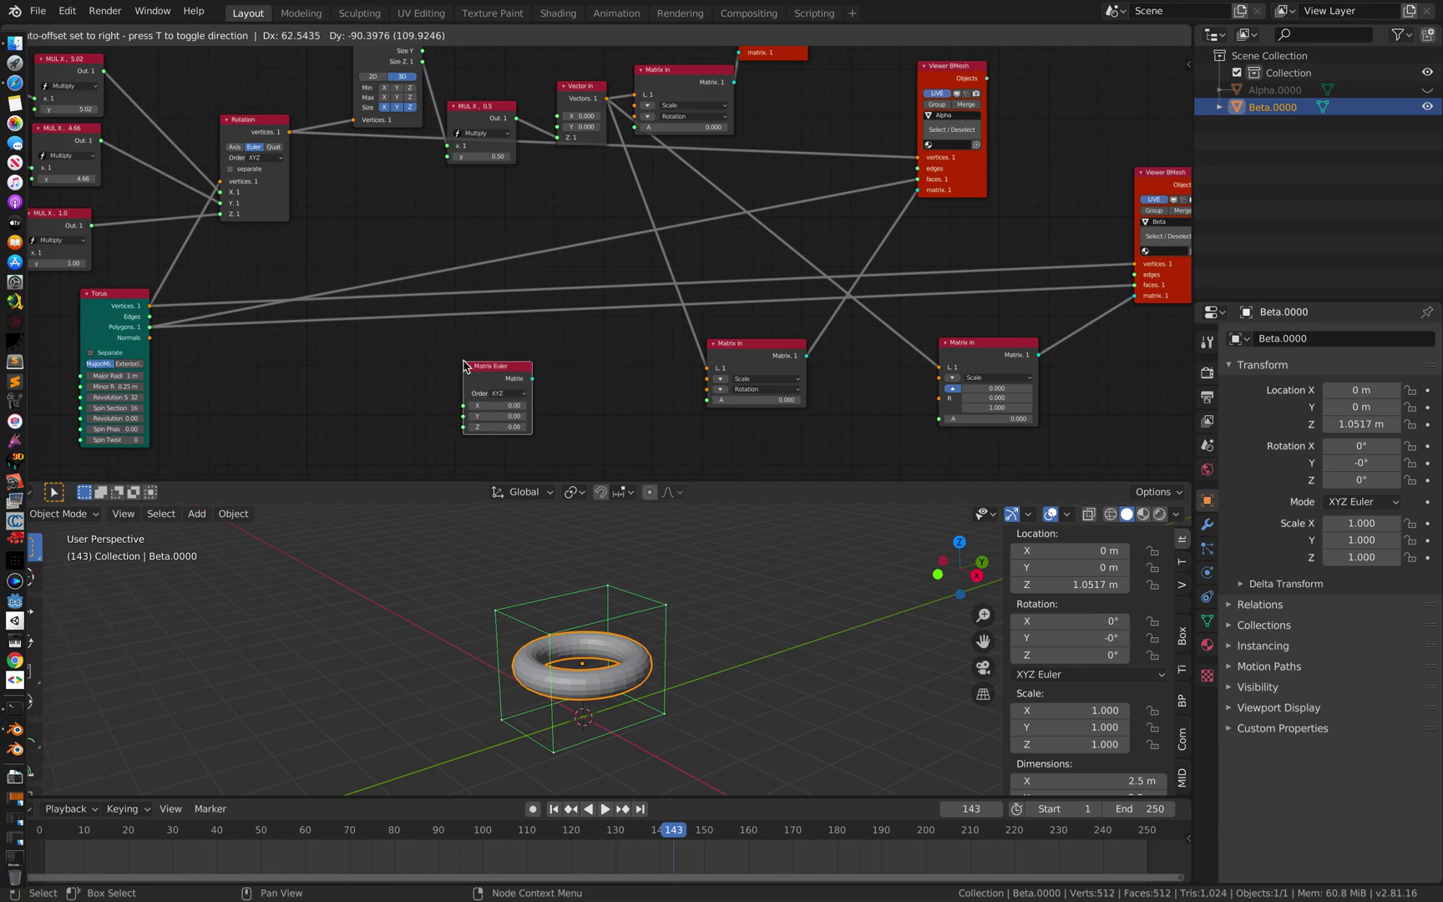
pyautogui.click(468, 366)
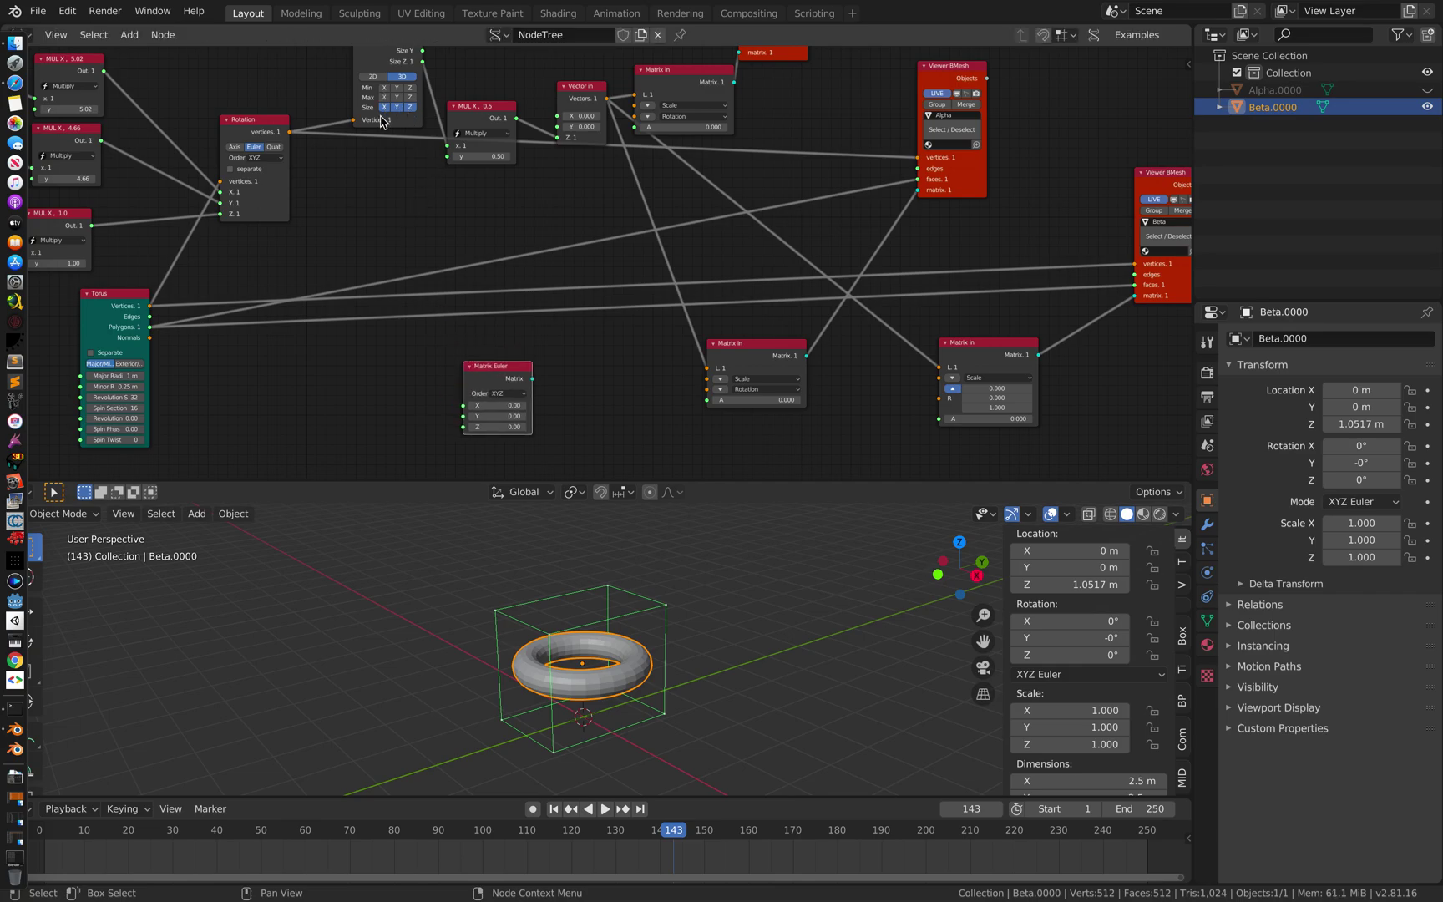
# - Connect the three rotation Multiply outputs (5.02, 4.66, 1.0) to the Matrix Euler node's X, Y and Z inputs
pyautogui.moveTo(210, 170); pyautogui.dragTo(267, 172, button='middle')
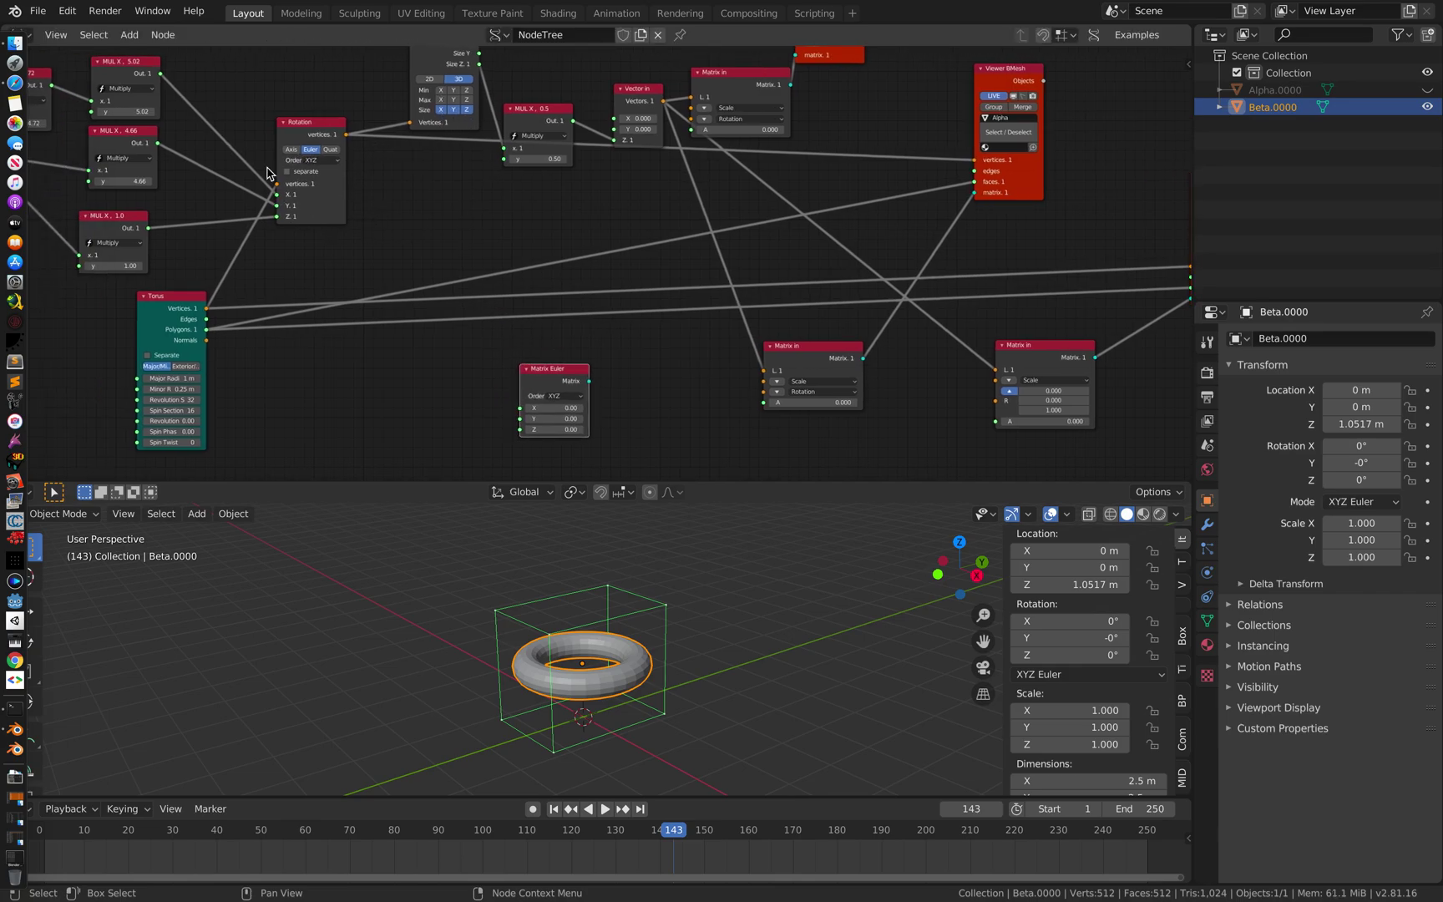
pyautogui.moveTo(161, 74); pyautogui.dragTo(520, 407)
pyautogui.moveTo(158, 143); pyautogui.dragTo(519, 418)
pyautogui.moveTo(148, 228); pyautogui.dragTo(520, 429)
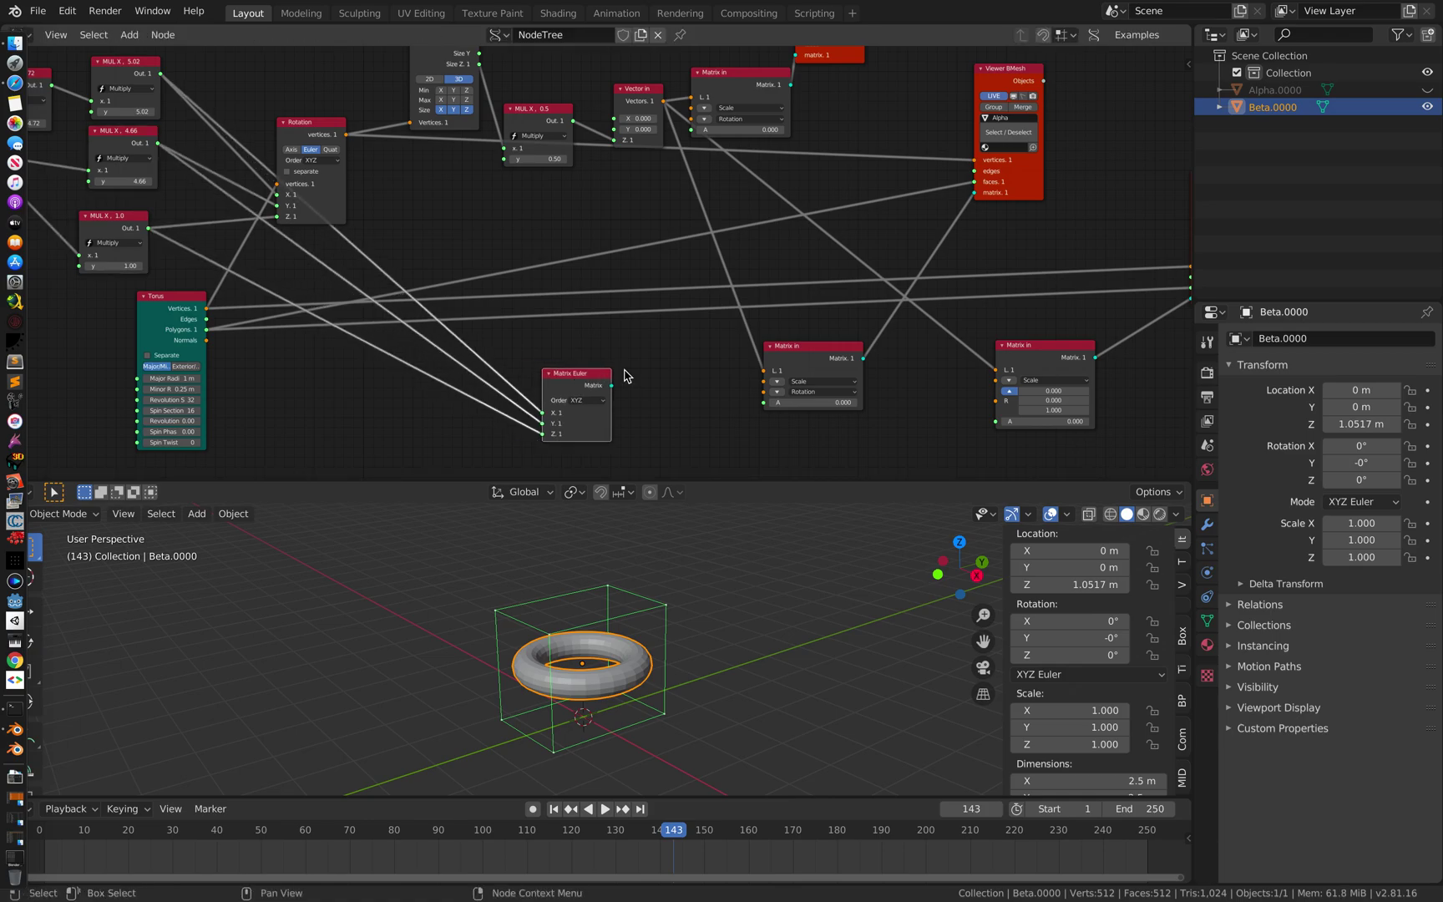
# - Place the Matrix Euler node beneath the Beta viewer's Matrix in node, and spread that Matrix in and the viewer apart
pyautogui.moveTo(552, 386); pyautogui.dragTo(202, 346, button='middle')
pyautogui.moveTo(225, 335); pyautogui.dragTo(776, 376)
pyautogui.moveTo(705, 302); pyautogui.dragTo(767, 277)
pyautogui.moveTo(852, 251); pyautogui.dragTo(907, 250)
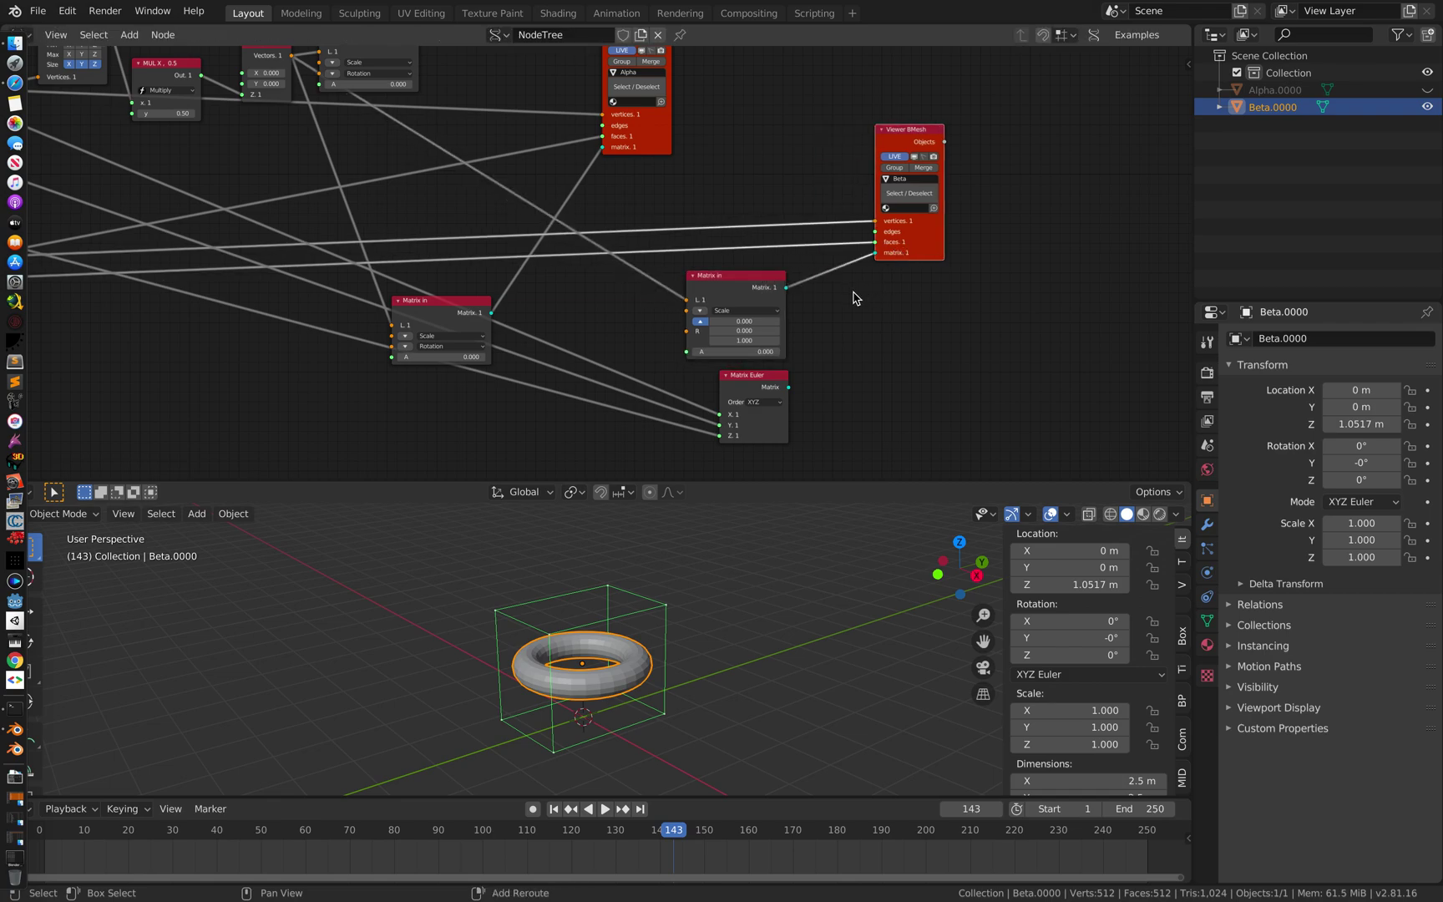
# - Add a Matrix Math node set to Multiply, with Matrix in as A and Matrix Euler as B, feeding the Beta viewer's matrix
pyautogui.hotkey('alt', 'space')
pyautogui.write('matrix mul')
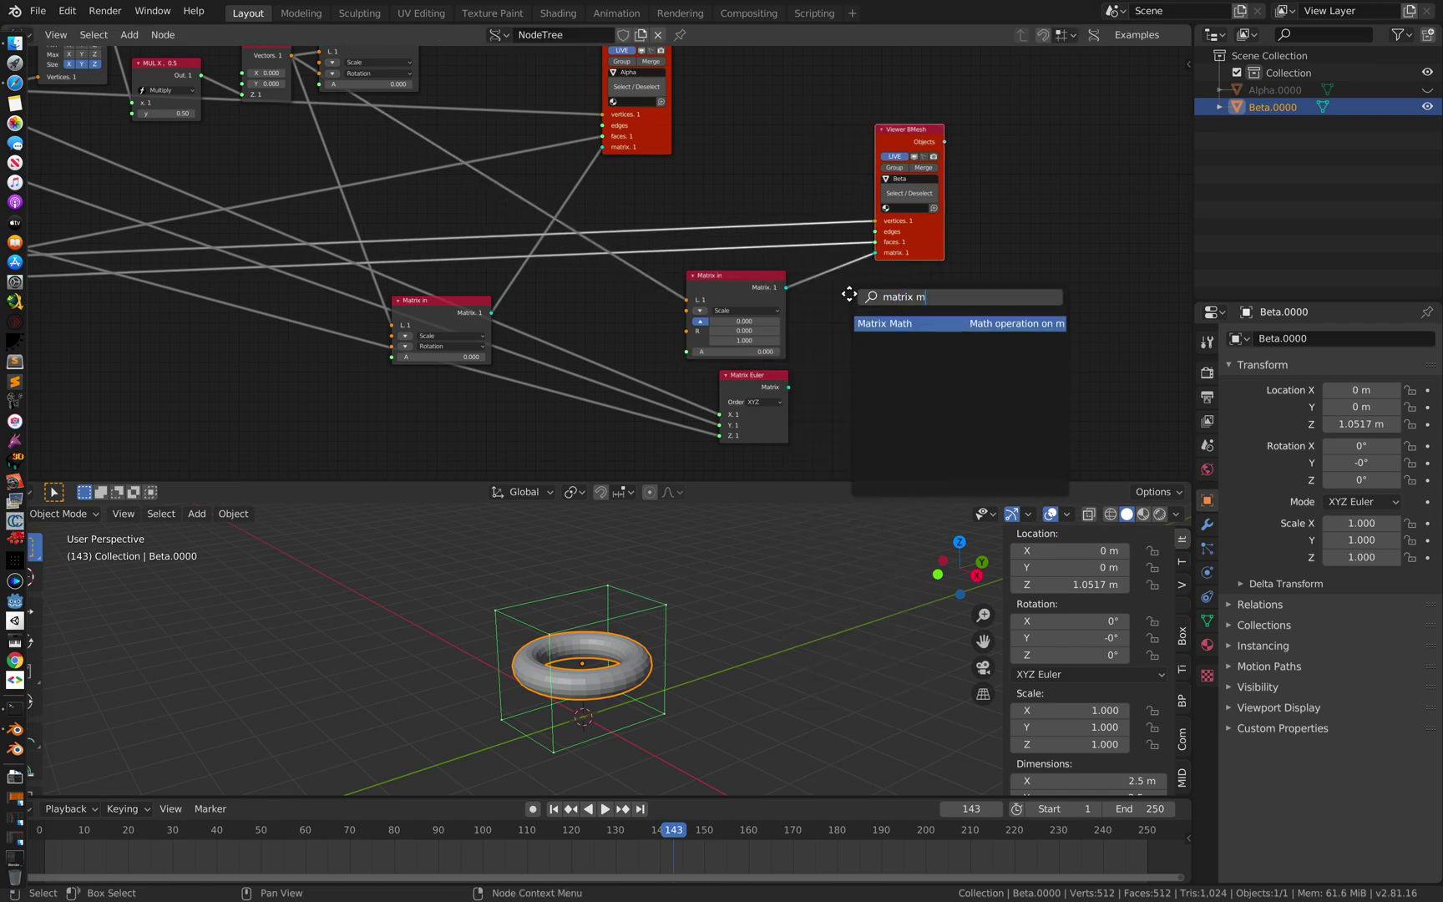
pyautogui.press('Return')
pyautogui.click(851, 296)
pyautogui.moveTo(786, 287); pyautogui.dragTo(808, 307)
pyautogui.moveTo(858, 352); pyautogui.dragTo(789, 387)
pyautogui.moveTo(918, 311); pyautogui.dragTo(877, 253)
pyautogui.moveTo(940, 244); pyautogui.dragTo(1040, 251)
# - Play the animation to watch the Beta torus rotate inside its bounding box, then save the file and stop the playback
pyautogui.click(767, 601)
pyautogui.press('space')
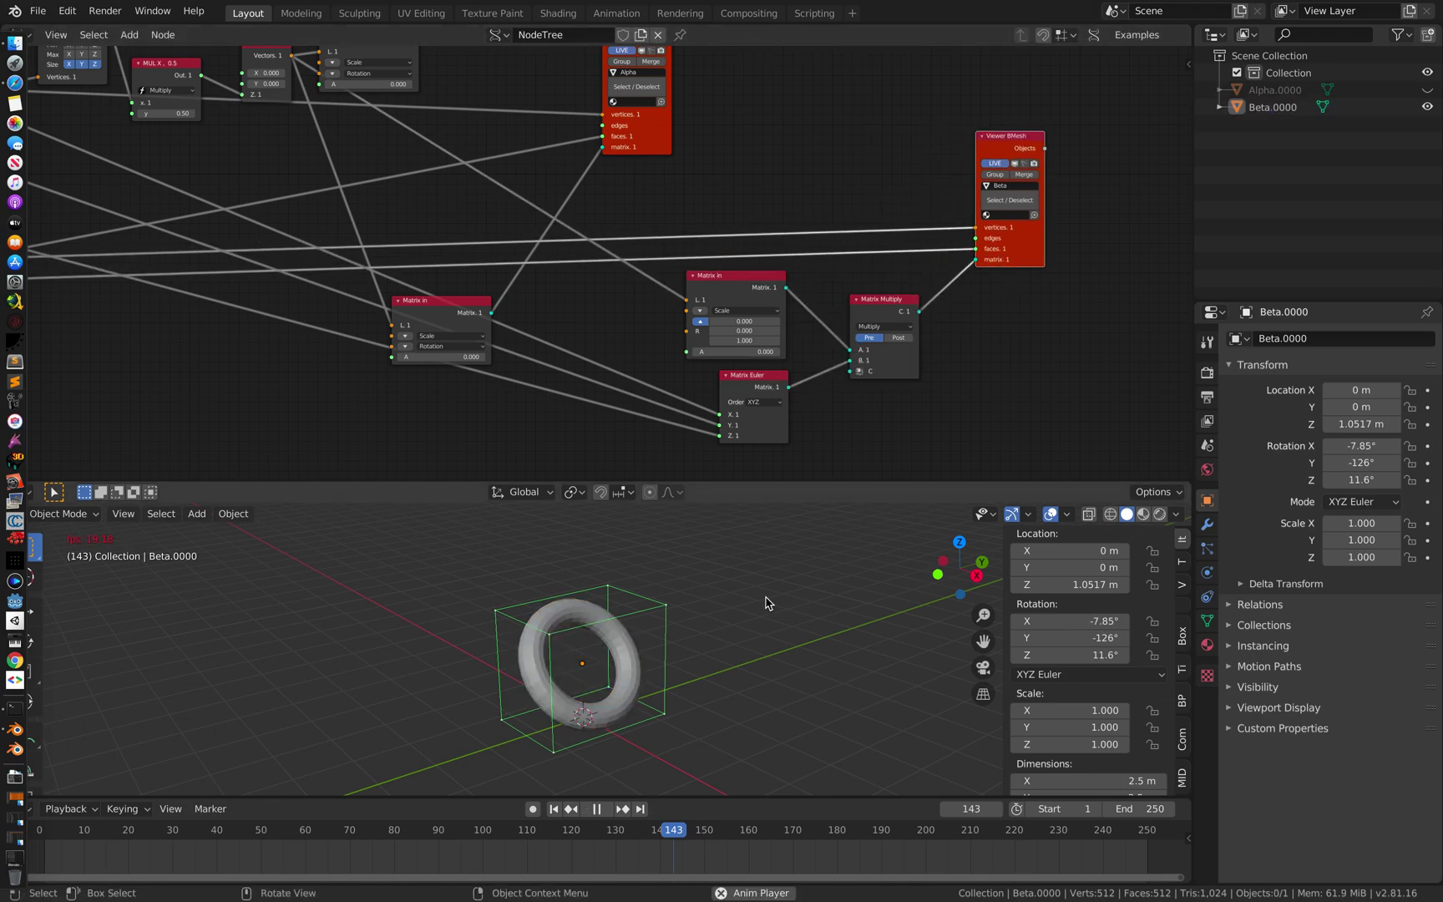
pyautogui.moveTo(745, 603); pyautogui.dragTo(760, 603, button='middle')
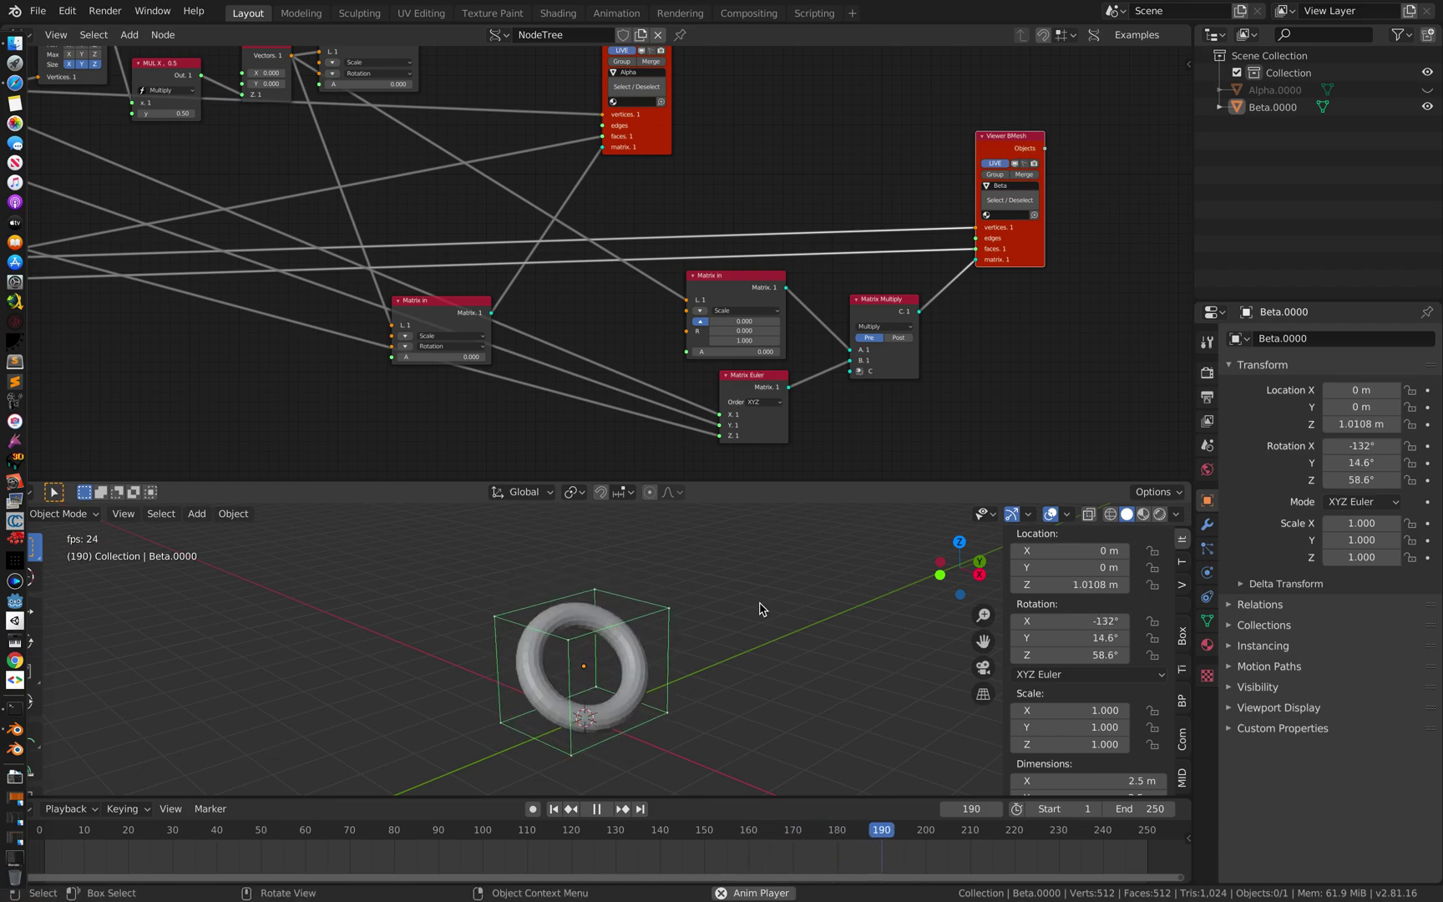
pyautogui.click(631, 660)
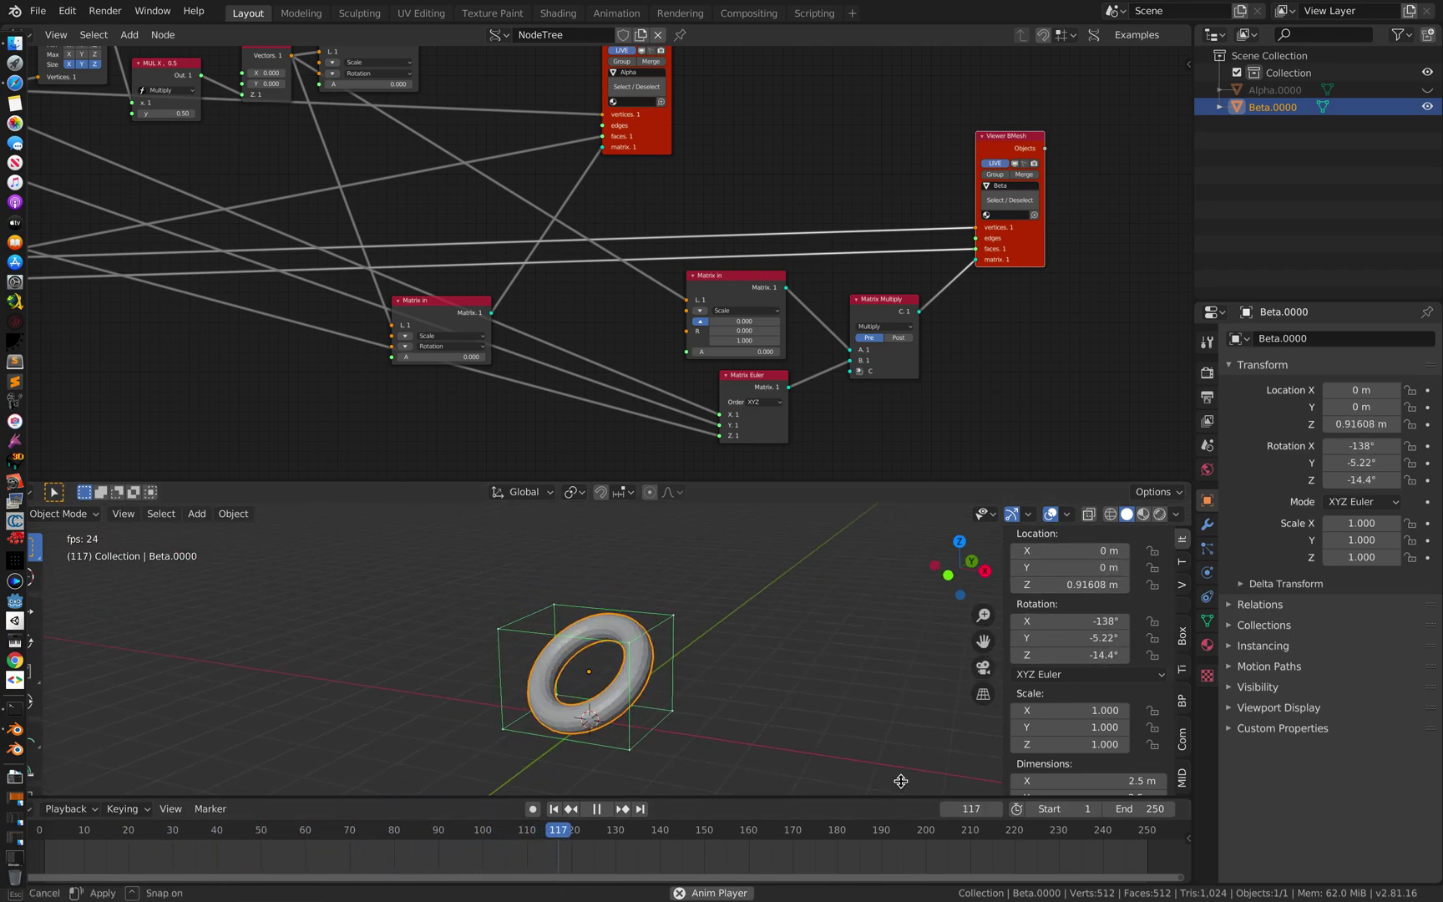
pyautogui.moveTo(899, 798); pyautogui.dragTo(894, 783)
pyautogui.hotkey('ctrl', 's')
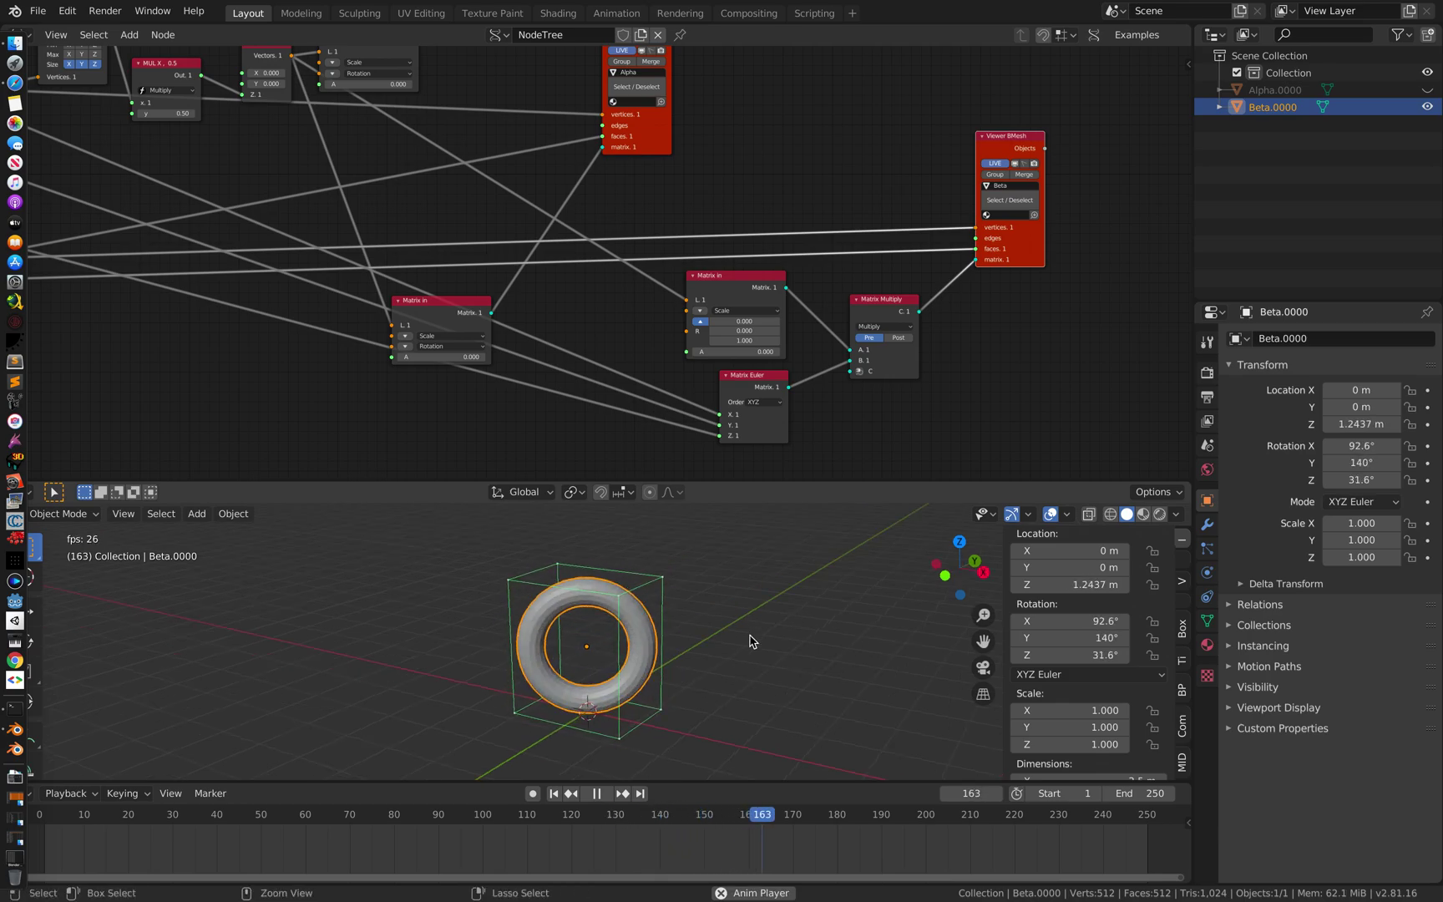
pyautogui.press('space')
# - Show Alpha.0000 briefly for comparison and hide it again, then move the Alpha Viewer BMesh node farther from Matrix in
pyautogui.click(1428, 89)
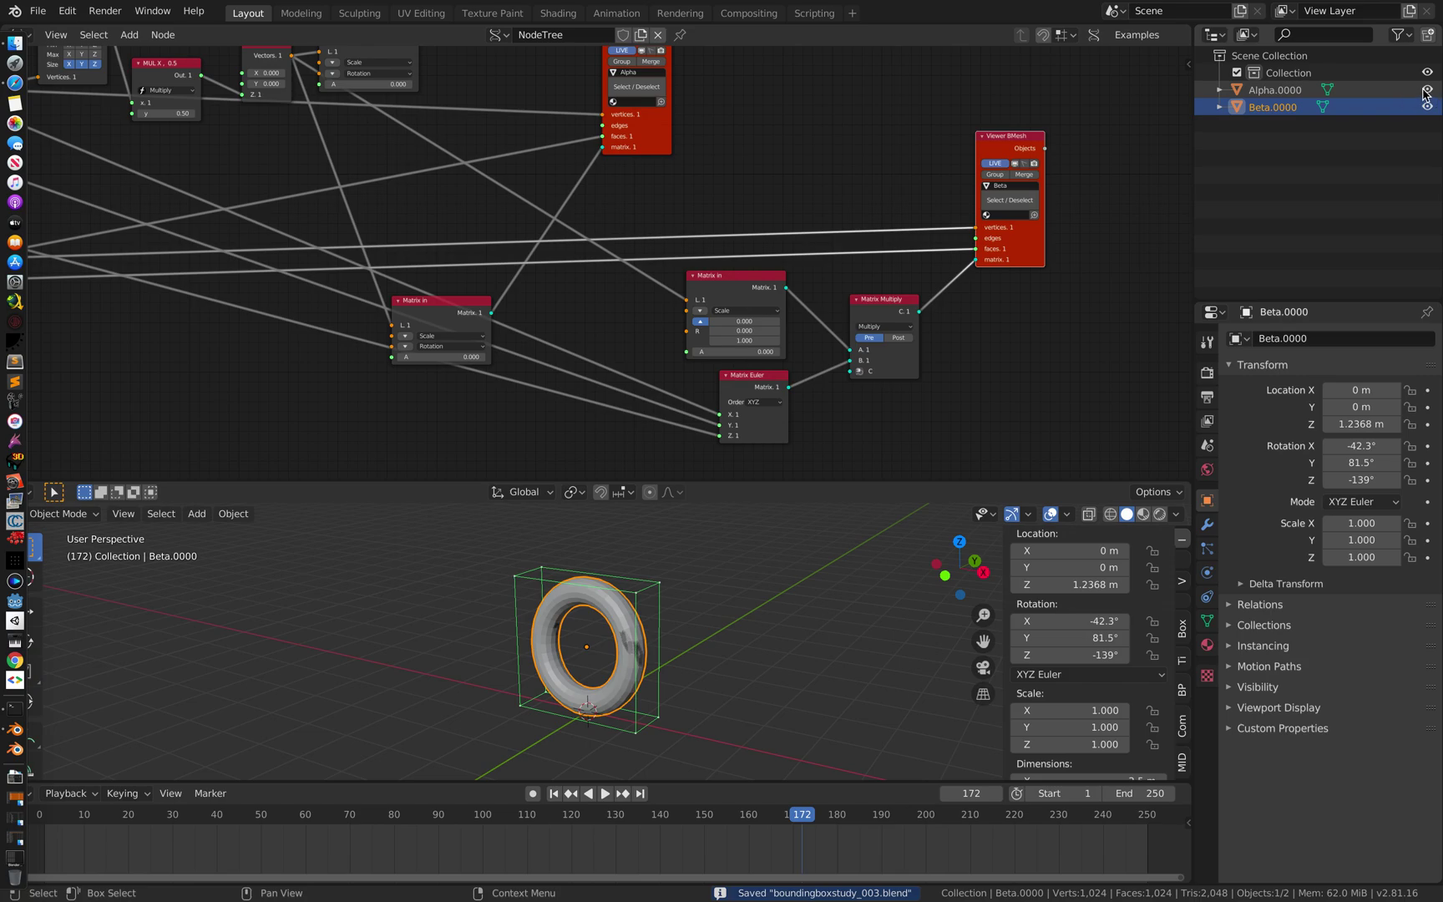
pyautogui.click(1427, 89)
pyautogui.moveTo(712, 160); pyautogui.dragTo(714, 278, button='middle')
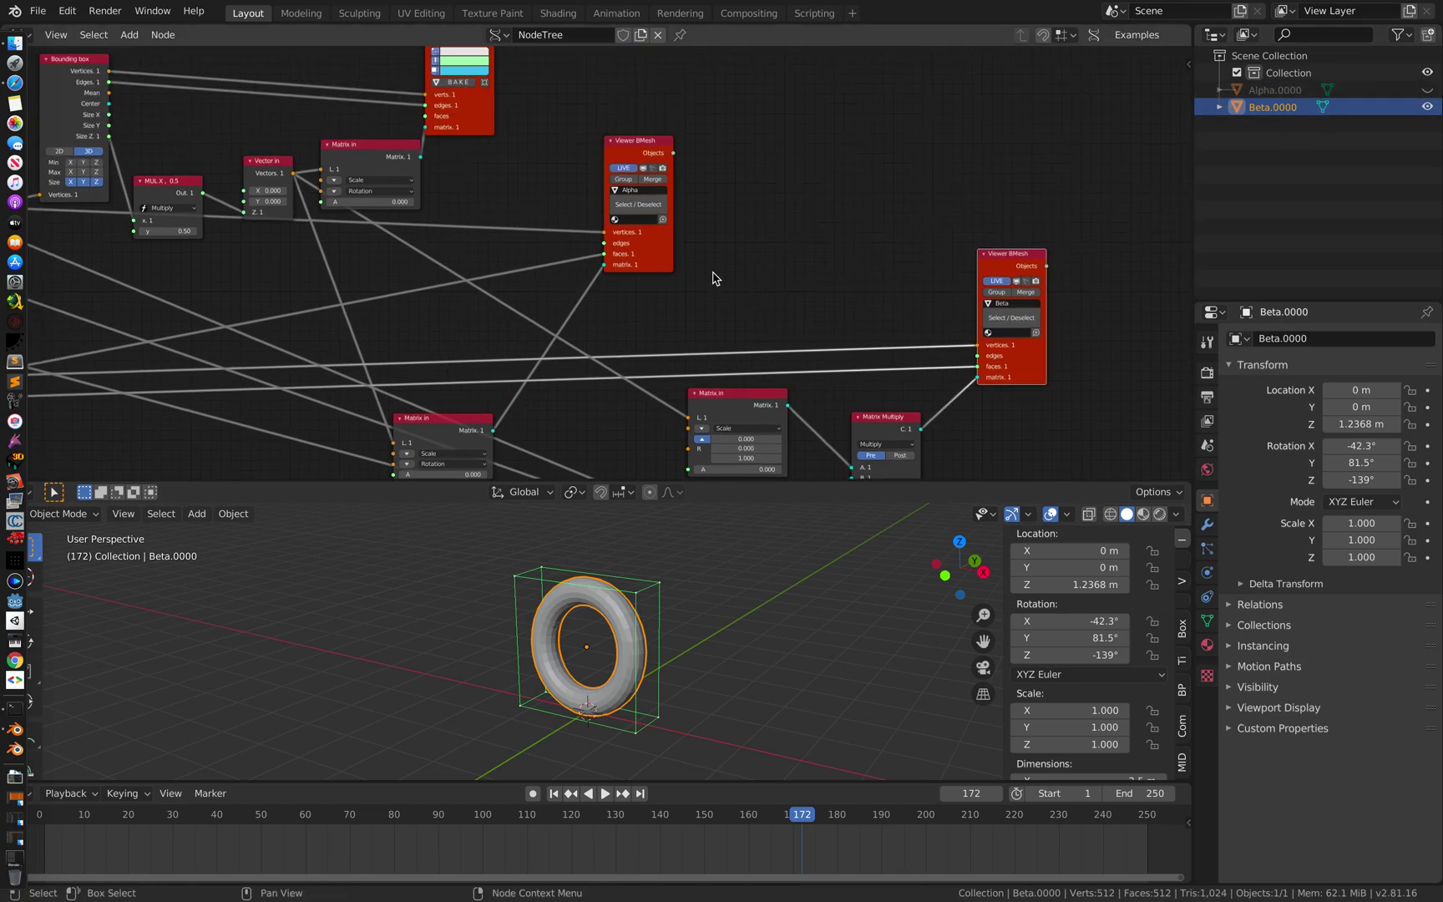
pyautogui.moveTo(637, 153); pyautogui.dragTo(682, 107)
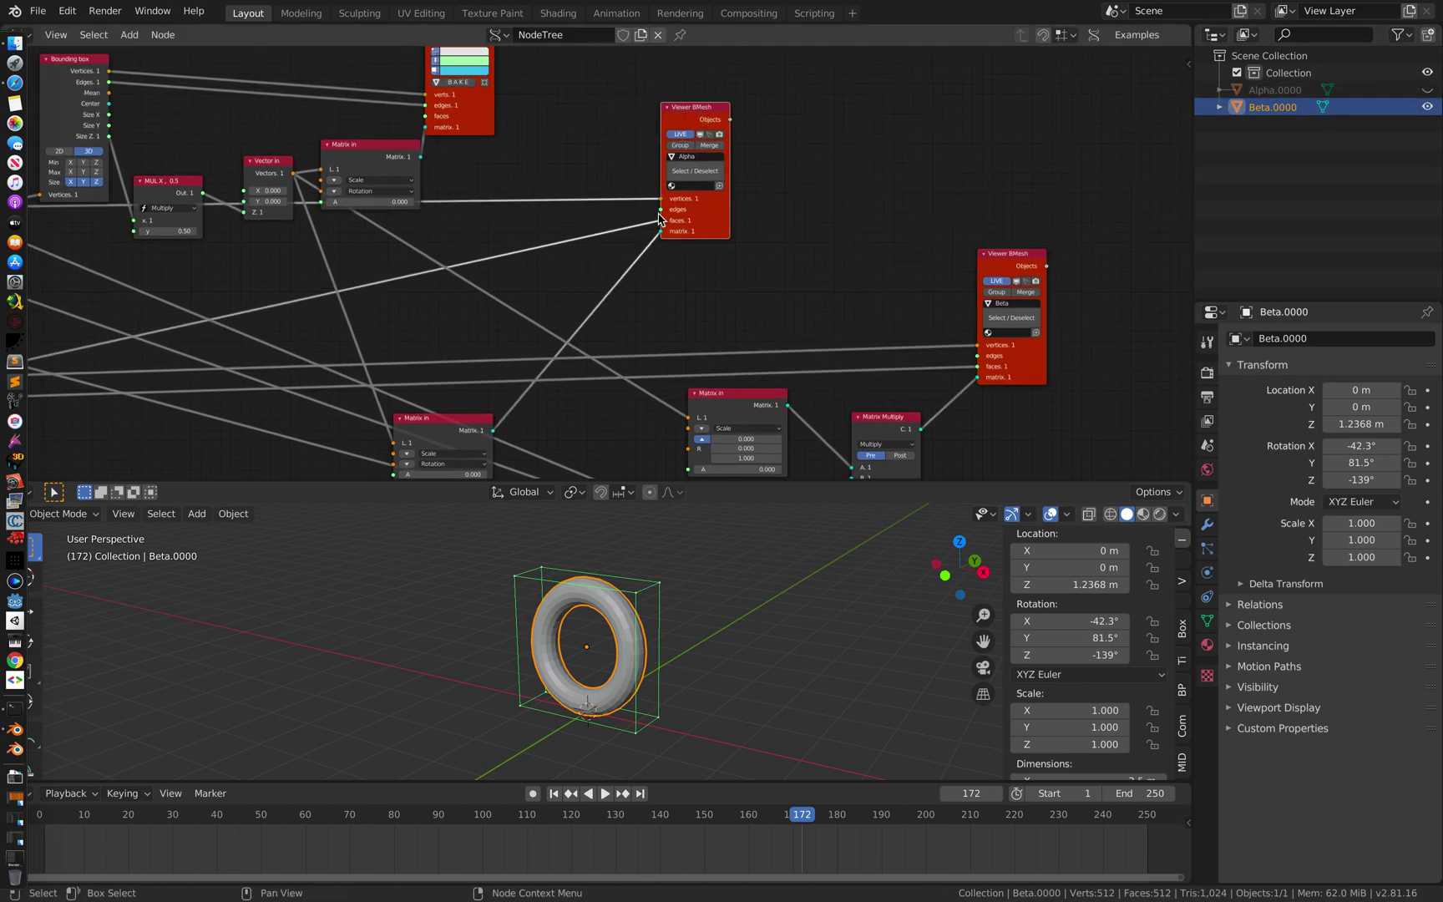
pyautogui.moveTo(804, 198); pyautogui.dragTo(989, 219, button='middle')
# - Save the file, then save a new incremental version to the Desktop as boundingboxstudy_004.blend
pyautogui.press('super+s')
pyautogui.click(38, 12)
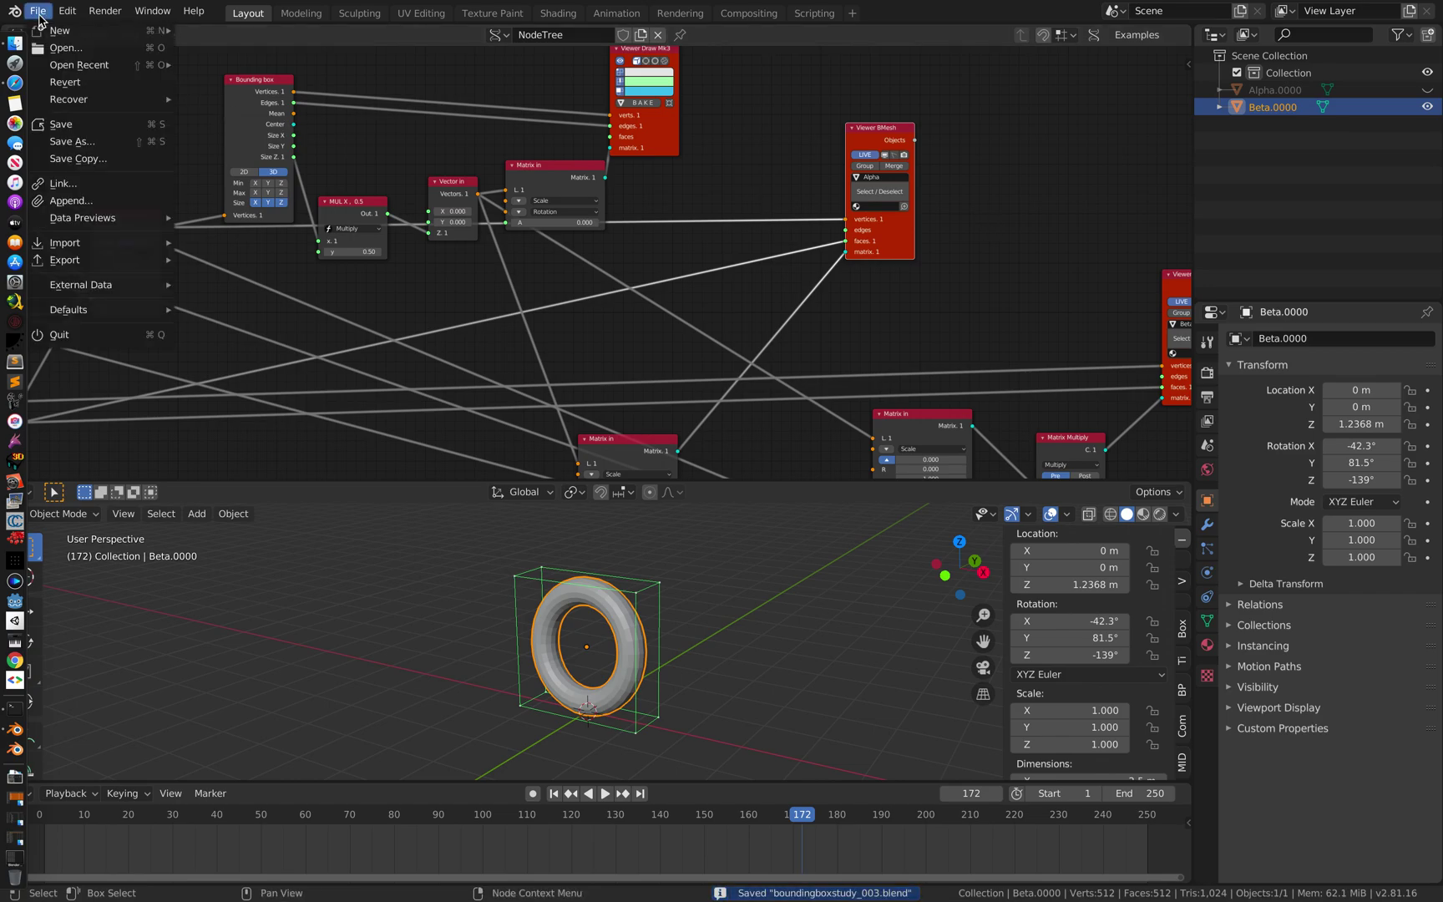
pyautogui.click(92, 144)
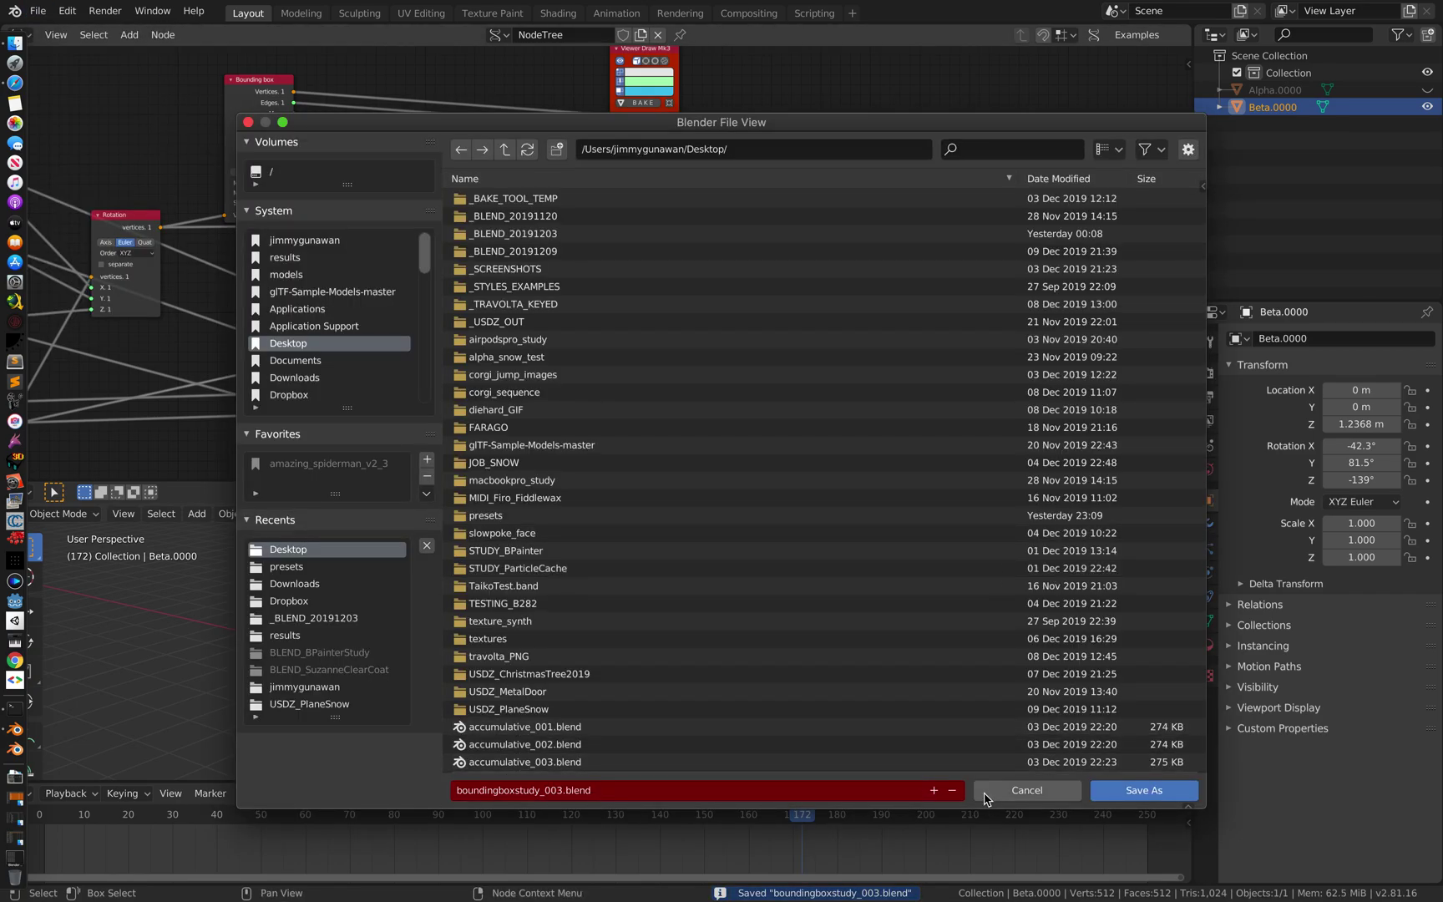
pyautogui.click(933, 790)
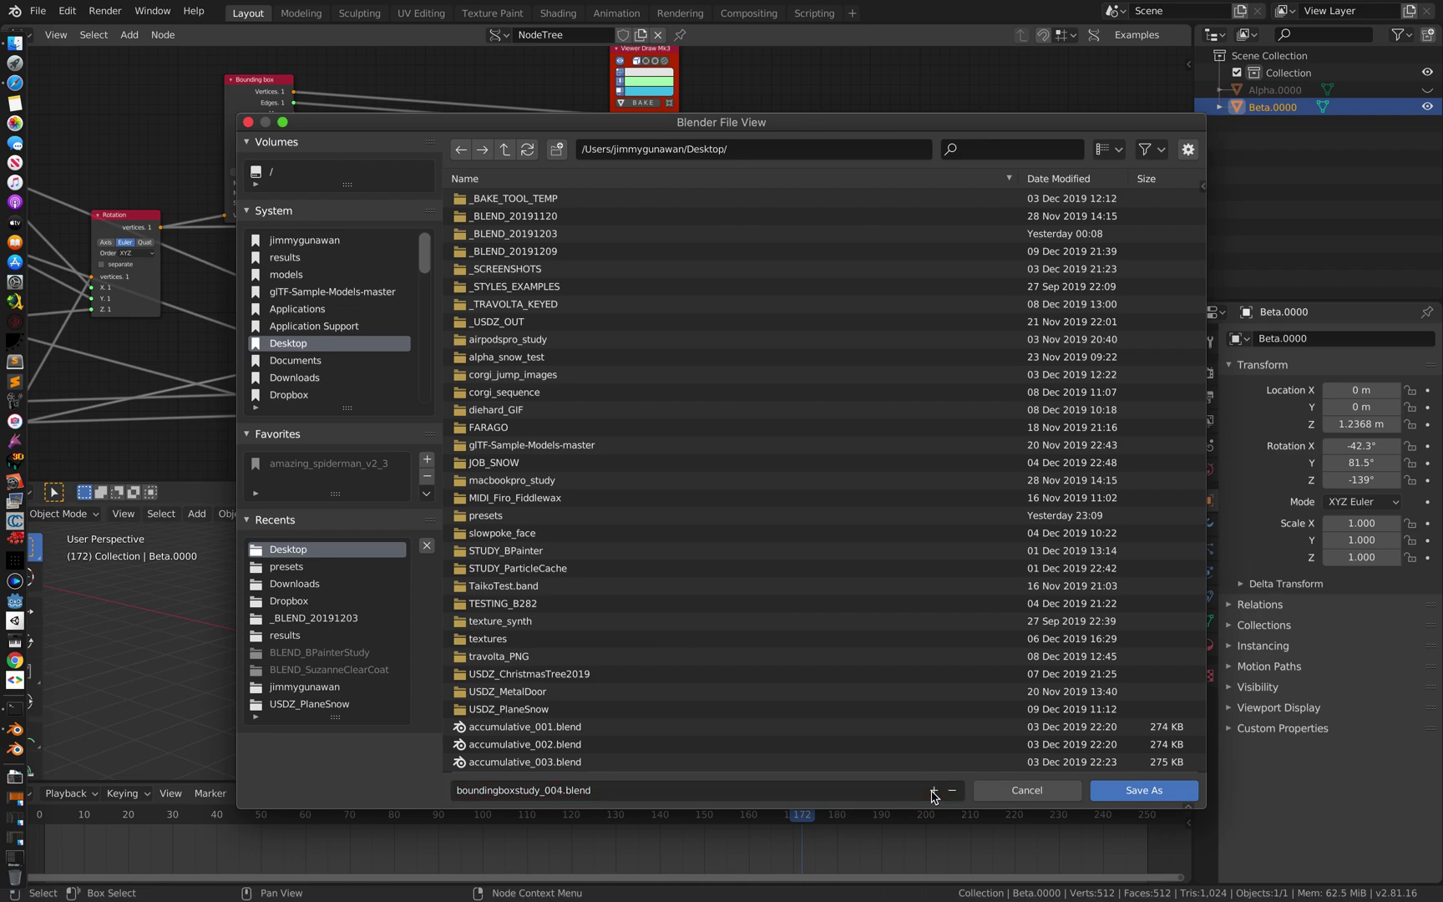
pyautogui.click(1144, 790)
# - Duplicate the Viewer Draw Mk3 node beside the Alpha viewer and set the copy's edge colour to fully saturated green
pyautogui.moveTo(905, 256); pyautogui.dragTo(790, 269, button='middle')
pyautogui.moveTo(773, 149)
pyautogui.mouseDown()
pyautogui.moveTo(793, 138)
pyautogui.moveTo(781, 137)
pyautogui.mouseUp()
pyautogui.moveTo(893, 227)
pyautogui.mouseDown(button='middle')
pyautogui.moveTo(867, 165)
pyautogui.moveTo(889, 251)
pyautogui.mouseUp(button='middle')
pyautogui.moveTo(541, 89); pyautogui.dragTo(599, 83)
pyautogui.hotkey('shift', 'd')
pyautogui.click(913, 161)
pyautogui.click(894, 203)
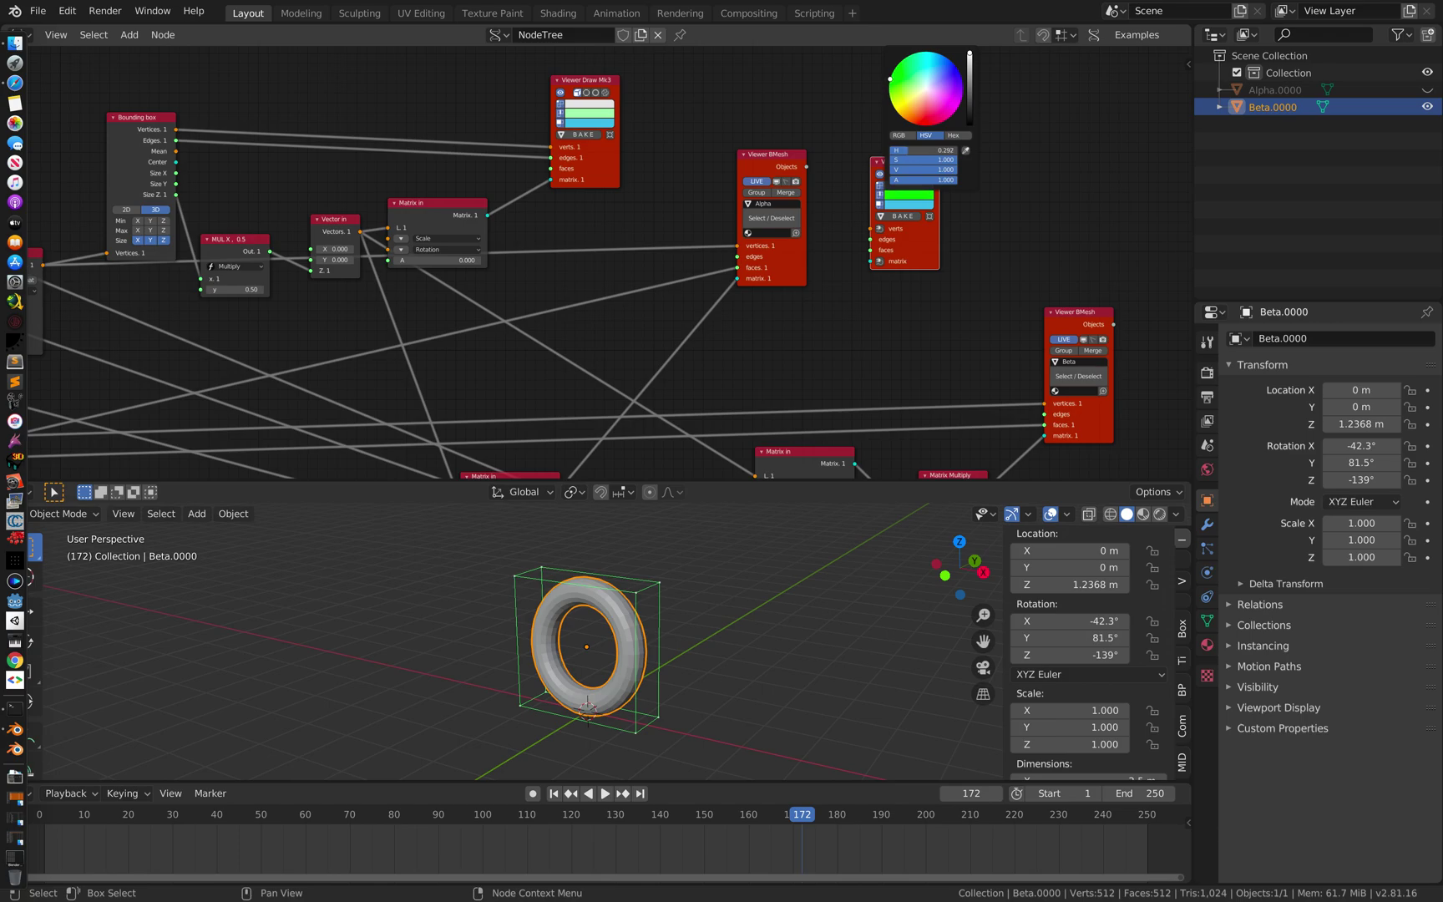
pyautogui.click(798, 96)
pyautogui.moveTo(719, 194); pyautogui.dragTo(883, 182, button='middle')
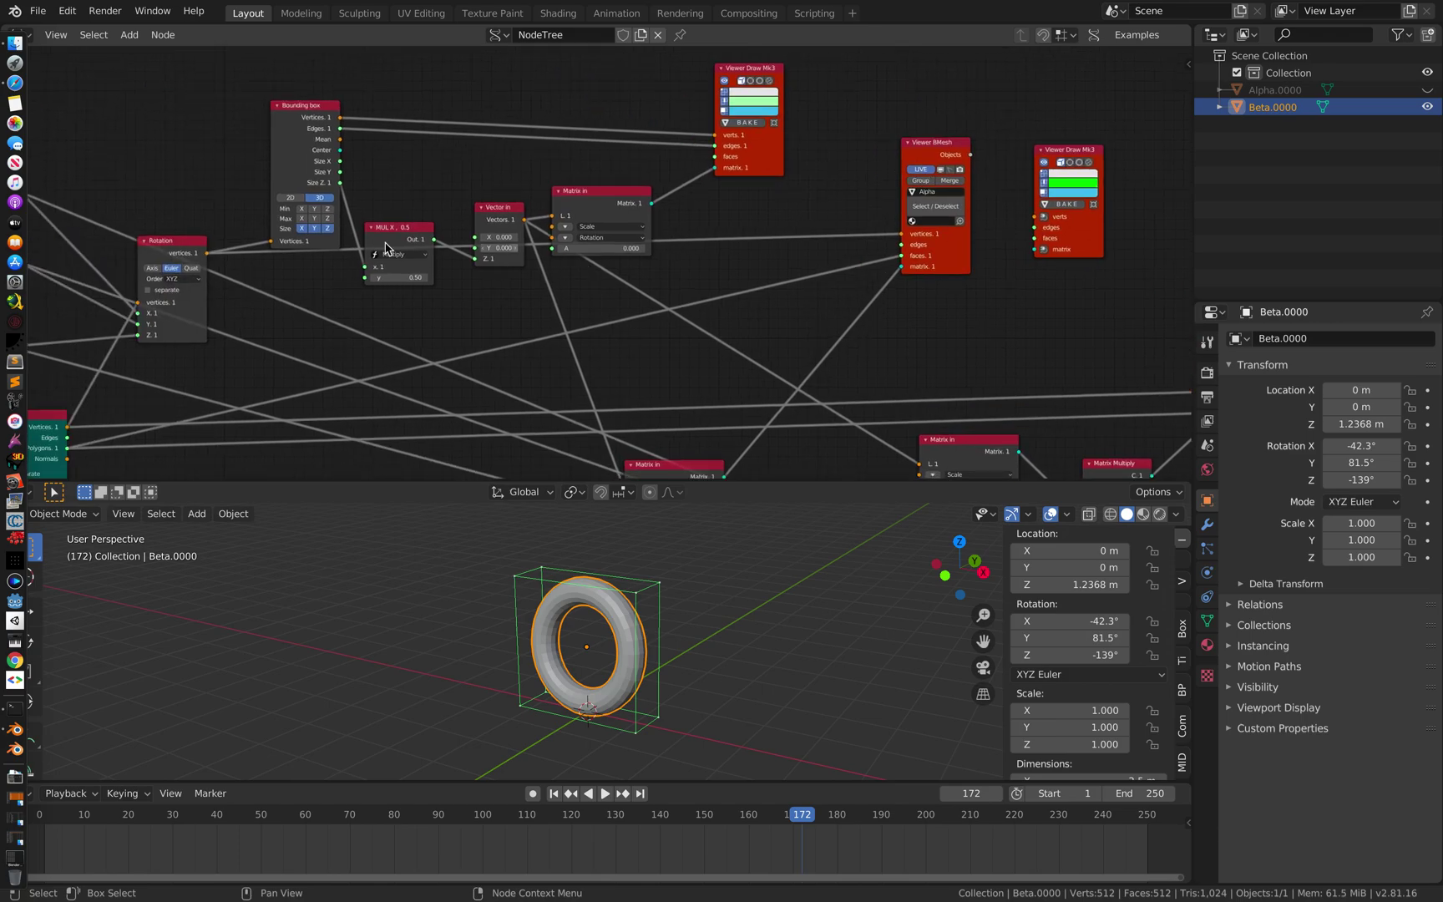
# - Connect the Rotation node's vertices, the Torus polygons and the Matrix in output to the new Viewer Draw Mk3's verts, faces and matrix
pyautogui.moveTo(176, 248); pyautogui.dragTo(209, 252)
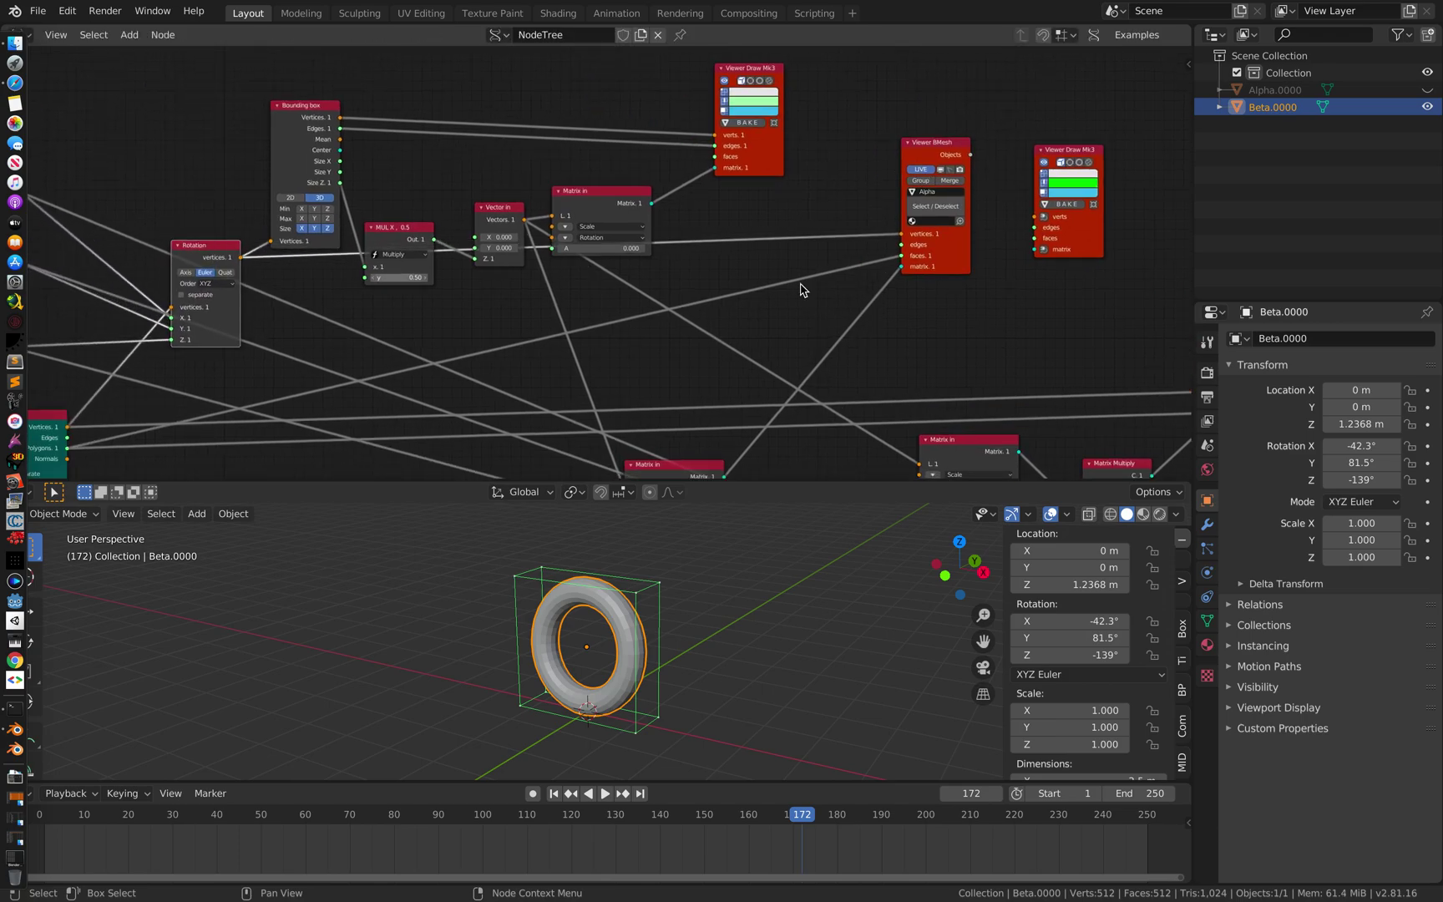
pyautogui.moveTo(954, 249); pyautogui.dragTo(976, 215)
pyautogui.moveTo(240, 258)
pyautogui.mouseDown()
pyautogui.moveTo(1002, 232)
pyautogui.moveTo(1036, 216)
pyautogui.mouseUp()
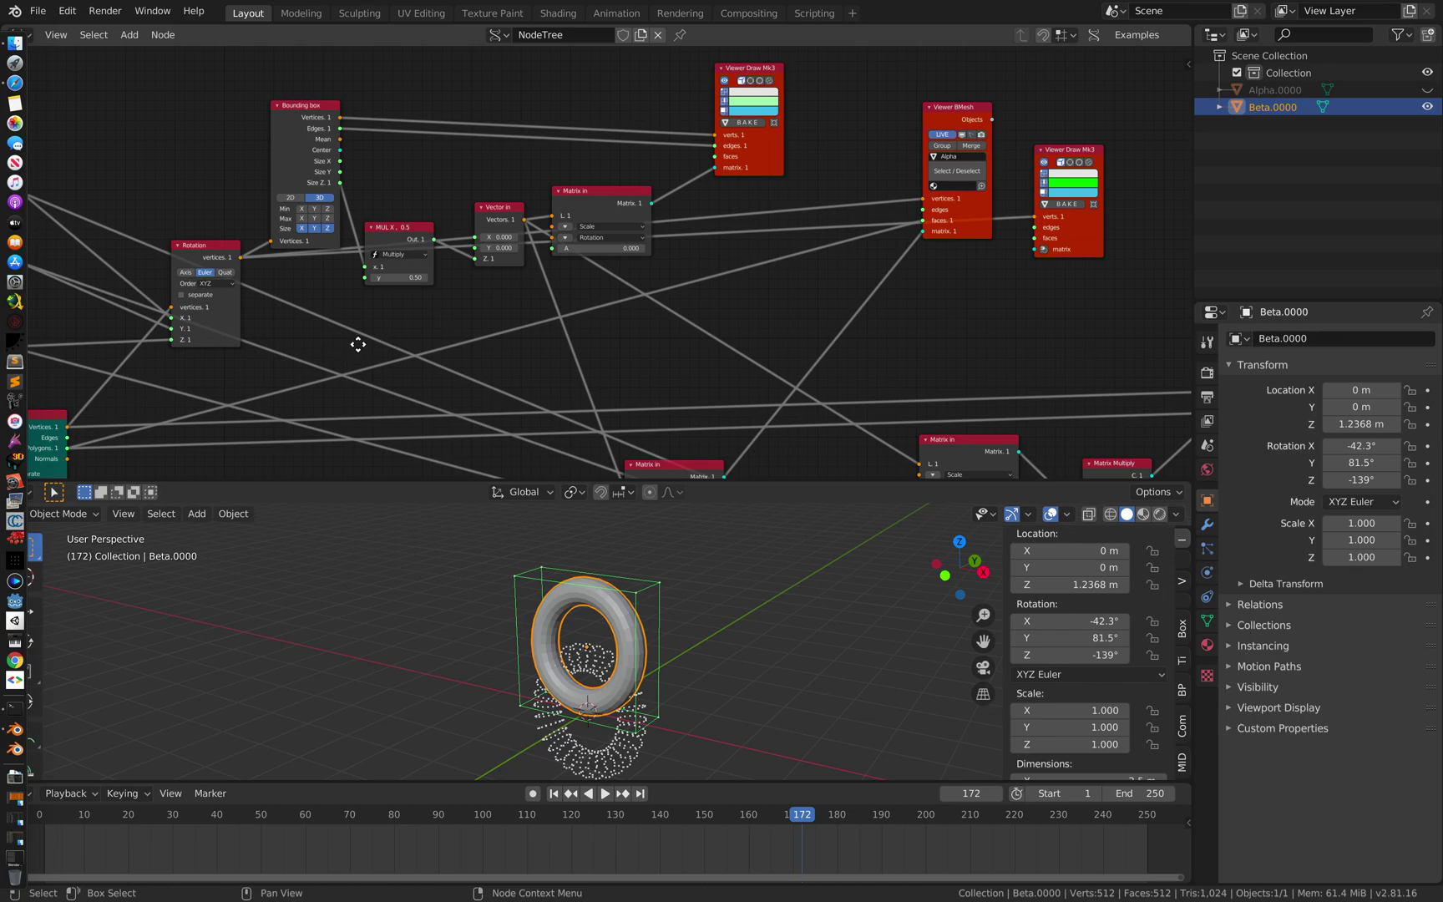
pyautogui.moveTo(358, 344); pyautogui.dragTo(377, 315, button='middle')
pyautogui.moveTo(84, 396)
pyautogui.mouseDown()
pyautogui.moveTo(1008, 239)
pyautogui.moveTo(1051, 207)
pyautogui.mouseUp()
pyautogui.moveTo(927, 298); pyautogui.dragTo(909, 244, button='middle')
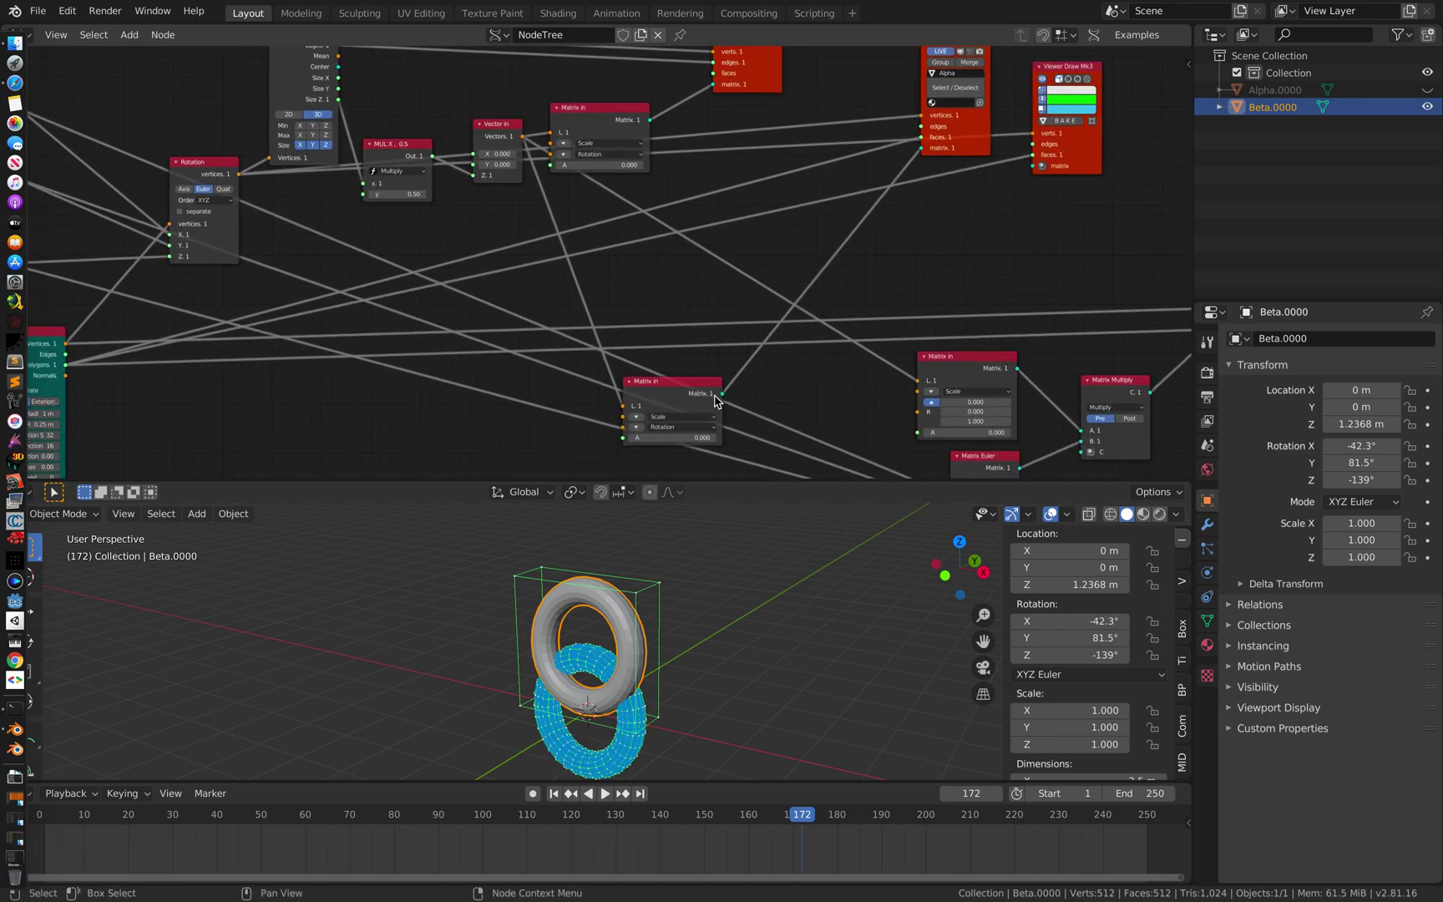
pyautogui.moveTo(726, 397); pyautogui.dragTo(726, 394)
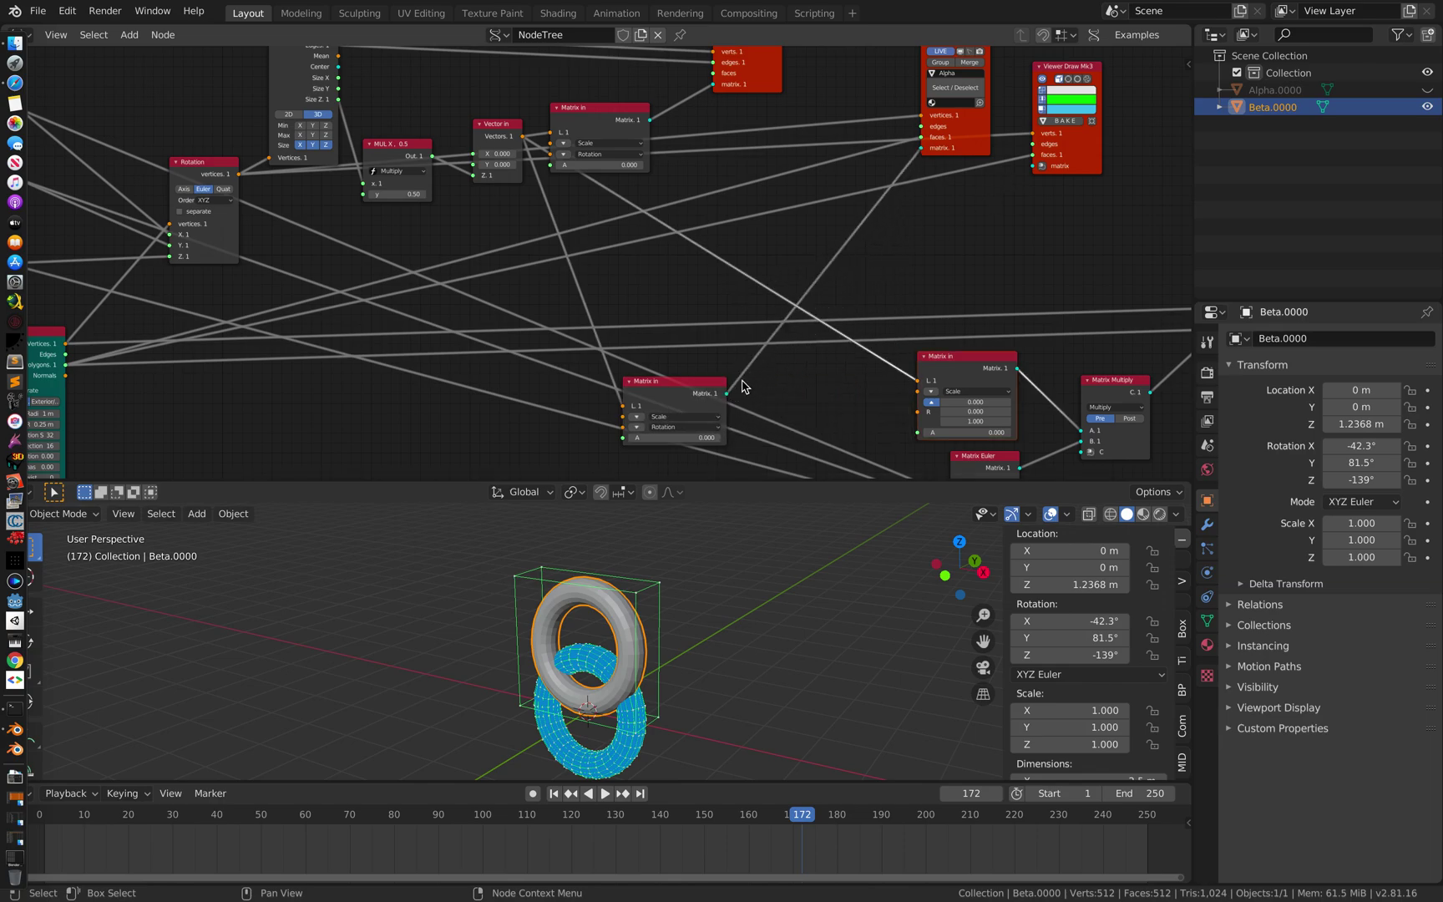
pyautogui.moveTo(727, 393)
pyautogui.mouseDown()
pyautogui.moveTo(921, 227)
pyautogui.moveTo(1042, 166)
pyautogui.mouseUp()
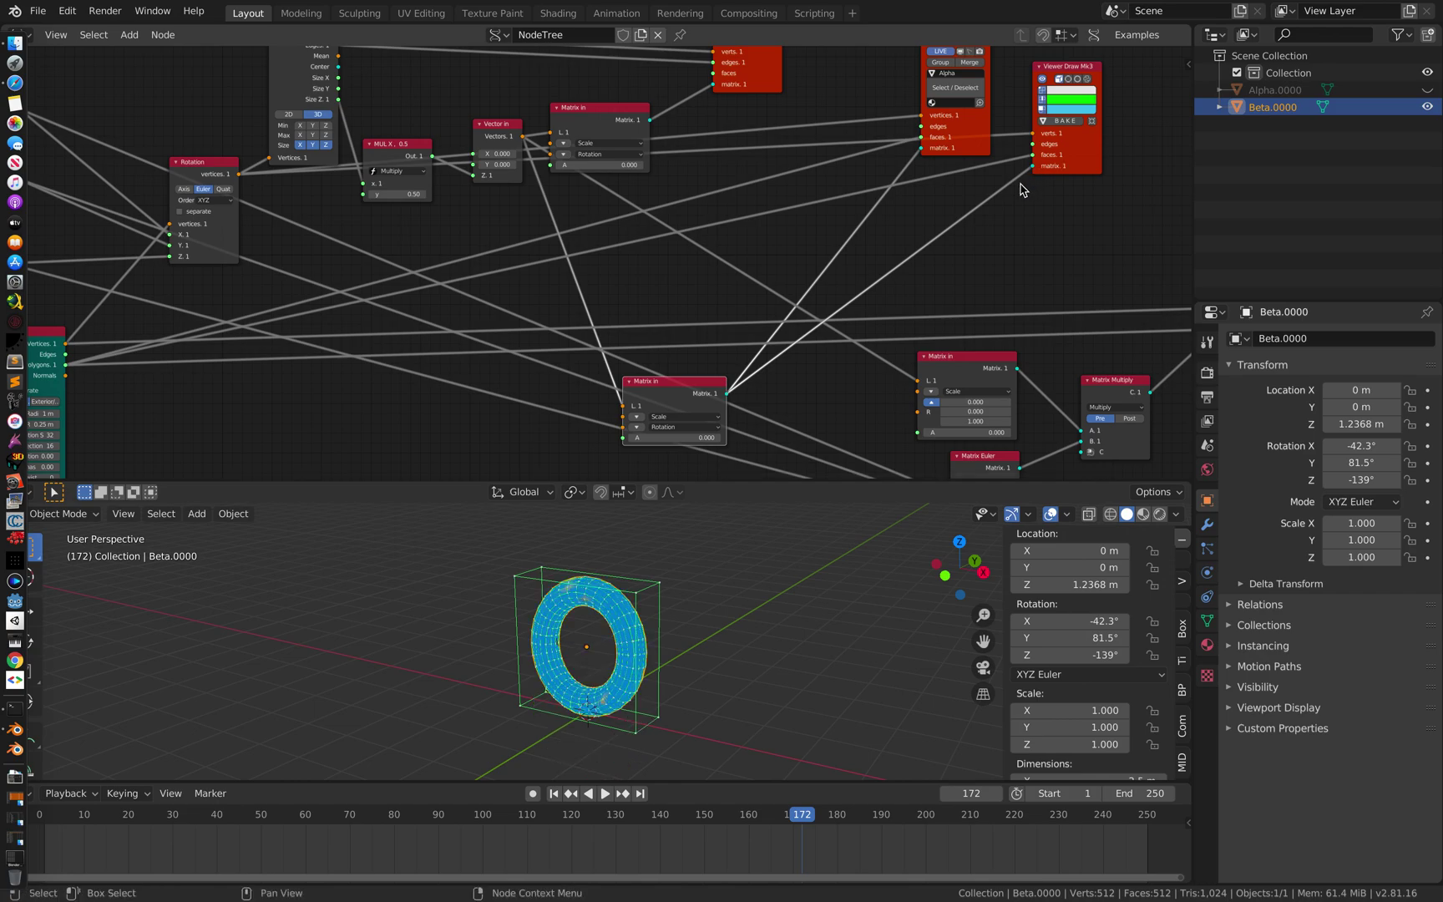
# - Delete the Alpha Viewer BMesh node from the node tree
pyautogui.moveTo(1024, 201); pyautogui.dragTo(973, 279, button='middle')
pyautogui.moveTo(910, 106); pyautogui.dragTo(853, 77)
pyautogui.press('x')
pyautogui.moveTo(832, 199); pyautogui.dragTo(842, 125, button='middle')
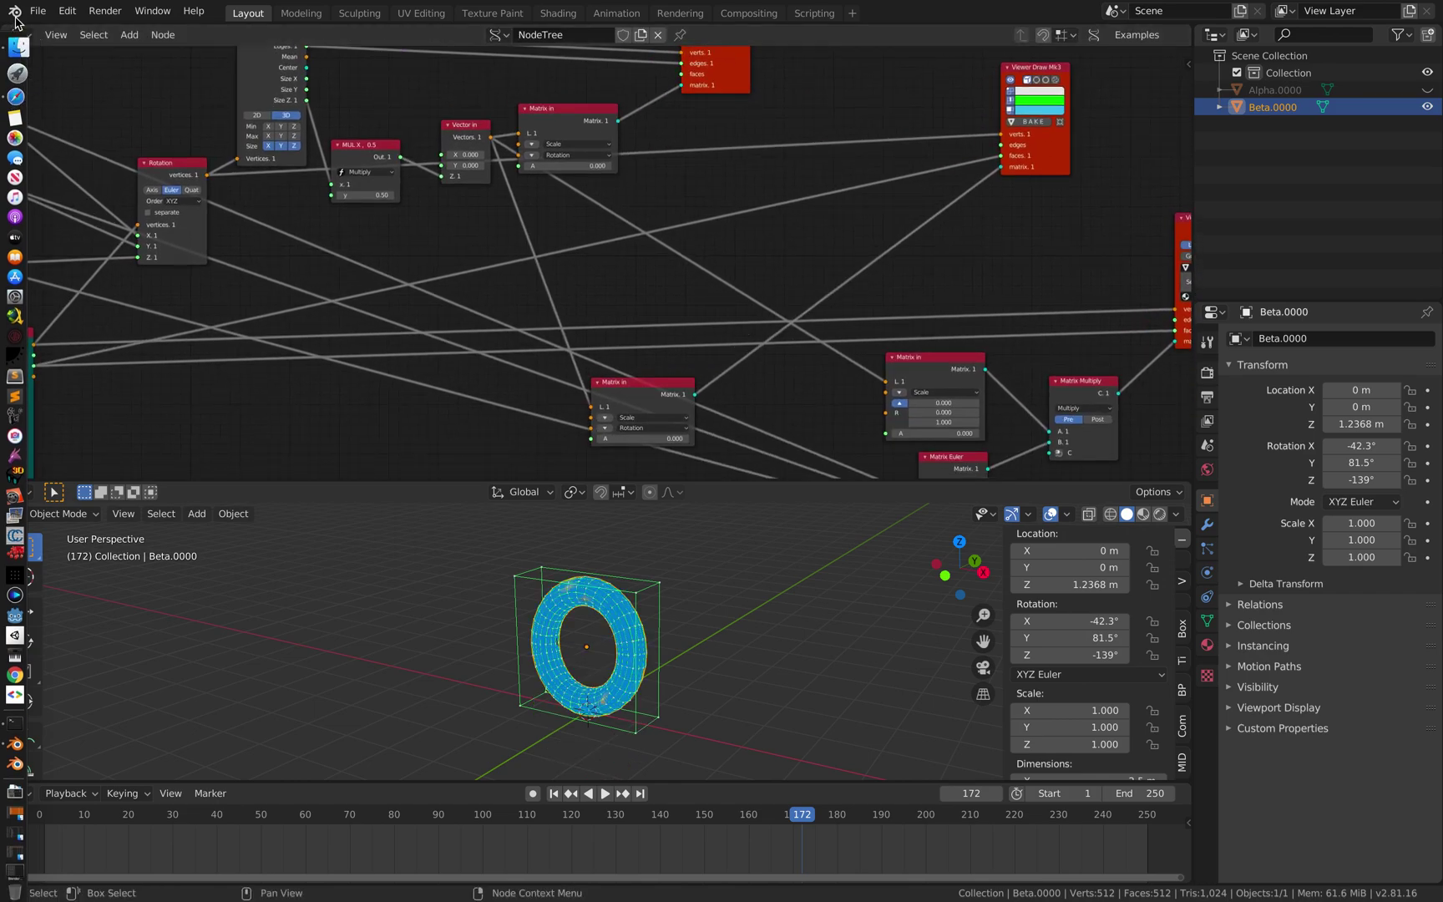
# - Save a new incremental version to the Desktop as boundingboxstudy_005.blend
pyautogui.click(36, 14)
pyautogui.click(73, 142)
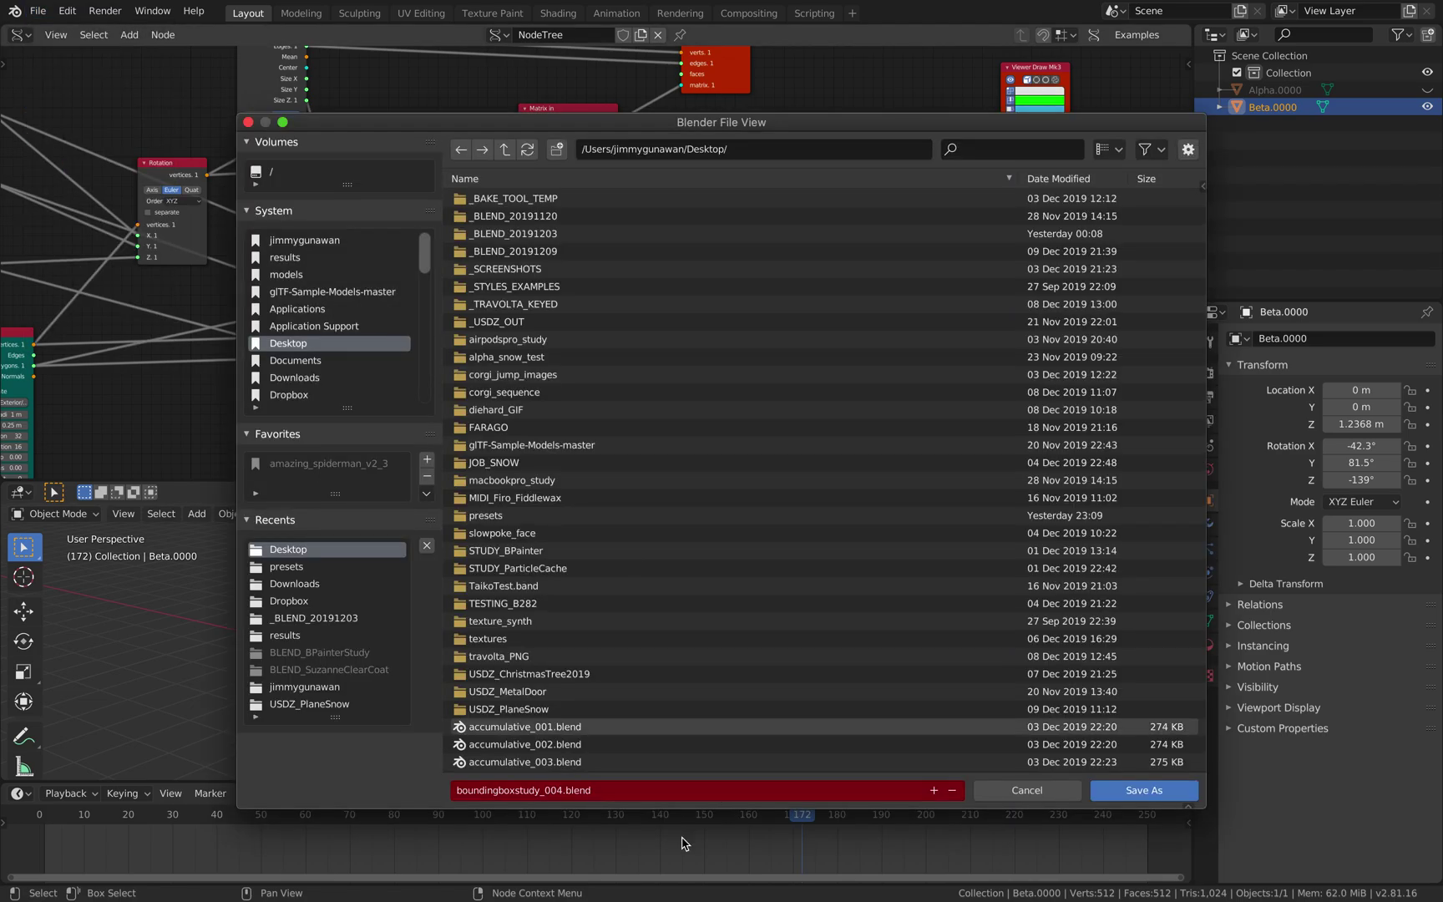
pyautogui.click(933, 790)
pyautogui.click(1145, 790)
# - Move the torus's Viewer Draw Mk3 node closer to the Matrix in nodes and play the animation with Beta.0000 deselected
pyautogui.moveTo(1050, 170); pyautogui.dragTo(835, 169)
pyautogui.moveTo(818, 615); pyautogui.dragTo(853, 601, button='middle')
pyautogui.press('space')
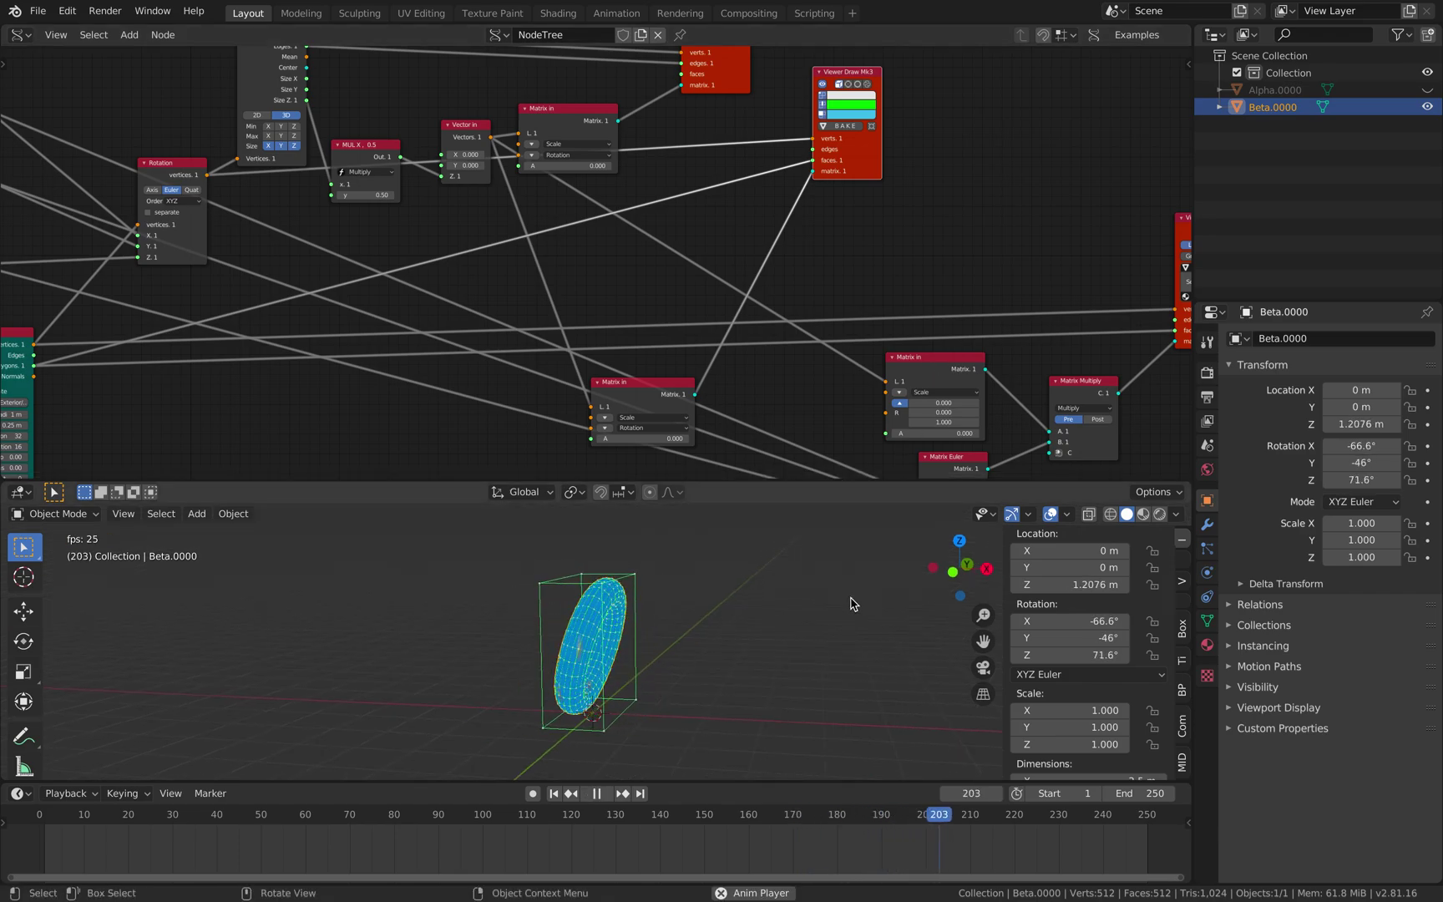
pyautogui.press('space')
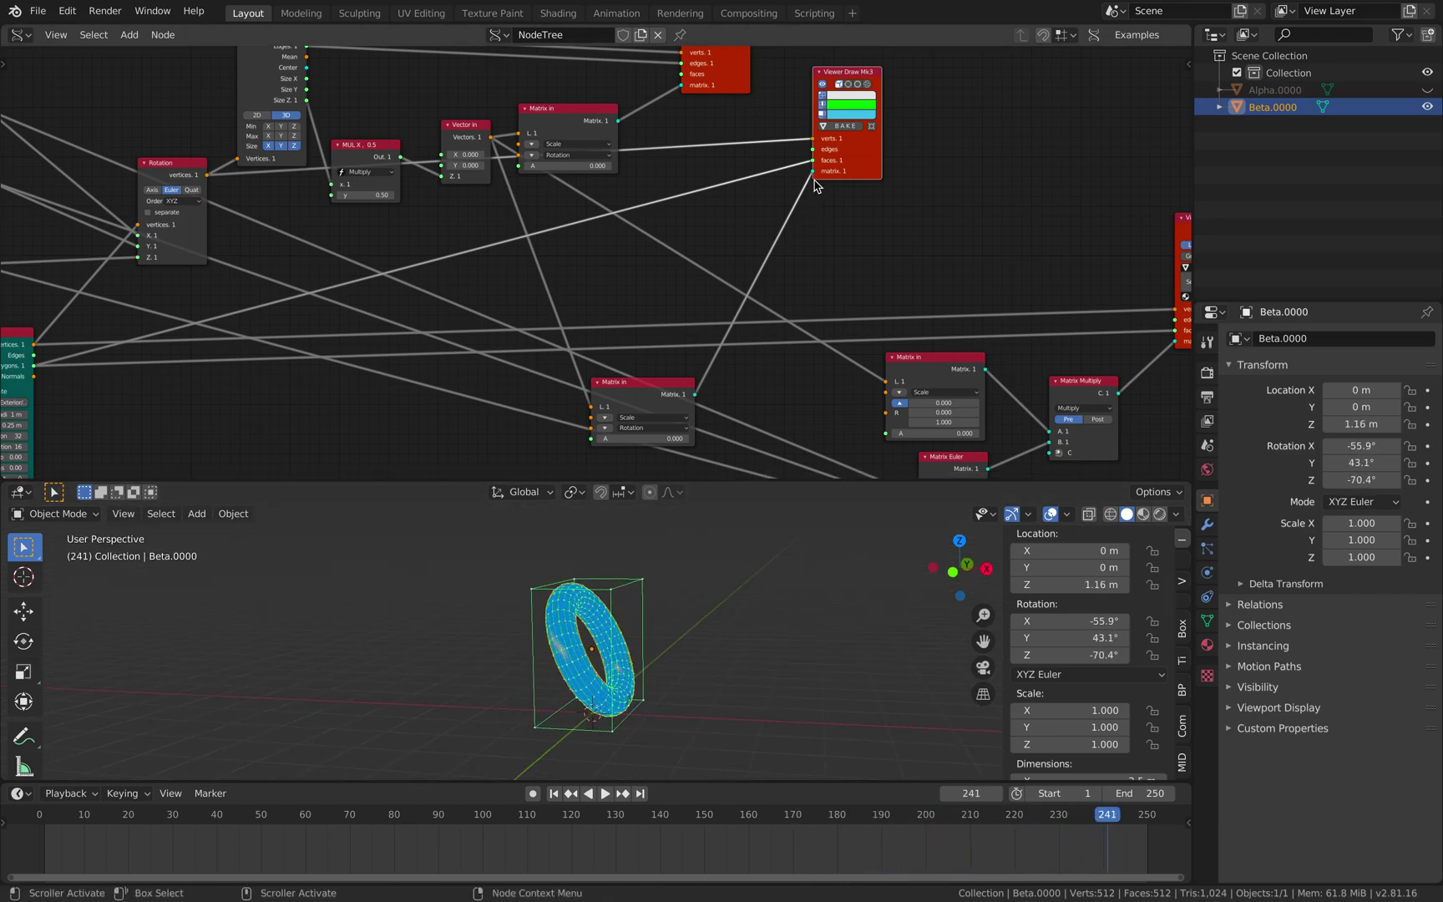
pyautogui.click(720, 695)
pyautogui.press('space')
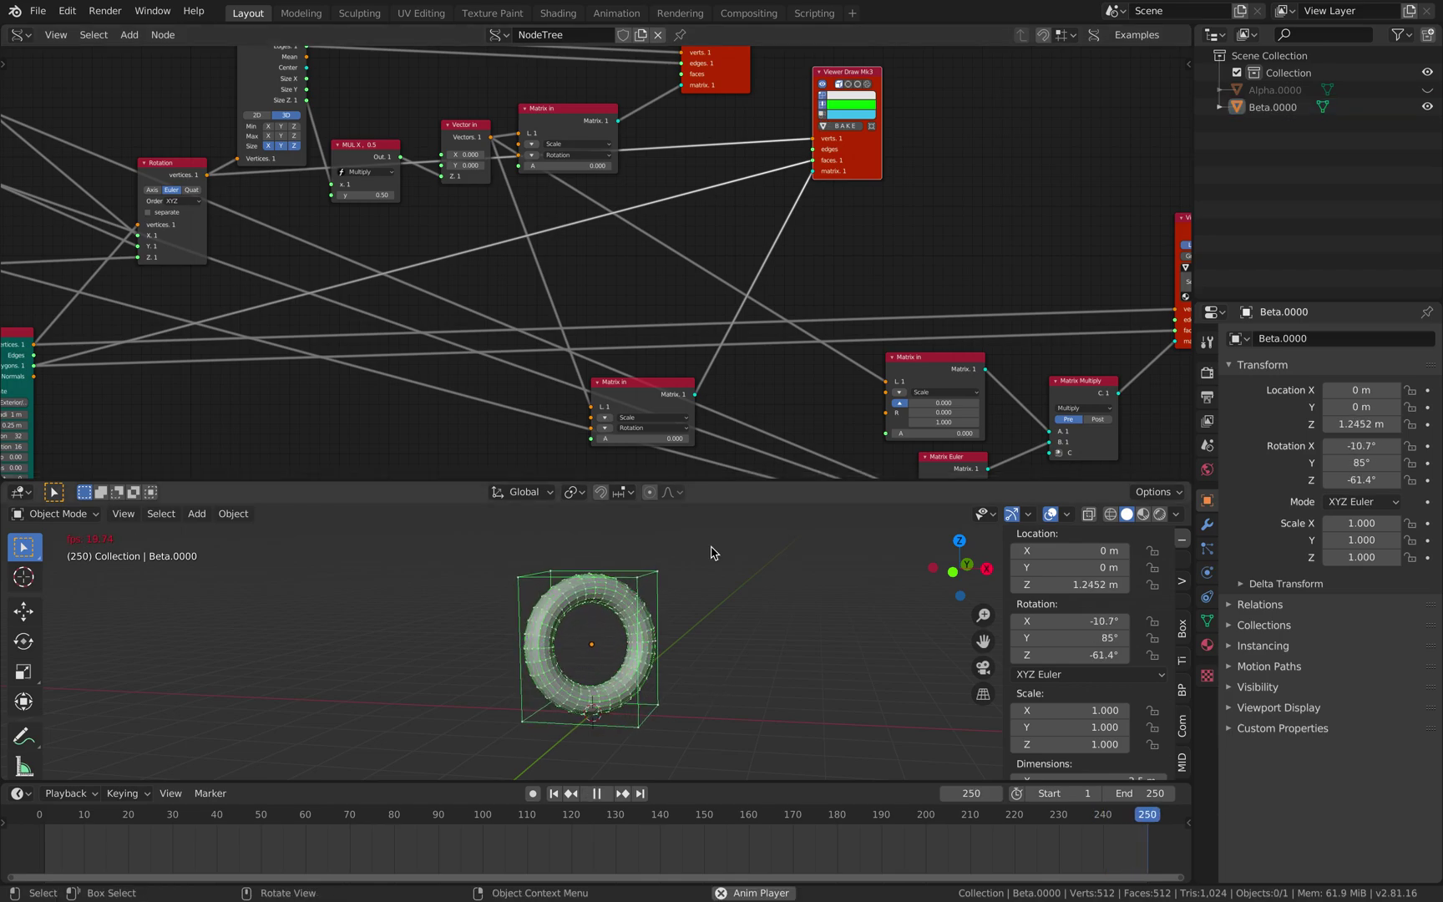
# - Change the face colour of the torus's Viewer Draw Mk3 node, set its vertex colour to green and save the file
pyautogui.click(852, 115)
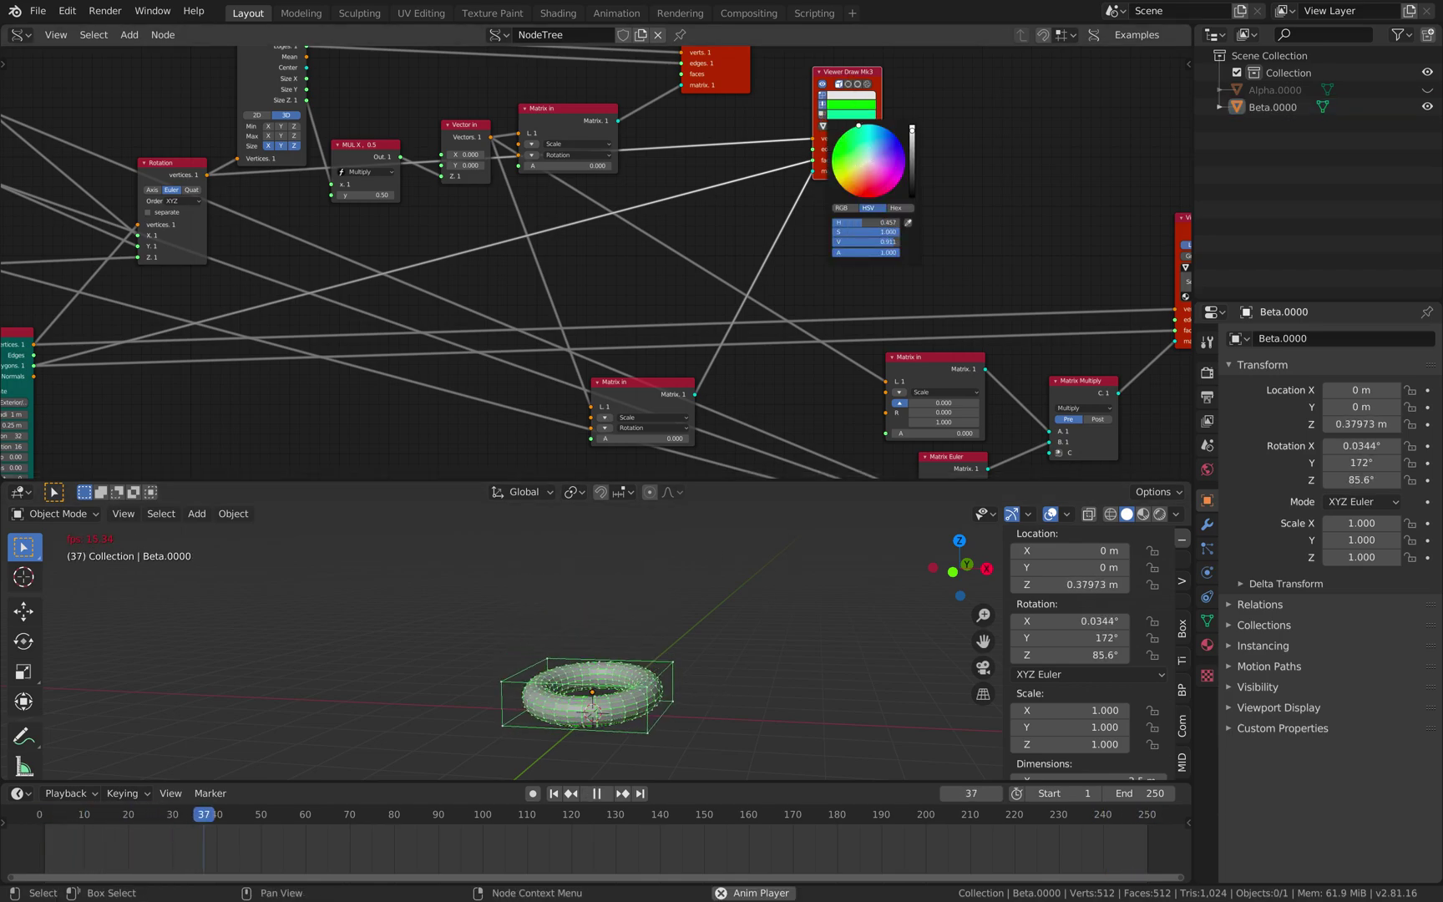
pyautogui.click(858, 96)
pyautogui.moveTo(875, 126); pyautogui.dragTo(927, 129)
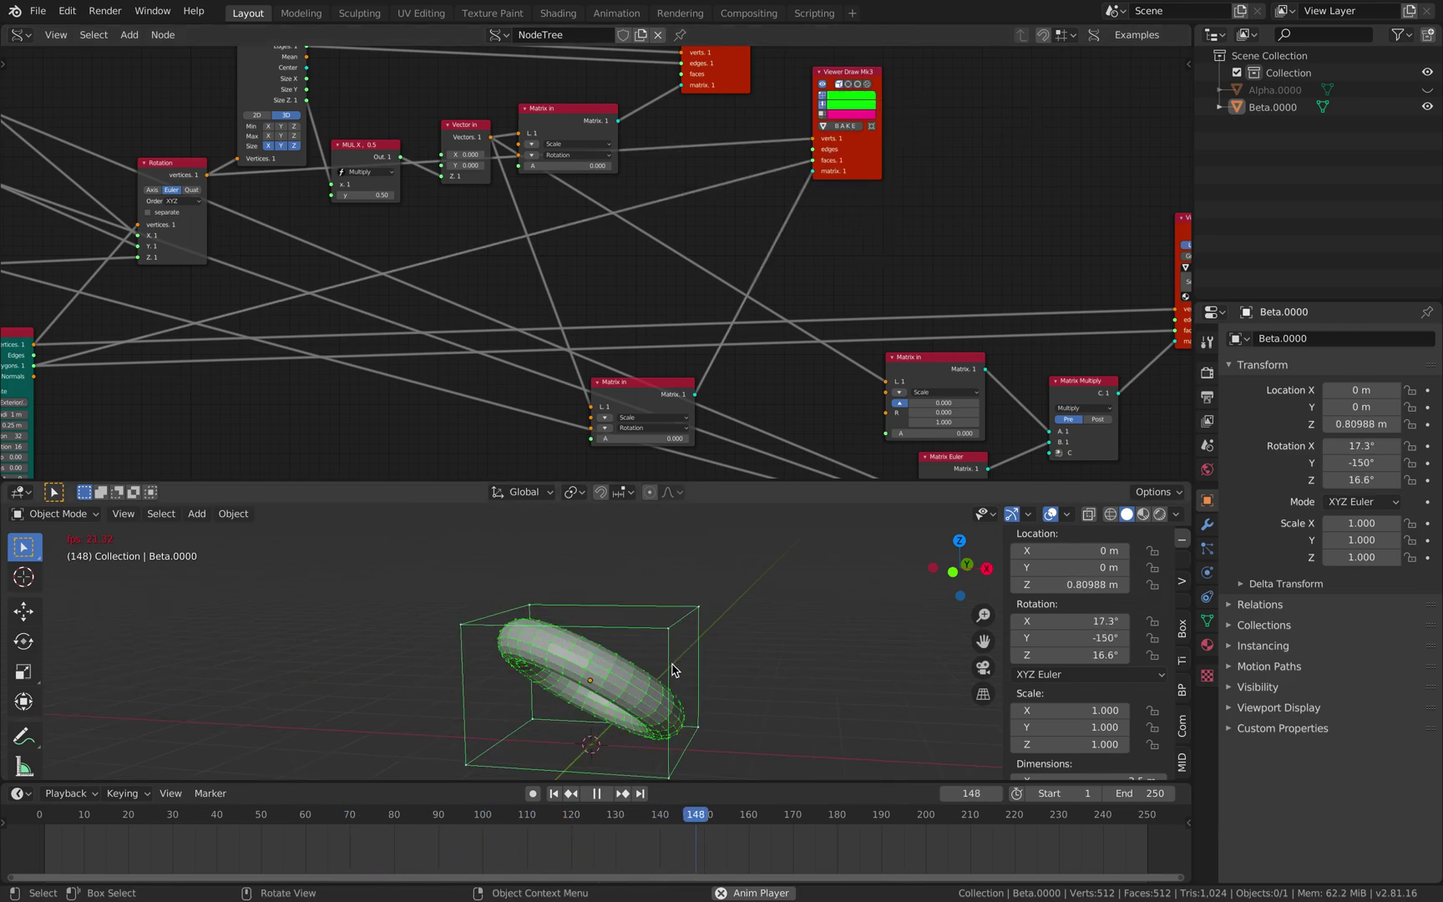
pyautogui.hotkey('ctrl', 's')
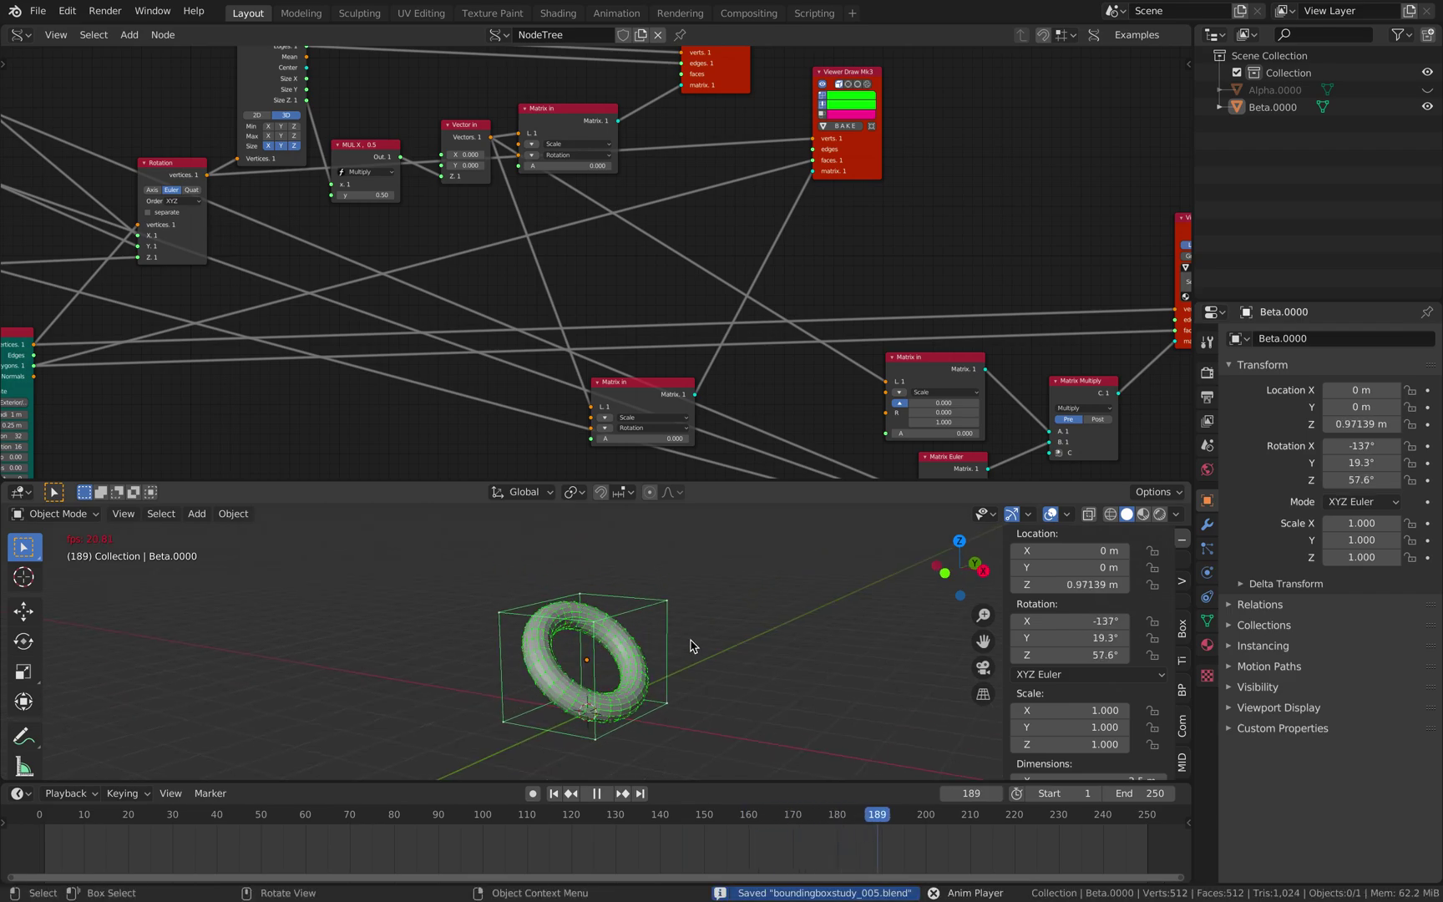
# - Stop the playback and move the Torus node farther away from the nodes it feeds
pyautogui.moveTo(649, 201); pyautogui.dragTo(882, 263, button='middle')
pyautogui.moveTo(522, 144); pyautogui.dragTo(615, 109, button='middle')
pyautogui.press('space')
pyautogui.moveTo(467, 347); pyautogui.dragTo(562, 176, button='middle')
pyautogui.moveTo(429, 191); pyautogui.dragTo(288, 268)
pyautogui.moveTo(368, 232); pyautogui.dragTo(455, 190, button='middle')
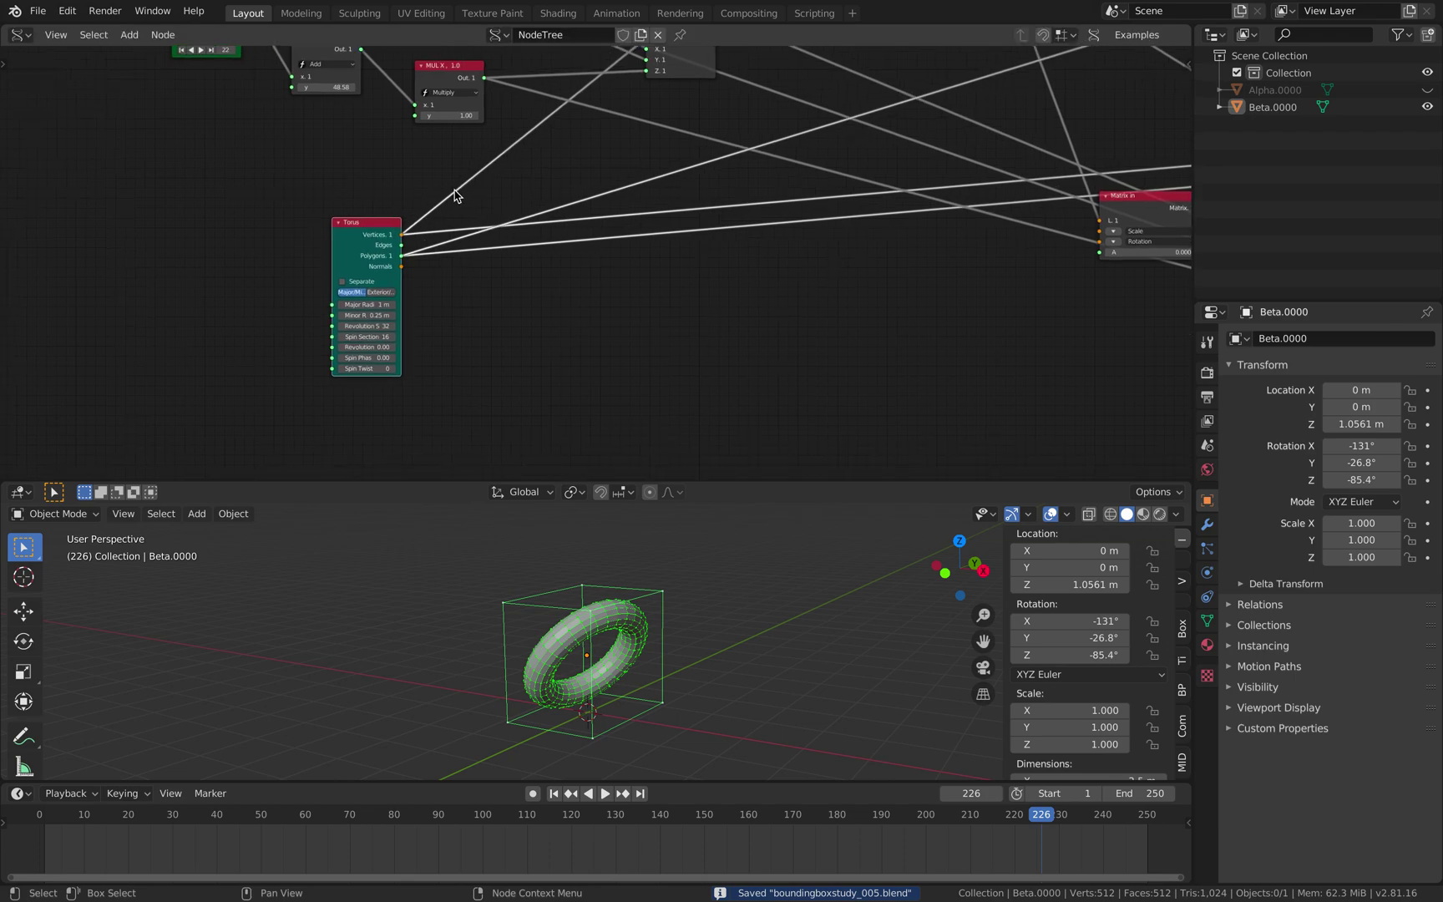
pyautogui.moveTo(350, 226); pyautogui.dragTo(306, 215)
pyautogui.moveTo(355, 175); pyautogui.dragTo(386, 176, button='middle')
# - Show the node editor's toolbar with tool names, collapse its Presets section and save the file
pyautogui.click(6, 63)
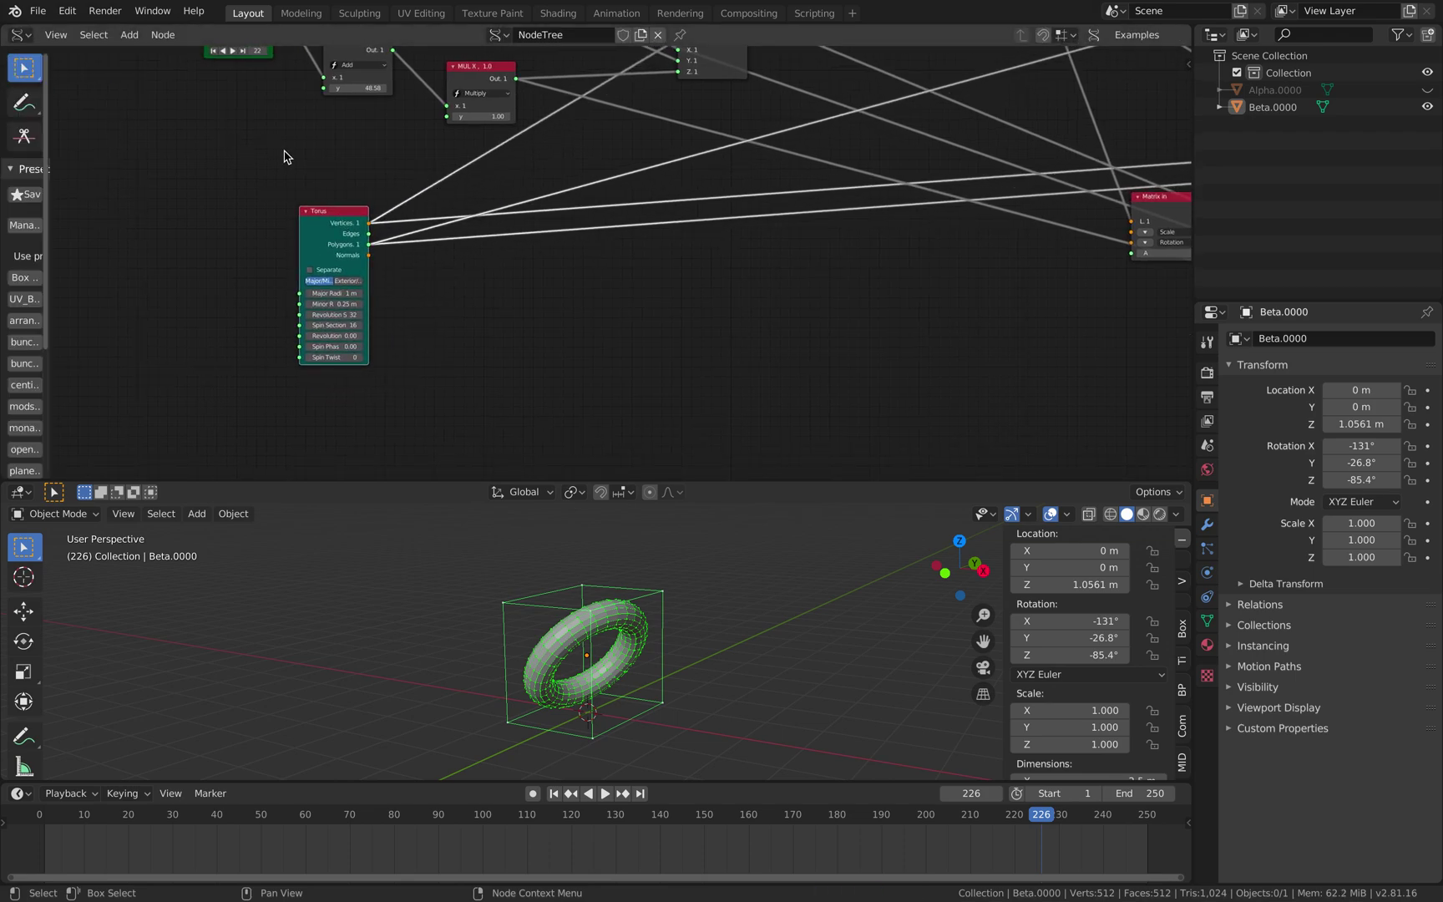
pyautogui.moveTo(288, 156); pyautogui.dragTo(319, 154, button='middle')
pyautogui.moveTo(47, 145); pyautogui.dragTo(204, 151)
pyautogui.click(37, 169)
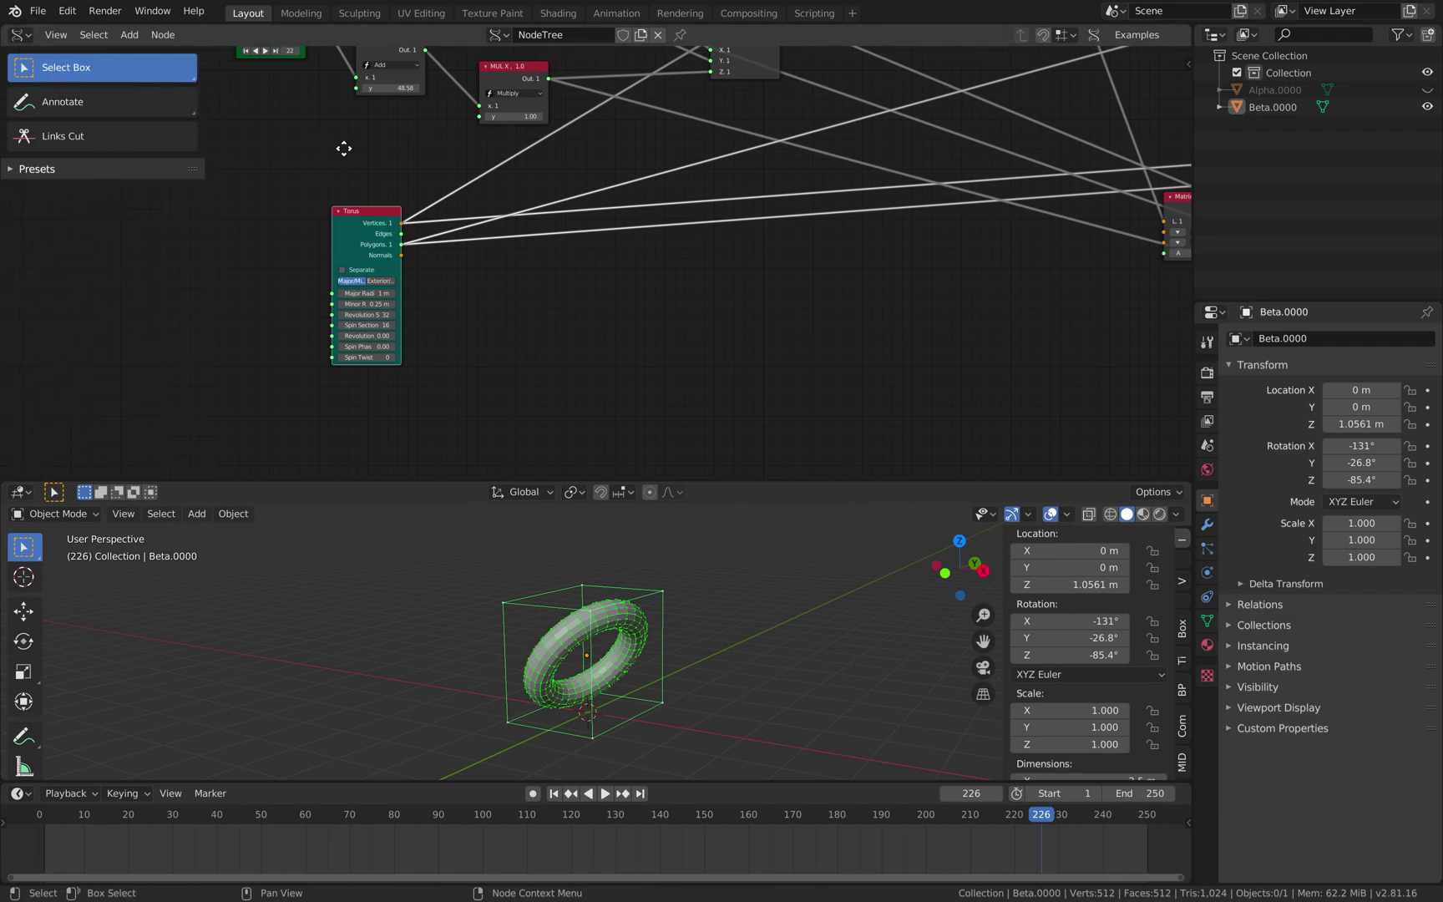
pyautogui.moveTo(332, 146); pyautogui.dragTo(385, 156, button='middle')
pyautogui.hotkey('ctrl', 's')
# - Add reroute points to the Torus vertices and polygons links, then return to the Select Box tool
pyautogui.moveTo(244, 156); pyautogui.dragTo(235, 158, button='middle')
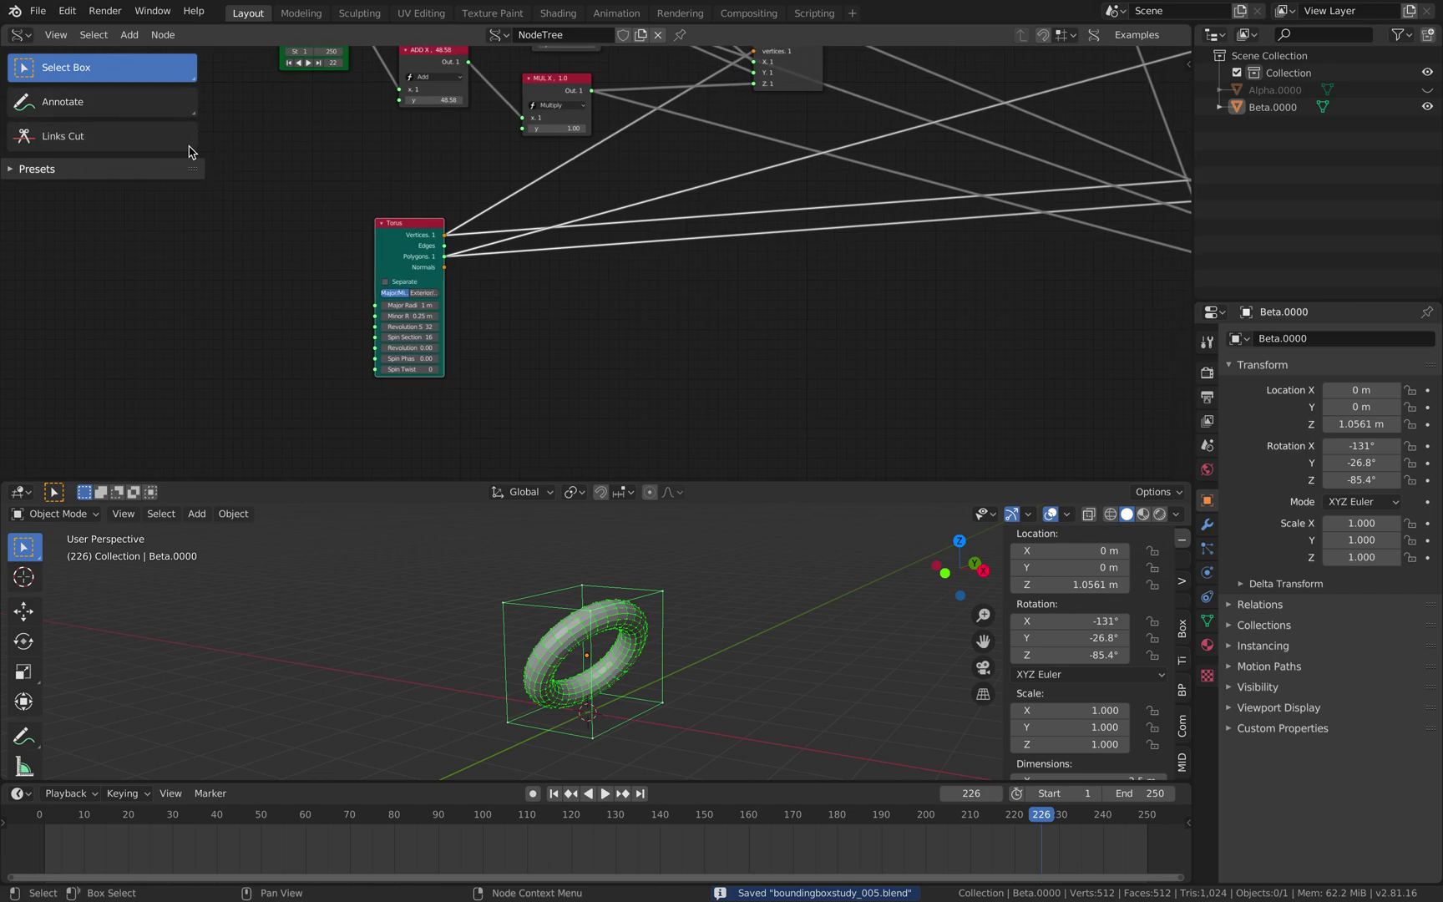
pyautogui.click(122, 141)
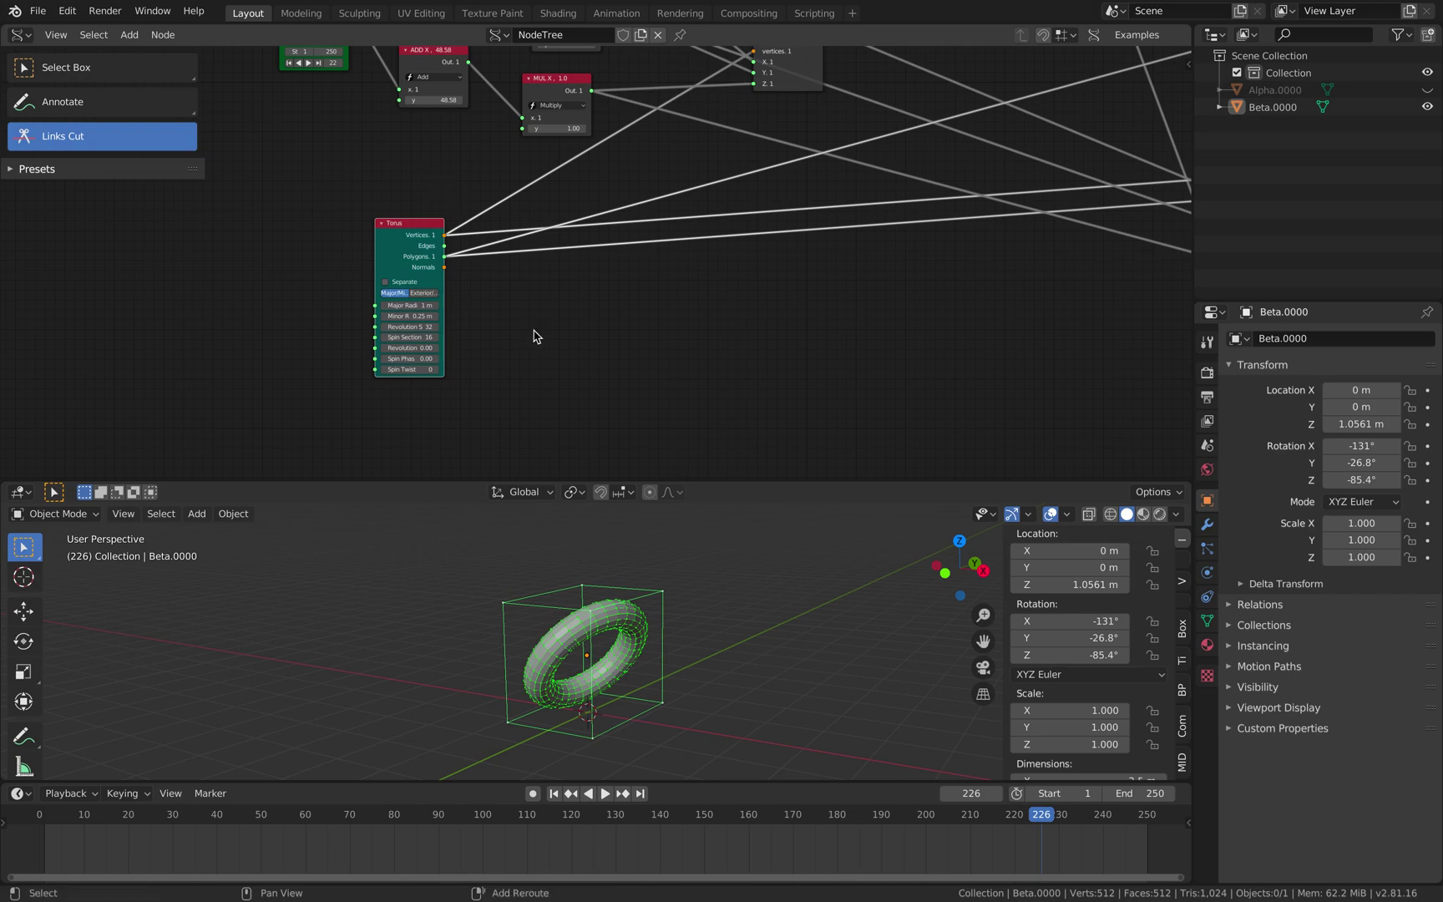
pyautogui.moveTo(446, 181); pyautogui.dragTo(451, 184)
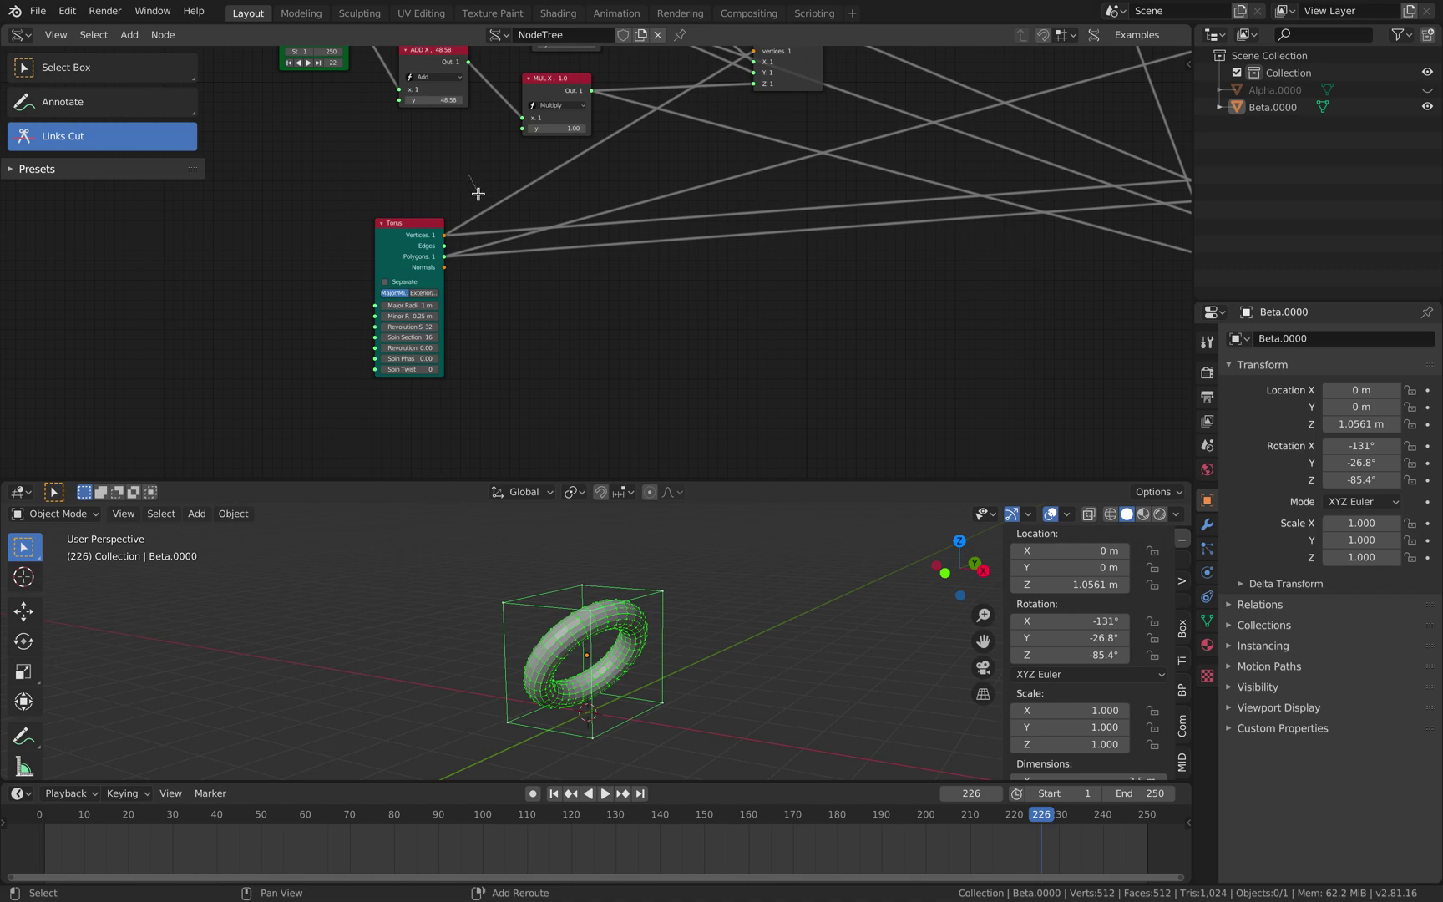
pyautogui.keyDown('shift'); pyautogui.moveTo(502, 312); pyautogui.dragTo(501, 312, button='right'); pyautogui.keyUp('shift')
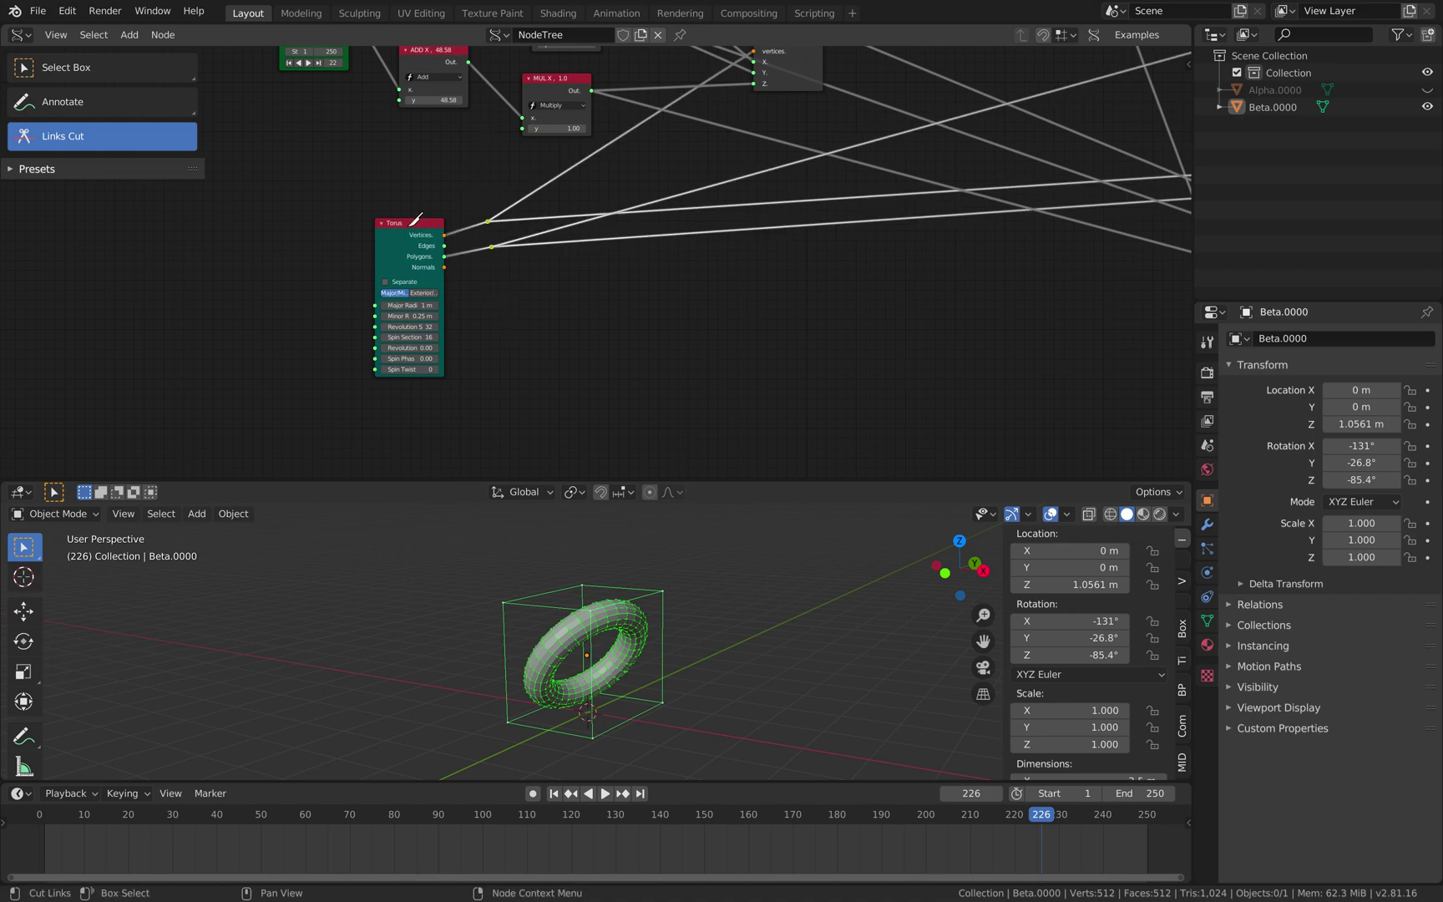
pyautogui.click(101, 66)
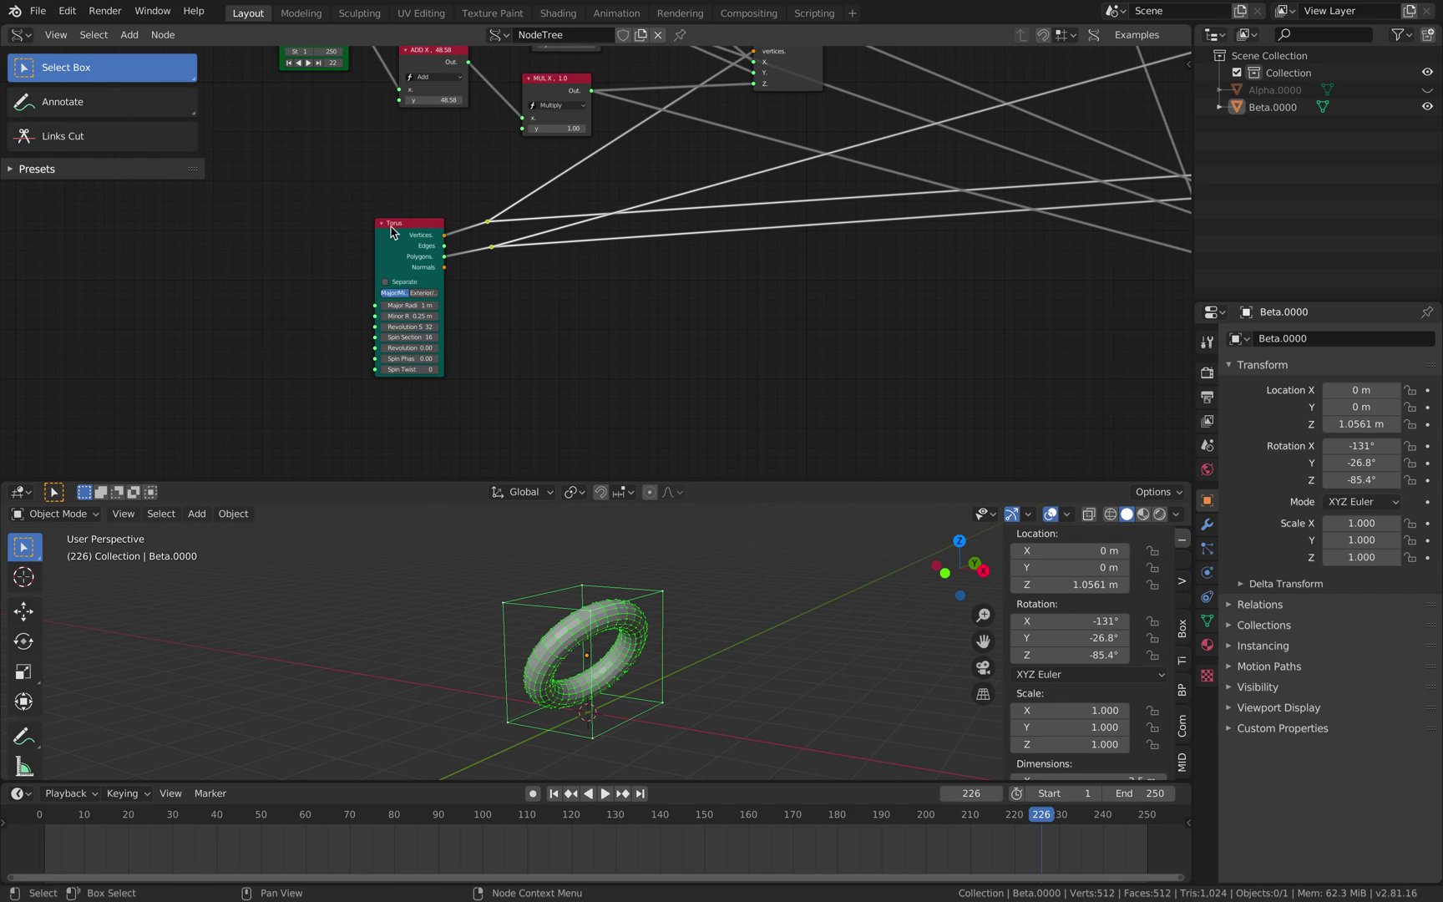
# - Move the Torus node aside and add a Suzanne node below the reroute points
pyautogui.moveTo(392, 224); pyautogui.dragTo(267, 204)
pyautogui.scroll(3, 451, 252)
pyautogui.hotkey('shift', 'a')
pyautogui.click(363, 285)
pyautogui.write('suza')
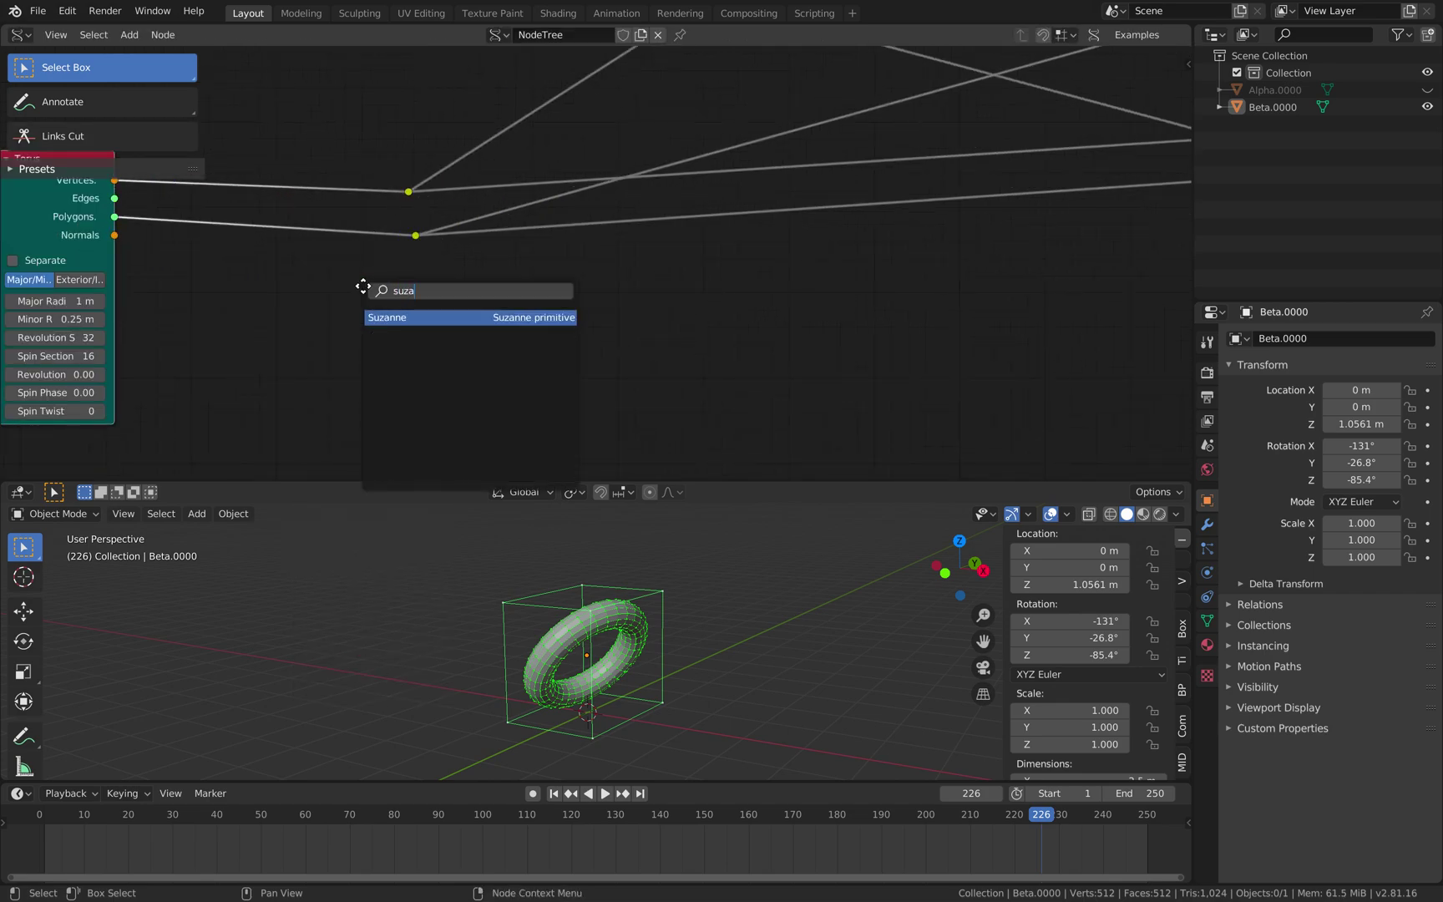
pyautogui.press('Return')
pyautogui.click(255, 288)
# - Connect Suzanne's vertices and faces to the two reroute points in place of the Torus
pyautogui.moveTo(373, 315); pyautogui.dragTo(397, 268)
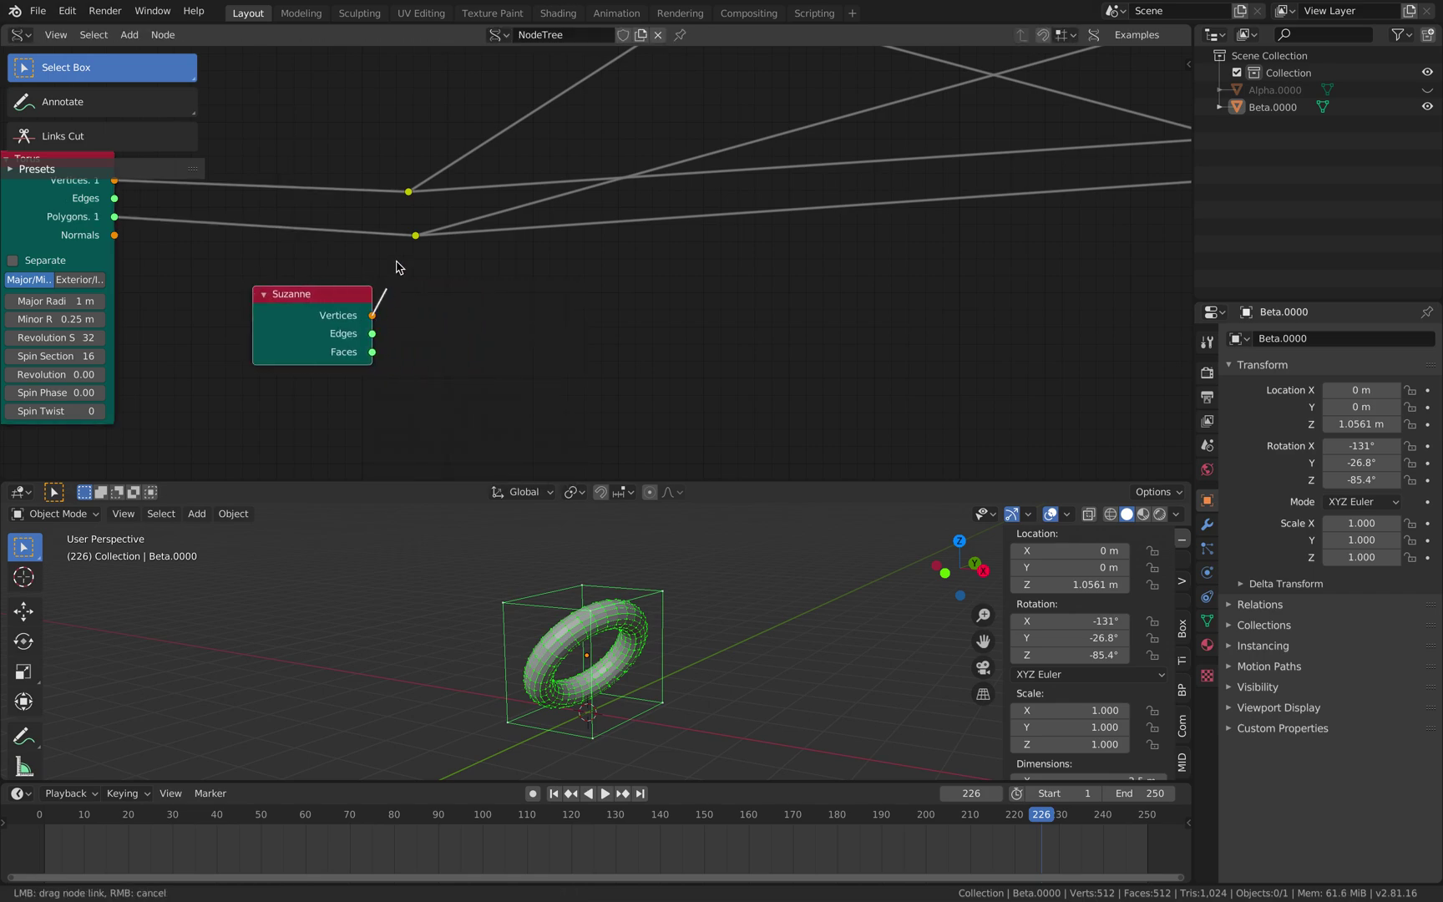
pyautogui.moveTo(405, 201); pyautogui.dragTo(408, 201)
pyautogui.moveTo(372, 351); pyautogui.dragTo(436, 284)
# - Play the animation with Suzanne as the mesh, move the Suzanne node clear of the reroutes, select Beta.0000 and stop the playback
pyautogui.press('space')
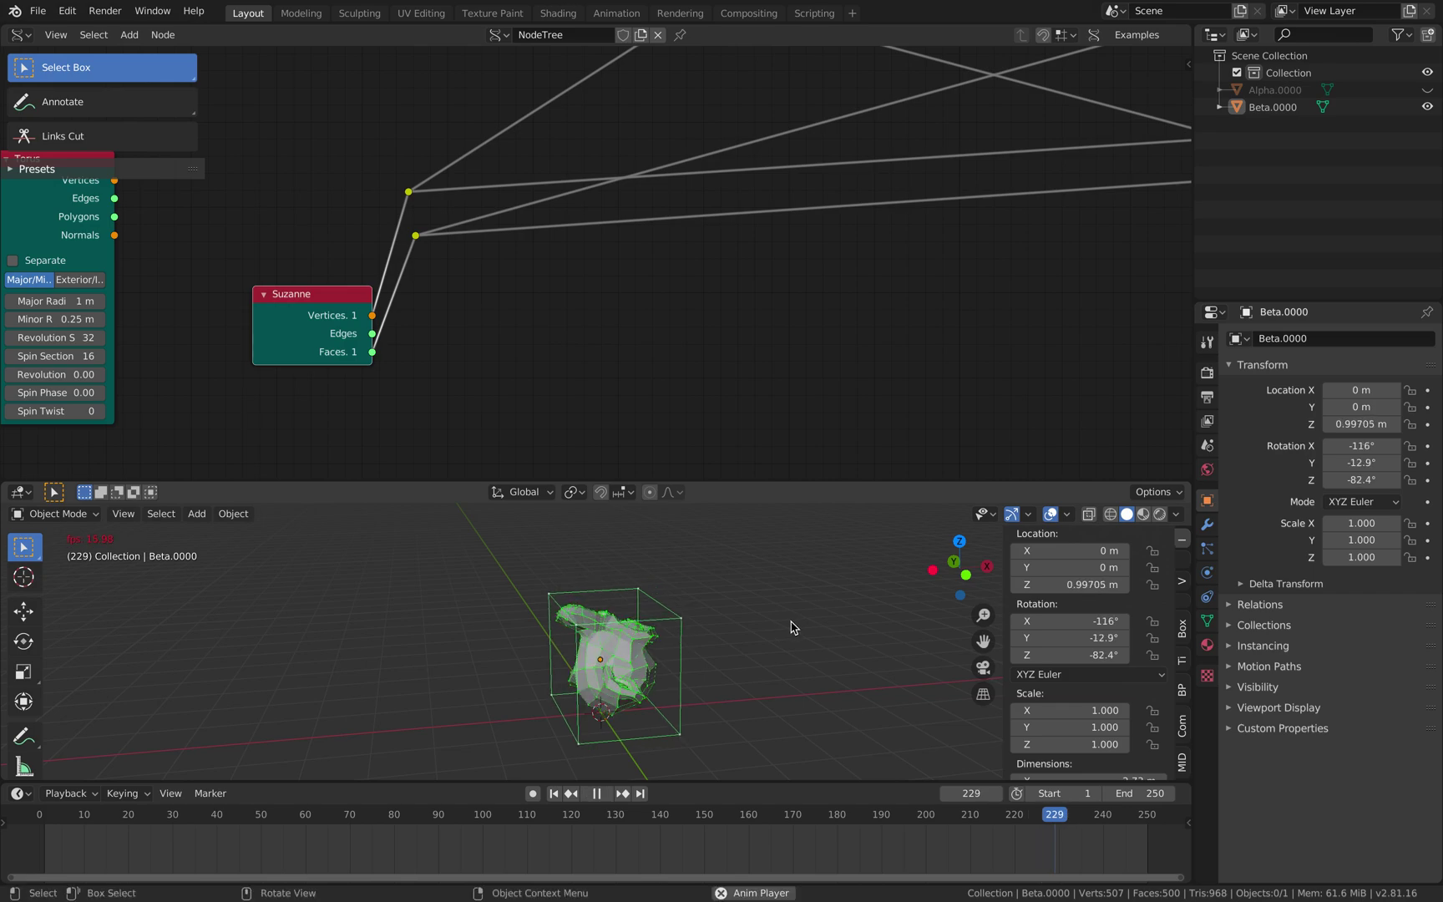
pyautogui.moveTo(312, 302); pyautogui.dragTo(259, 287)
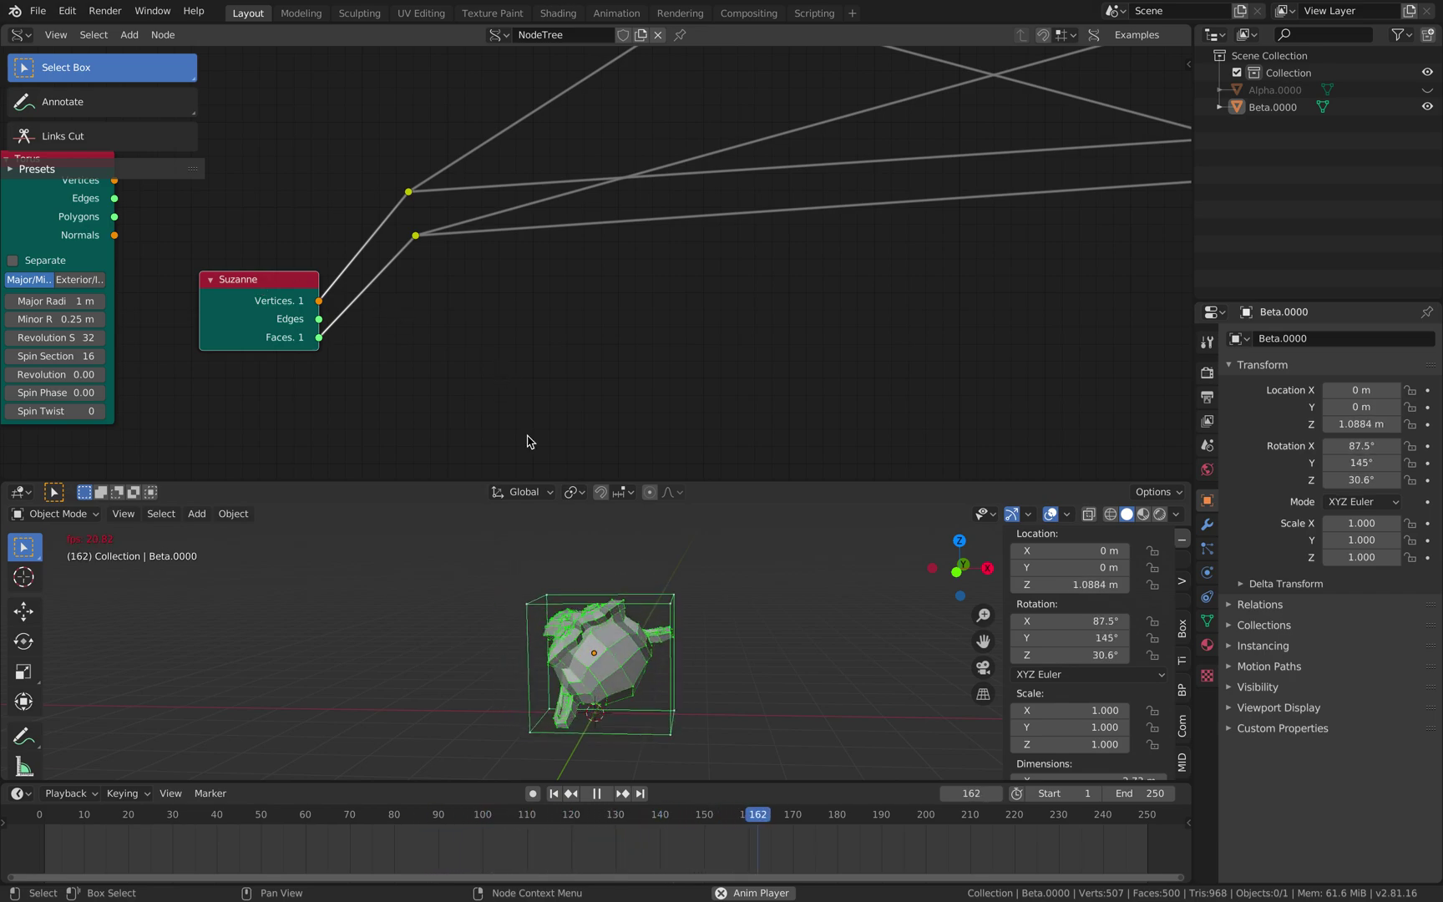
pyautogui.click(588, 627)
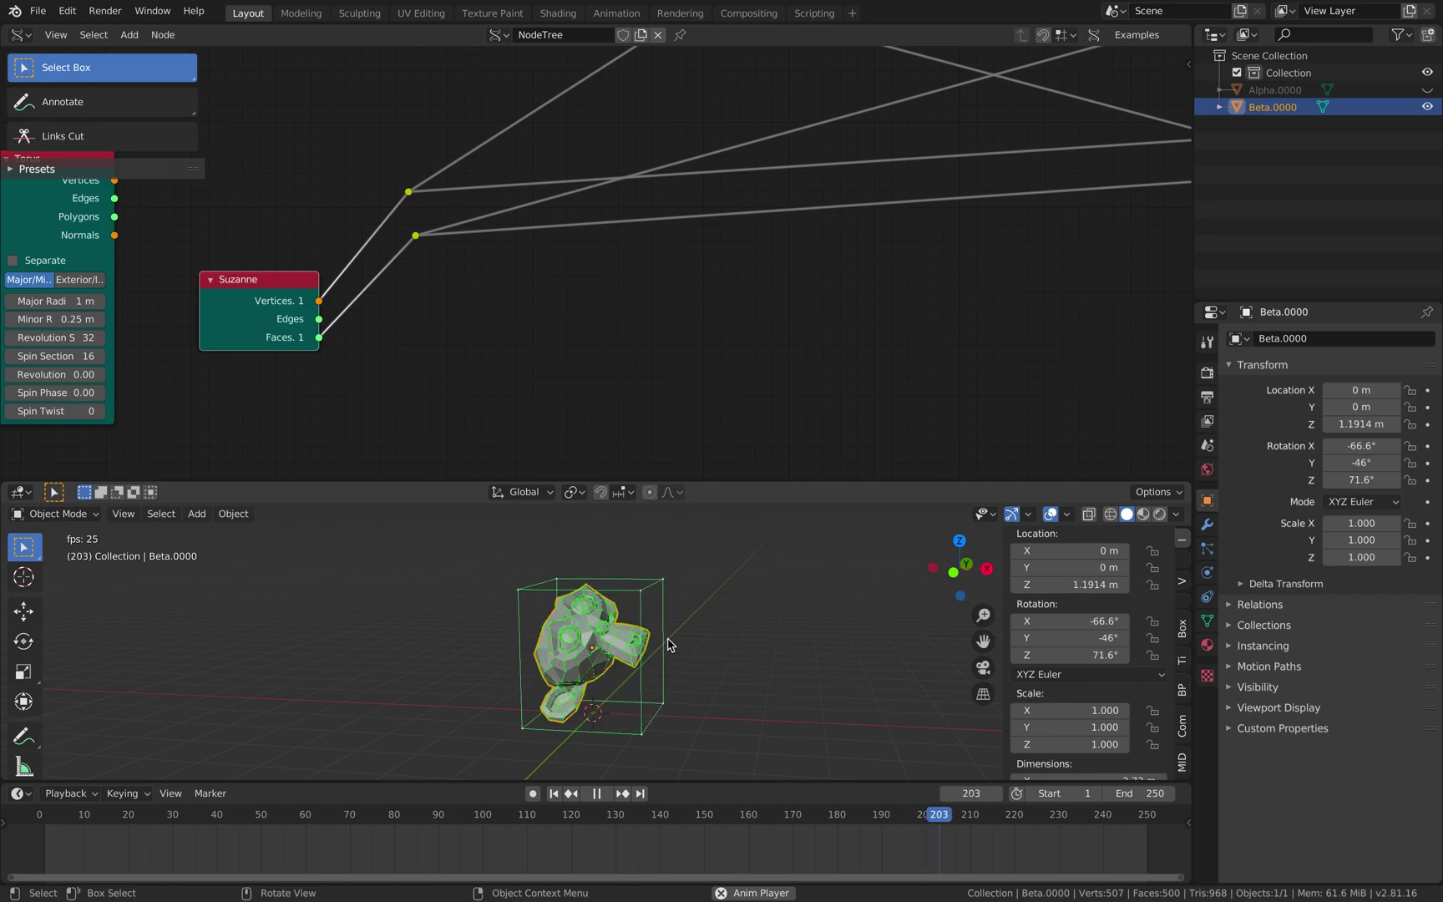
pyautogui.press('space')
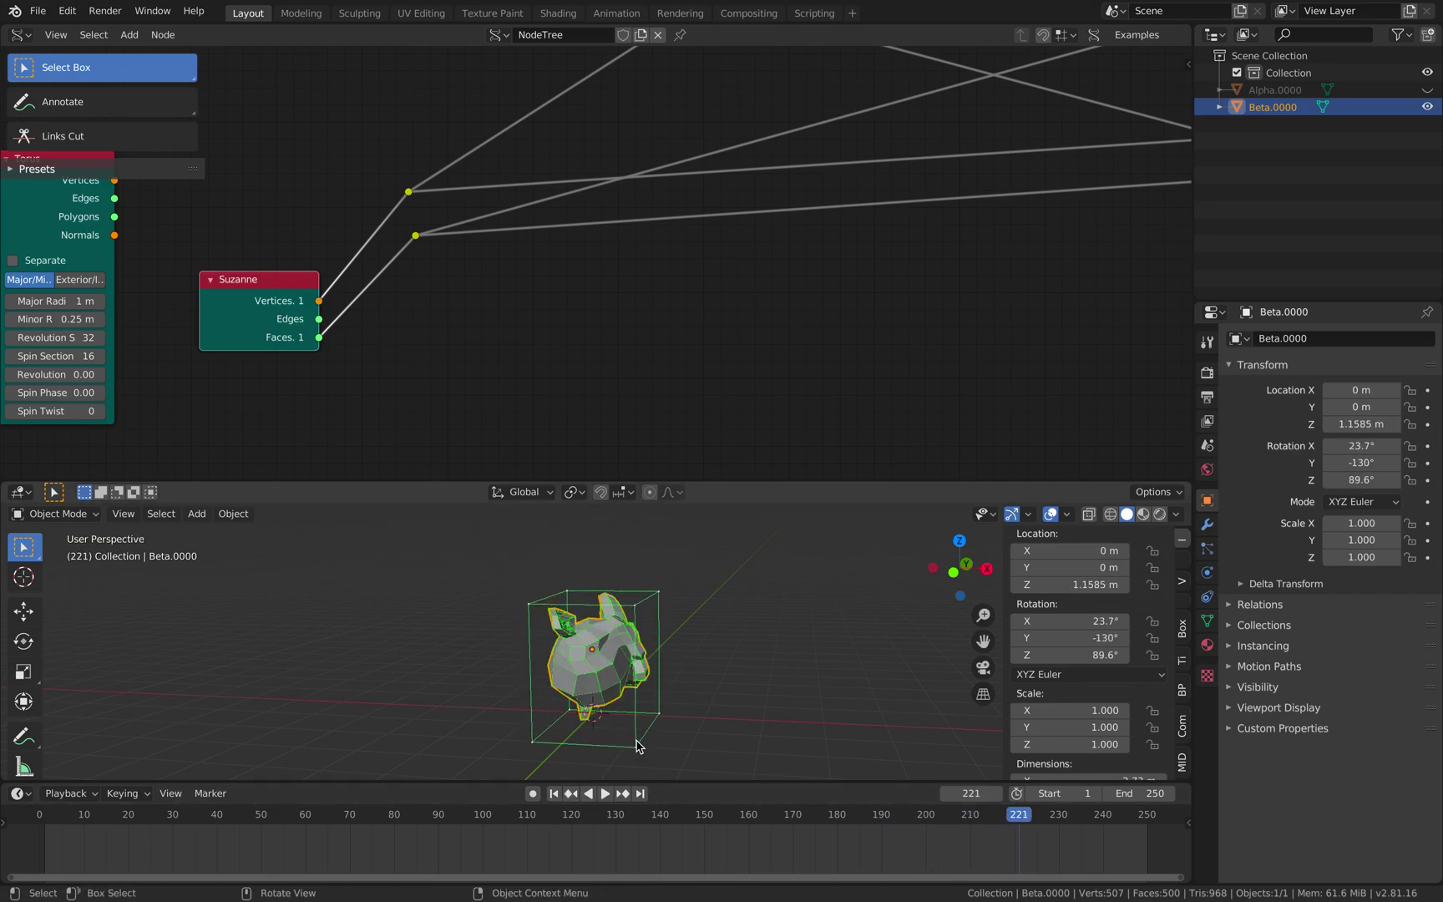
# - Return to frame 1 and set the active keying set to LocRot
pyautogui.click(553, 793)
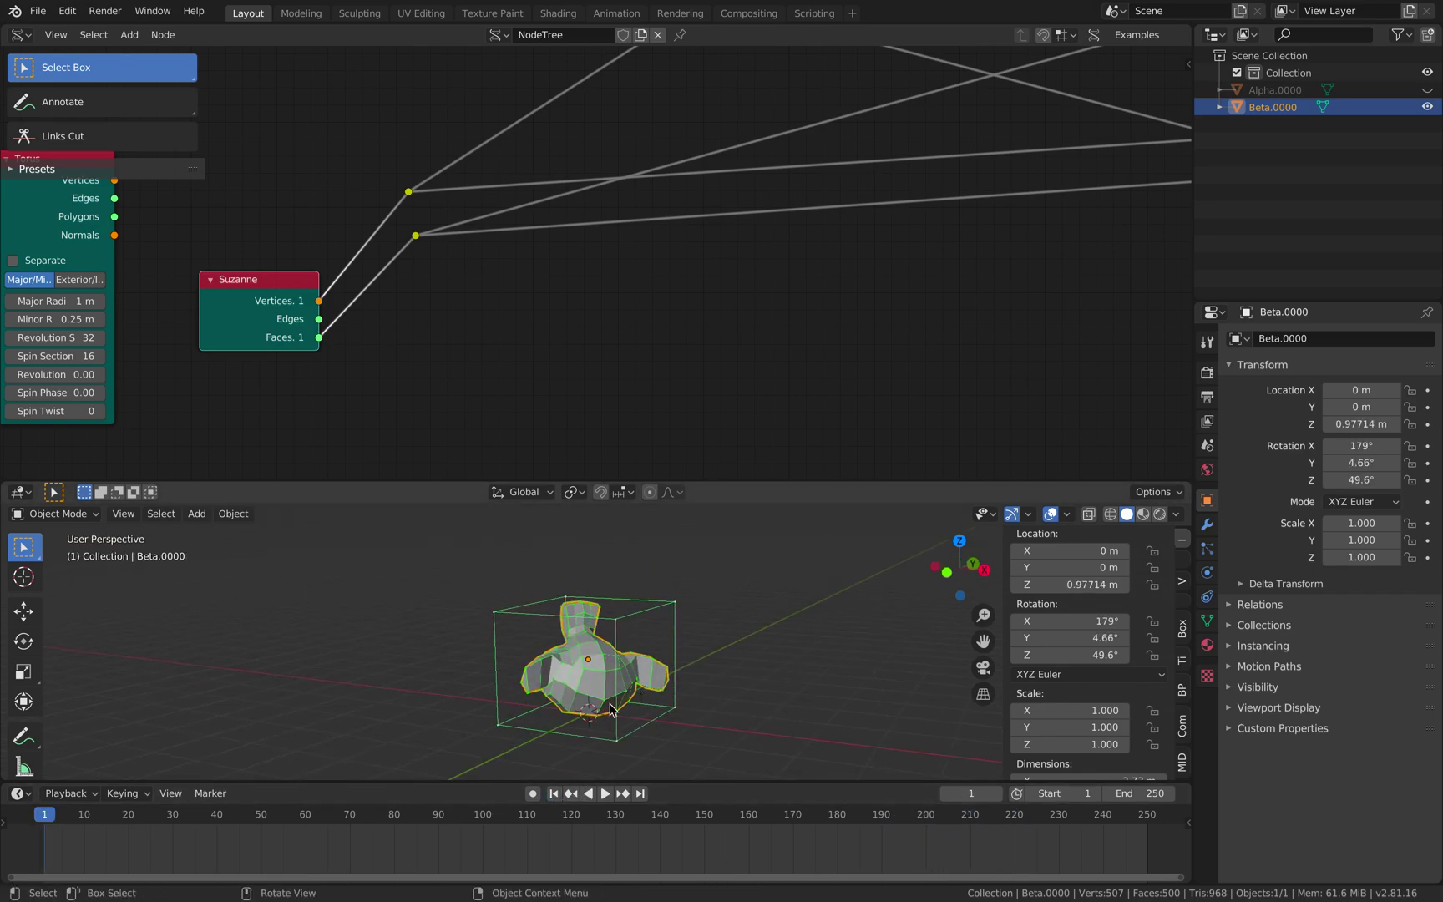
pyautogui.click(72, 796)
pyautogui.click(53, 424)
pyautogui.click(122, 794)
pyautogui.click(125, 646)
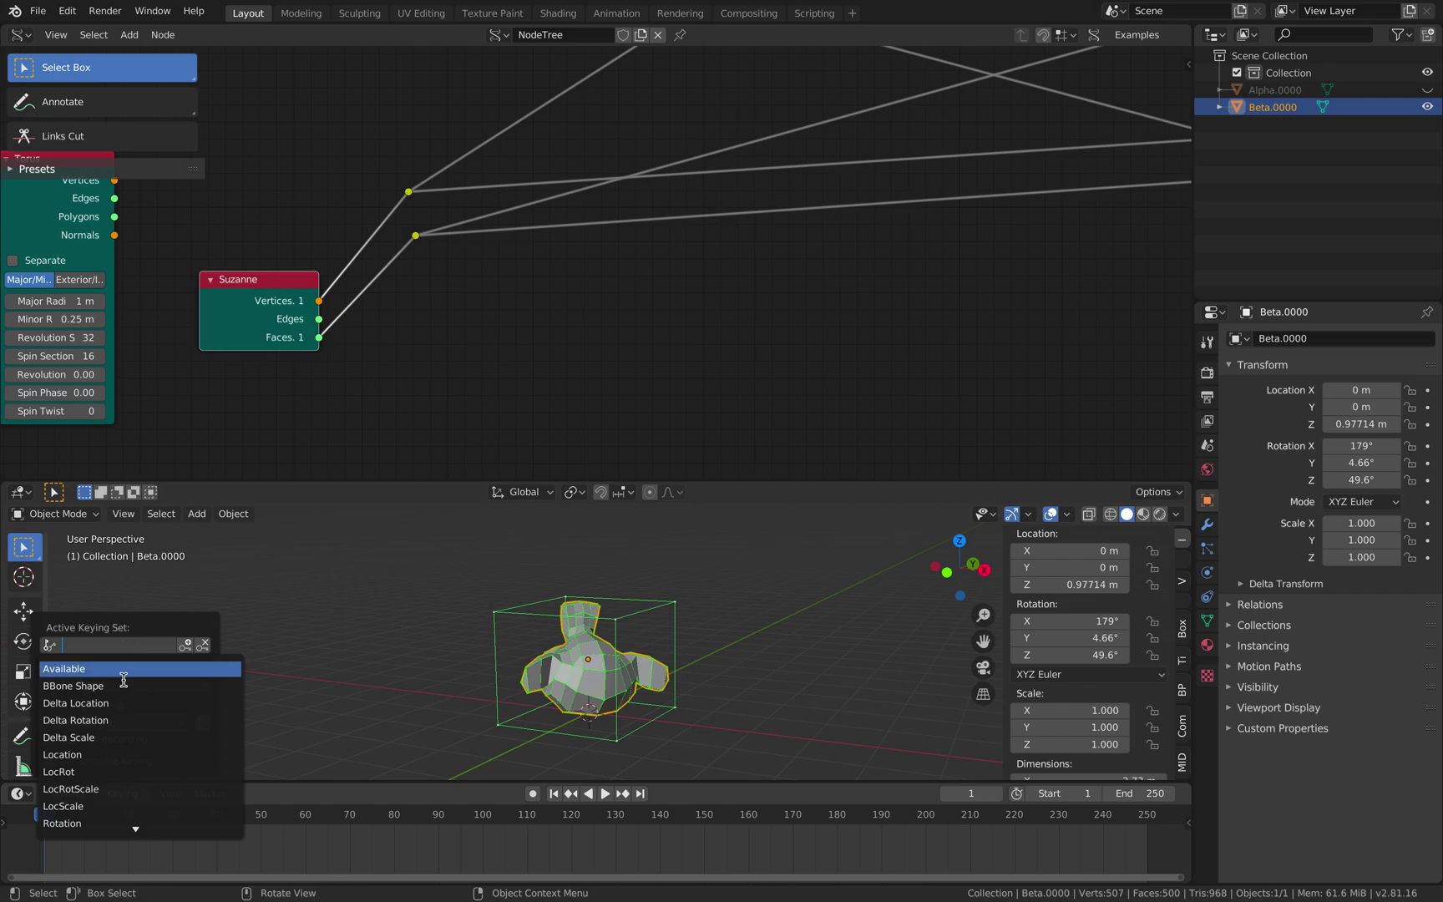
pyautogui.click(113, 770)
pyautogui.click(171, 793)
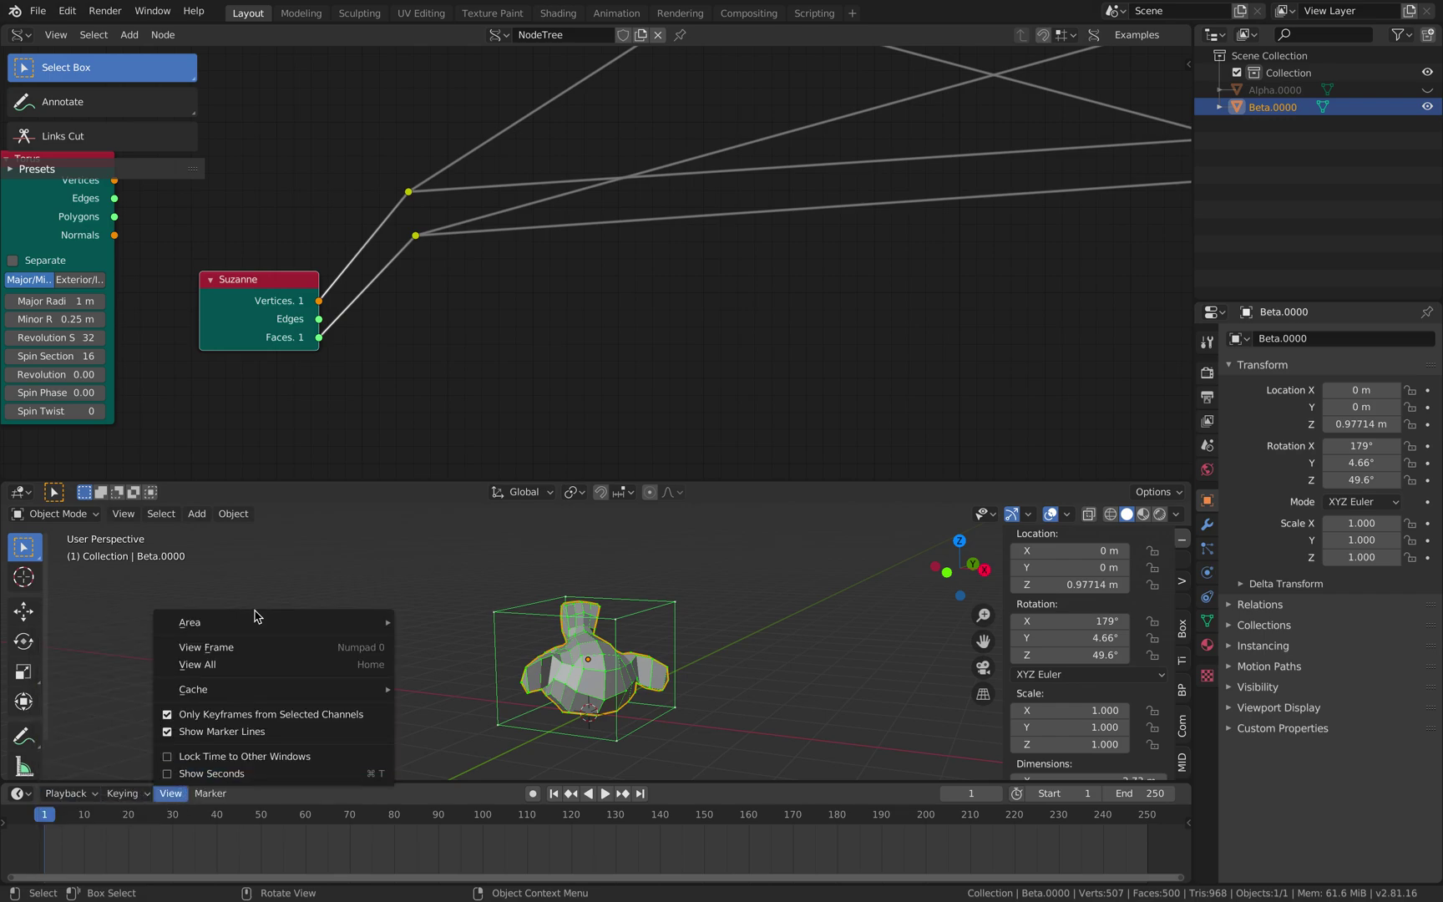
pyautogui.moveTo(519, 750); pyautogui.dragTo(535, 695, button='middle')
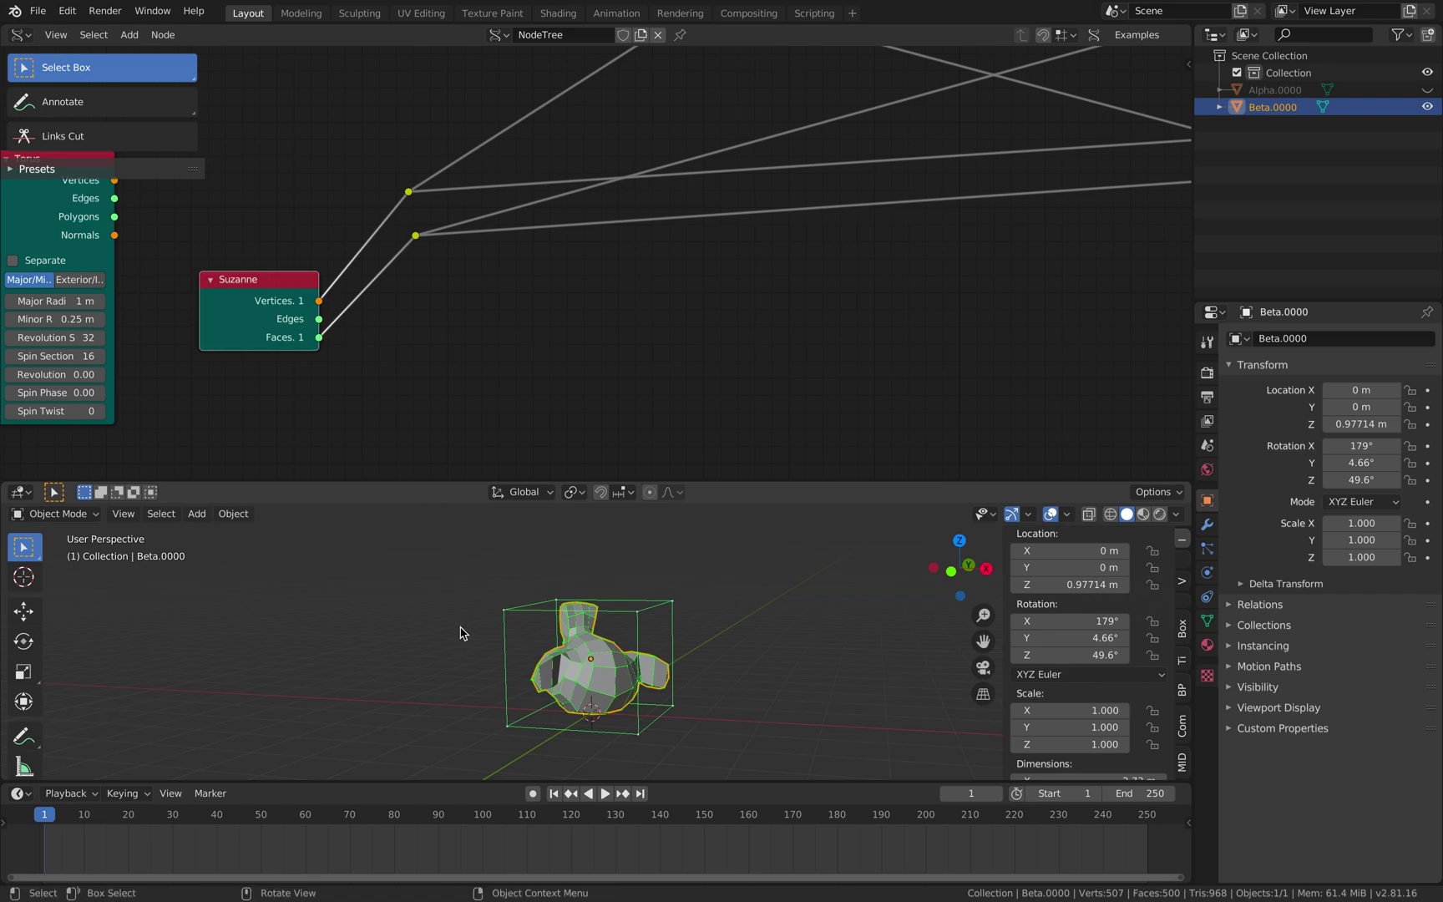
# - Insert LocRot keyframes for Beta.0000 on every single frame from 1 to 67, advancing one frame at a time
pyautogui.press('i')
pyautogui.press('Right')
pyautogui.press('i')
pyautogui.press('Right')
pyautogui.press('i')
pyautogui.press('Right')
pyautogui.press('i')
pyautogui.press('Right')
pyautogui.press('i')
pyautogui.press('Right')
pyautogui.press('i')
pyautogui.press('Right')
pyautogui.press('i')
pyautogui.press('Right')
pyautogui.press('i')
pyautogui.press('Right')
pyautogui.press('i')
pyautogui.press('Right')
pyautogui.press('i')
pyautogui.press('Right')
pyautogui.press('i')
pyautogui.press('Right')
pyautogui.press('i')
pyautogui.press('Right')
pyautogui.press('i')
pyautogui.press('Right')
pyautogui.press('i')
pyautogui.press('Right')
pyautogui.press('i')
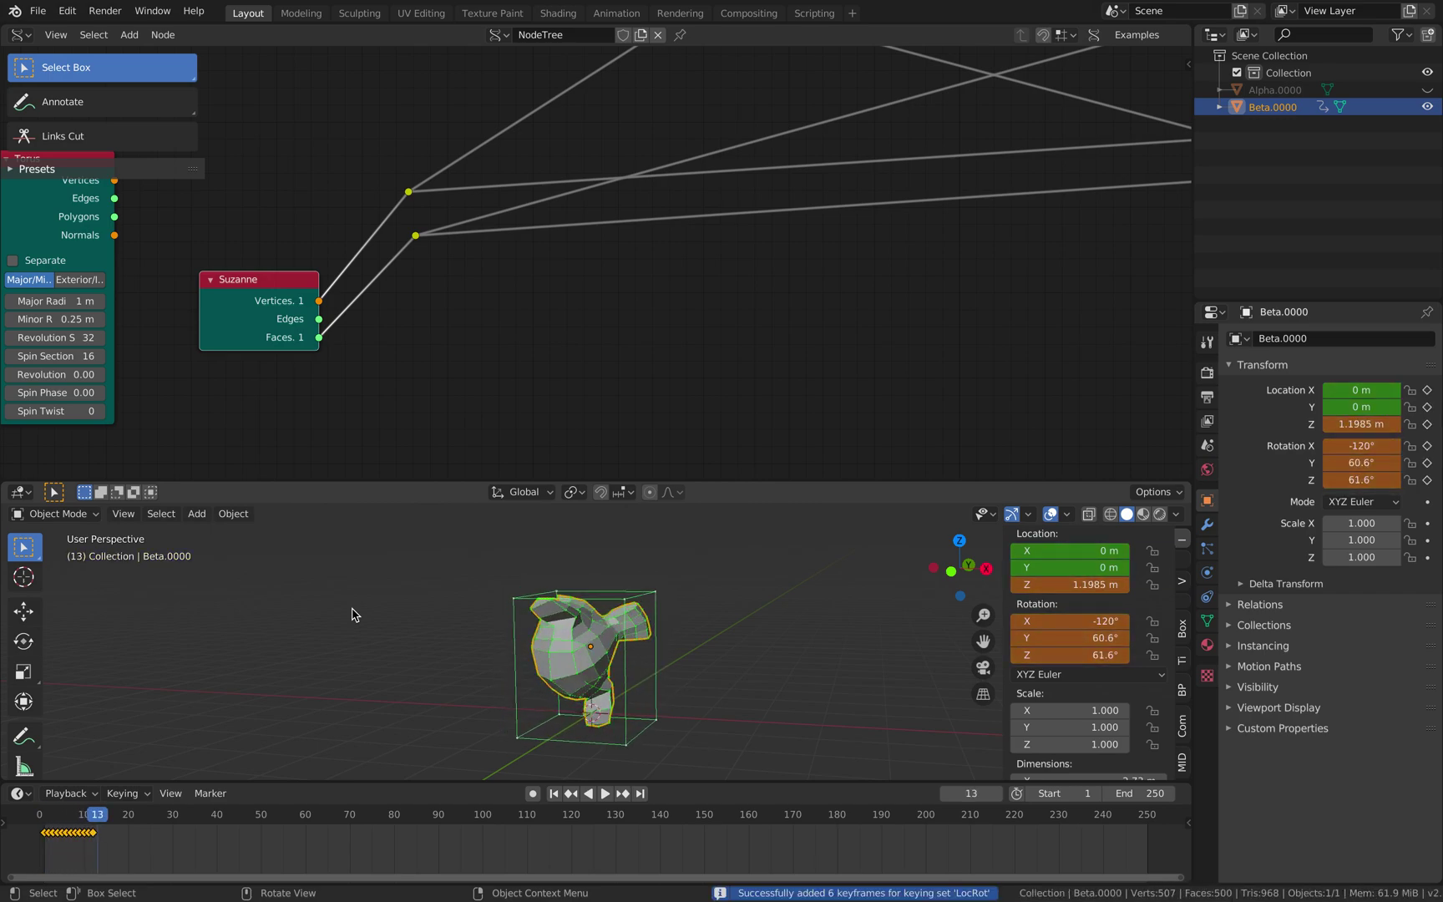
pyautogui.press('Right')
pyautogui.press('i')
pyautogui.press('Right')
pyautogui.press('i')
pyautogui.press('Right')
pyautogui.press('i')
pyautogui.press('Right')
pyautogui.press('i')
pyautogui.press('Right')
pyautogui.press('i')
pyautogui.press('Right')
pyautogui.press('i')
pyautogui.press('Right')
pyautogui.press('i')
pyautogui.press('Right')
pyautogui.press('i')
pyautogui.press('Right')
pyautogui.press('i')
pyautogui.press('Right')
pyautogui.press('i')
pyautogui.press('Right')
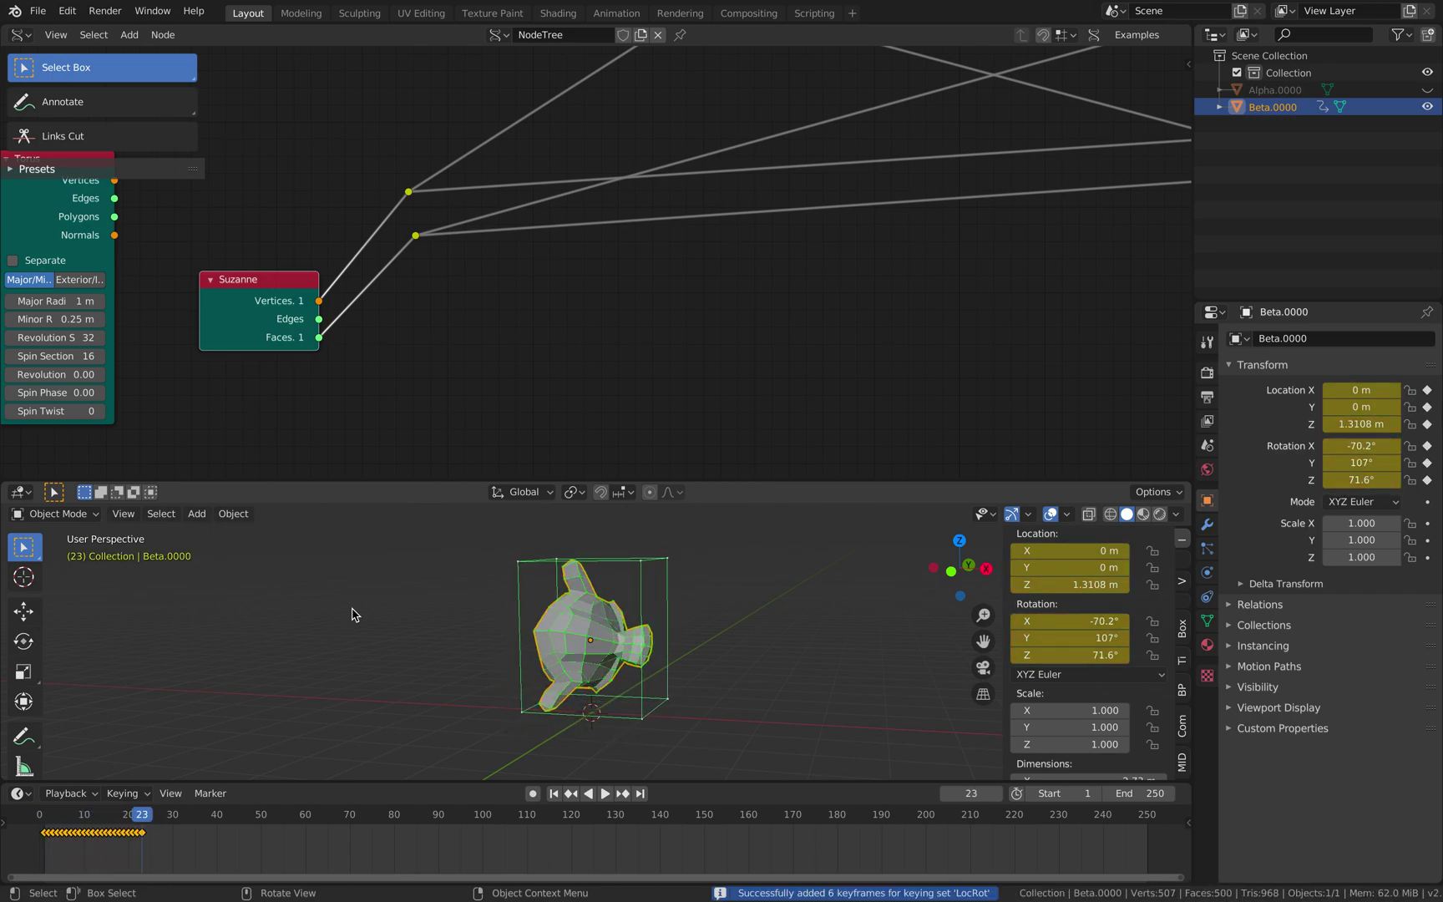
pyautogui.press('i')
pyautogui.press('Right')
pyautogui.press('i')
pyautogui.press('Right')
pyautogui.press('i')
pyautogui.press('Right')
pyautogui.press('i')
pyautogui.press('Right')
pyautogui.press('i')
pyautogui.press('Right')
pyautogui.press('i')
pyautogui.press('Right')
pyautogui.press('i')
pyautogui.press('Right')
pyautogui.press('i')
pyautogui.press('Right')
pyautogui.press('i')
pyautogui.press('Right')
pyautogui.press('i')
pyautogui.press('Right')
pyautogui.press('i')
pyautogui.press('Right')
pyautogui.press('i')
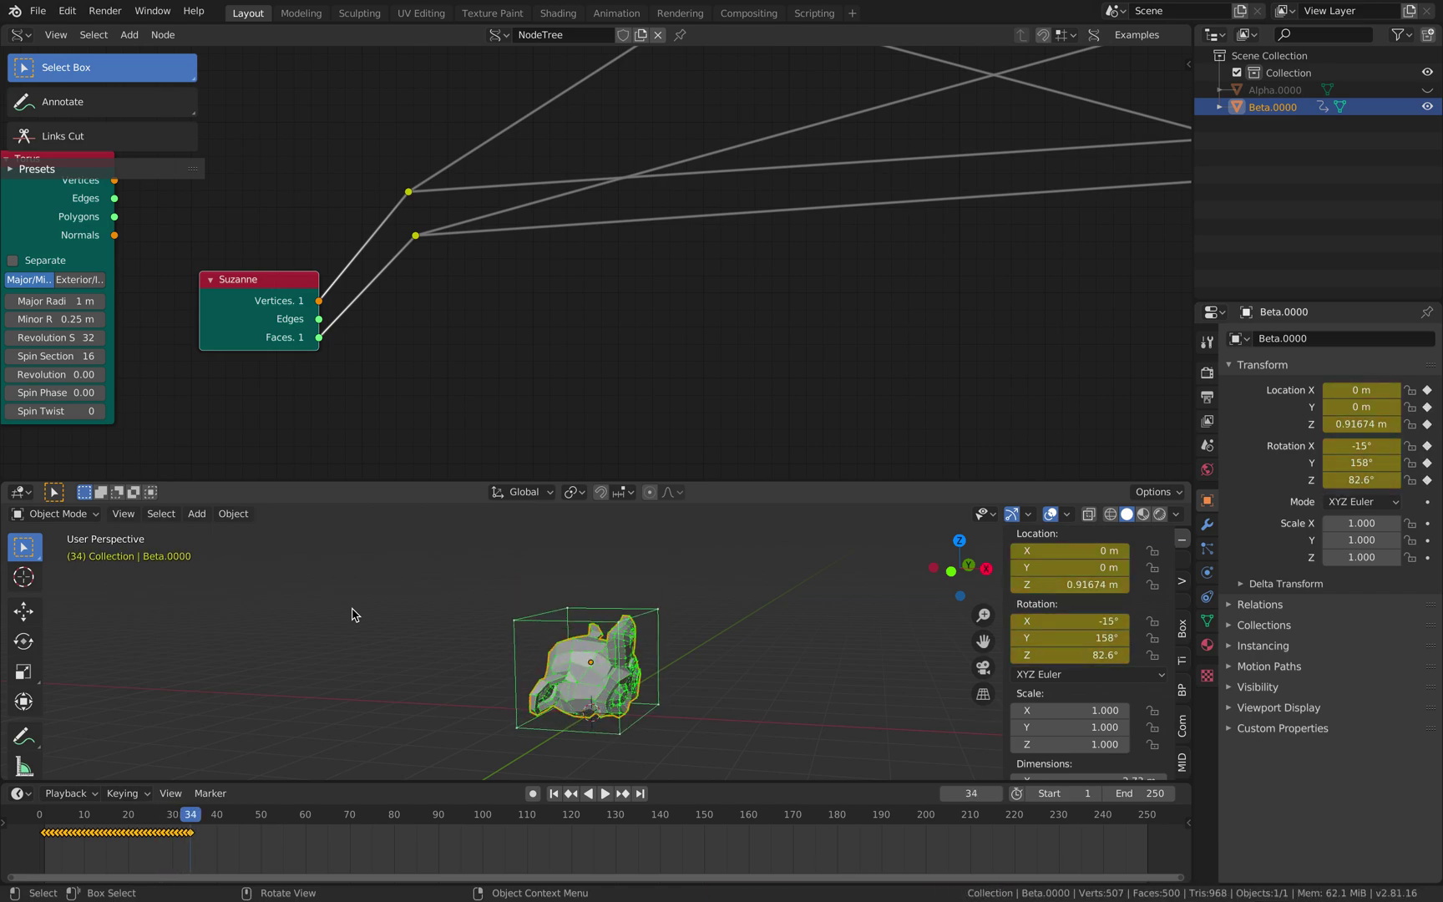
pyautogui.press('Right')
pyautogui.press('i')
pyautogui.press('Right')
pyautogui.press('i')
pyautogui.press('Right')
pyautogui.press('i')
pyautogui.press('Right')
pyautogui.press('i')
pyautogui.press('Right')
pyautogui.press('i')
pyautogui.press('Right')
pyautogui.press('i')
pyautogui.press('Right')
pyautogui.press('i')
pyautogui.press('Right')
pyautogui.press('i')
pyautogui.press('Right')
pyautogui.press('i')
pyautogui.press('Right')
pyautogui.press('i')
pyautogui.press('Right')
pyautogui.press('i')
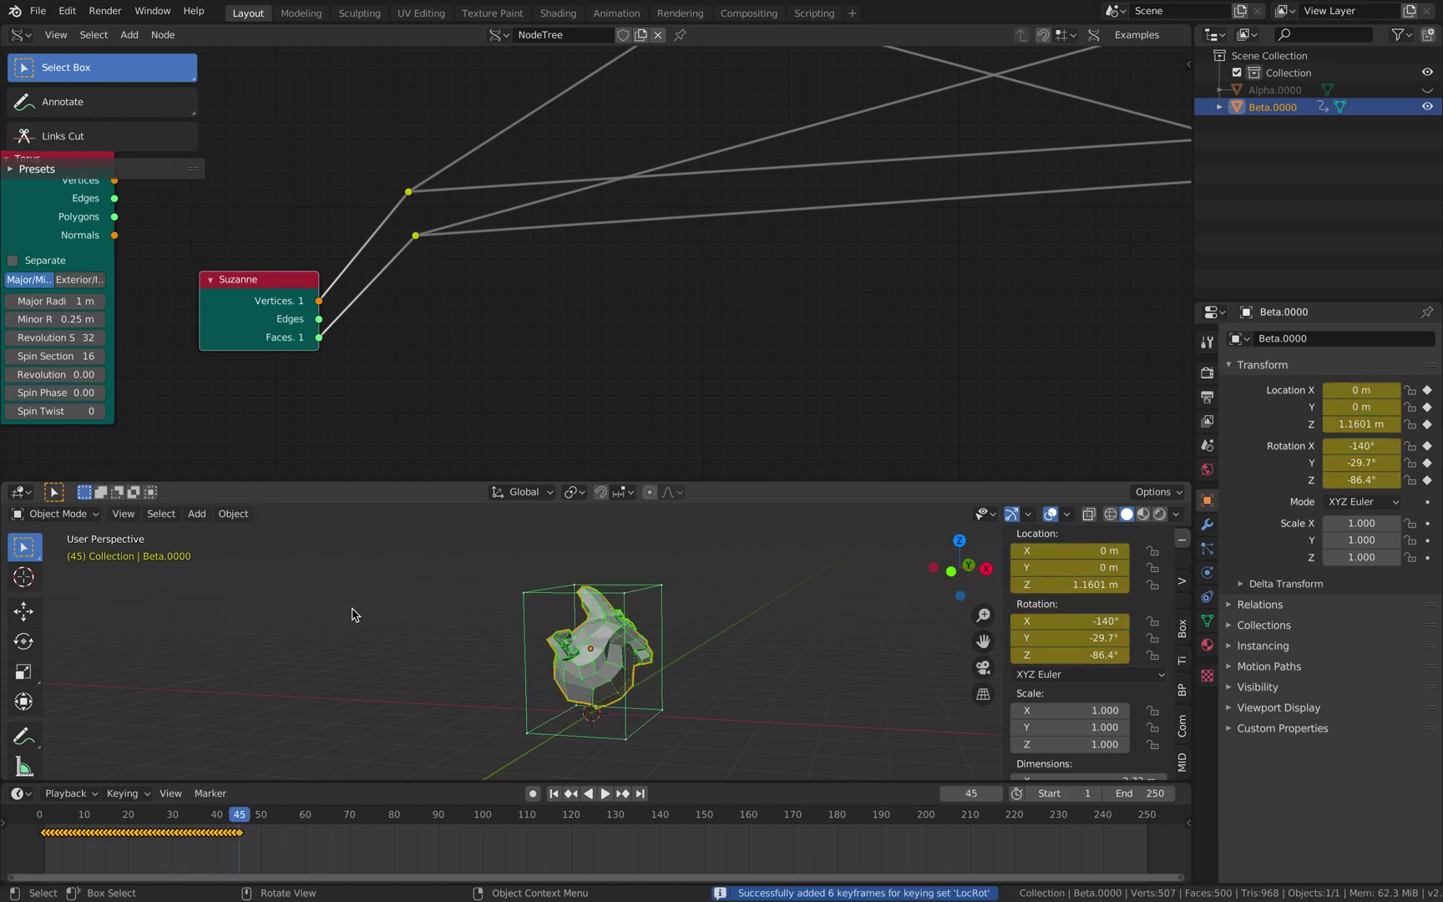
pyautogui.press('Right')
pyautogui.press('i')
pyautogui.press('Right')
pyautogui.press('i')
pyautogui.press('Right')
pyautogui.press('i')
pyautogui.press('Right')
pyautogui.press('i')
pyautogui.press('Right')
pyautogui.press('i')
pyautogui.press('Right')
pyautogui.press('i')
pyautogui.press('Right')
pyautogui.press('i')
pyautogui.press('Right')
pyautogui.press('i')
pyautogui.press('Right')
pyautogui.press('i')
pyautogui.press('Right')
pyautogui.press('i')
pyautogui.press('Right')
pyautogui.press('i')
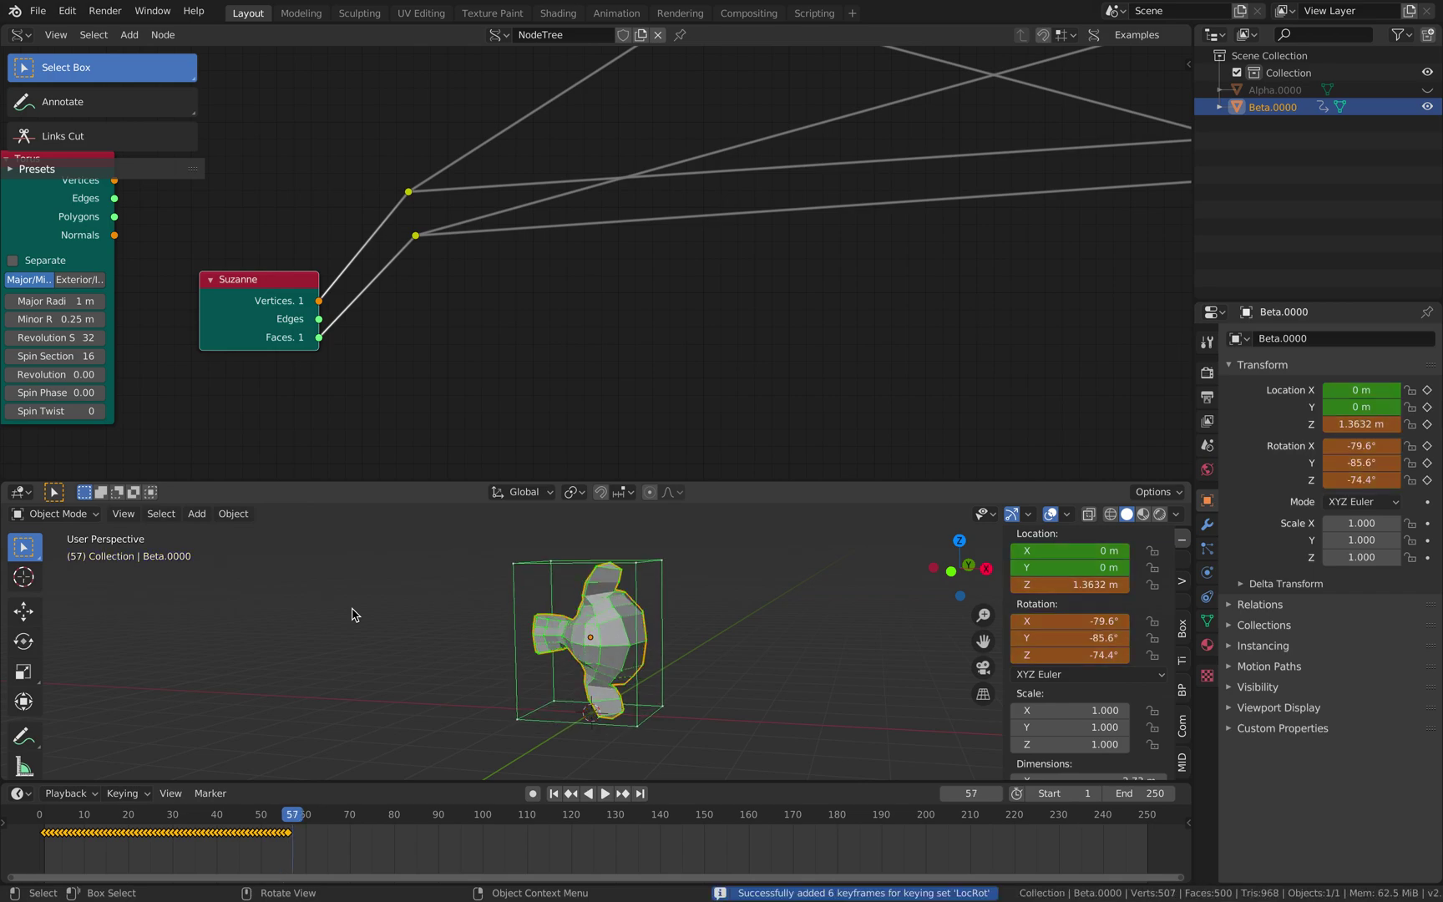
pyautogui.press('Right')
pyautogui.press('i')
pyautogui.press('Right')
pyautogui.press('i')
pyautogui.press('Right')
pyautogui.press('i')
pyautogui.press('Right')
pyautogui.press('i')
pyautogui.press('Right')
pyautogui.press('i')
pyautogui.press('Right')
pyautogui.press('i')
pyautogui.press('Right')
pyautogui.press('i')
pyautogui.press('Right')
pyautogui.press('i')
pyautogui.press('Right')
pyautogui.press('i')
pyautogui.press('Right')
pyautogui.press('i')
pyautogui.press('Right')
pyautogui.press('i')
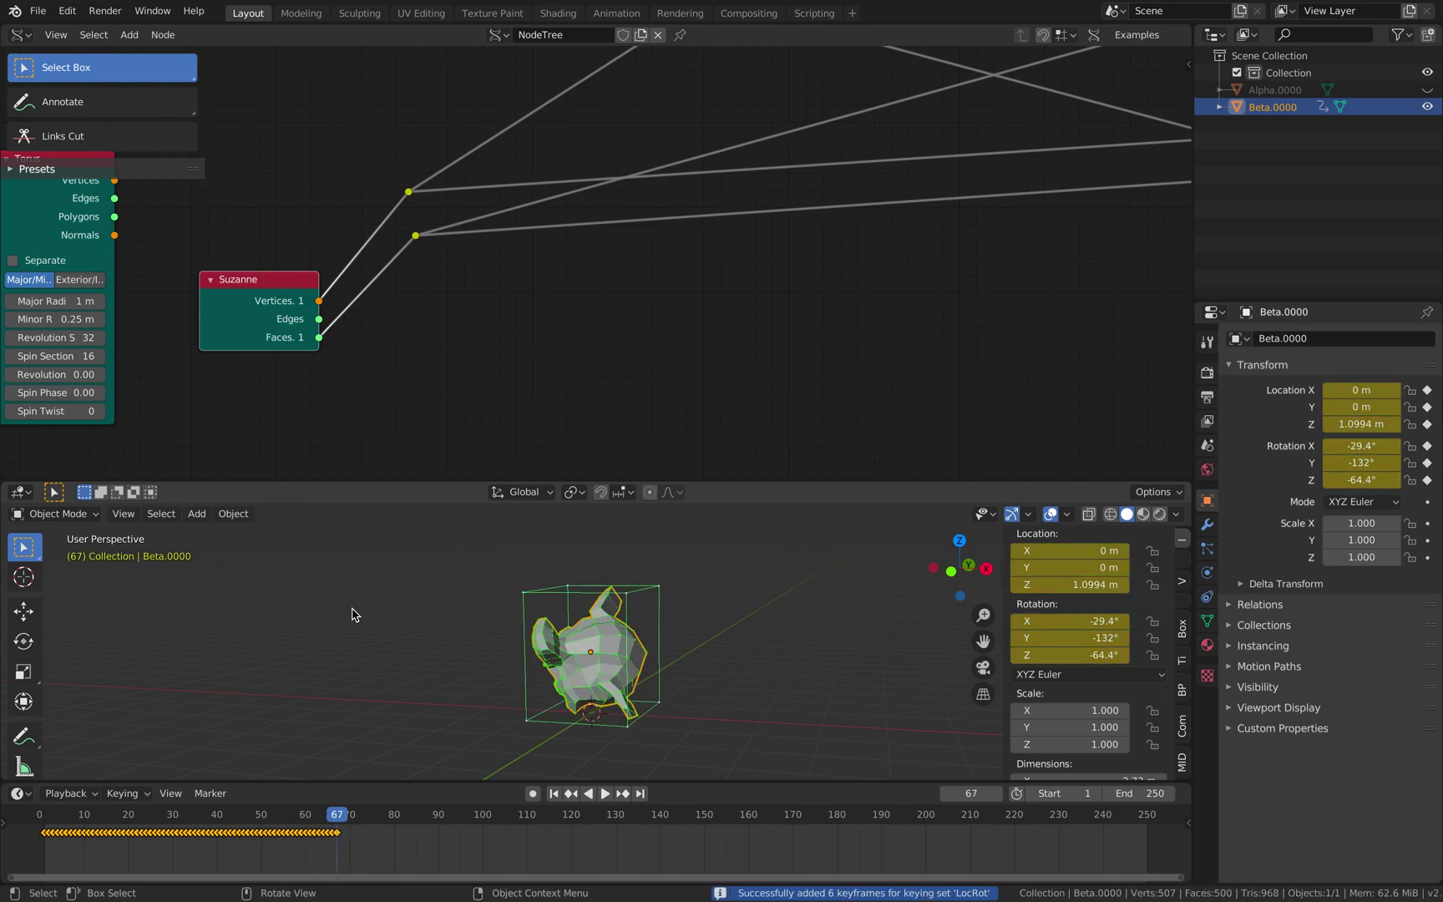
# - Continue inserting LocRot keyframes for Beta.0000 on every single frame from 68 to 100, advancing one frame at a time
pyautogui.press('Right')
pyautogui.press('i')
pyautogui.press('Right')
pyautogui.press('i')
pyautogui.press('Right')
pyautogui.press('i')
pyautogui.press('Right')
pyautogui.press('i')
pyautogui.press('Right')
pyautogui.press('i')
pyautogui.press('Right')
pyautogui.press('i')
pyautogui.press('Right')
pyautogui.press('i')
pyautogui.press('Right')
pyautogui.press('i')
pyautogui.press('Right')
pyautogui.press('i')
pyautogui.press('Right')
pyautogui.press('i')
pyautogui.press('Right')
pyautogui.press('i')
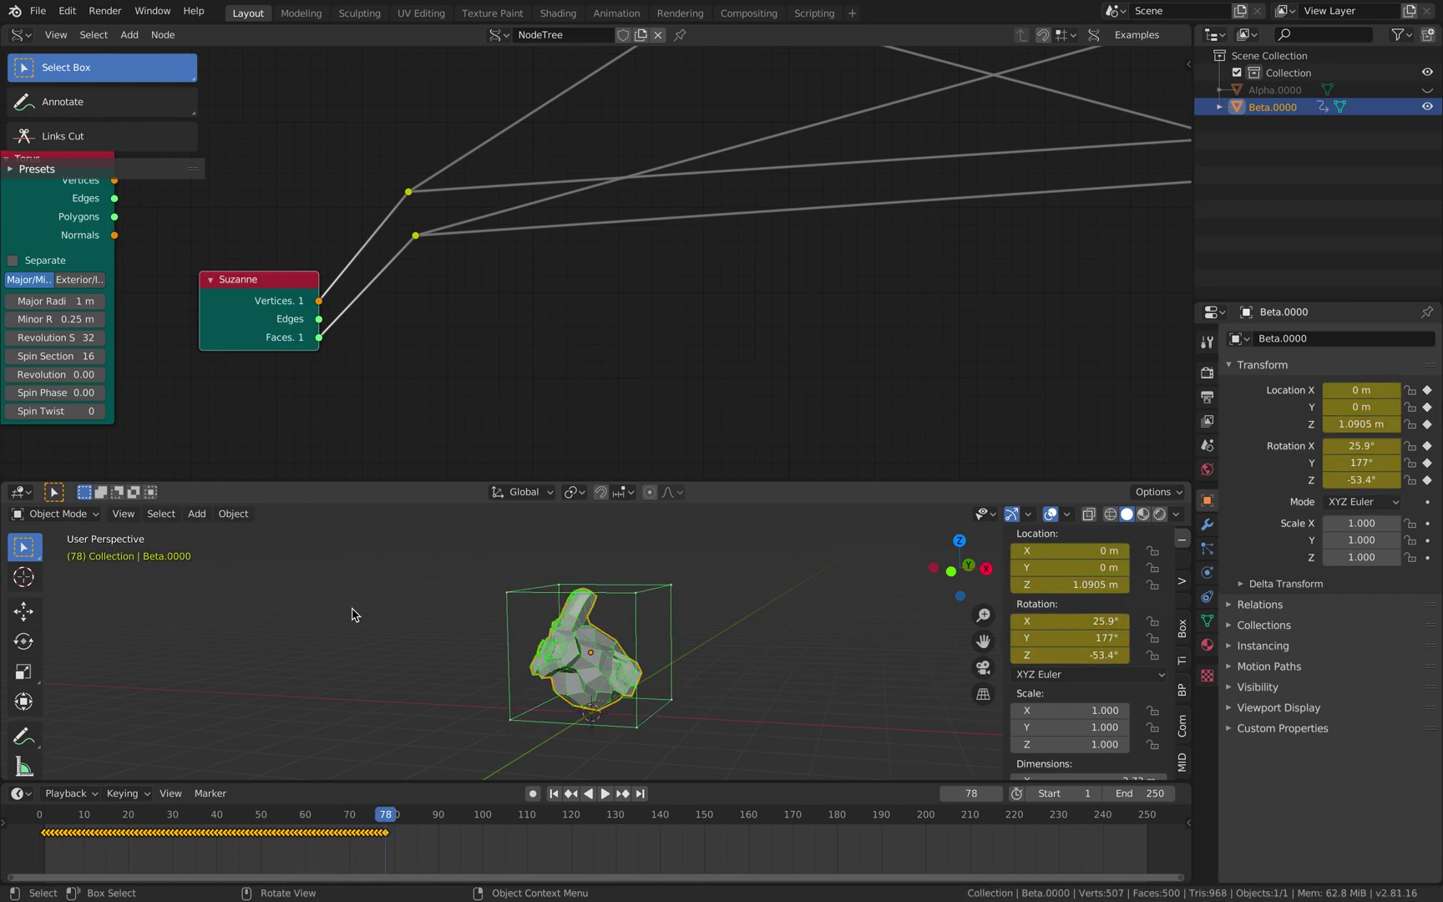
pyautogui.press('Right')
pyautogui.press('i')
pyautogui.press('Right')
pyautogui.press('i')
pyautogui.press('Right')
pyautogui.press('i')
pyautogui.press('Right')
pyautogui.press('i')
pyautogui.press('Right')
pyautogui.press('i')
pyautogui.press('Right')
pyautogui.press('i')
pyautogui.press('Right')
pyautogui.press('i')
pyautogui.press('Right')
pyautogui.press('i')
pyautogui.press('Right')
pyautogui.press('i')
pyautogui.press('Right')
pyautogui.press('i')
pyautogui.press('Right')
pyautogui.press('i')
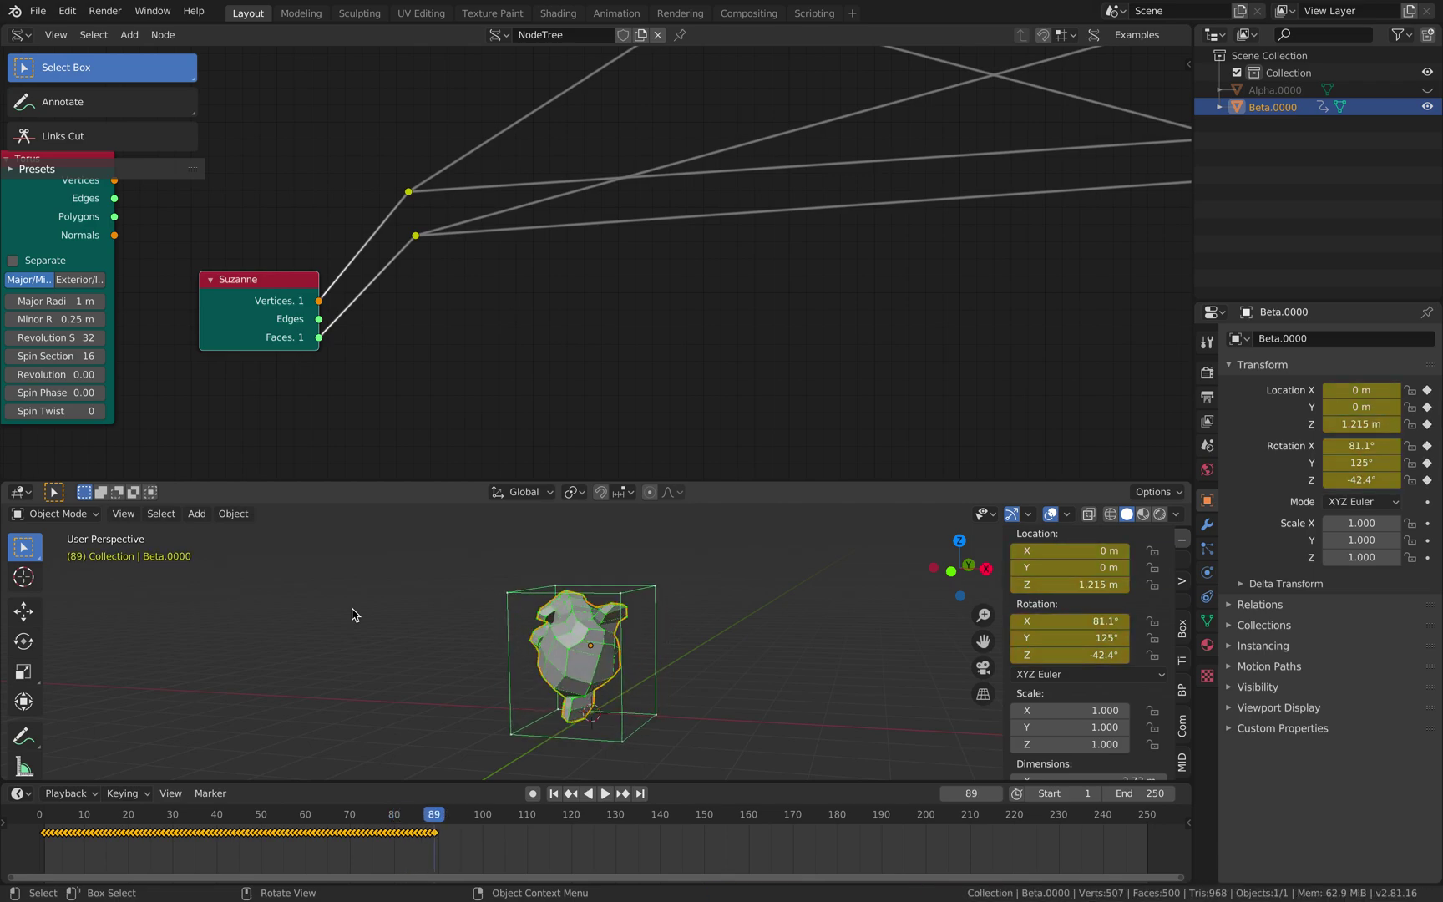
pyautogui.press('Right')
pyautogui.press('i')
pyautogui.press('Right')
pyautogui.press('i')
pyautogui.press('Right')
pyautogui.press('i')
pyautogui.press('Right')
pyautogui.press('i')
pyautogui.press('Right')
pyautogui.press('i')
pyautogui.press('Right')
pyautogui.press('i')
pyautogui.moveTo(606, 593); pyautogui.dragTo(710, 632, button='middle')
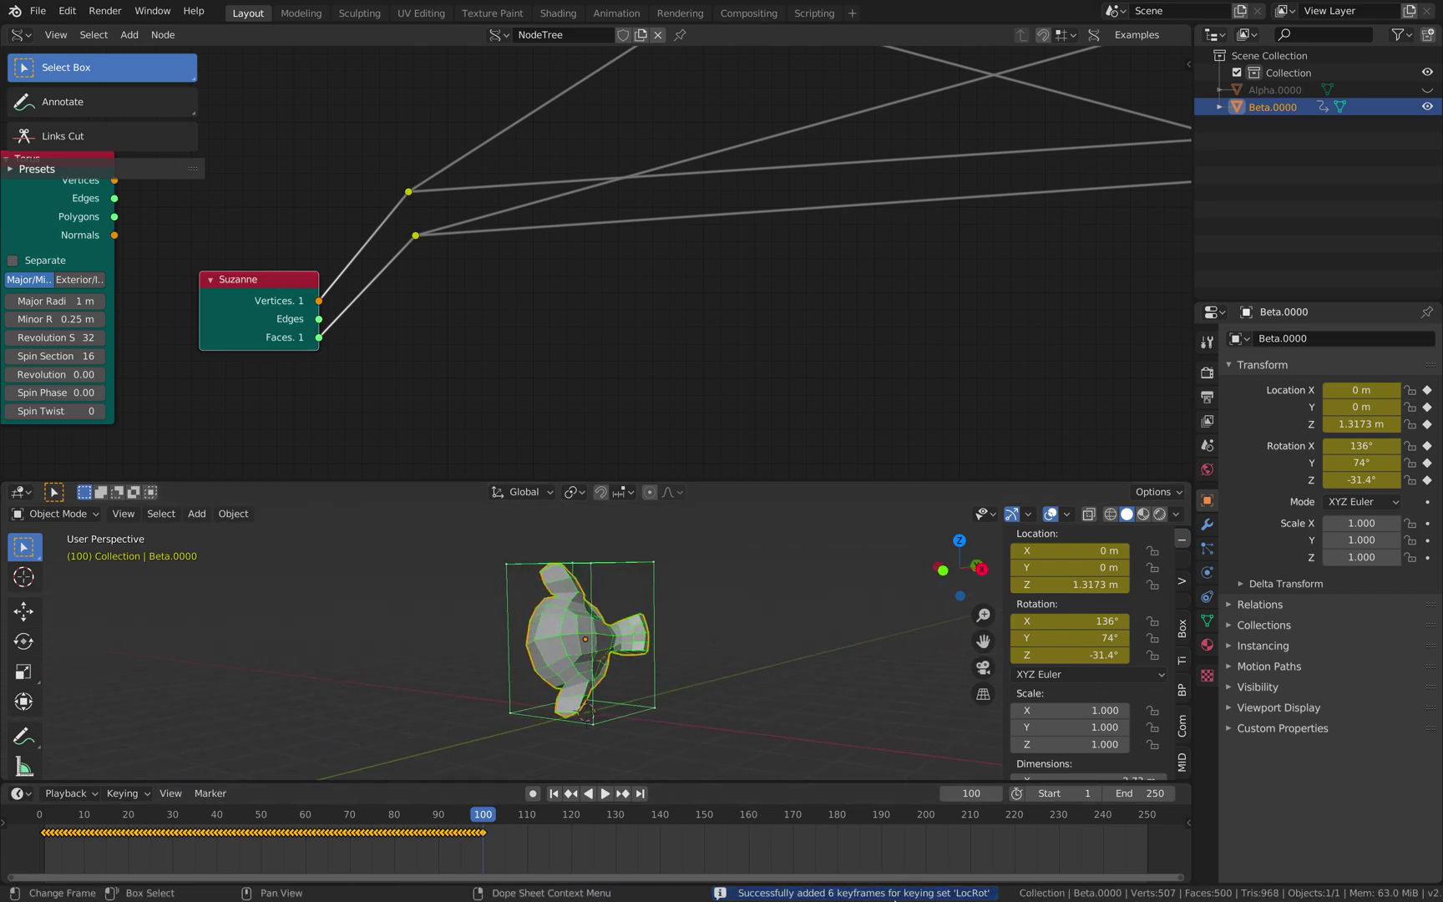
pyautogui.moveTo(771, 694); pyautogui.dragTo(750, 701, button='middle')
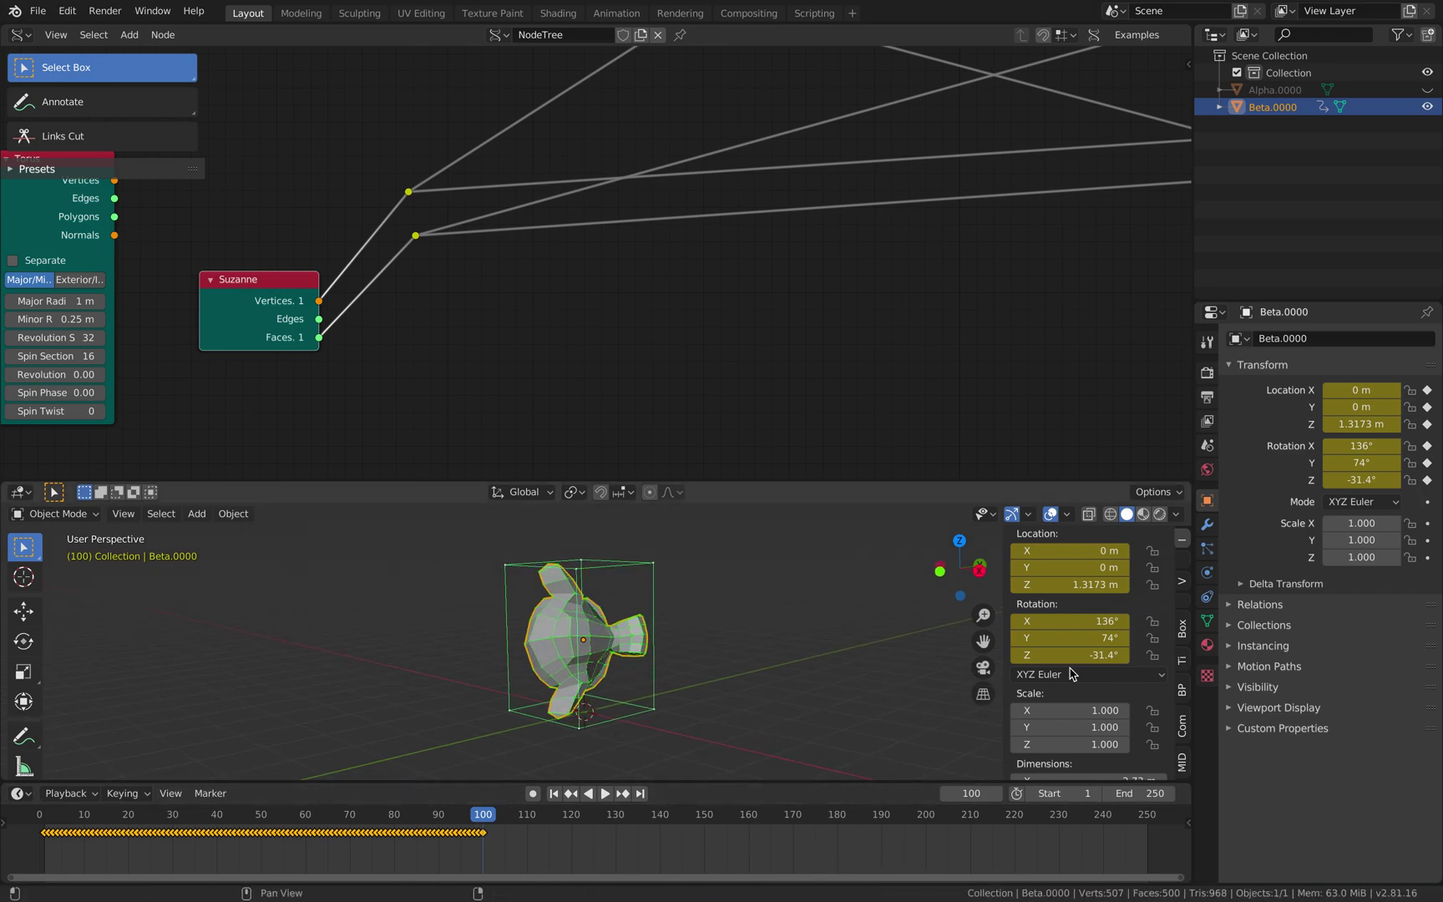
# - Enlarge the timeline area and set the scene's end frame to 100
pyautogui.click(125, 792)
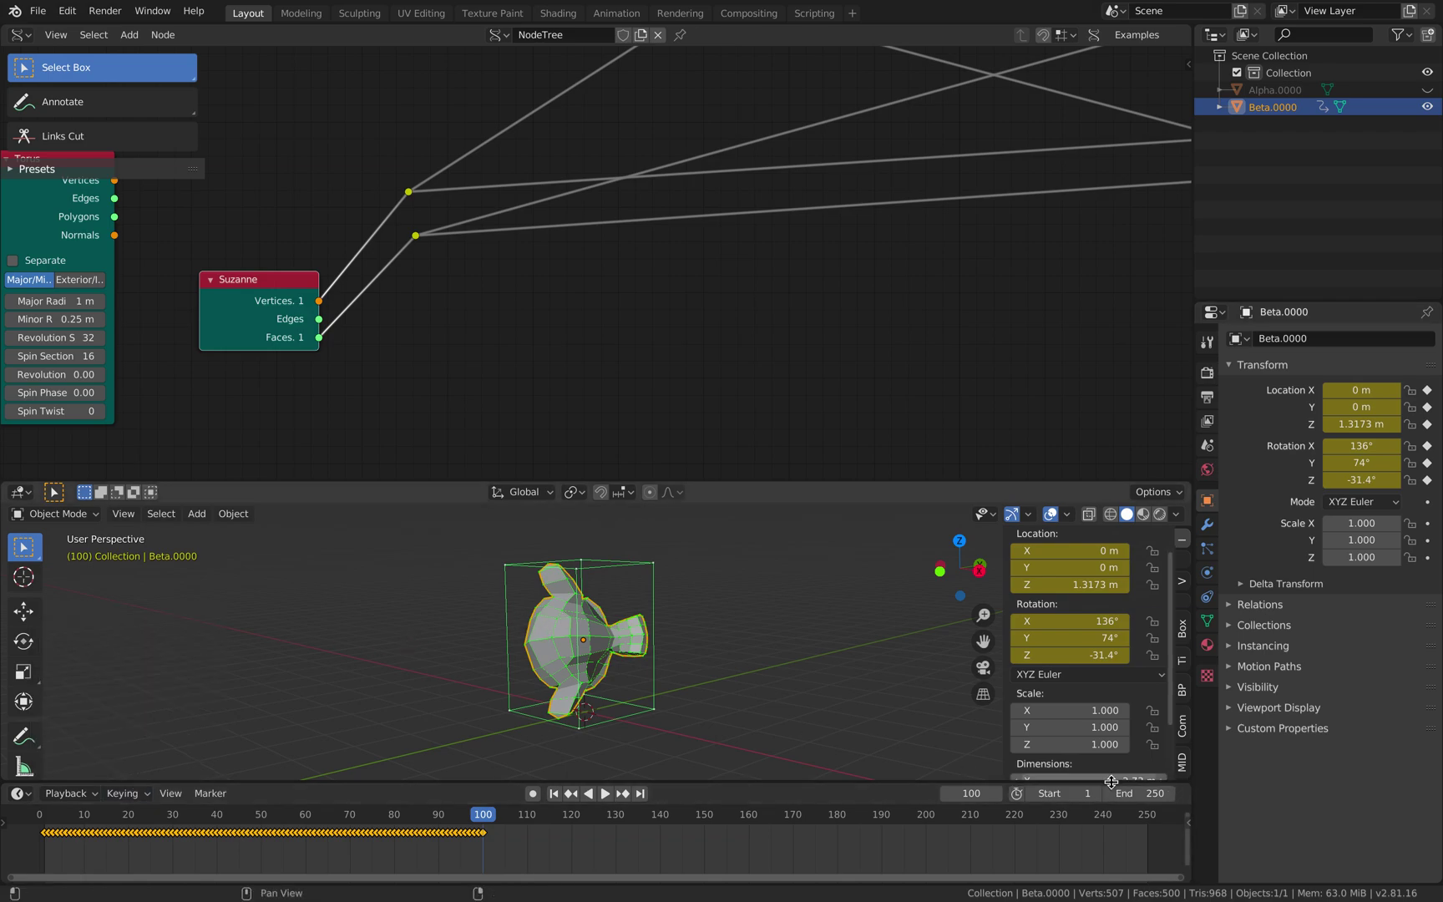
pyautogui.moveTo(1103, 782); pyautogui.dragTo(1129, 732)
pyautogui.moveTo(893, 356); pyautogui.dragTo(756, 396, button='middle')
pyautogui.moveTo(851, 320); pyautogui.dragTo(689, 332, button='middle')
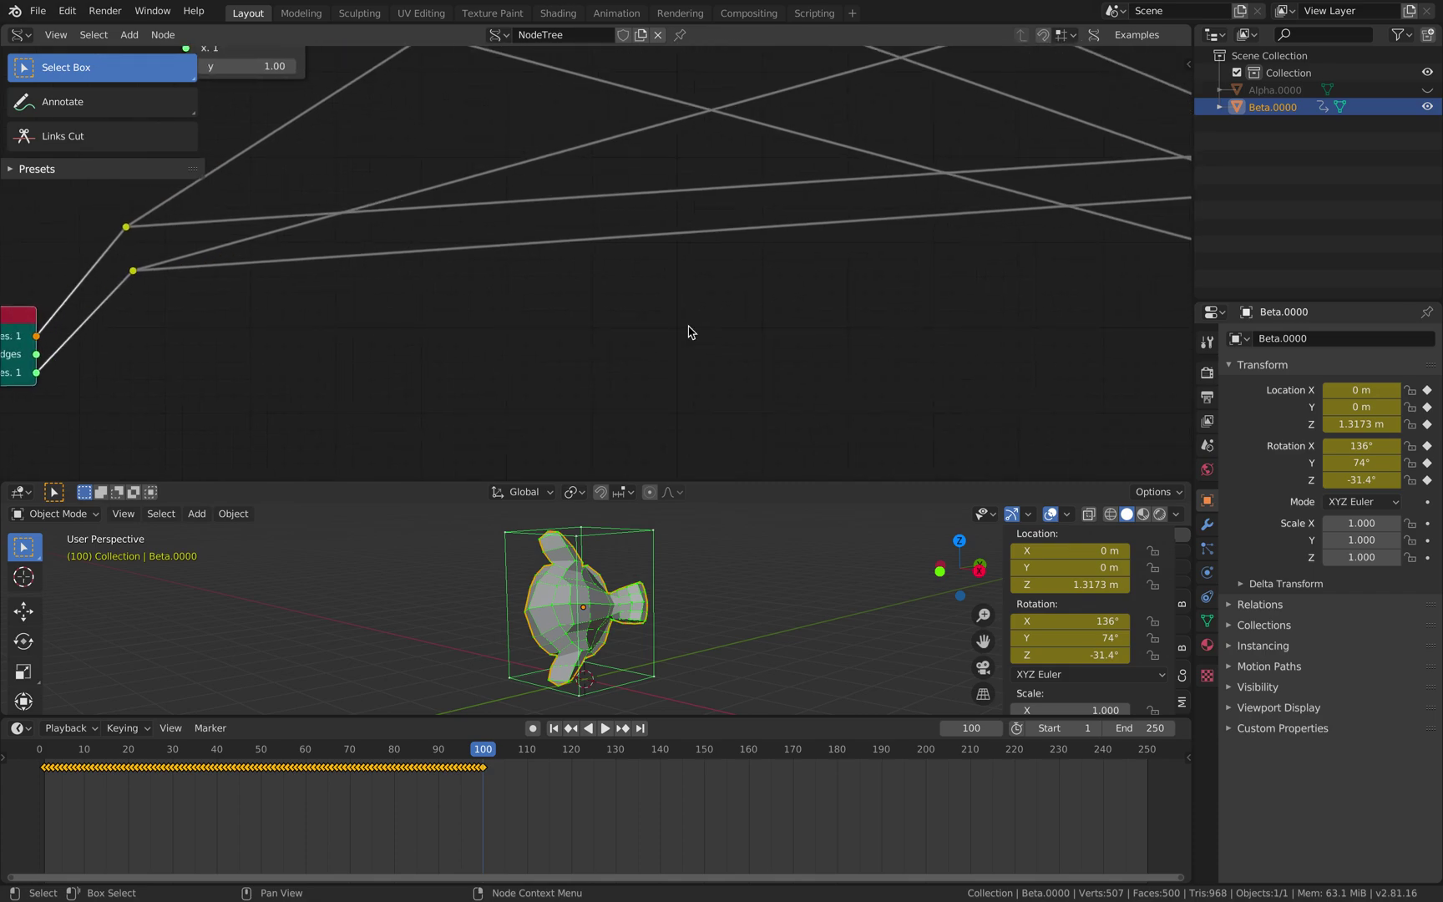
pyautogui.scroll(-2, 691, 338)
pyautogui.moveTo(781, 610); pyautogui.dragTo(877, 622, button='middle')
pyautogui.click(1150, 729)
pyautogui.write('100')
pyautogui.press('Return')
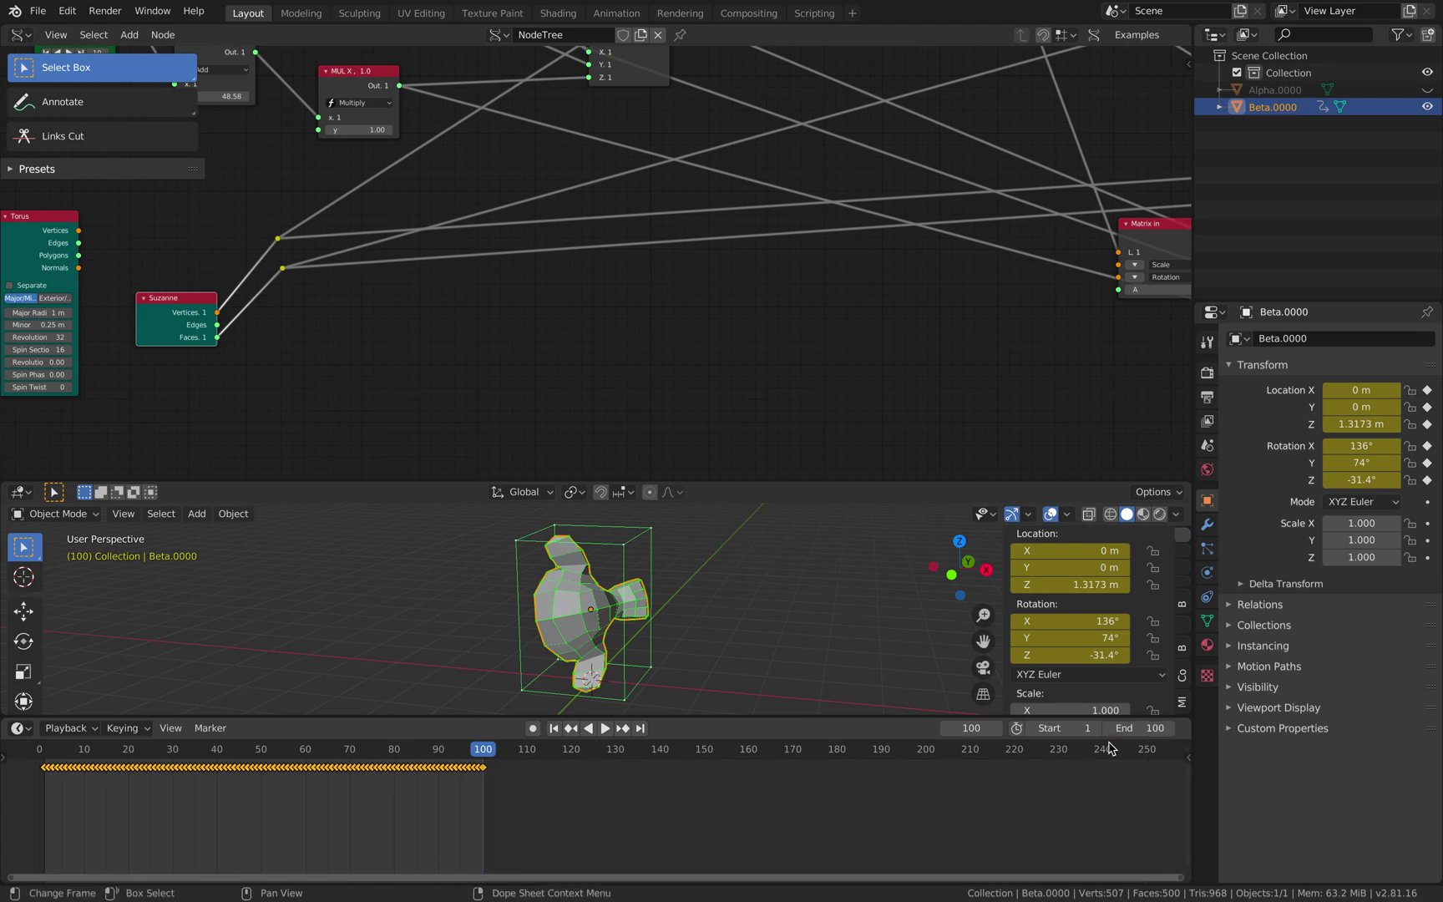
# - Delete all nodes from the Sverchok node tree and delete the hidden Alpha.0000 object from the scene
pyautogui.press('a')
pyautogui.press('x')
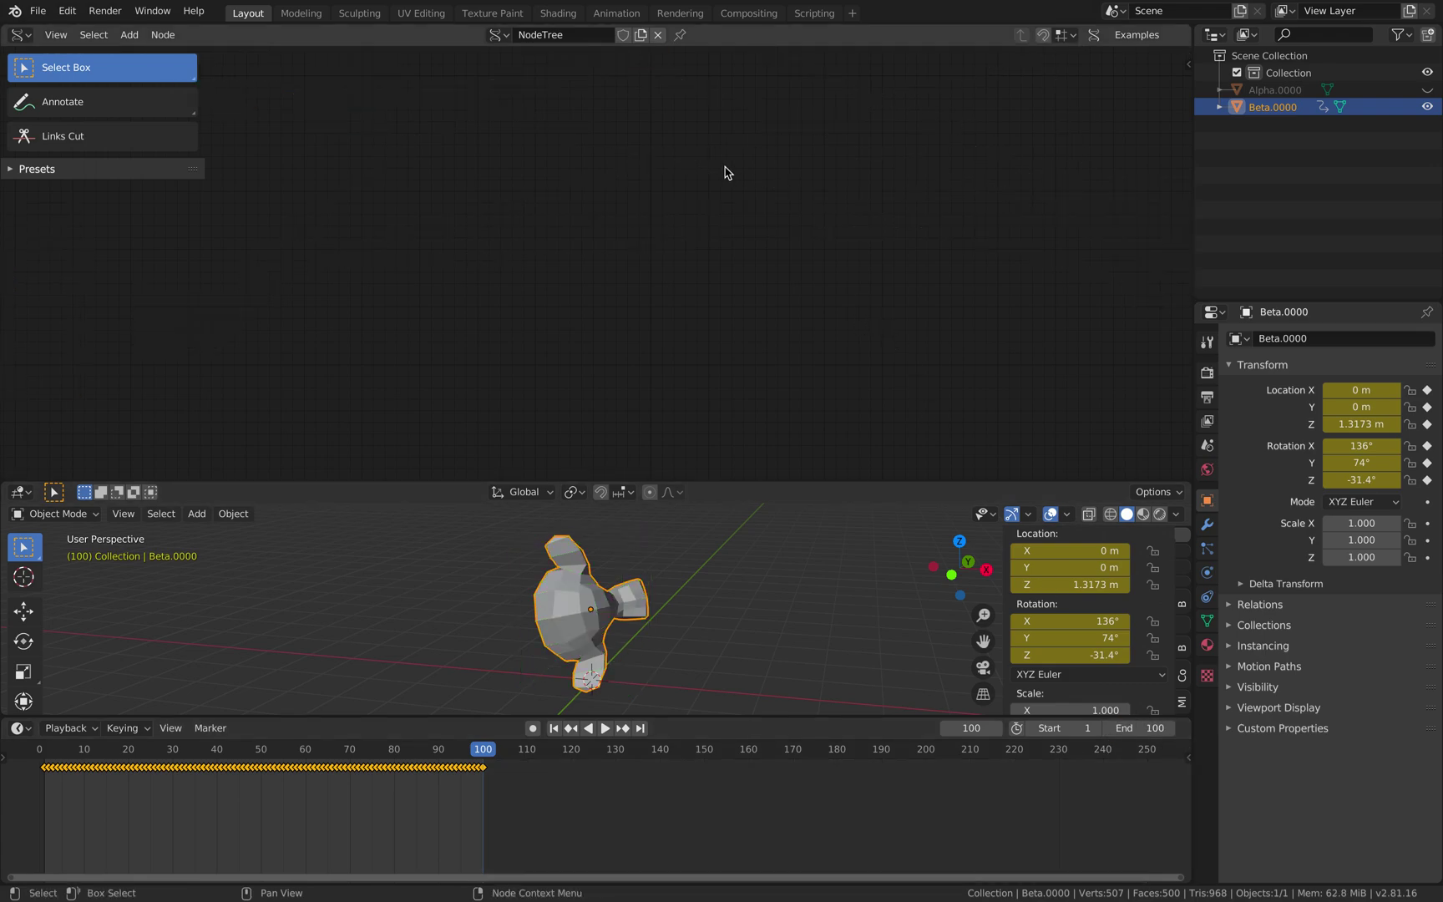
pyautogui.click(1273, 90)
pyautogui.rightClick(1266, 92)
pyautogui.click(1249, 127)
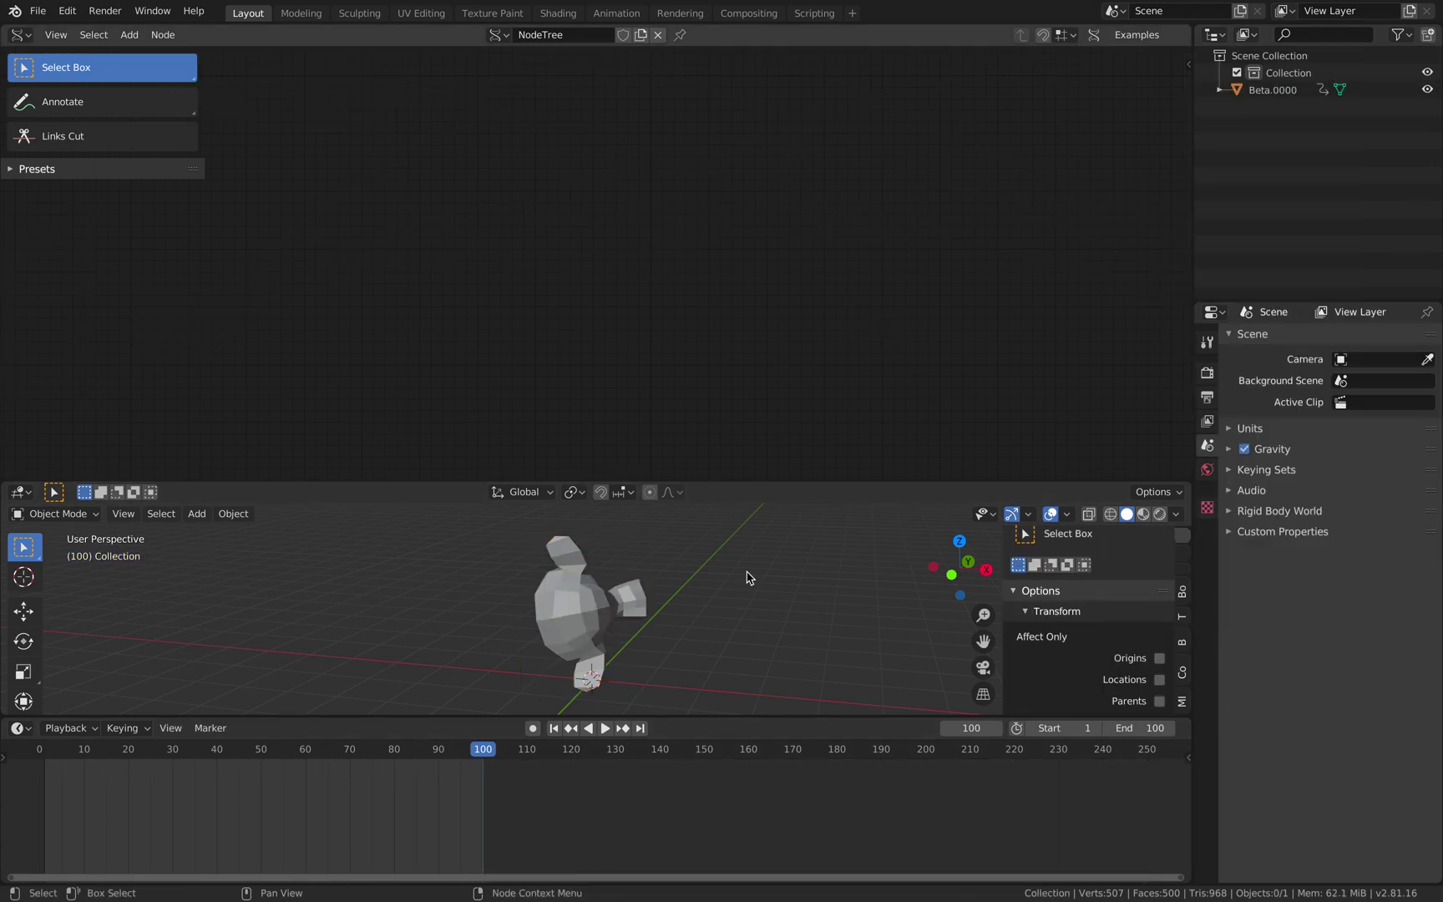
# - Play the baked animation from its first frame, enlarge the 3D viewport to examine Suzanne's motion from several sides, and stop the playback
pyautogui.moveTo(390, 760); pyautogui.dragTo(40, 752)
pyautogui.click(605, 728)
pyautogui.moveTo(715, 628); pyautogui.dragTo(668, 597, button='middle')
pyautogui.moveTo(710, 482); pyautogui.dragTo(709, 304)
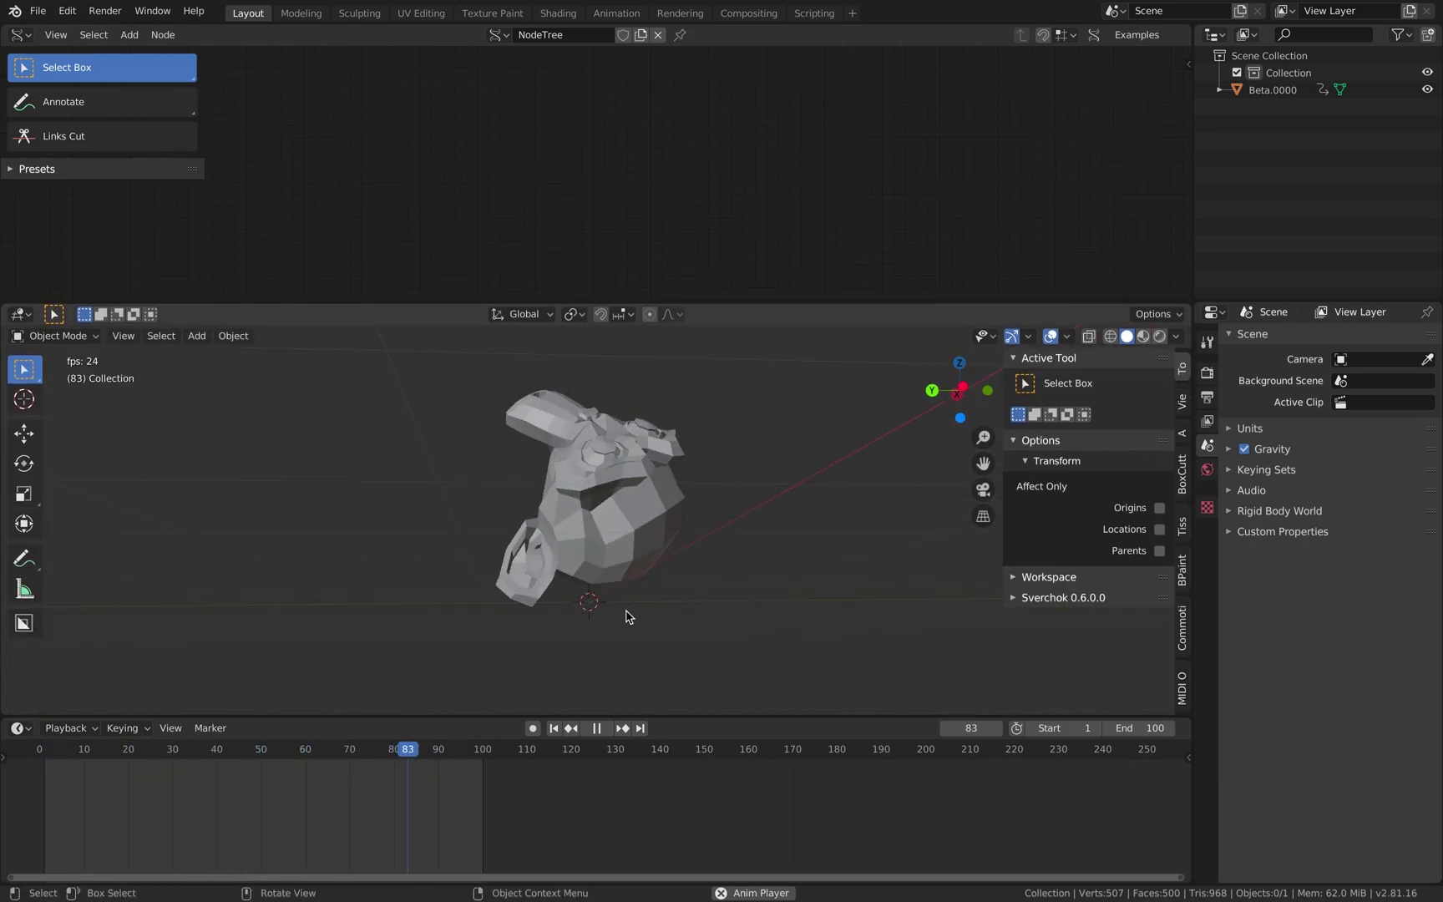
pyautogui.moveTo(586, 619); pyautogui.dragTo(734, 518, button='middle')
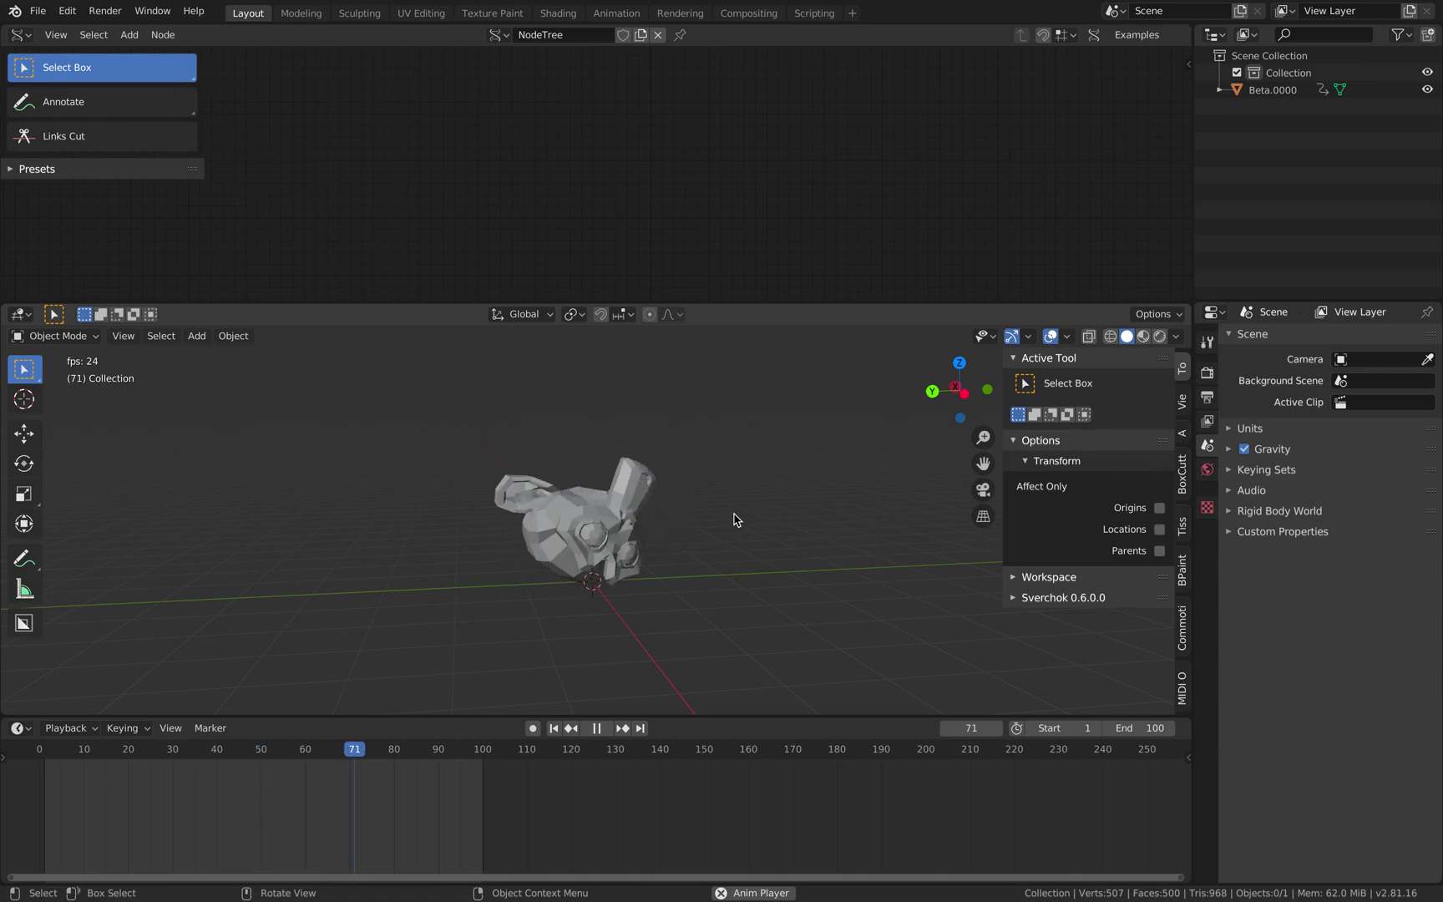
pyautogui.press('space')
# - Annotate the space beside Suzanne with an underlined "Rolling" and a circle inside a rounded box with two direction arrows
pyautogui.keyDown('shift'); pyautogui.moveTo(734, 519); pyautogui.dragTo(532, 541, button='middle'); pyautogui.keyUp('shift')
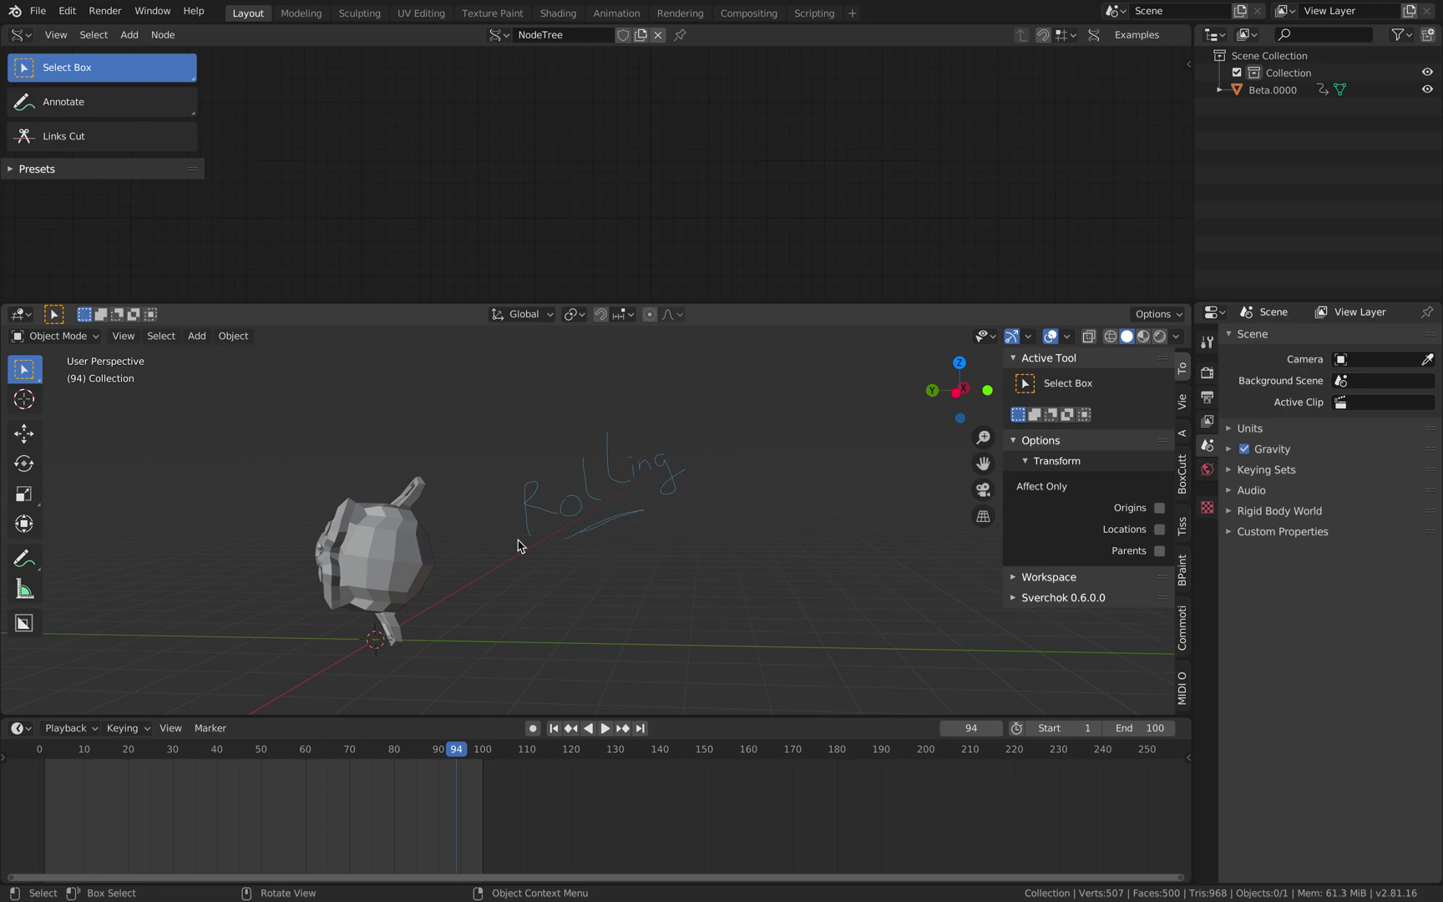
pyautogui.keyDown('shift'); pyautogui.moveTo(567, 558); pyautogui.dragTo(490, 515, button='middle'); pyautogui.keyUp('shift')
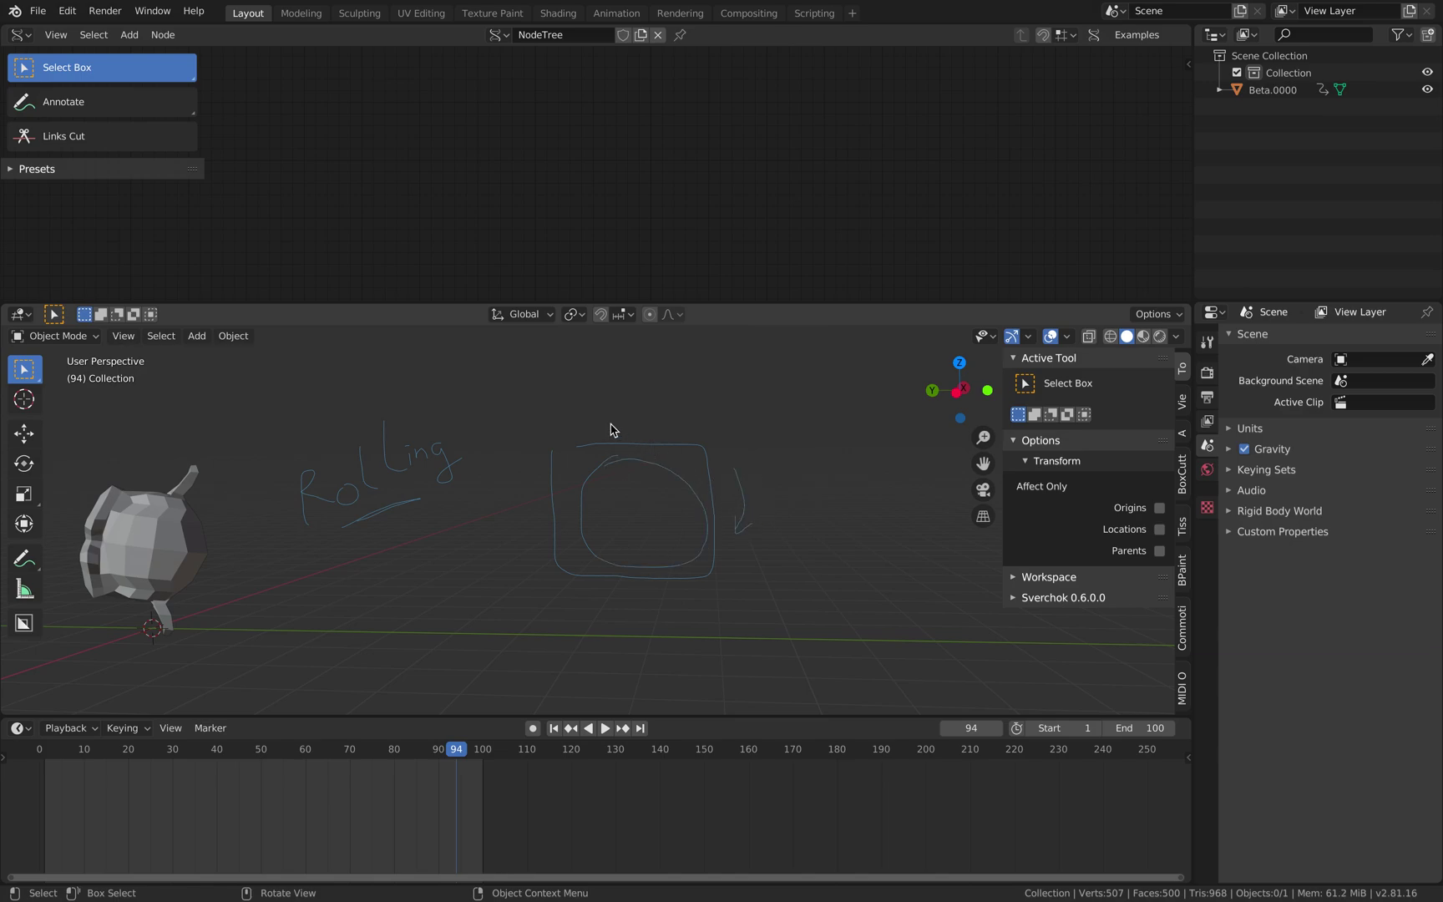
pyautogui.moveTo(322, 559)
pyautogui.keyDown('shift'); pyautogui.mouseDown(button='middle')
pyautogui.moveTo(586, 562)
pyautogui.moveTo(415, 540)
pyautogui.mouseUp(button='middle'); pyautogui.keyUp('shift')
pyautogui.scroll(-2, 520, 571)
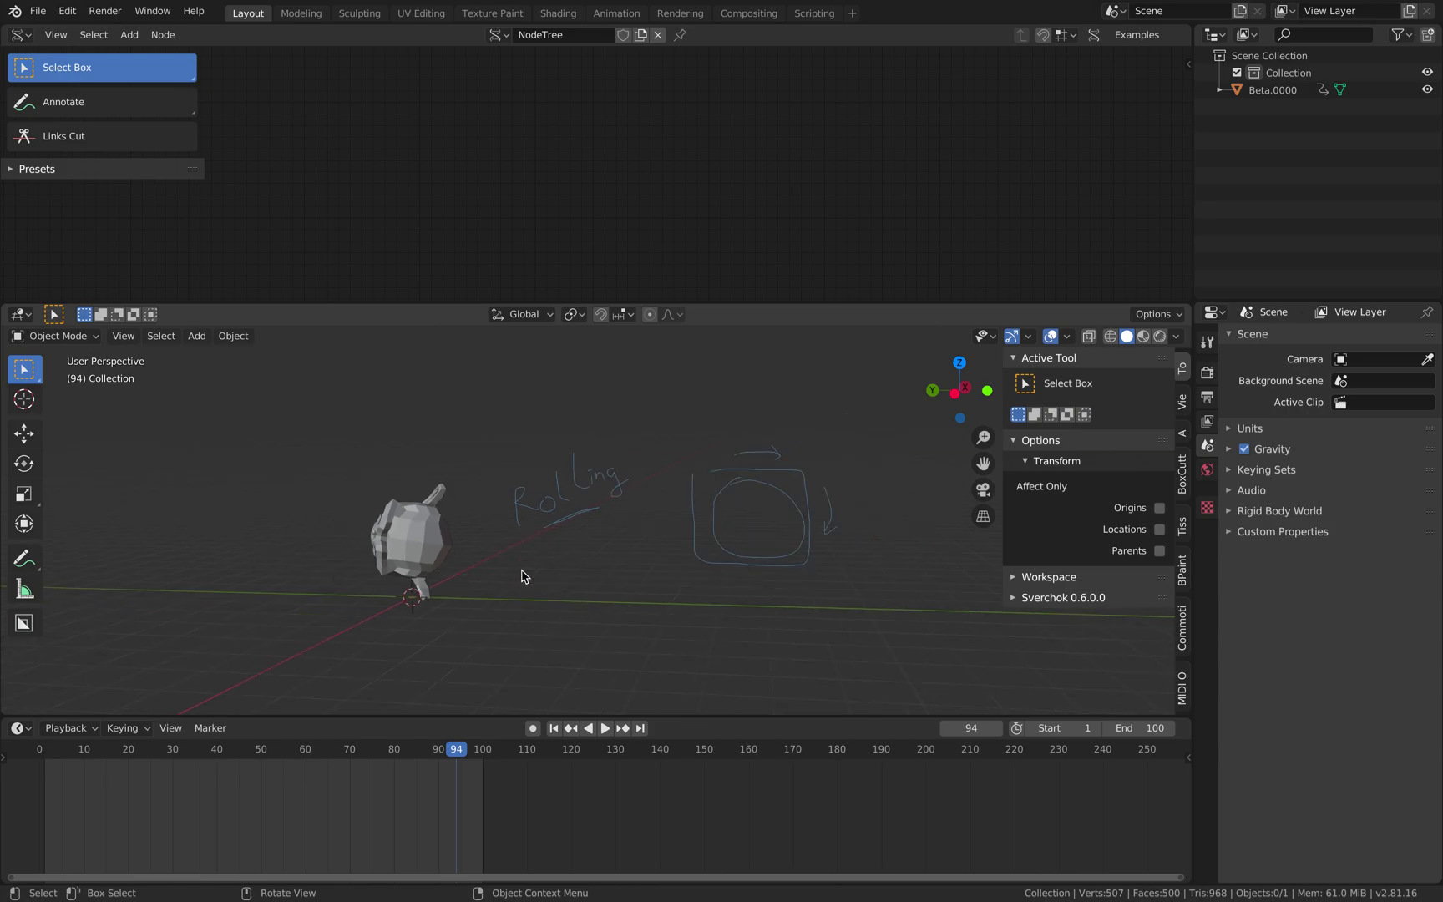